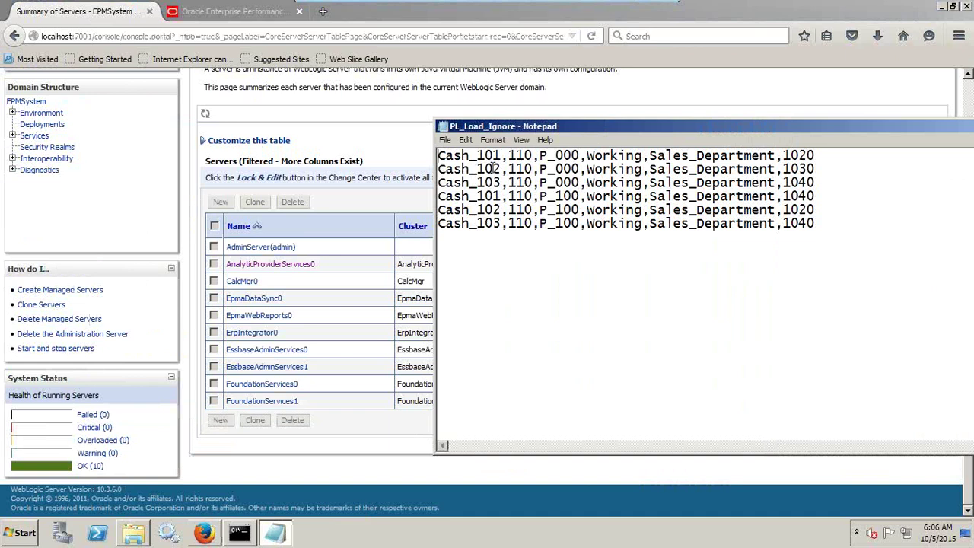
Bring up the Vision - Dimensions page in the browser and copy Cash_101 from the first row of PL_Load_Ignore in Notepad
{"action": "left_click", "coordinate": [251, 12]}
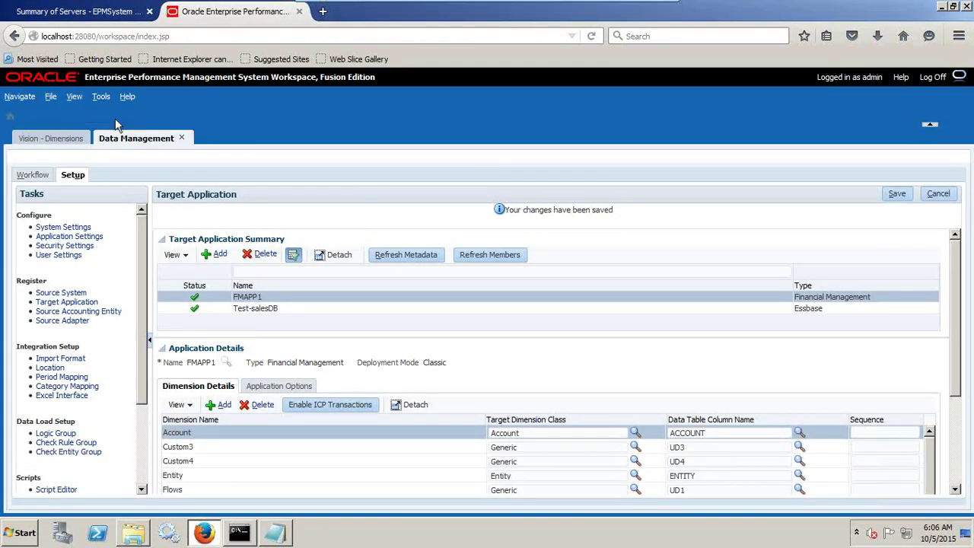
{"action": "left_click", "coordinate": [76, 139]}
{"action": "key", "text": "alt+Tab"}
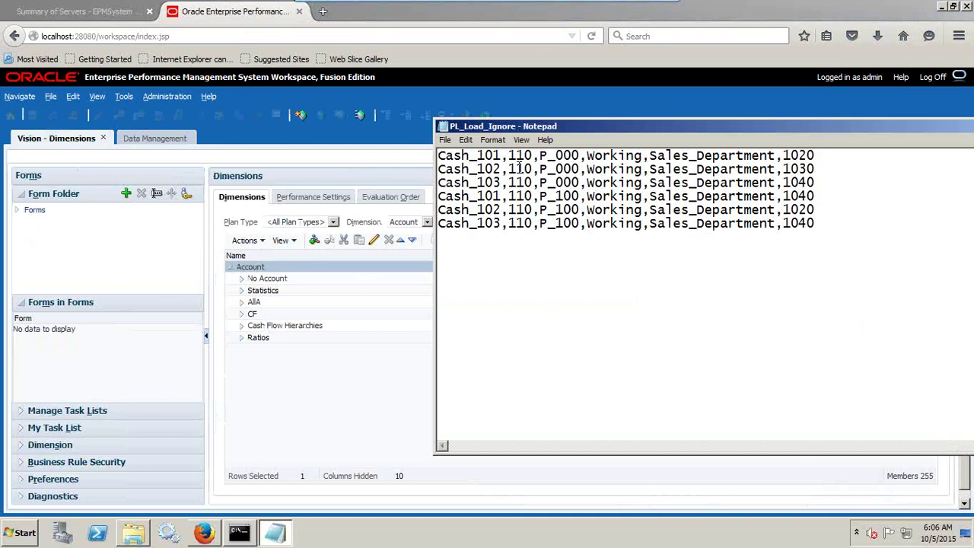
{"action": "left_click_drag", "start_coordinate": [502, 155], "coordinate": [438, 155]}
{"action": "key", "text": "ctrl+c"}
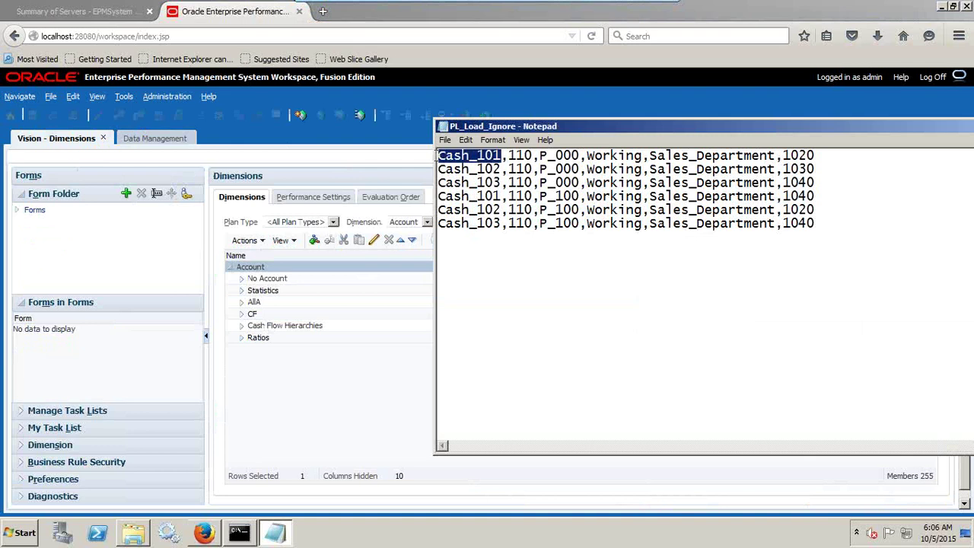
Open a new blank Notepad document for the mapping notes
{"action": "key", "text": "alt+Tab"}
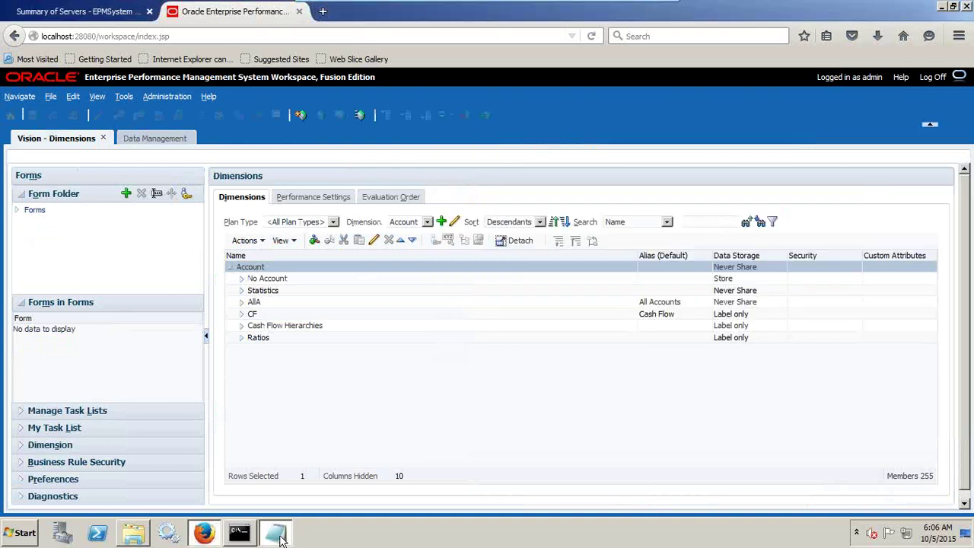
{"action": "key", "text": "alt+Tab"}
{"action": "left_click", "coordinate": [16, 533]}
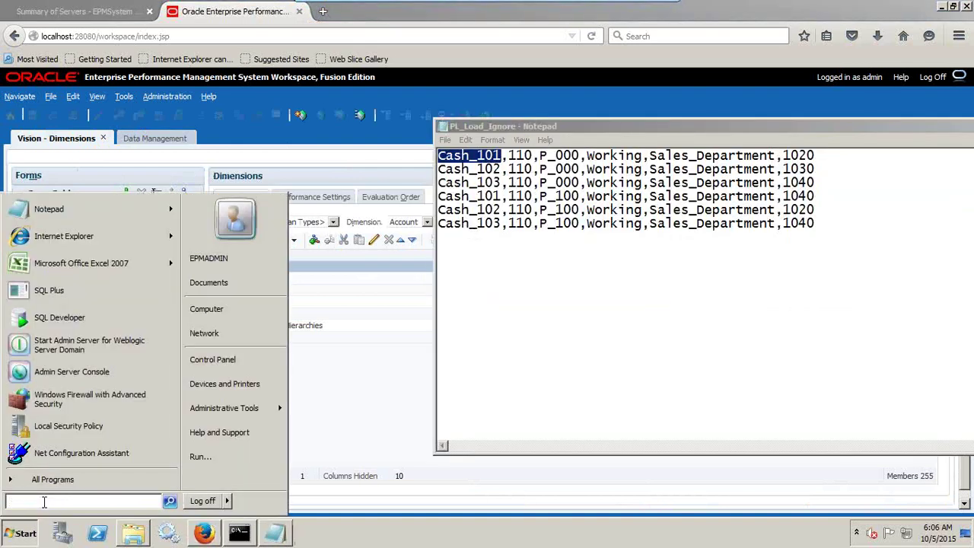
{"action": "type", "text": "notepad"}
{"action": "key", "text": "Return"}
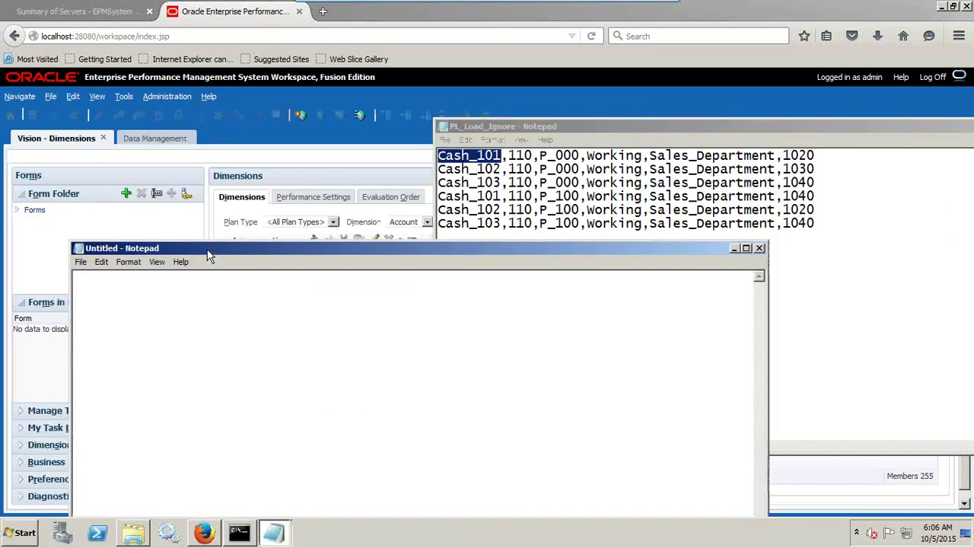
List Cash_101, Cash_102 and Cash_103 on separate lines and add "--->Cash" after Cash_101
{"action": "key", "text": "ctrl+v"}
{"action": "key", "text": "Return"}
{"action": "key", "text": "ctrl+v"}
{"action": "key", "text": "BackSpace"}
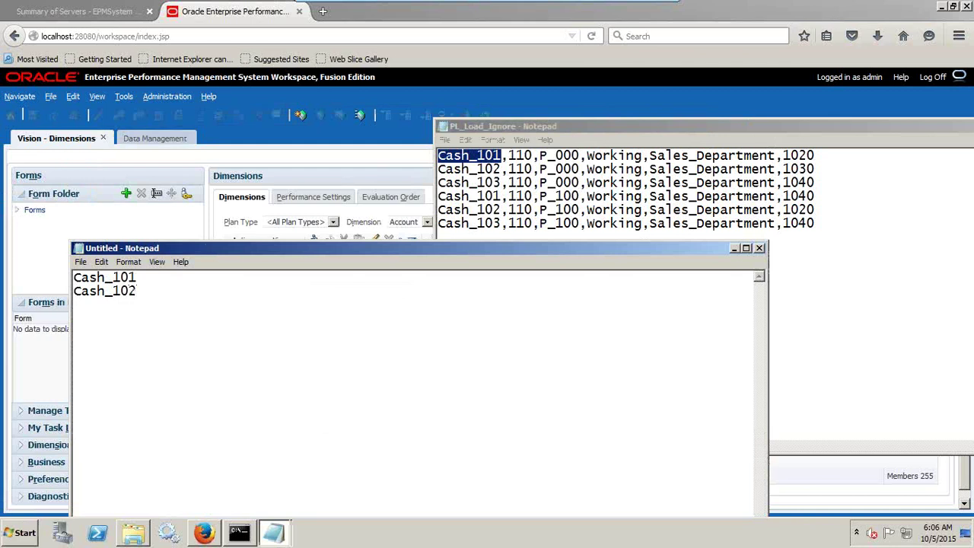
{"action": "key", "text": "Return"}
{"action": "key", "text": "ctrl+v"}
{"action": "type", "text": "ash"}
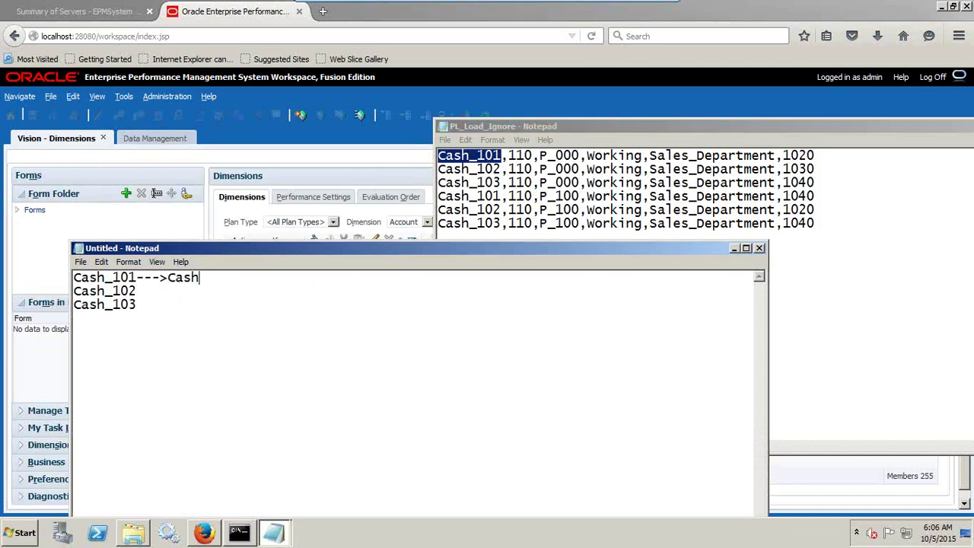
In the browser, expand the Account dimension through AllA, BS, 1001, 1010 and 1100, and select member 1110
{"action": "left_click", "coordinate": [306, 174]}
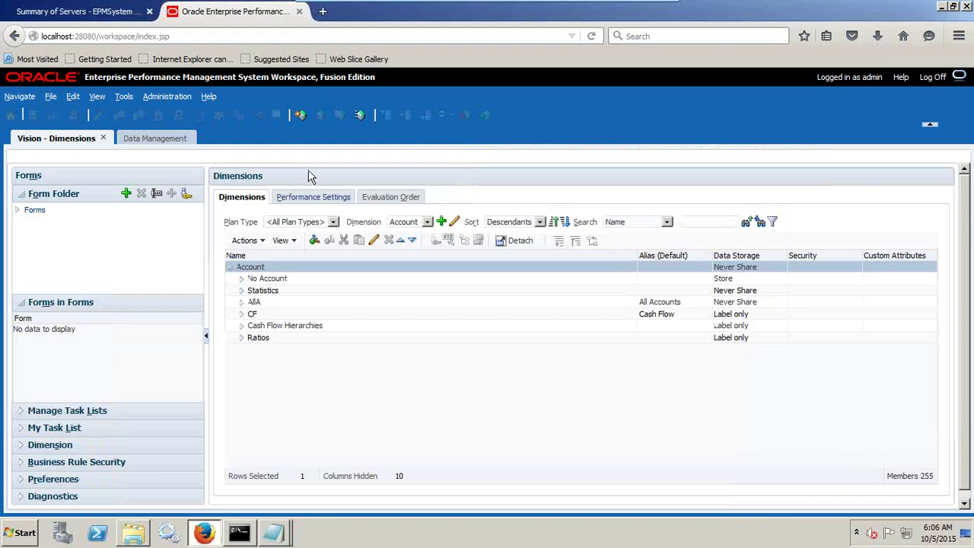
{"action": "left_click", "coordinate": [427, 222]}
{"action": "left_click", "coordinate": [427, 225]}
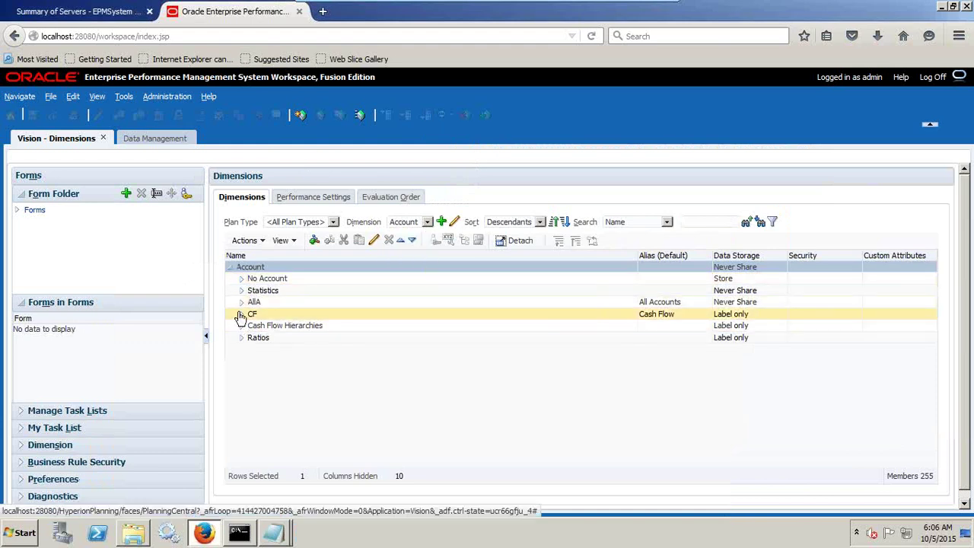
{"action": "left_click", "coordinate": [241, 302]}
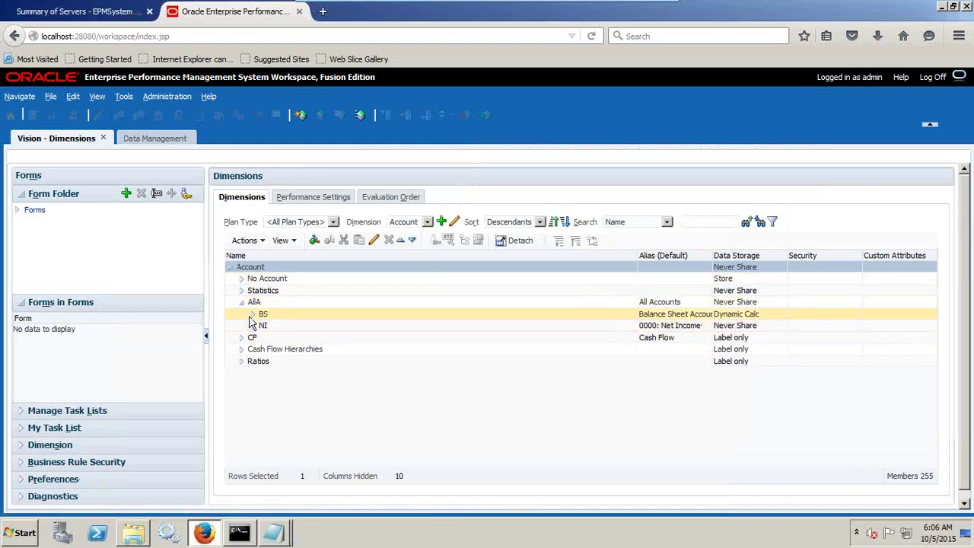
{"action": "left_click", "coordinate": [253, 315]}
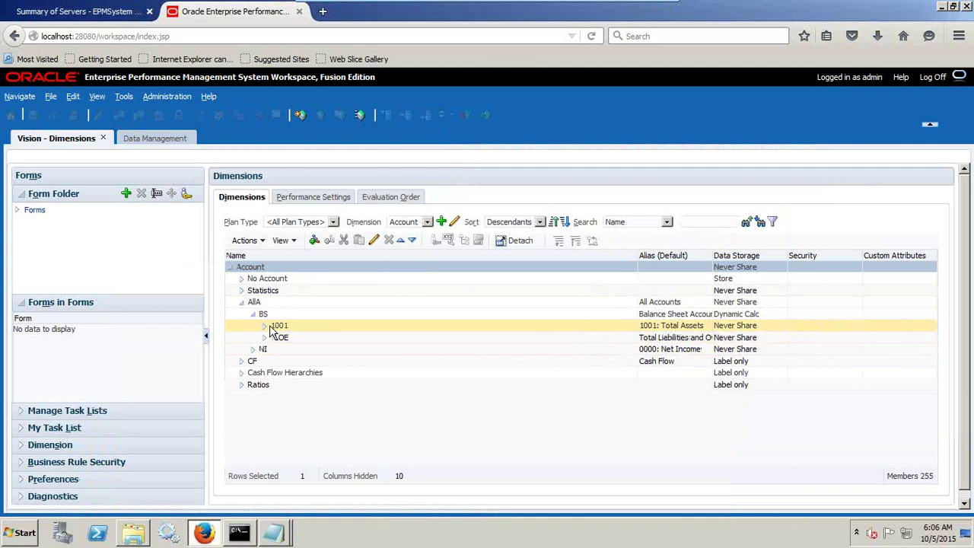
{"action": "left_click", "coordinate": [270, 325]}
{"action": "left_click", "coordinate": [266, 326]}
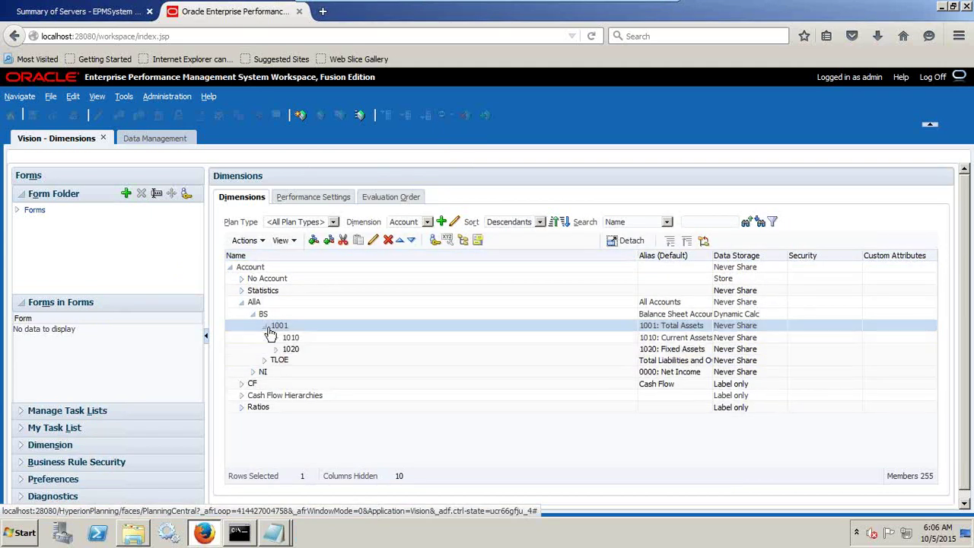
{"action": "left_click", "coordinate": [277, 338]}
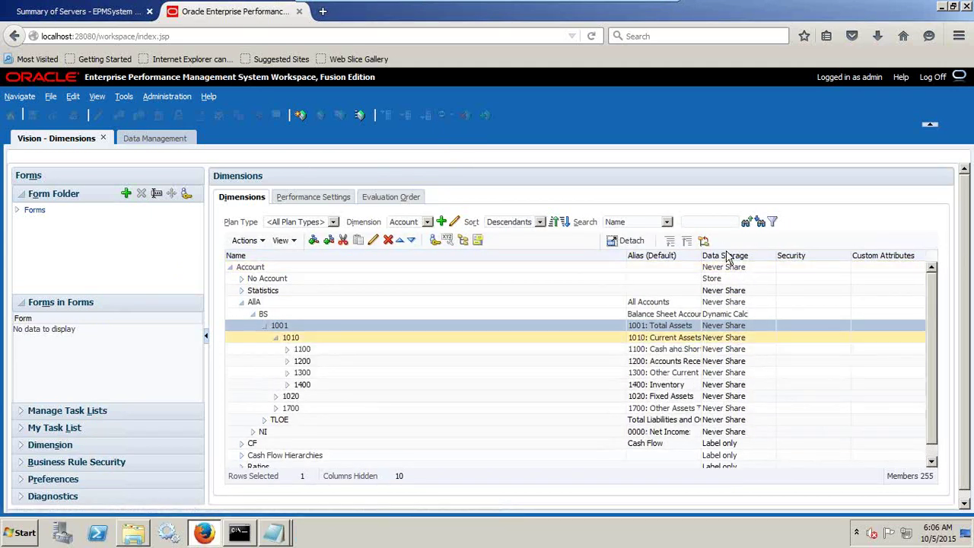
{"action": "left_click", "coordinate": [288, 349]}
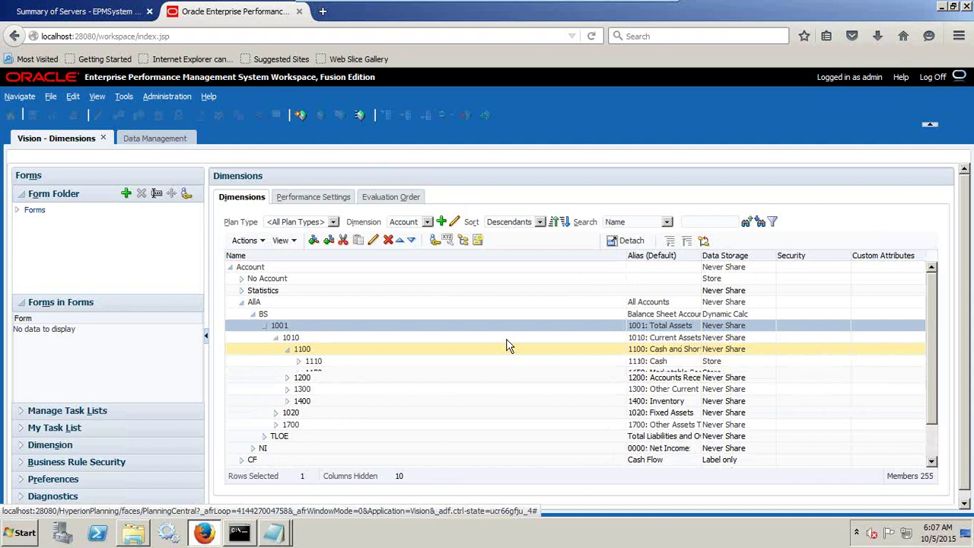
{"action": "left_click", "coordinate": [308, 360]}
{"action": "scroll", "coordinate": [321, 369], "scroll_direction": "down", "scroll_amount": 1}
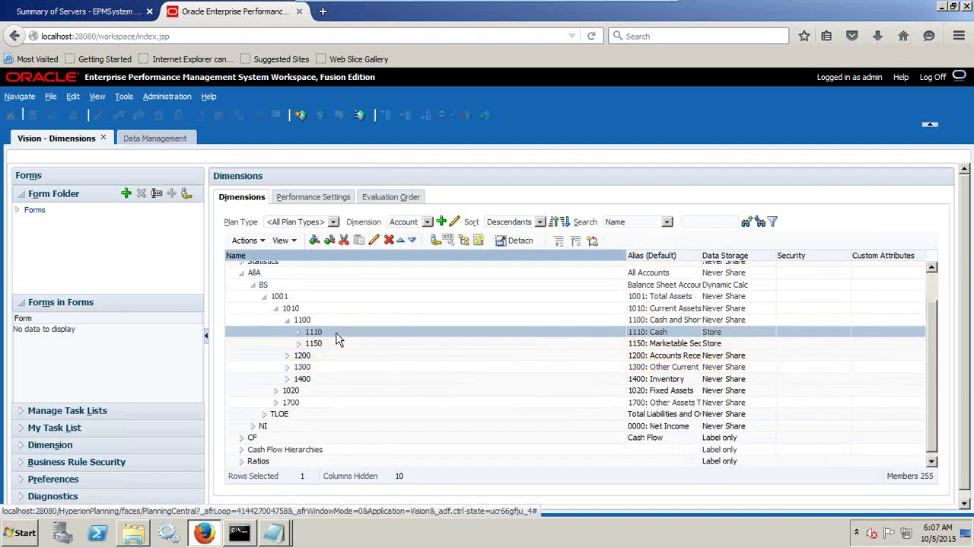
Complete the mapping target in the untitled Notepad notes as Cash(1110), checking it against the Account member in the browser
{"action": "key", "text": "alt+Tab"}
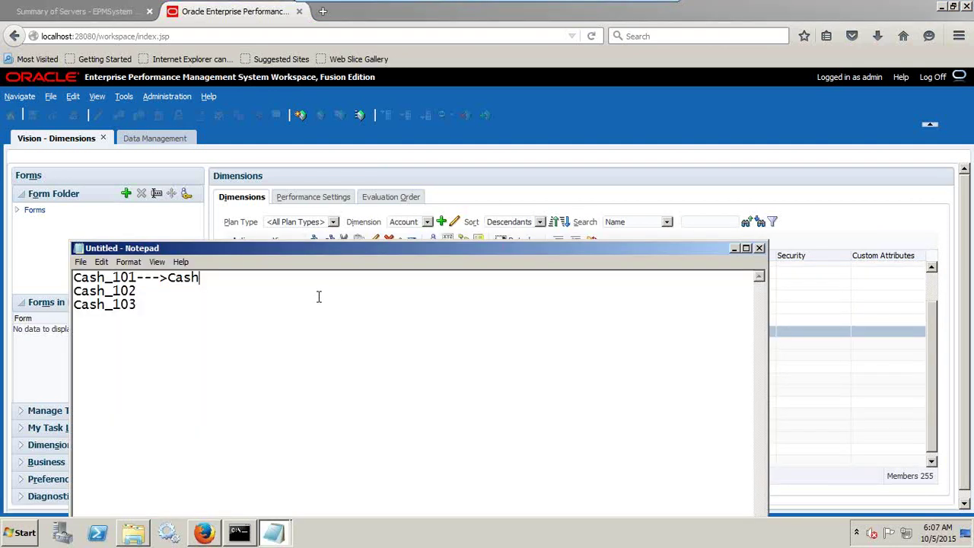
{"action": "type", "text": "10"}
{"action": "left_click", "coordinate": [491, 201]}
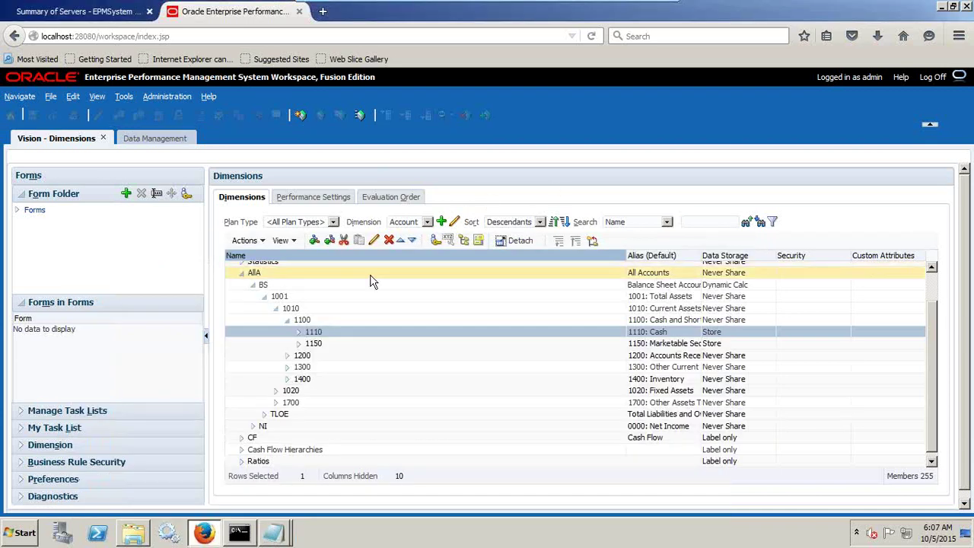
{"action": "key", "text": "alt+Tab"}
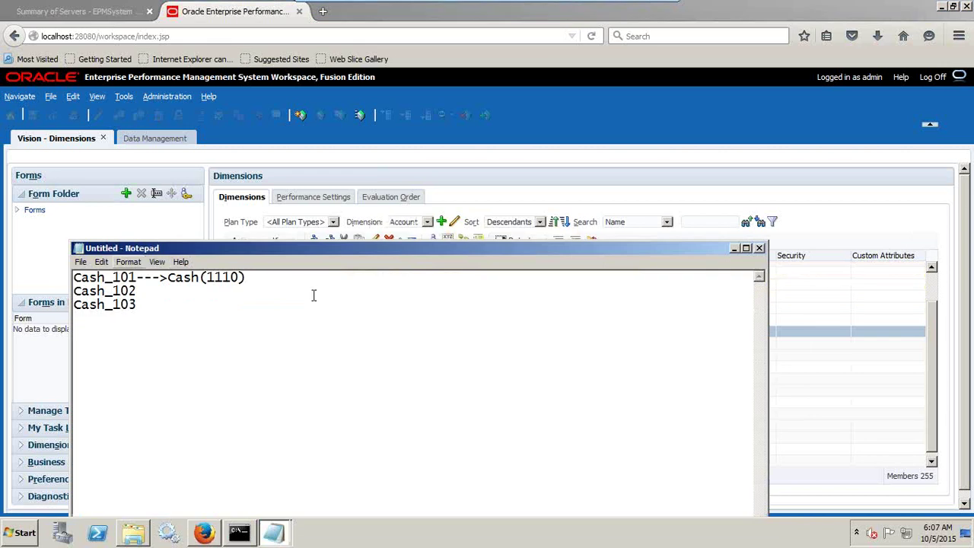
Insert "+Cash_102+Cash_103" after Cash_101 so all three source accounts precede the arrow to Cash(1110)
{"action": "left_click", "coordinate": [140, 279]}
{"action": "type", "text": "+Cash_"}
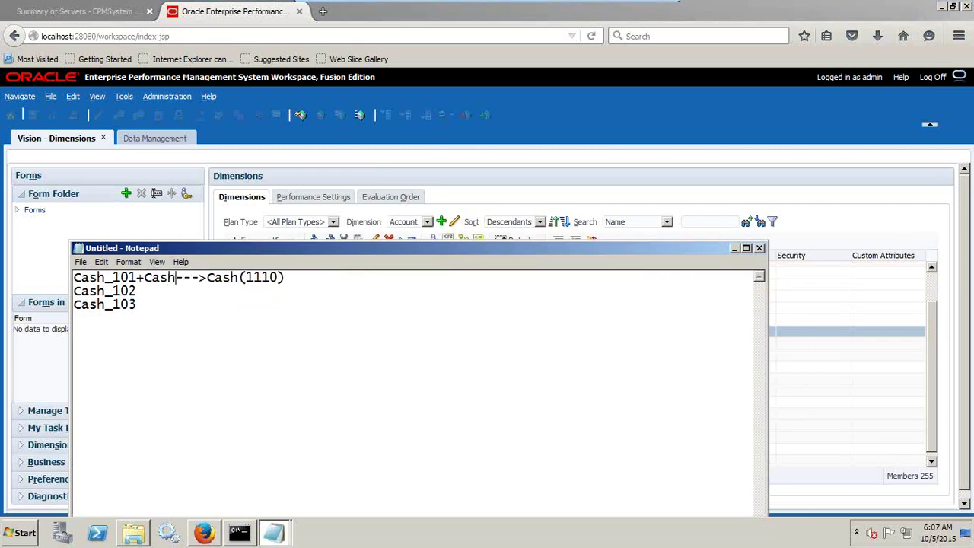
{"action": "type", "text": "102"}
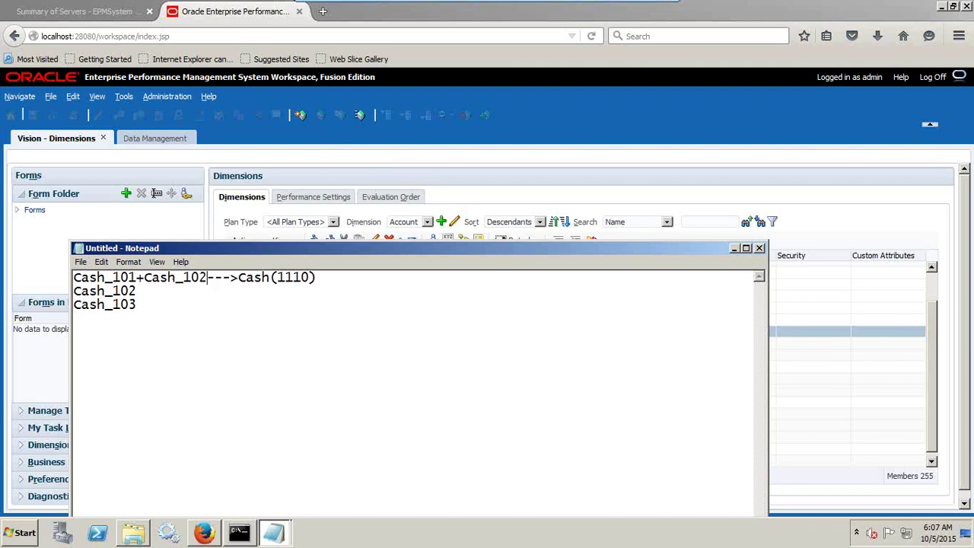
{"action": "type", "text": "+Cash_"}
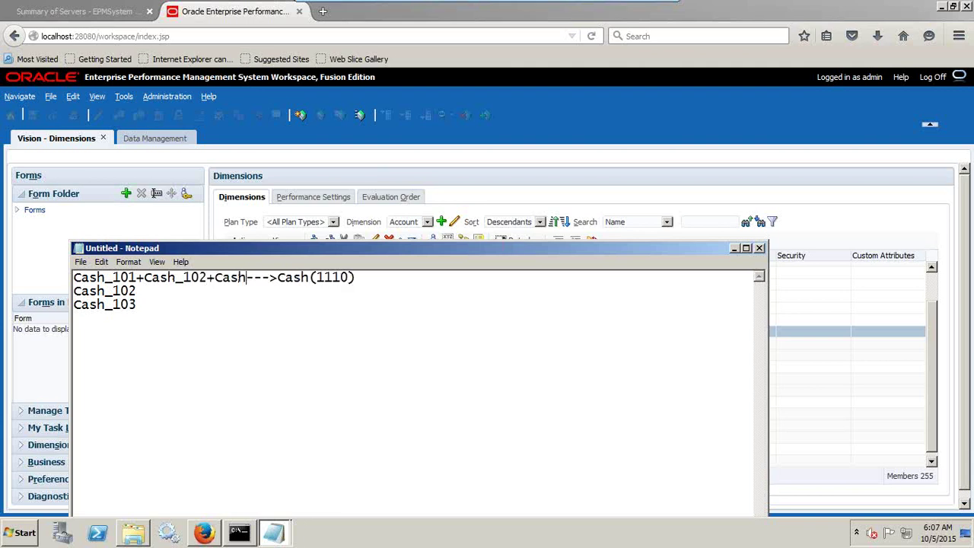
{"action": "type", "text": "103"}
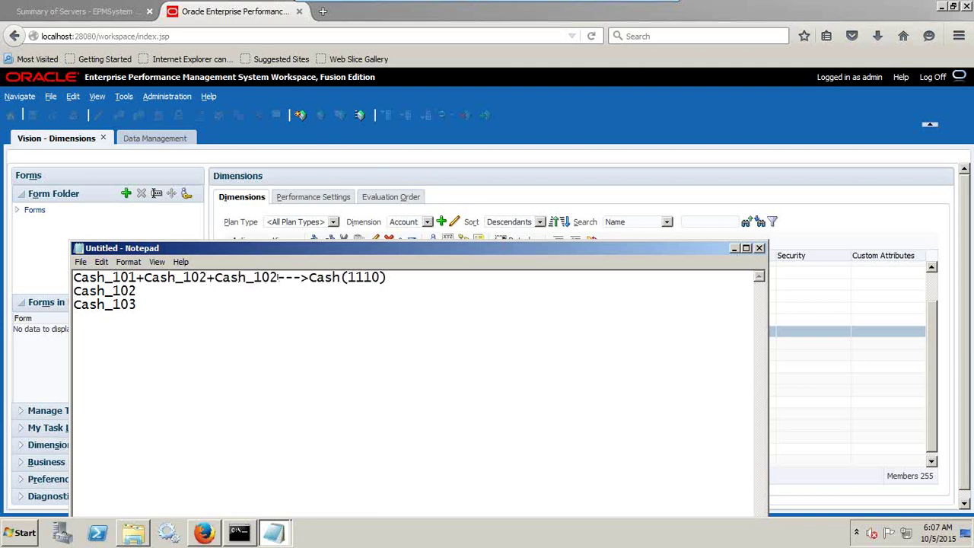
Delete the separate Cash_102 and Cash_103 lines below the combined mapping line
{"action": "key", "text": "Down"}
{"action": "key", "text": "Home"}
{"action": "key", "text": "shift+Down"}
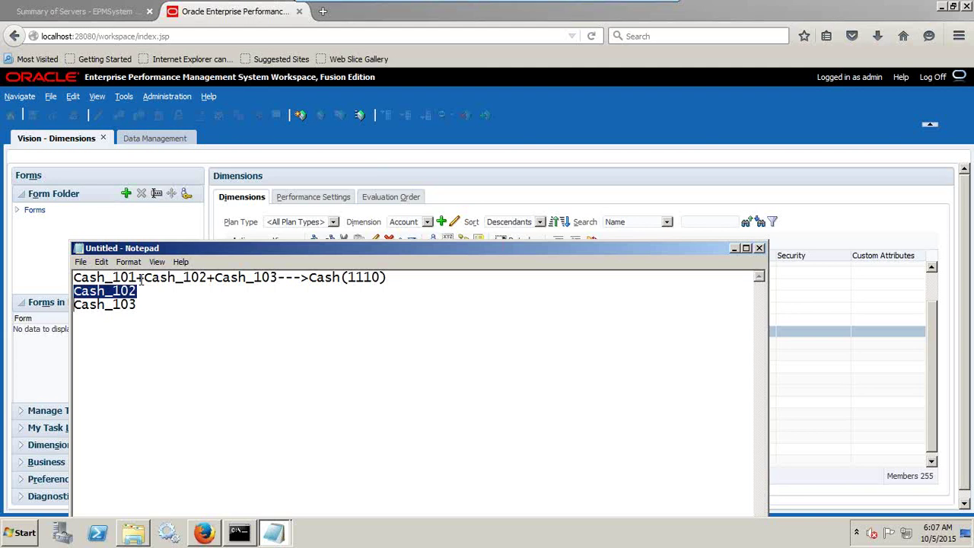
{"action": "key", "text": "Delete"}
{"action": "key", "text": "Delete"}
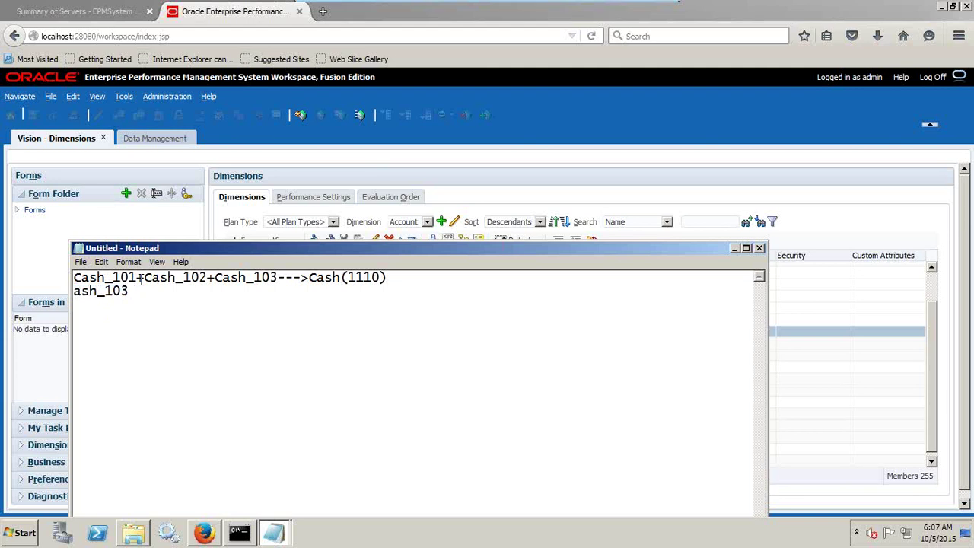
{"action": "key", "text": "Delete"}
{"action": "key", "text": "Delete"}
{"action": "key", "text": "Delete"}
{"action": "key", "text": "Delete"}
{"action": "key", "text": "Delete"}
Copy the value 110 from the first row of PL_Load_Ignore onto the second line of the mapping notes
{"action": "left_click", "coordinate": [274, 532]}
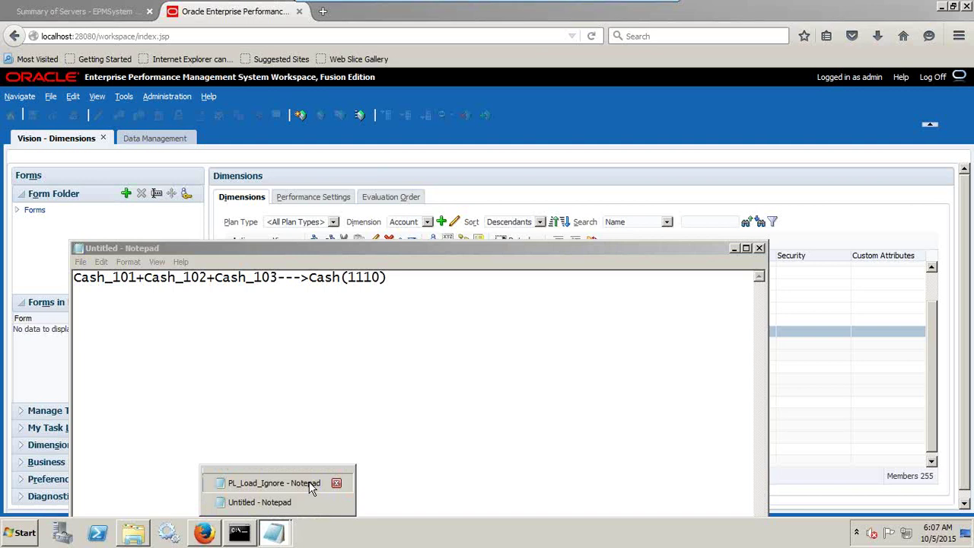
{"action": "left_click", "coordinate": [274, 483]}
{"action": "left_click_drag", "start_coordinate": [535, 155], "coordinate": [510, 157]}
{"action": "key", "text": "ctrl+c"}
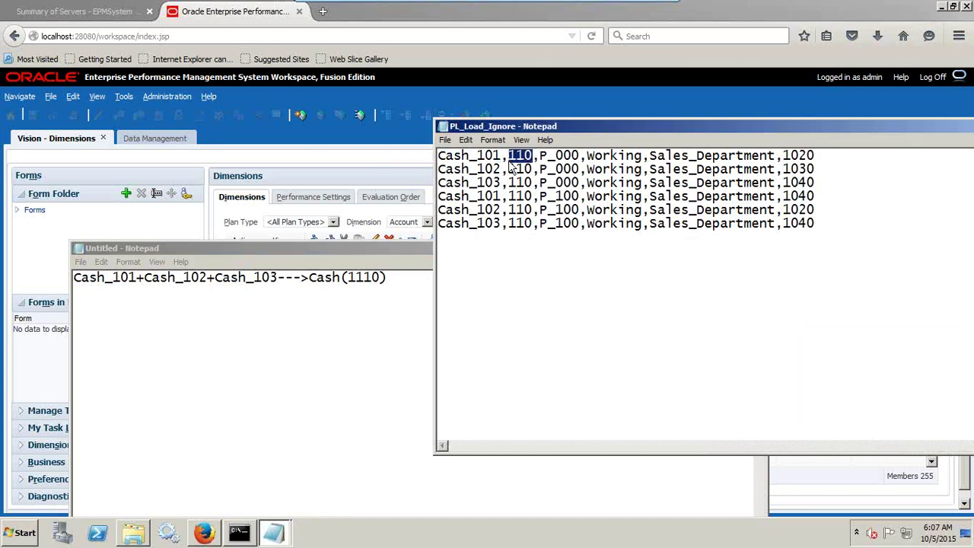
{"action": "left_click", "coordinate": [102, 292]}
{"action": "key", "text": "ctrl+v"}
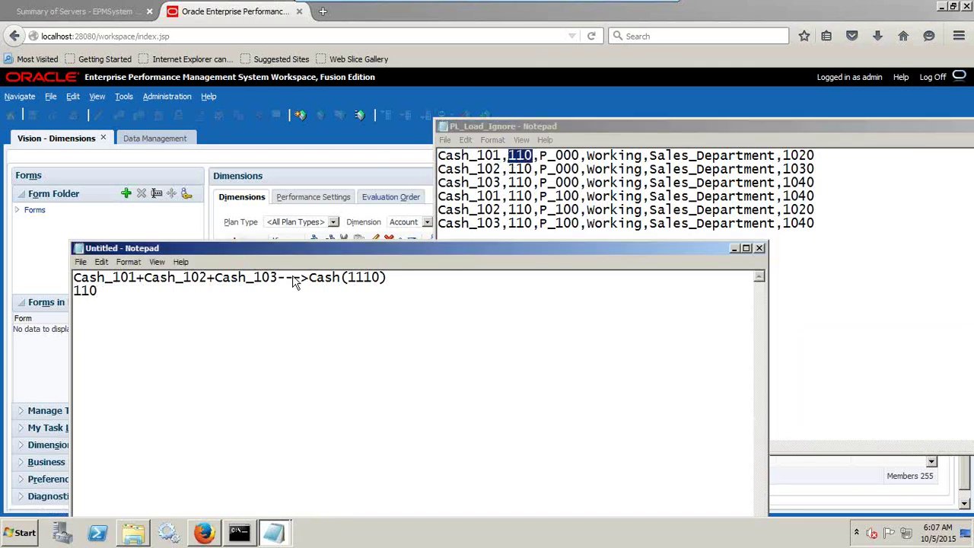
In the browser, show the Entity dimension and expand Total Entity, TD and 100 to locate member 110
{"action": "left_click", "coordinate": [357, 169]}
{"action": "left_click", "coordinate": [407, 221]}
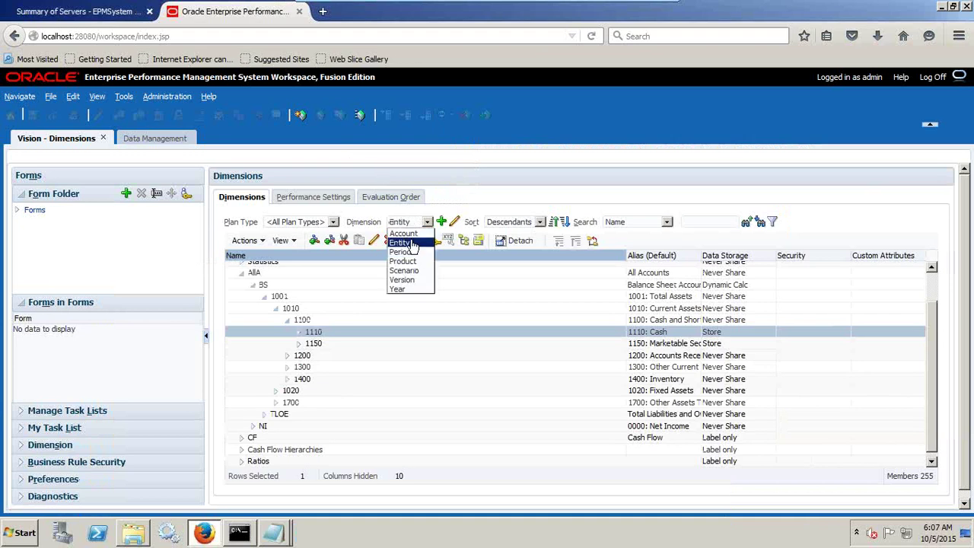
{"action": "left_click", "coordinate": [400, 242]}
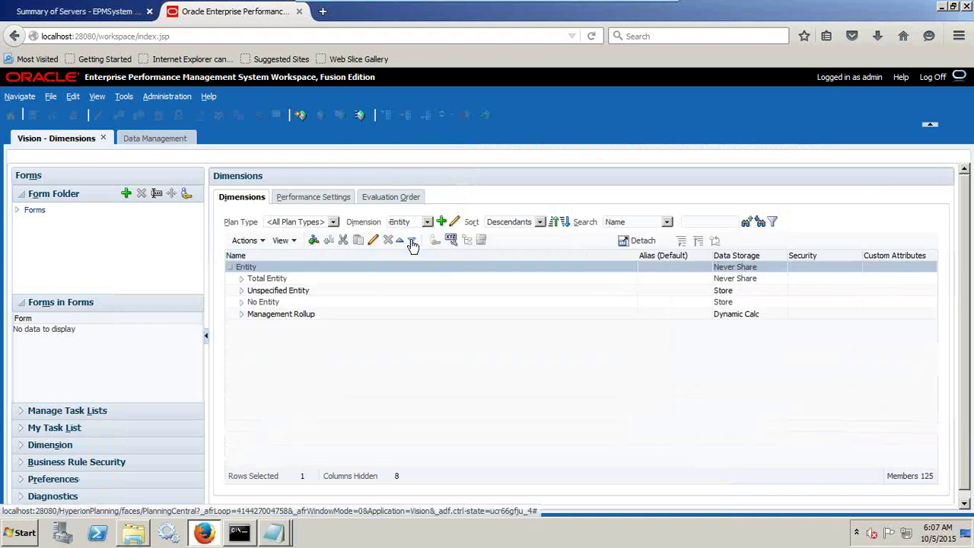
{"action": "left_click", "coordinate": [241, 280]}
{"action": "left_click", "coordinate": [255, 294]}
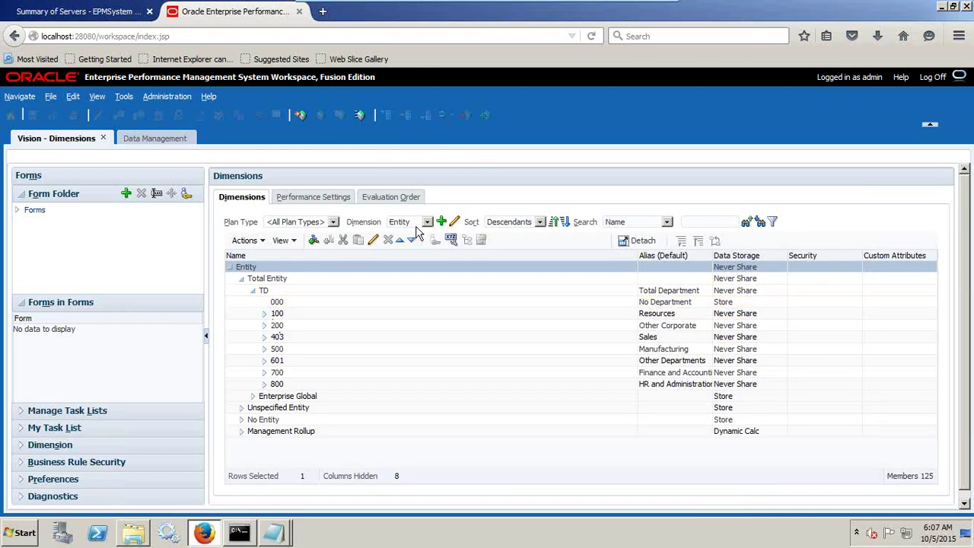
{"action": "left_click", "coordinate": [264, 314]}
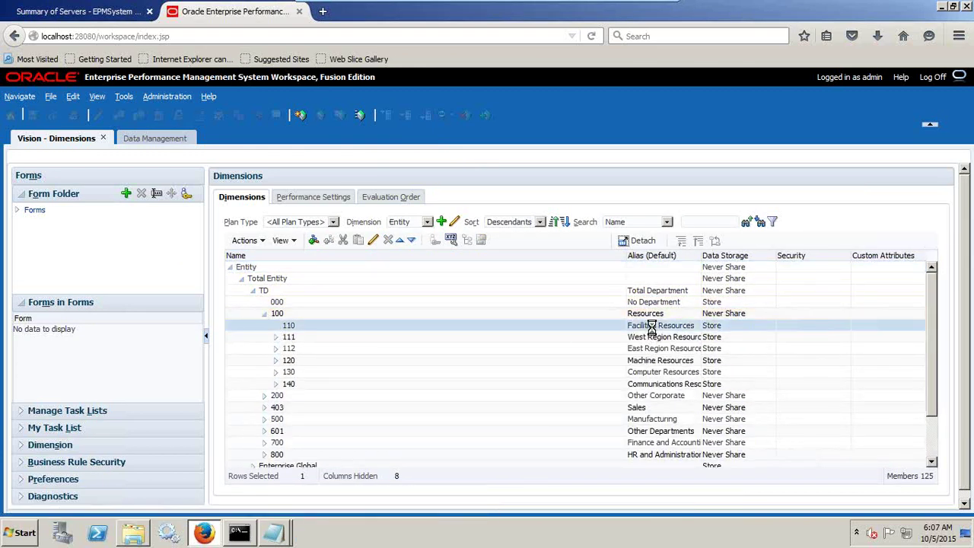
{"action": "scroll", "coordinate": [653, 332], "scroll_direction": "down", "scroll_amount": 2}
Add " --->Entity" after 110 in the untitled Notepad mapping notes
{"action": "key", "text": "alt+Tab"}
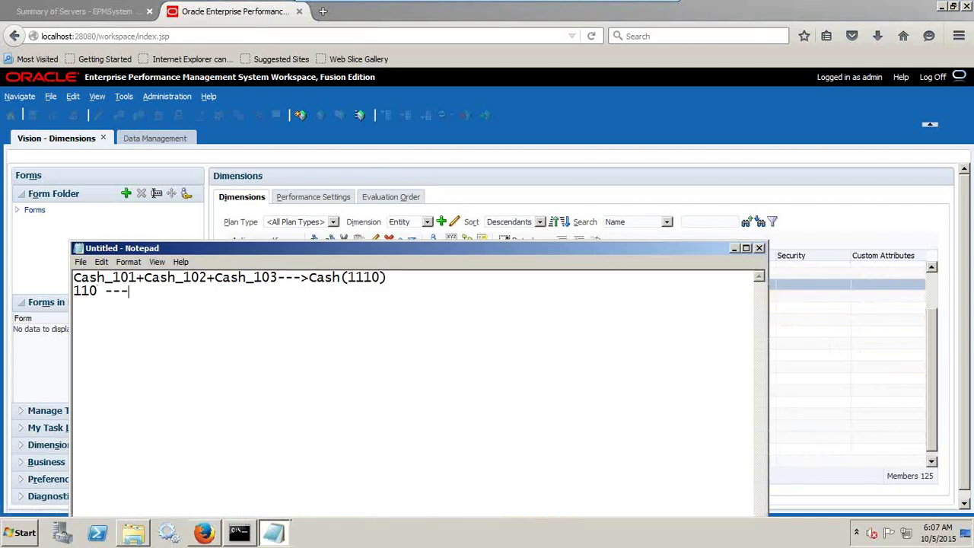
{"action": "type", "text": "ty"}
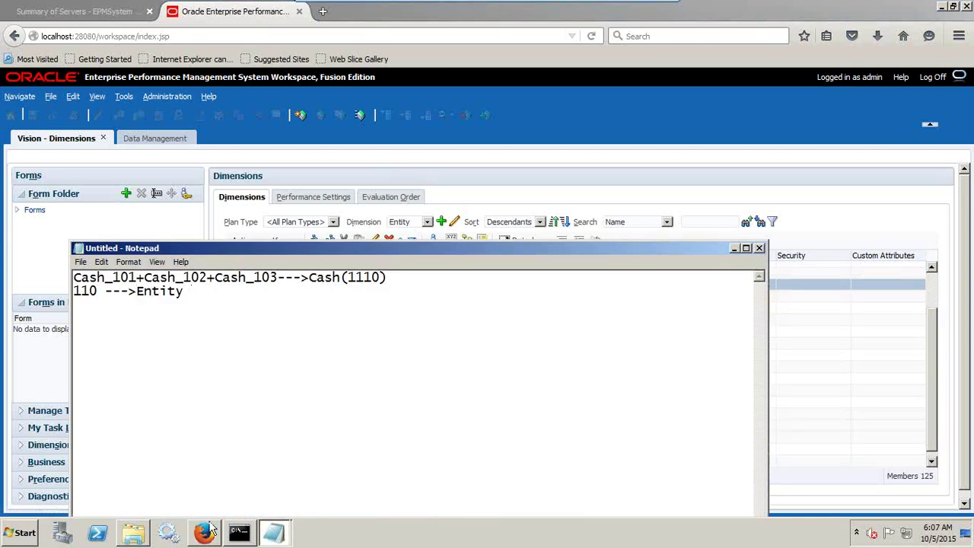
Copy P_000 from the first row of PL_Load_Ignore onto a third line of the mapping notes and complete it as "P_000->Product"
{"action": "left_click", "coordinate": [275, 534]}
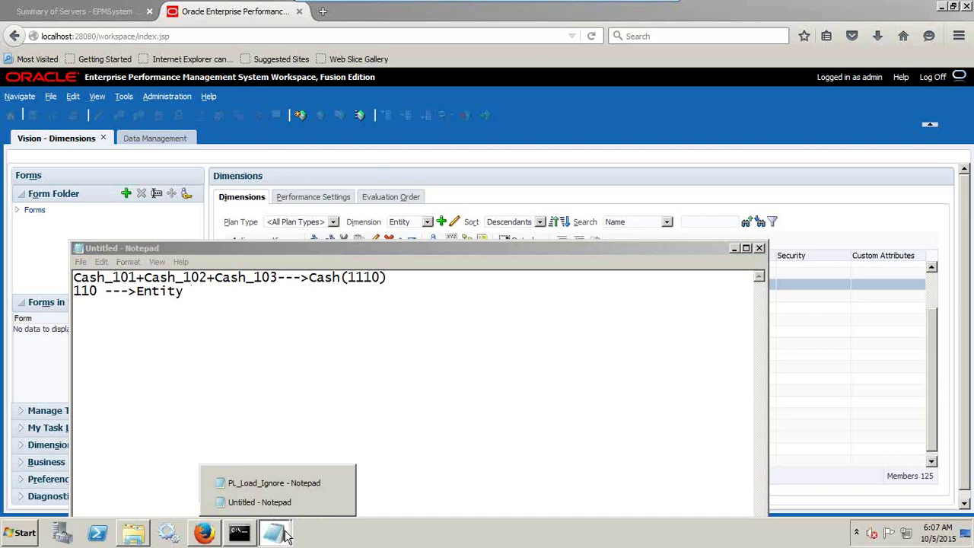
{"action": "left_click", "coordinate": [305, 483]}
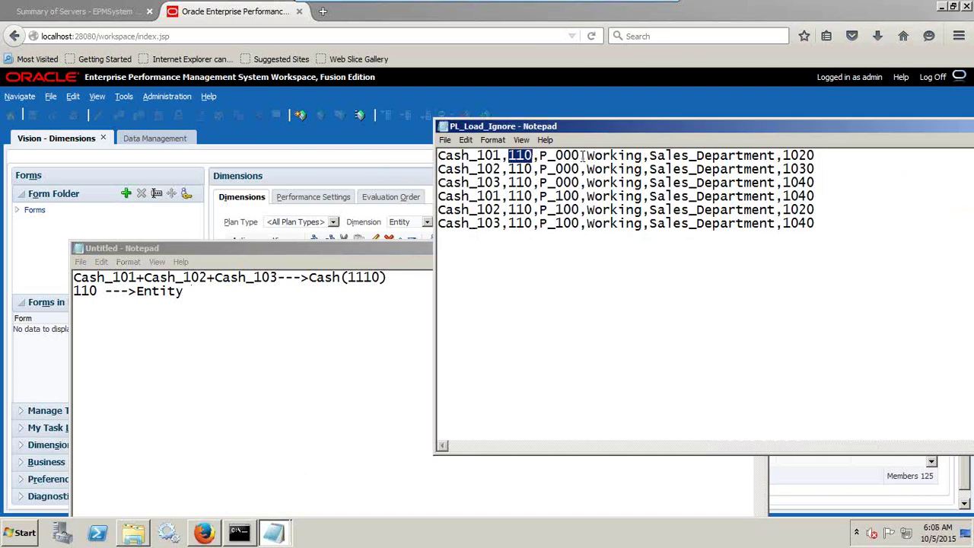
{"action": "left_click_drag", "start_coordinate": [580, 156], "coordinate": [540, 157]}
{"action": "key", "text": "ctrl+c"}
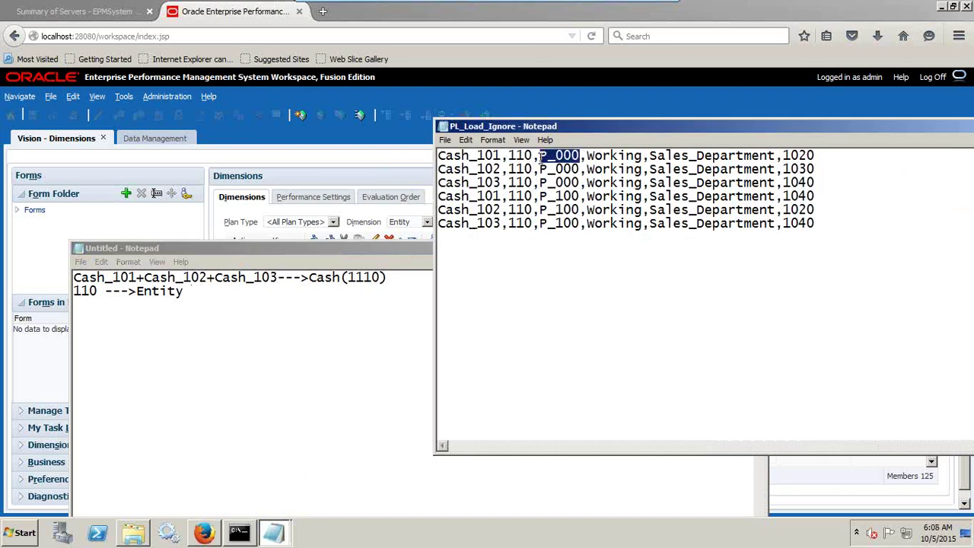
{"action": "left_click", "coordinate": [85, 308]}
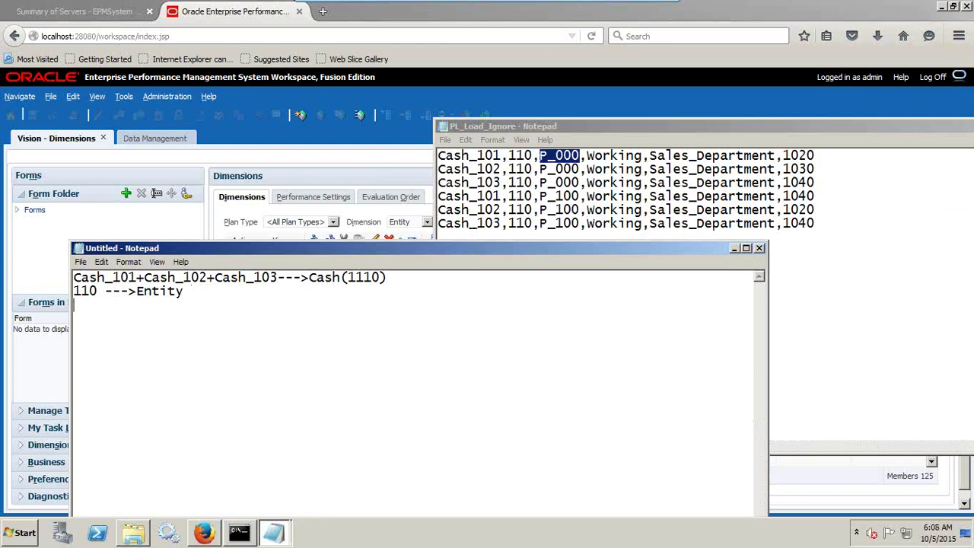
{"action": "key", "text": "ctrl+v"}
{"action": "type", "text": "->Produ"}
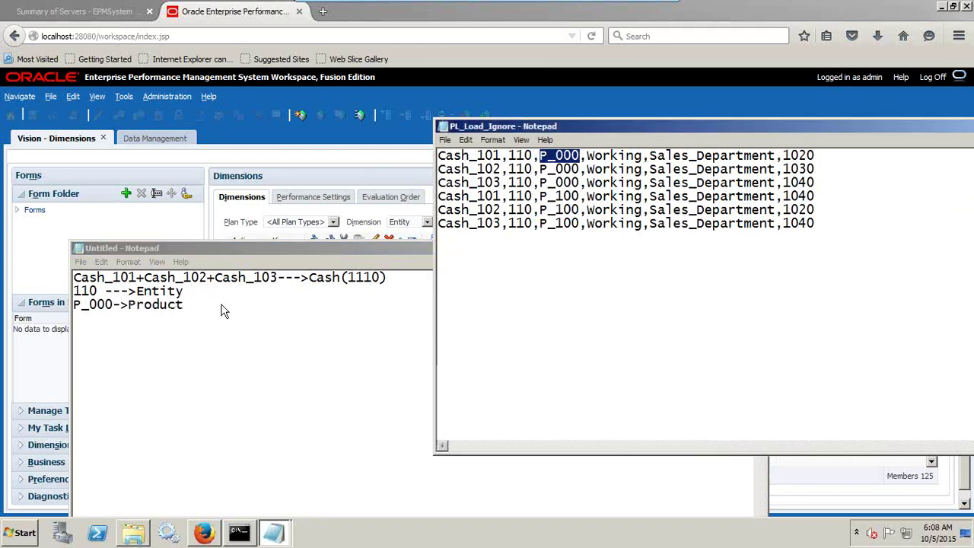
In the browser, show the Product dimension and expand P_TP to locate member P_000
{"action": "left_click", "coordinate": [407, 222]}
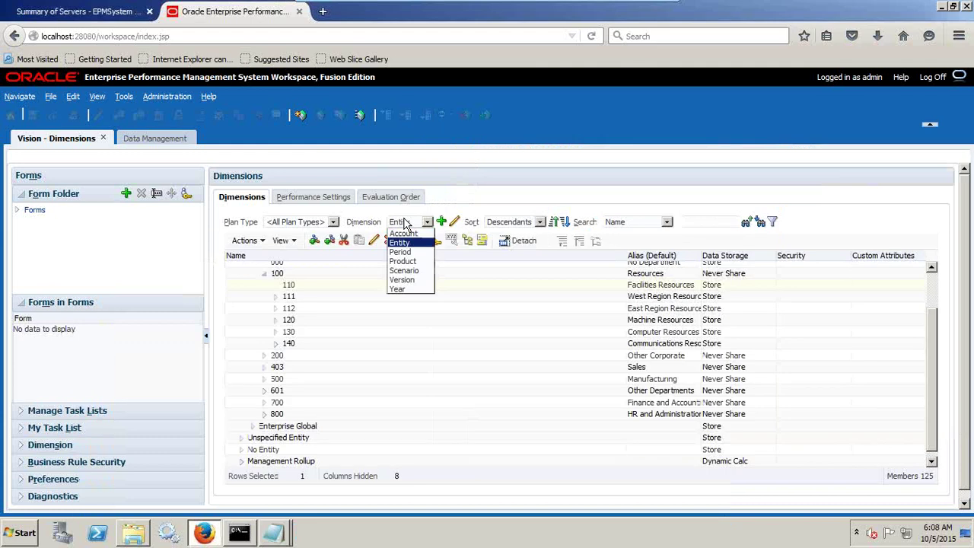
{"action": "left_click", "coordinate": [410, 262]}
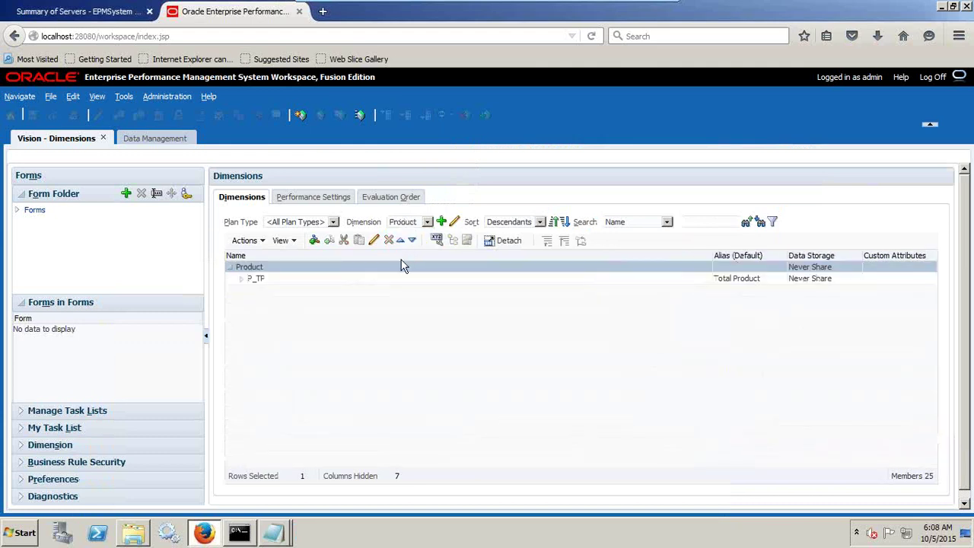
{"action": "left_click", "coordinate": [242, 280]}
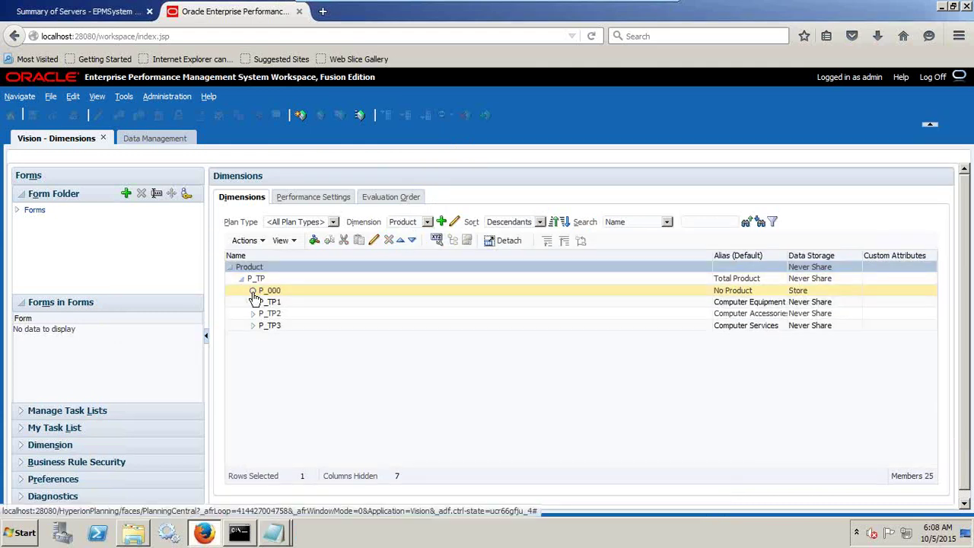
{"action": "left_click", "coordinate": [437, 280]}
{"action": "left_click", "coordinate": [699, 291]}
Copy P_100 from the fourth row of PL_Load_Ignore onto a new line of the mapping notes and complete it as "P_100->Product"
{"action": "key", "text": "alt+Tab"}
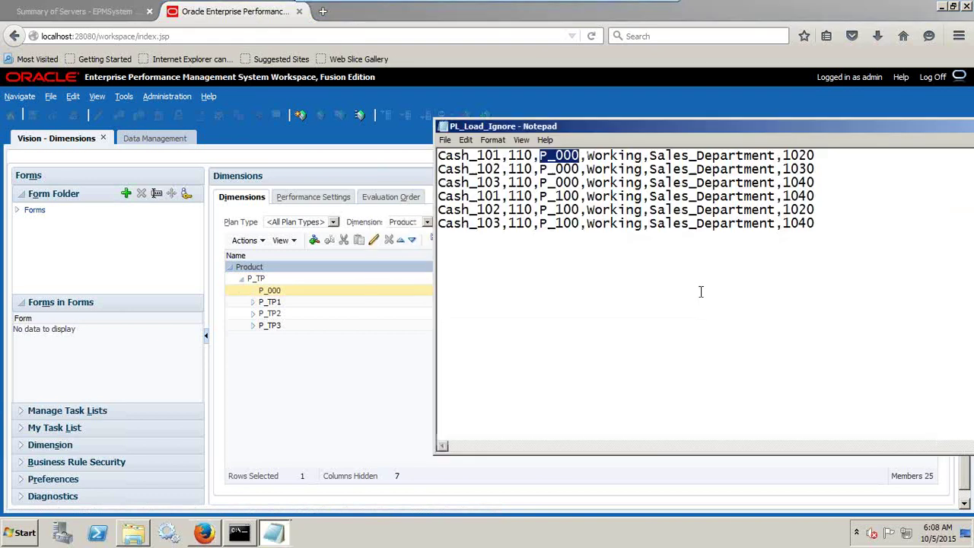
{"action": "left_click_drag", "start_coordinate": [578, 197], "coordinate": [542, 197]}
{"action": "key", "text": "ctrl+c"}
{"action": "key", "text": "alt+Tab"}
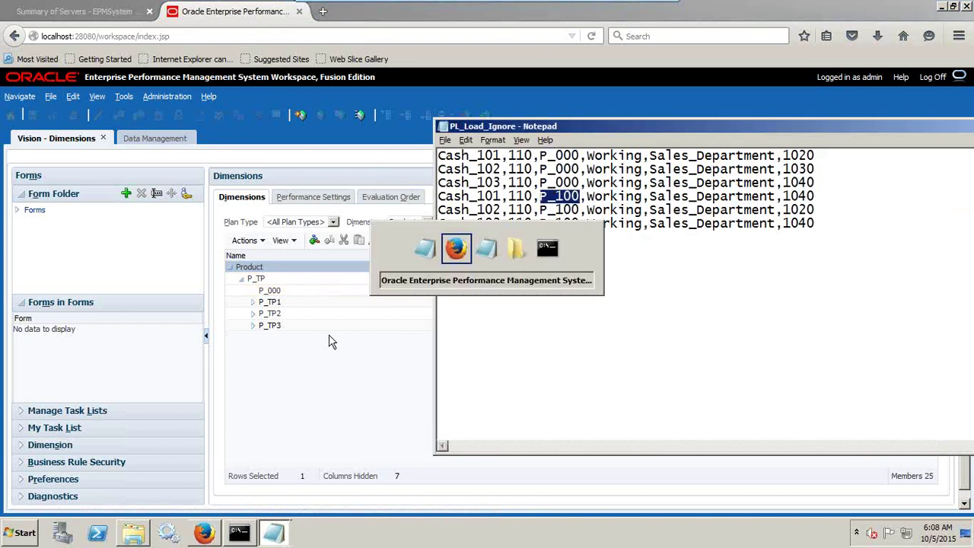
{"action": "key", "text": "alt+Tab"}
{"action": "key", "text": "Tab"}
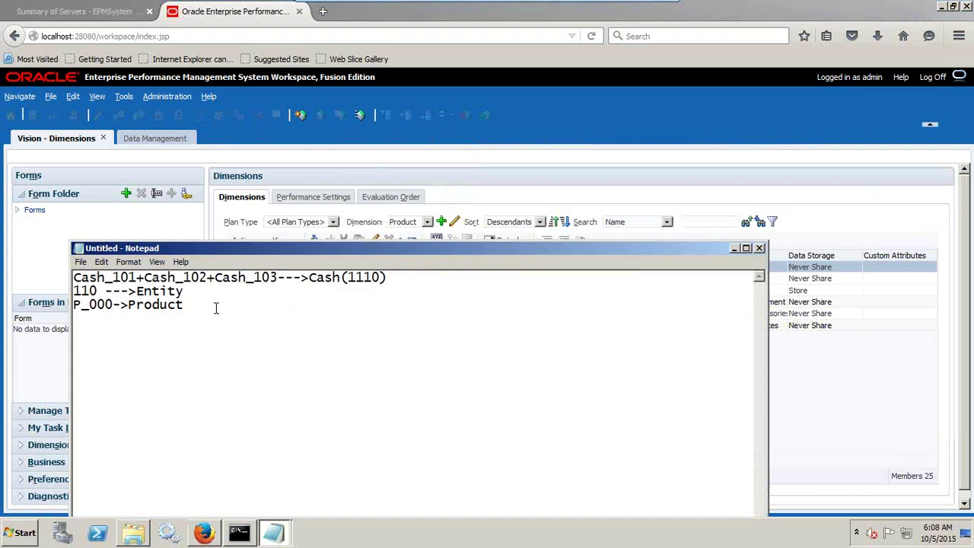
{"action": "key", "text": "Return"}
{"action": "key", "text": "ctrl+v"}
{"action": "type", "text": "->Proe"}
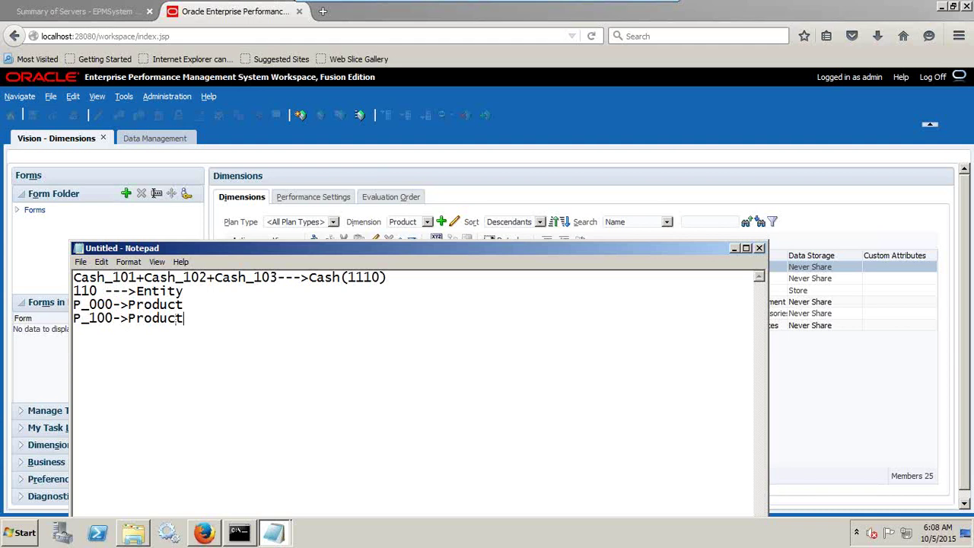
Copy Working from the first row of PL_Load_Ignore onto a new line of the mapping notes and complete it as "Working-->version"
{"action": "key", "text": "alt+Tab"}
{"action": "key", "text": "alt+Tab"}
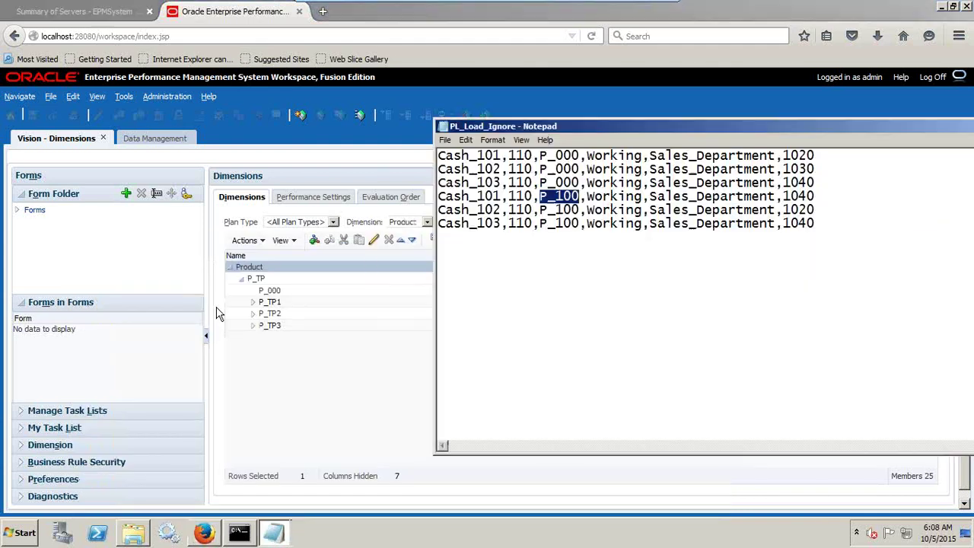
{"action": "left_click_drag", "start_coordinate": [583, 158], "coordinate": [644, 158]}
{"action": "key", "text": "ctrl+c"}
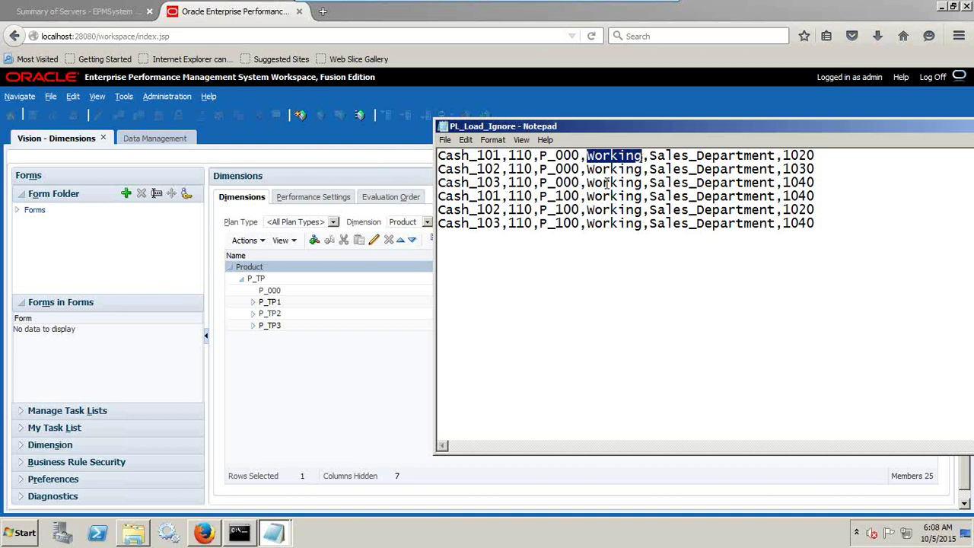
{"action": "key", "text": "alt+Tab"}
{"action": "key", "text": "alt+Tab"}
{"action": "key", "text": "Tab"}
{"action": "key", "text": "Tab"}
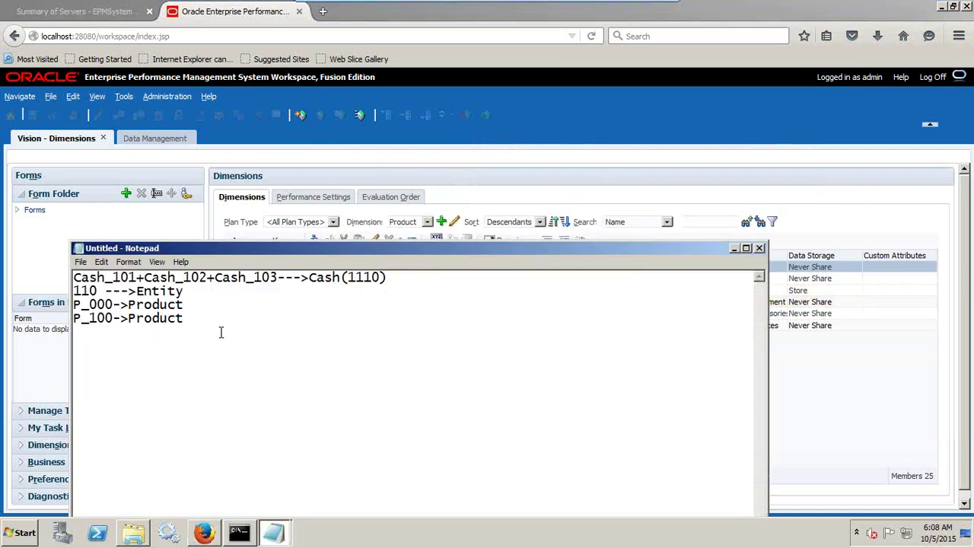
{"action": "key", "text": "Return"}
{"action": "key", "text": "ctrl+v"}
{"action": "type", "text": "-->versio"}
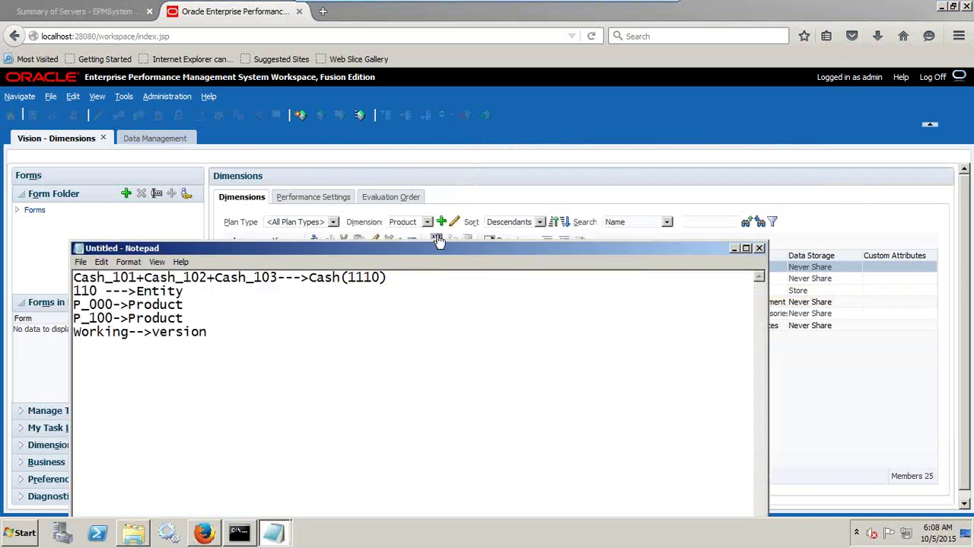
In the browser, show the Version dimension and select the Working member
{"action": "left_click", "coordinate": [438, 240]}
{"action": "left_click", "coordinate": [500, 223]}
{"action": "left_click", "coordinate": [407, 223]}
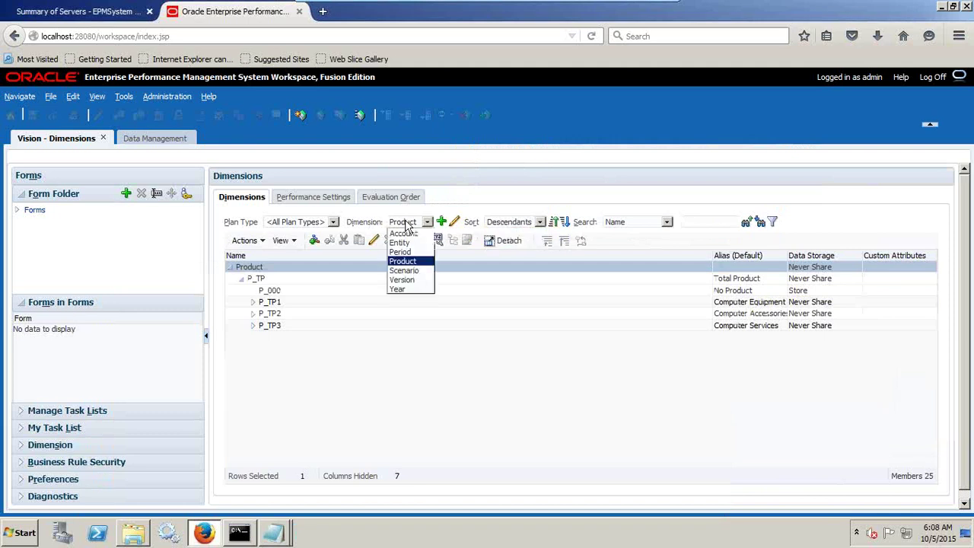
{"action": "left_click", "coordinate": [404, 279]}
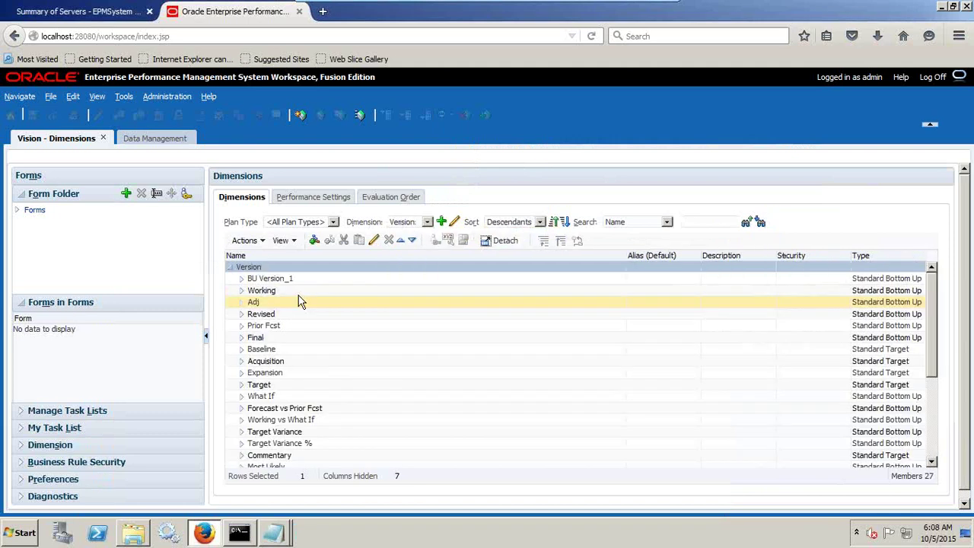
{"action": "left_click", "coordinate": [257, 291]}
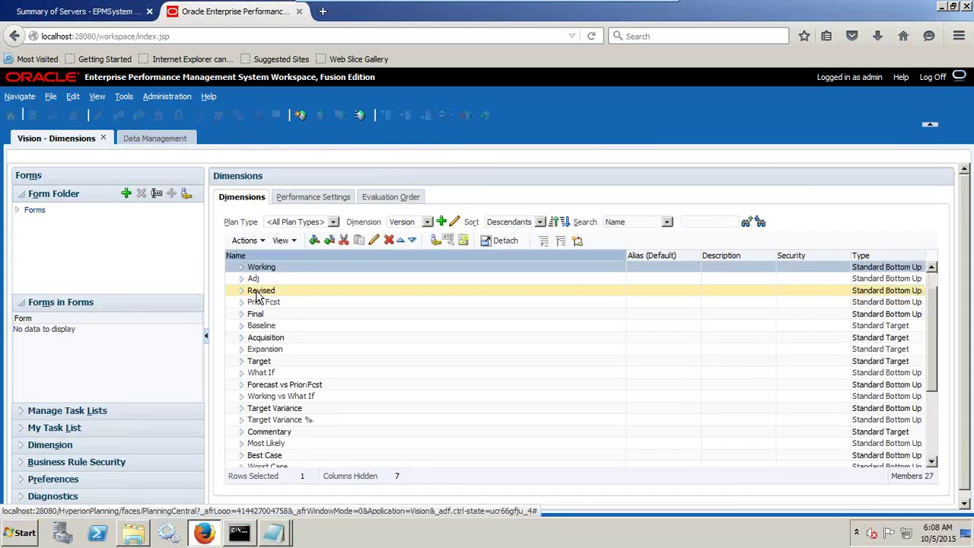
Copy Sales_Departmen from the first row of PL_Load_Ignore onto a new mapping notes line and complete it as "Sales_Departmen--->IGNORE"
{"action": "key", "text": "alt+Tab"}
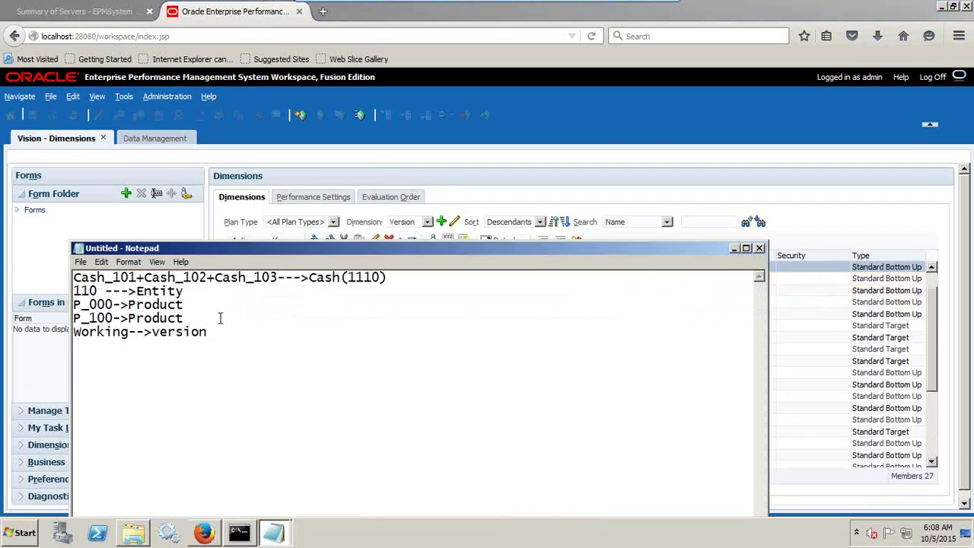
{"action": "left_click", "coordinate": [274, 532]}
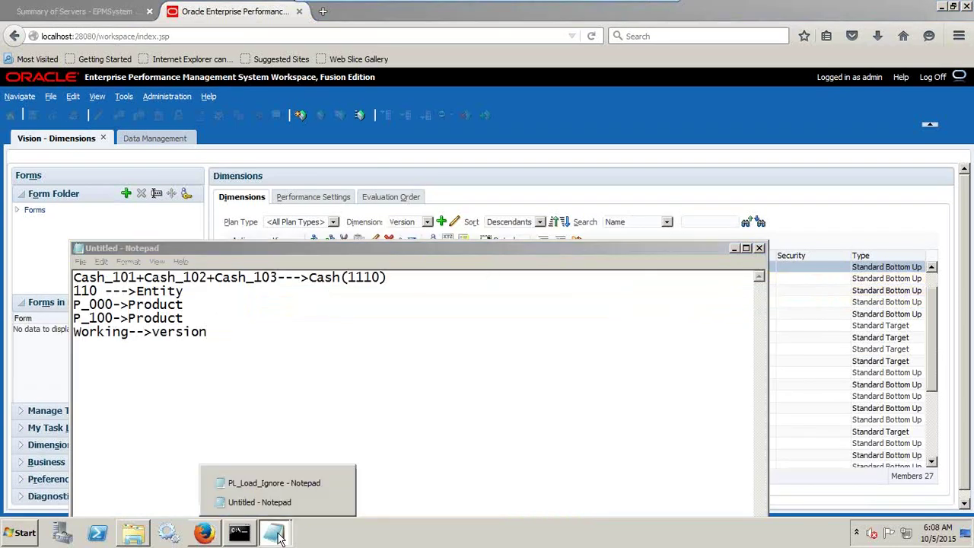
{"action": "left_click", "coordinate": [306, 481]}
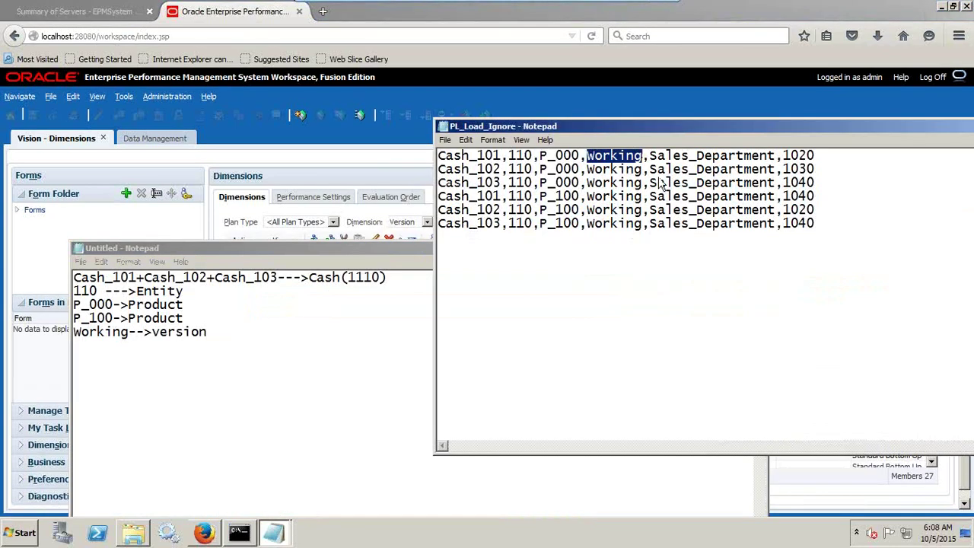
{"action": "left_click_drag", "start_coordinate": [771, 156], "coordinate": [647, 156]}
{"action": "key", "text": "ctrl+c"}
{"action": "left_click", "coordinate": [247, 327]}
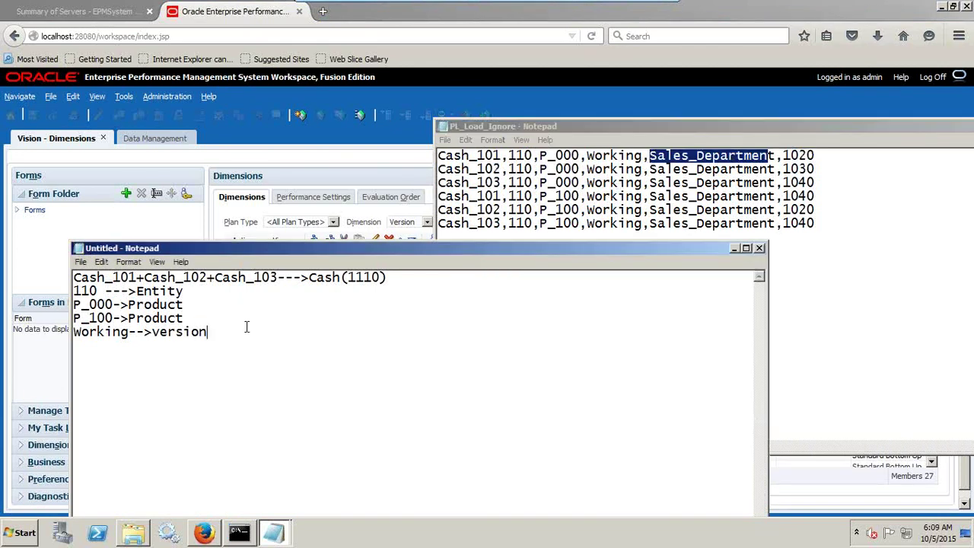
{"action": "key", "text": "Return"}
{"action": "key", "text": "ctrl+v"}
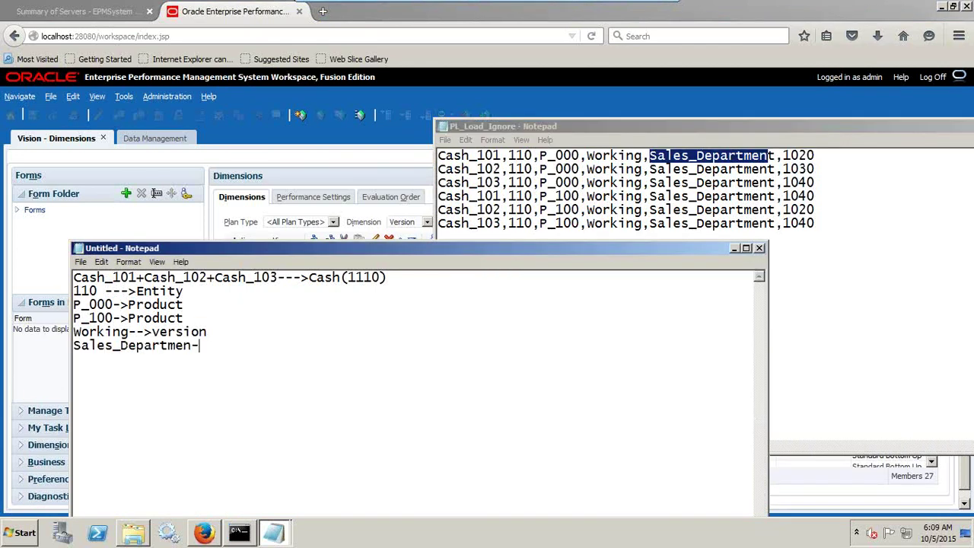
{"action": "type", "text": "--->IGNORE"}
Check the available dimensions of the Vision application in the browser for a Sales_Department match, and return to the mapping notes
{"action": "left_click", "coordinate": [417, 171]}
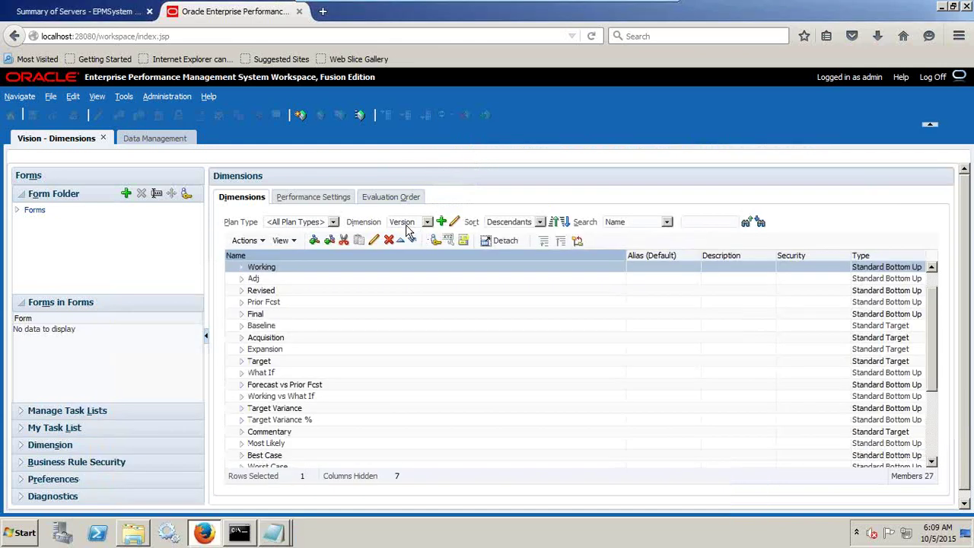
{"action": "left_click", "coordinate": [405, 223]}
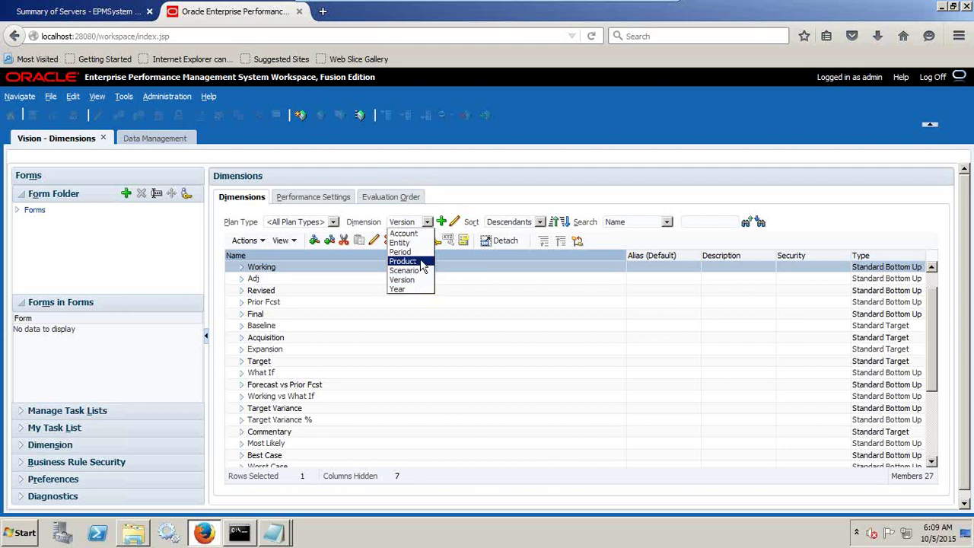
{"action": "key", "text": "alt+Tab"}
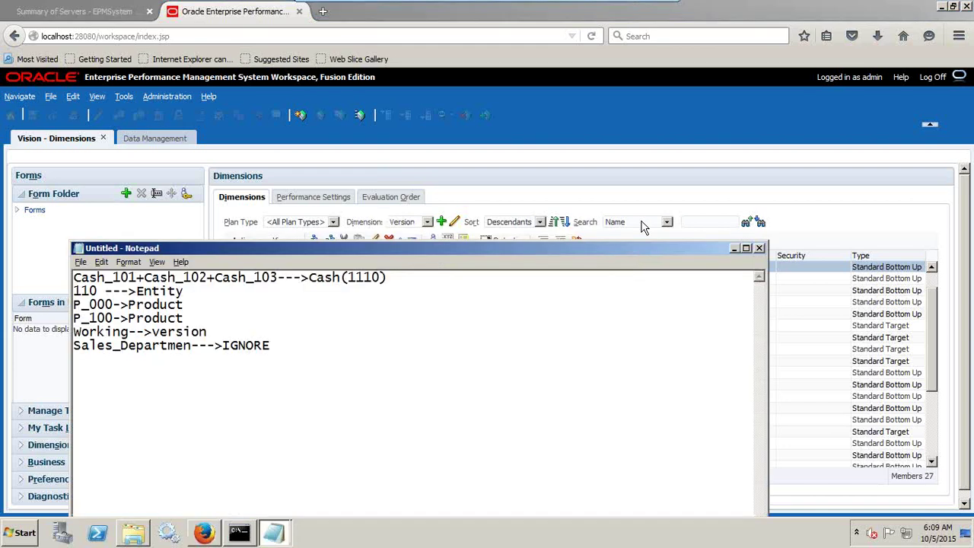
Copy 1020 from the first row of PL_Load_Ignore onto a new line of the mapping notes and complete it as "1020-->Amount"
{"action": "key", "text": "alt+Tab"}
{"action": "key", "text": "Tab"}
{"action": "left_click_drag", "start_coordinate": [816, 158], "coordinate": [783, 156]}
{"action": "key", "text": "ctrl+c"}
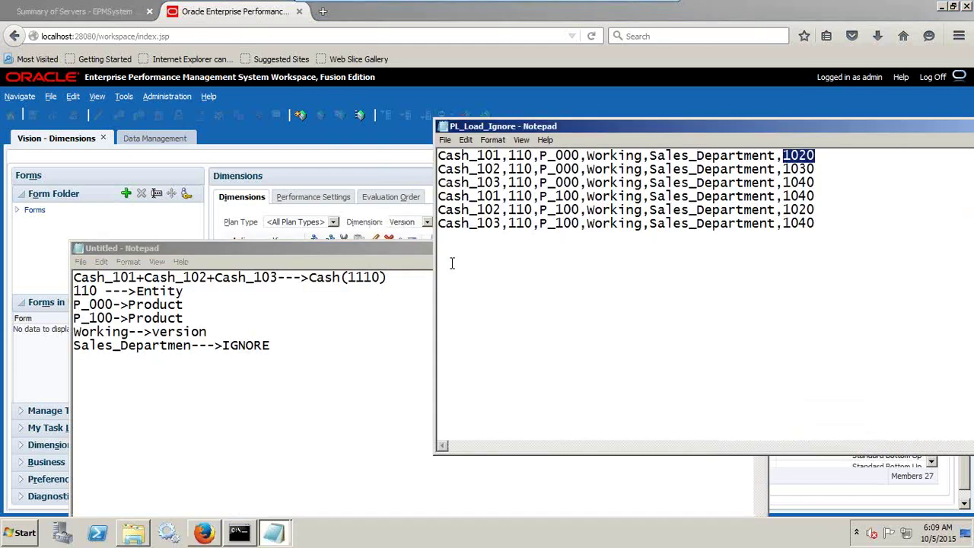
{"action": "left_click", "coordinate": [327, 346]}
{"action": "key", "text": "Return"}
{"action": "key", "text": "ctrl+v"}
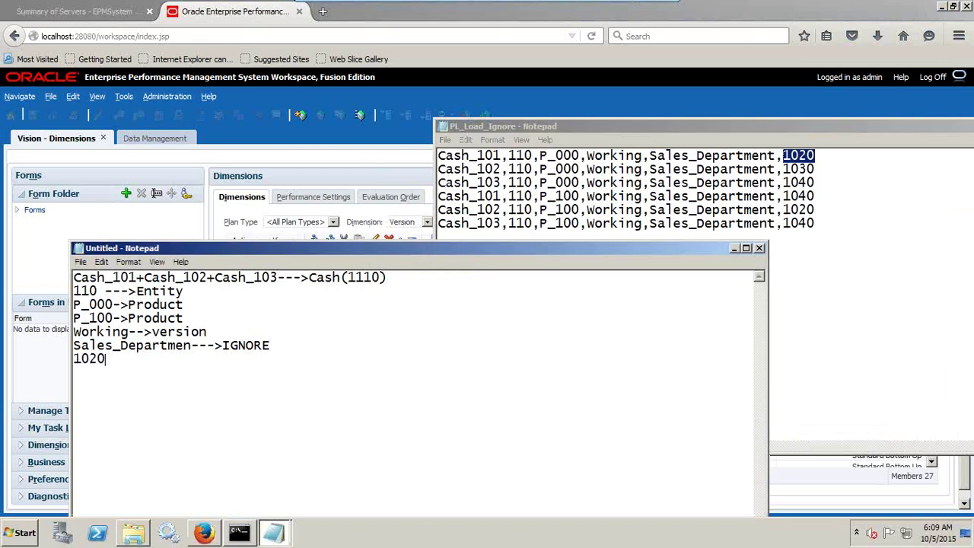
{"action": "type", "text": "-->Amount"}
{"action": "left_click", "coordinate": [338, 137]}
{"action": "left_click", "coordinate": [96, 15]}
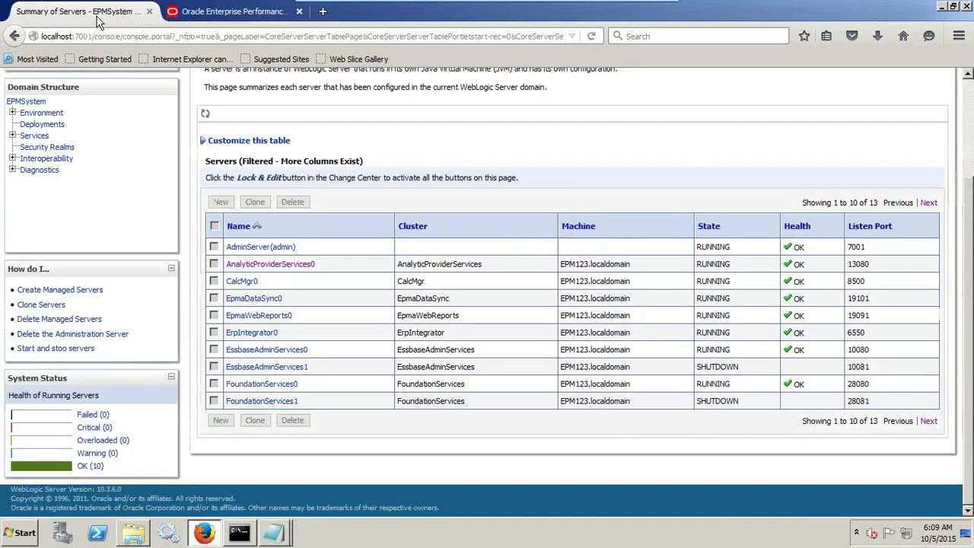
{"action": "left_click", "coordinate": [199, 14]}
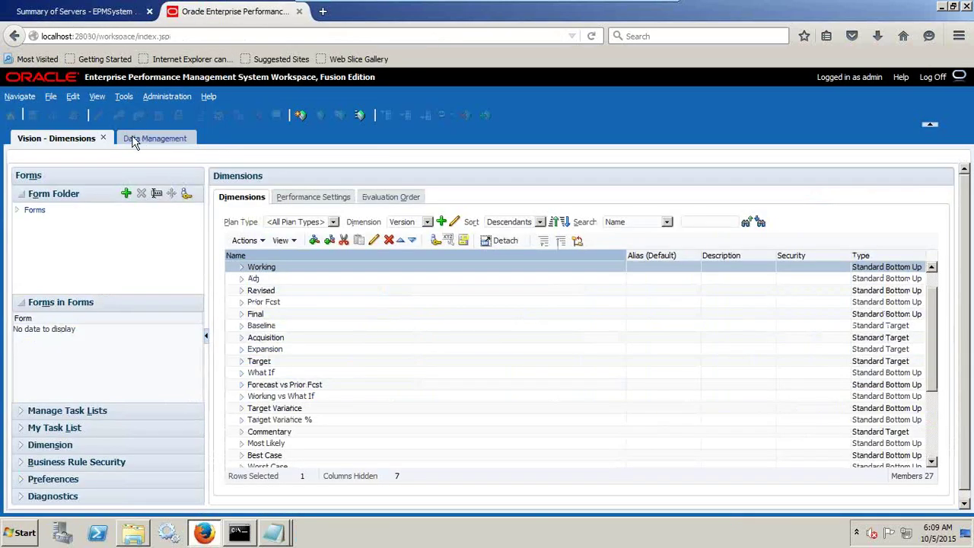
{"action": "left_click", "coordinate": [22, 97]}
{"action": "mouse_move", "coordinate": [49, 143]}
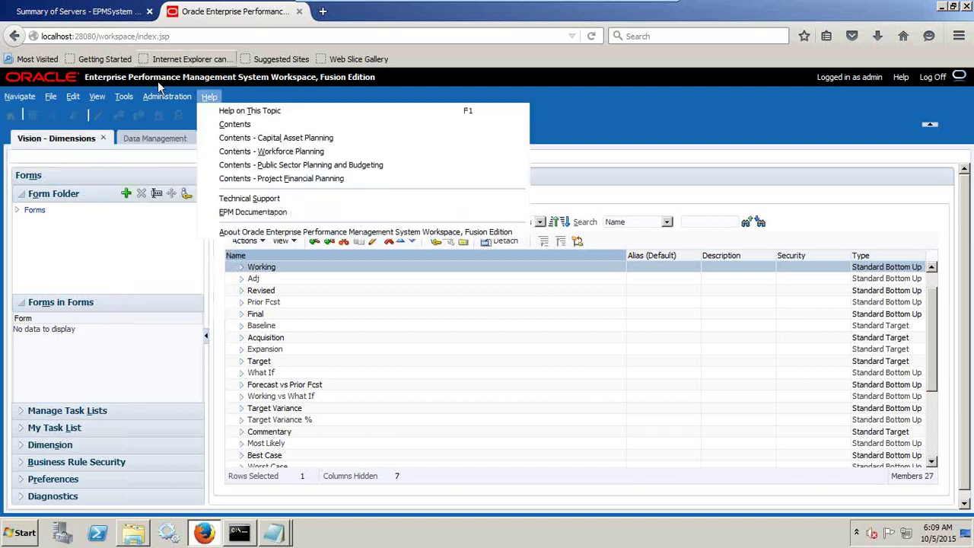
In Data Management, review the System Settings for the File profile type and select the Application Root Folder path
{"action": "mouse_move", "coordinate": [165, 97]}
{"action": "left_click", "coordinate": [131, 138]}
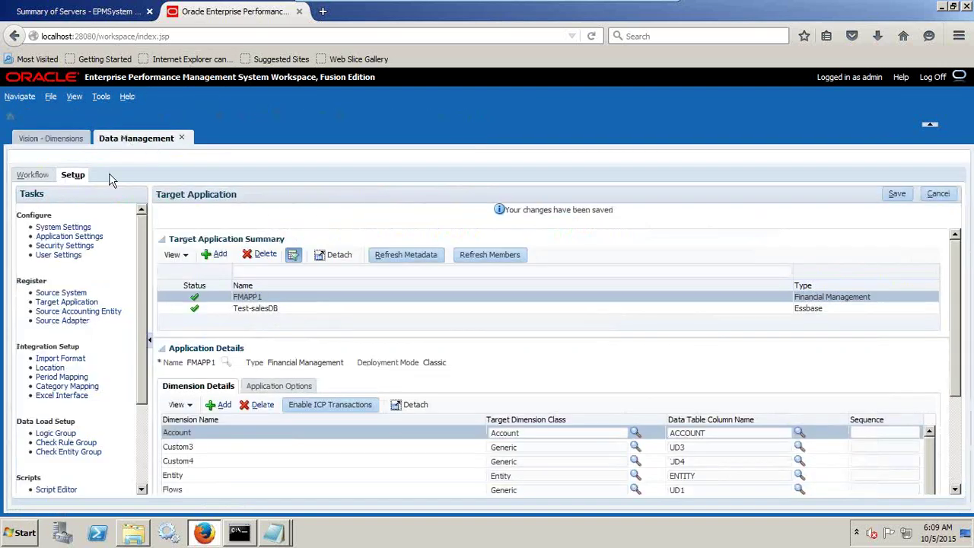
{"action": "left_click", "coordinate": [57, 226]}
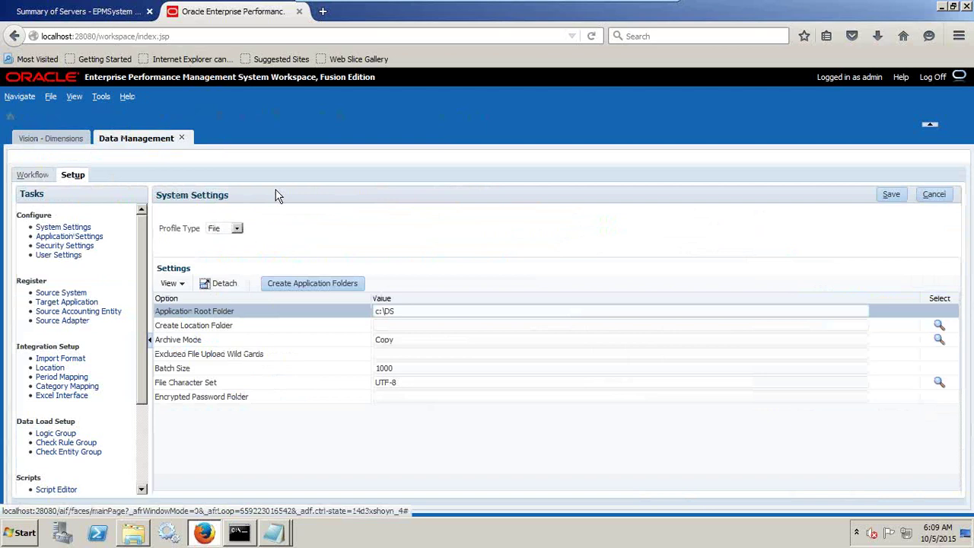
{"action": "left_click", "coordinate": [236, 229]}
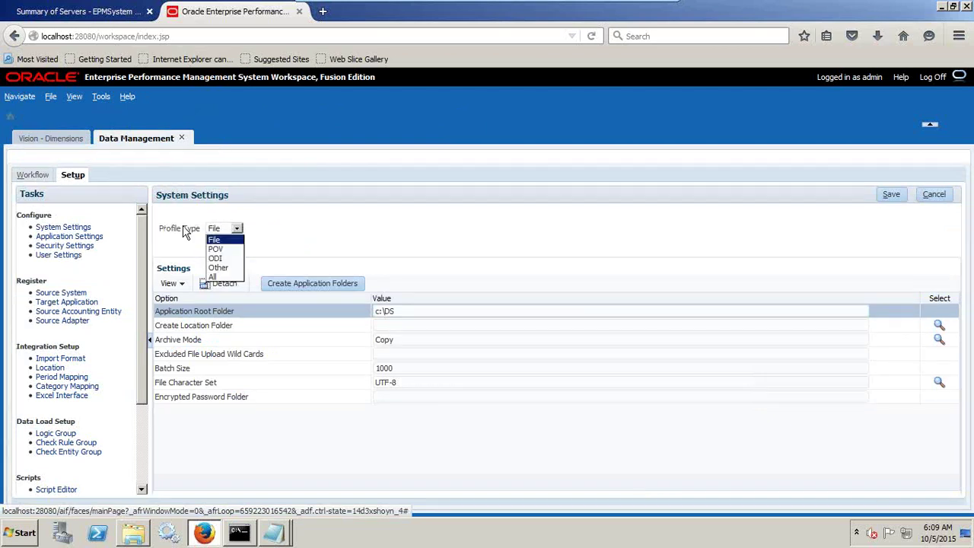
{"action": "left_click", "coordinate": [222, 238]}
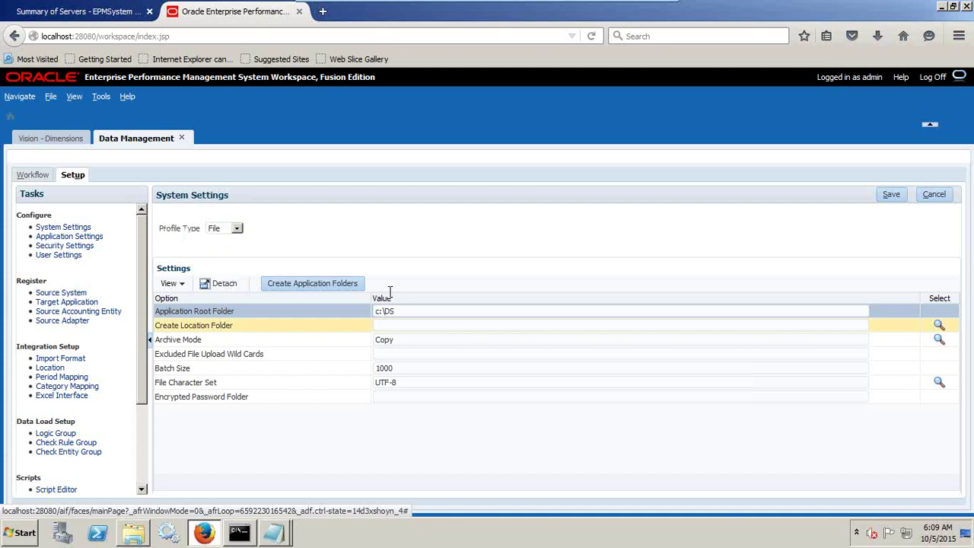
{"action": "left_click", "coordinate": [404, 310]}
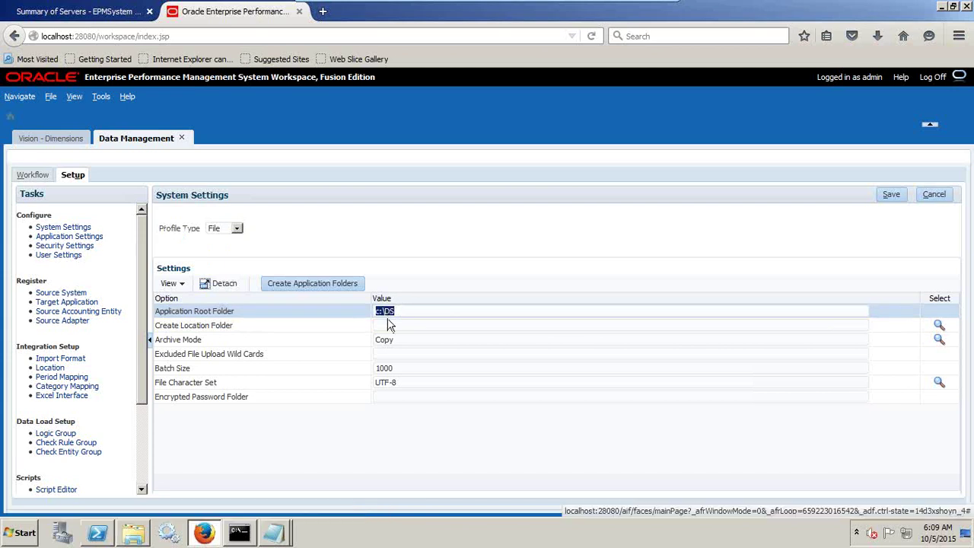
Switch to Windows Explorer and browse to the C:\DS folder to examine the application root folder's contents
{"action": "left_click", "coordinate": [133, 532]}
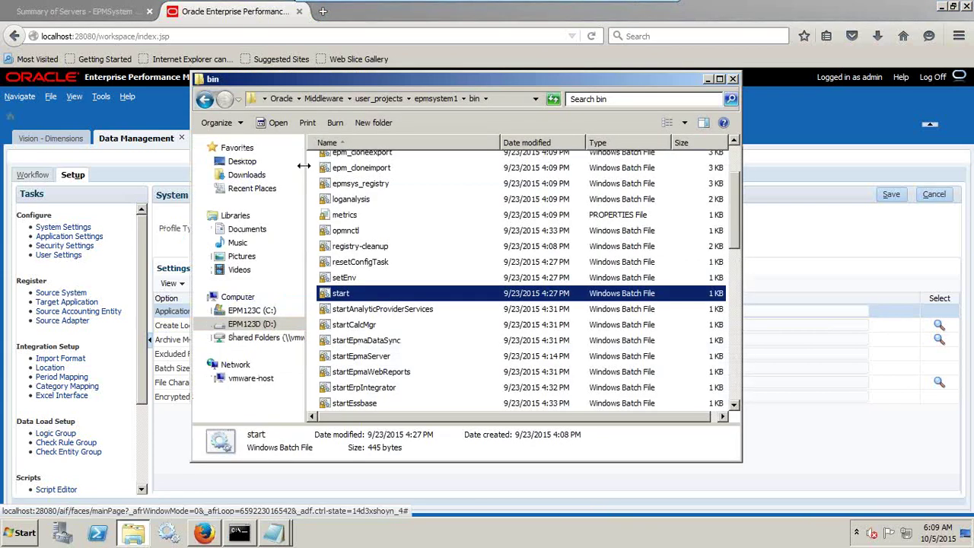
{"action": "left_click_drag", "start_coordinate": [320, 79], "coordinate": [640, 86]}
{"action": "left_click", "coordinate": [571, 317]}
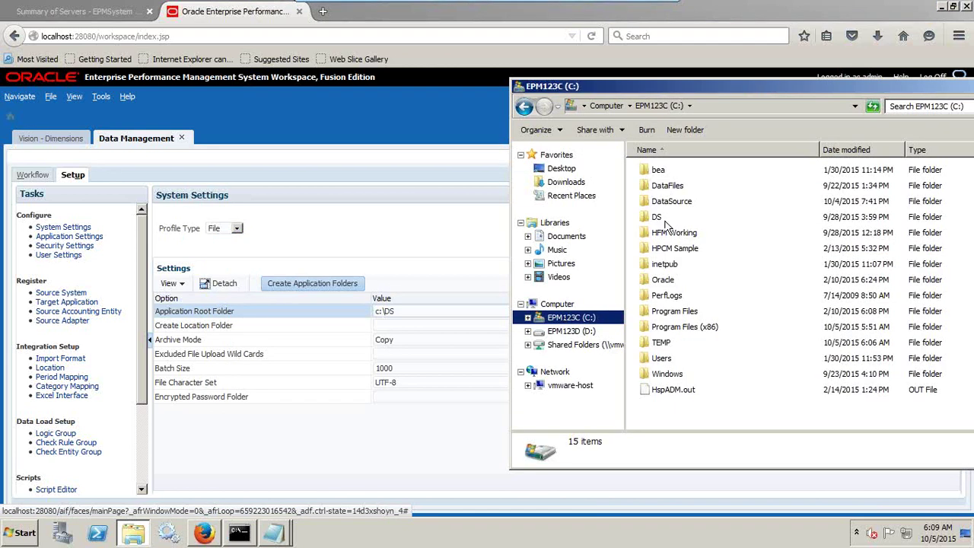
{"action": "double_click", "coordinate": [667, 220]}
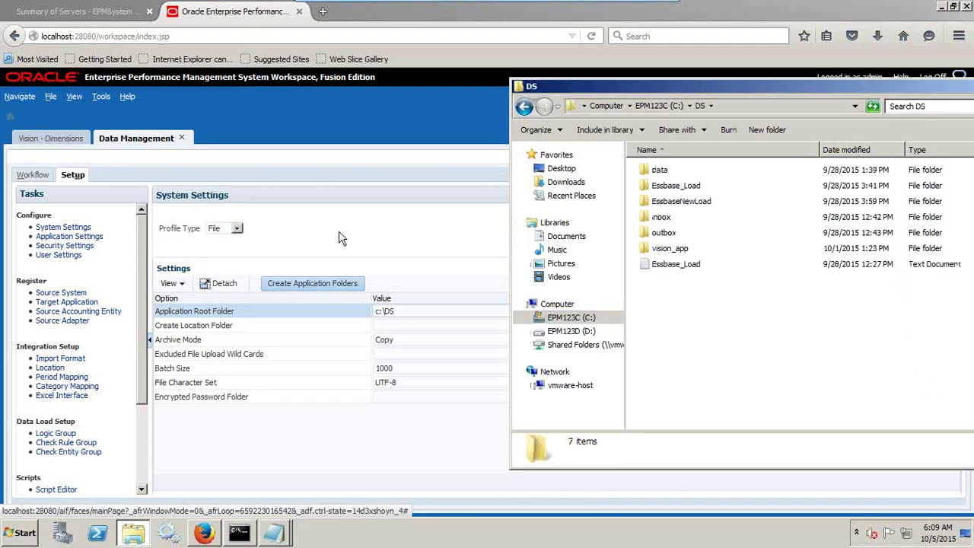
Return to Data Management and check which target applications are available in Application Settings, keeping FMAPP1 selected
{"action": "left_click", "coordinate": [91, 238]}
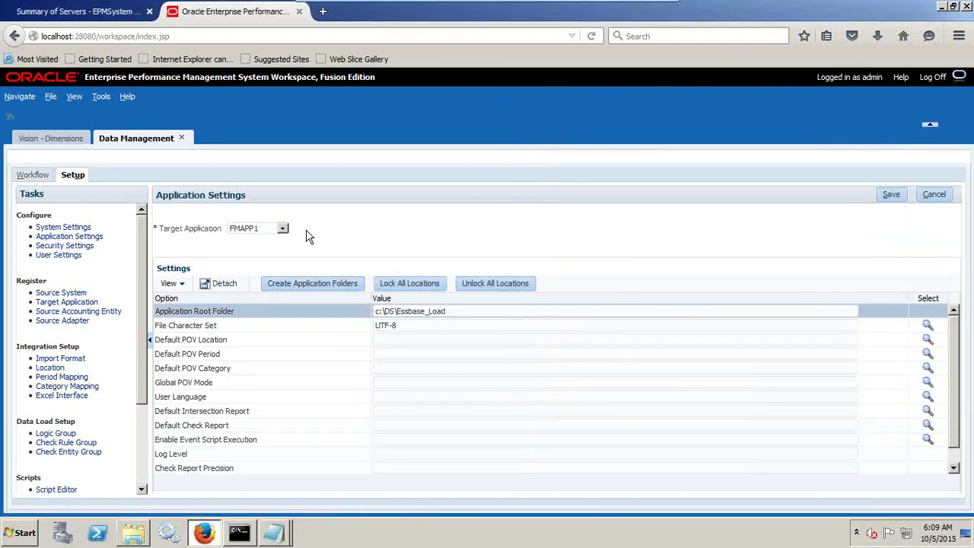
{"action": "left_click", "coordinate": [270, 230]}
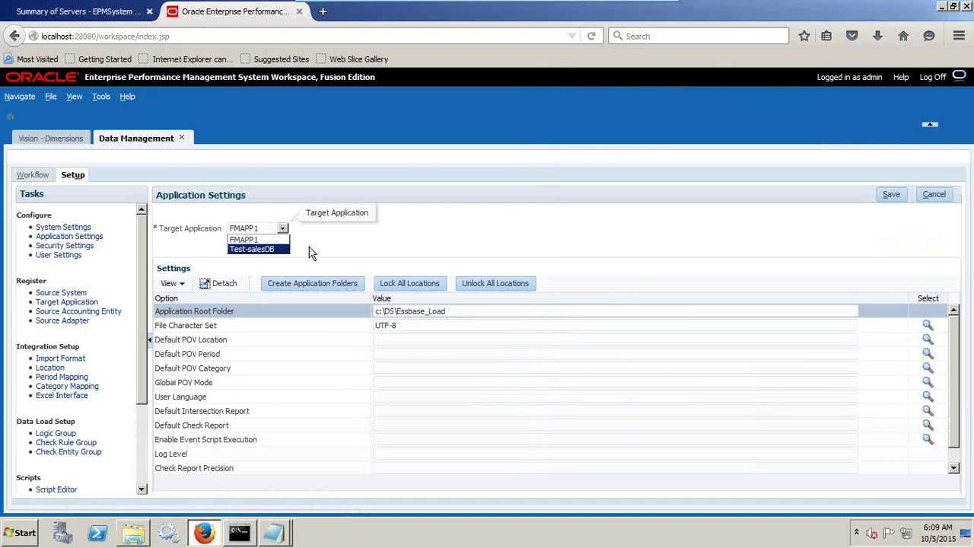
{"action": "left_click", "coordinate": [351, 234]}
{"action": "left_click", "coordinate": [253, 230]}
{"action": "left_click", "coordinate": [389, 259]}
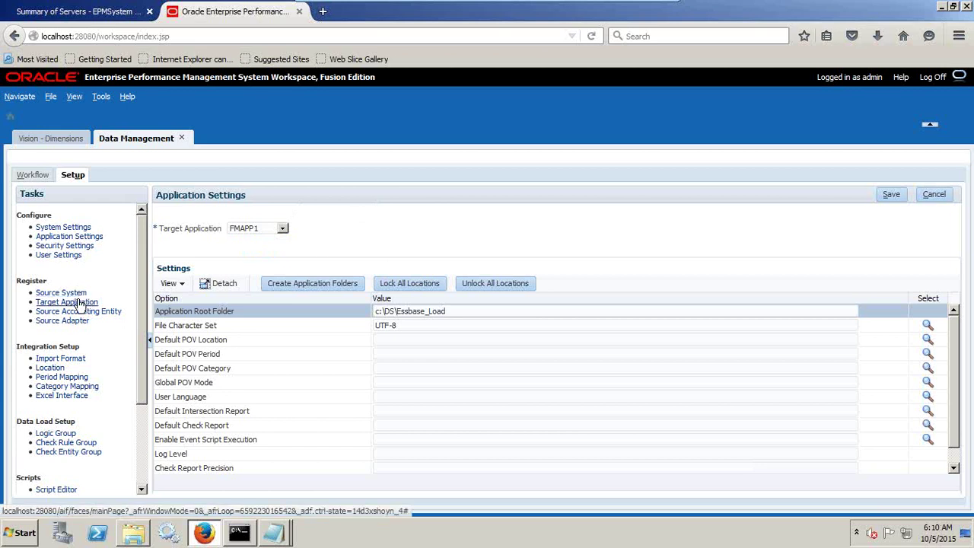
Examine the registered File source system and its details
{"action": "left_click", "coordinate": [314, 283]}
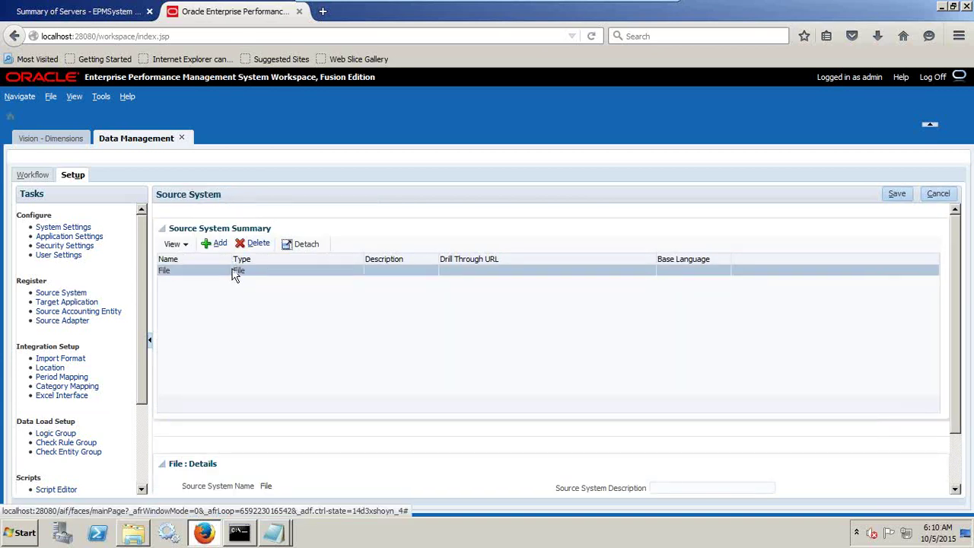
{"action": "scroll", "coordinate": [400, 293], "scroll_direction": "down", "scroll_amount": 2}
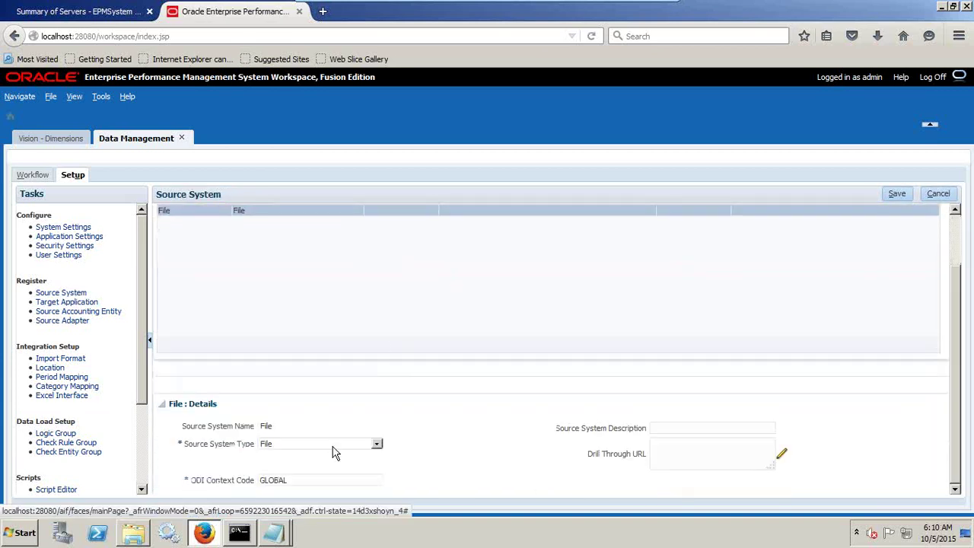
{"action": "scroll", "coordinate": [406, 452], "scroll_direction": "up", "scroll_amount": 2}
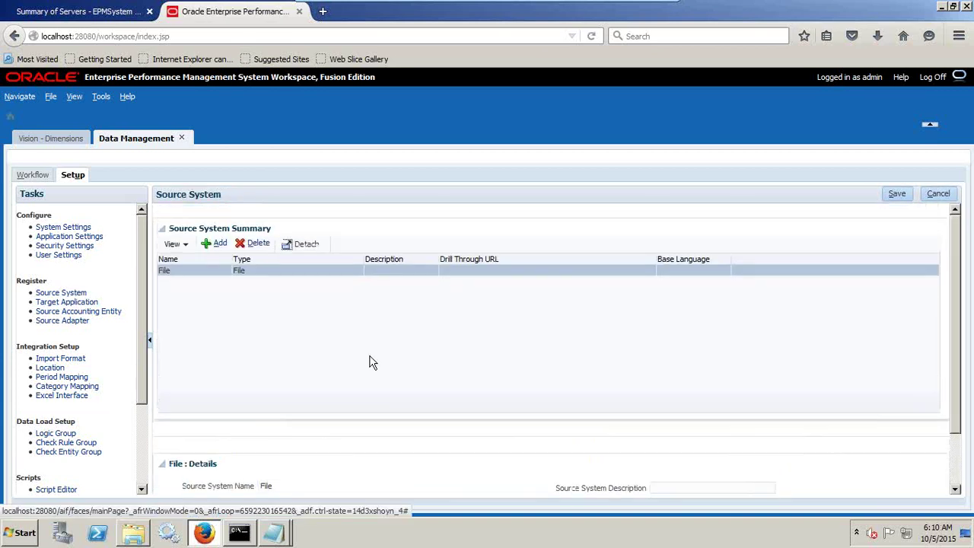
{"action": "left_click", "coordinate": [222, 245]}
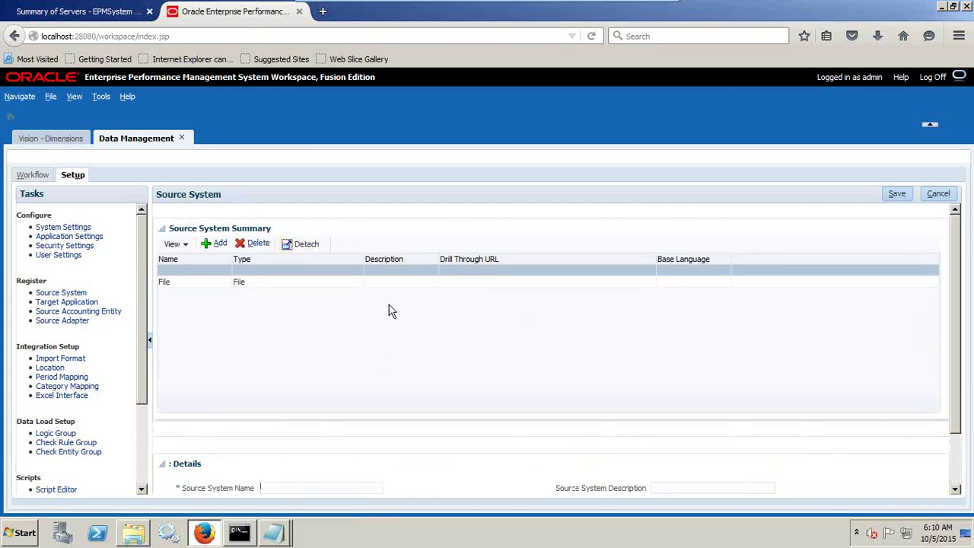
{"action": "scroll", "coordinate": [385, 314], "scroll_direction": "down", "scroll_amount": 2}
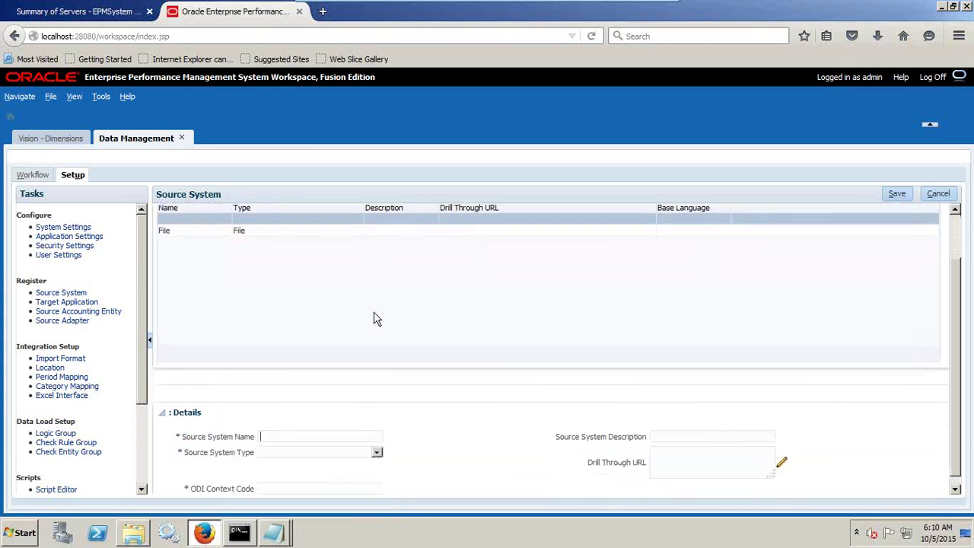
{"action": "left_click", "coordinate": [377, 445]}
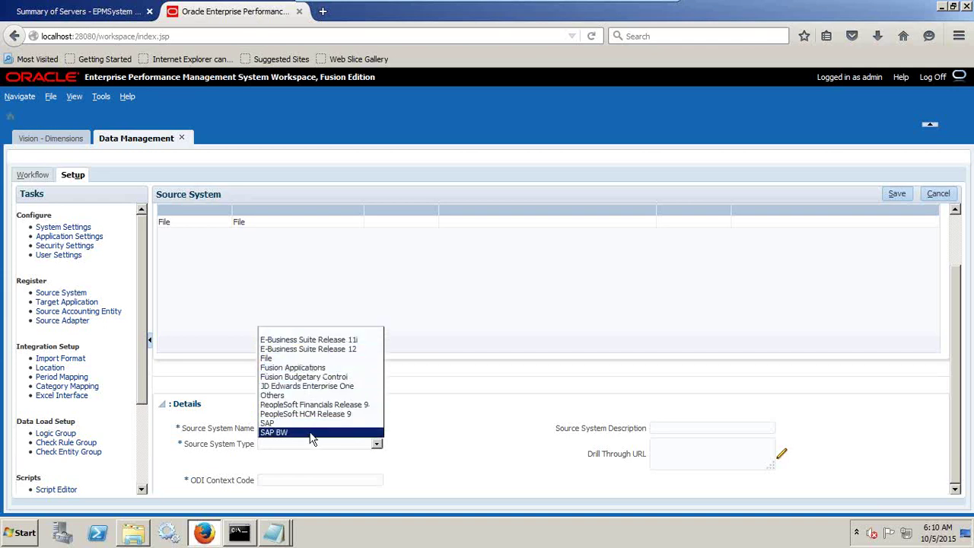
{"action": "left_click", "coordinate": [306, 358]}
{"action": "scroll", "coordinate": [454, 448], "scroll_direction": "down", "scroll_amount": 1}
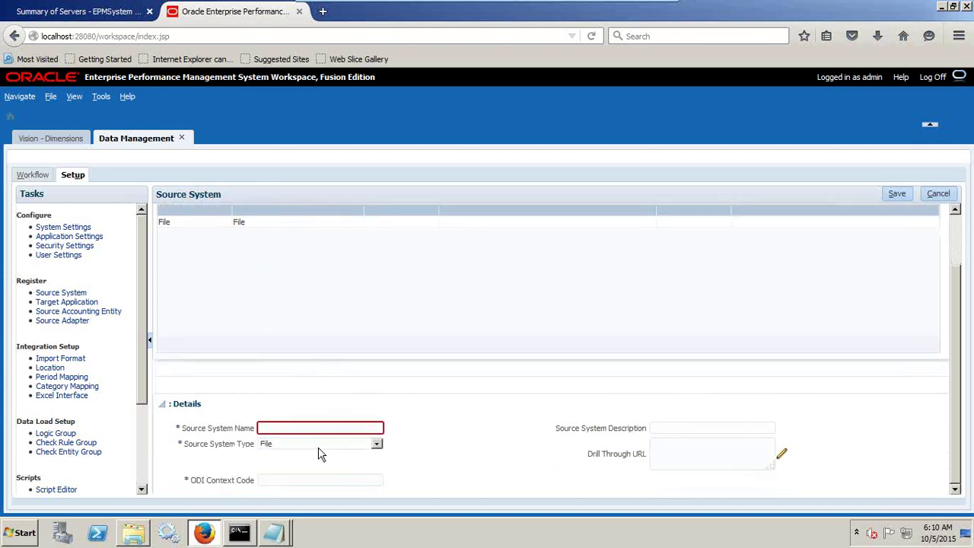
{"action": "left_click", "coordinate": [363, 431]}
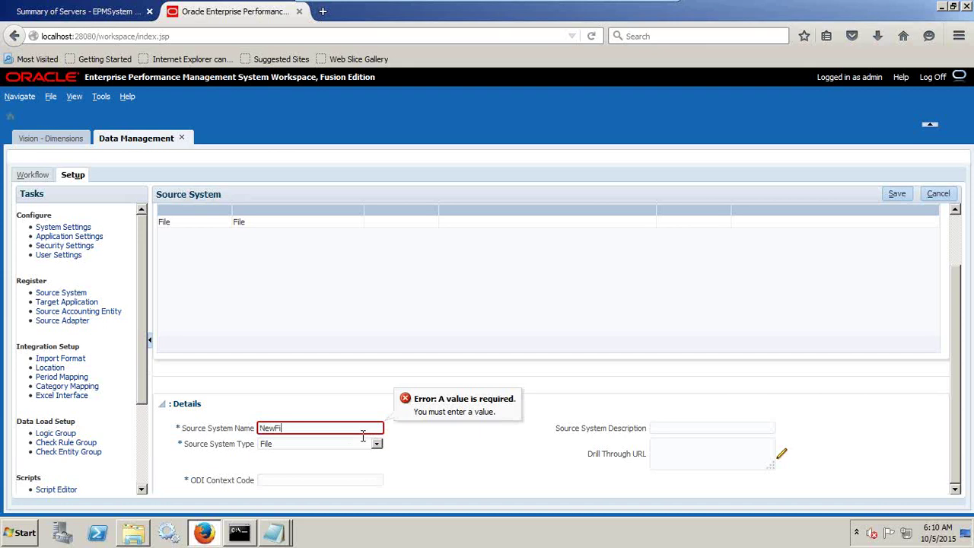
{"action": "left_click", "coordinate": [275, 480]}
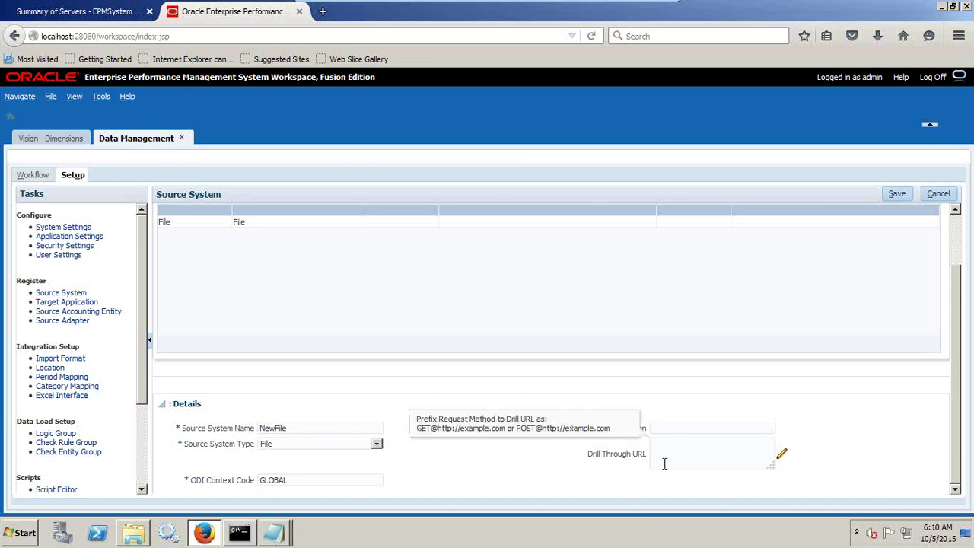
{"action": "scroll", "coordinate": [456, 461], "scroll_direction": "up", "scroll_amount": 2}
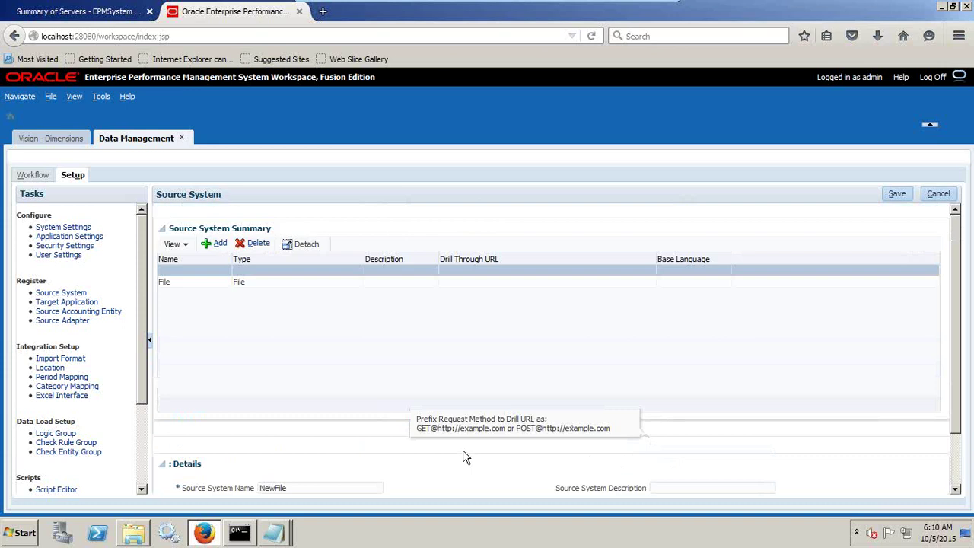
{"action": "left_click", "coordinate": [949, 194]}
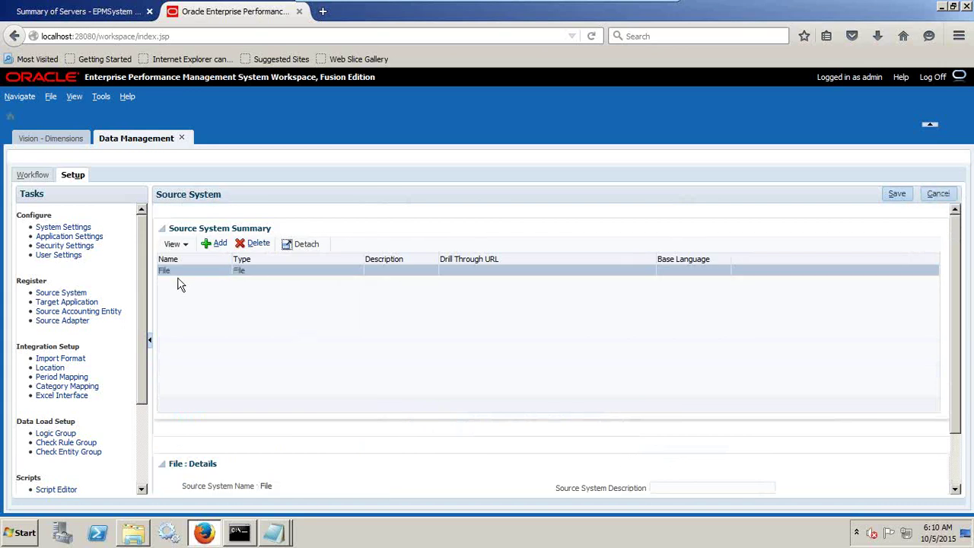
Add the Planning application Vision as a new target application
{"action": "left_click", "coordinate": [67, 302]}
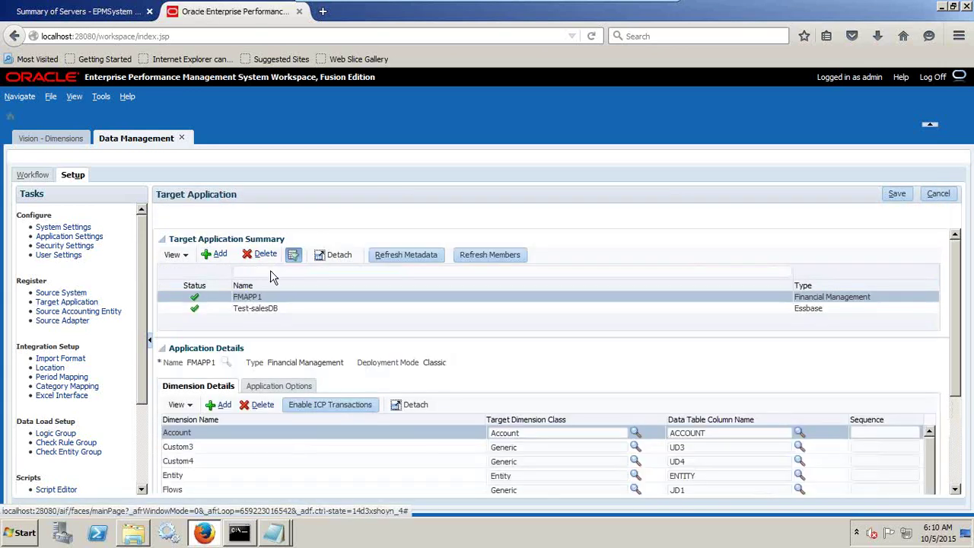
{"action": "left_click", "coordinate": [216, 254]}
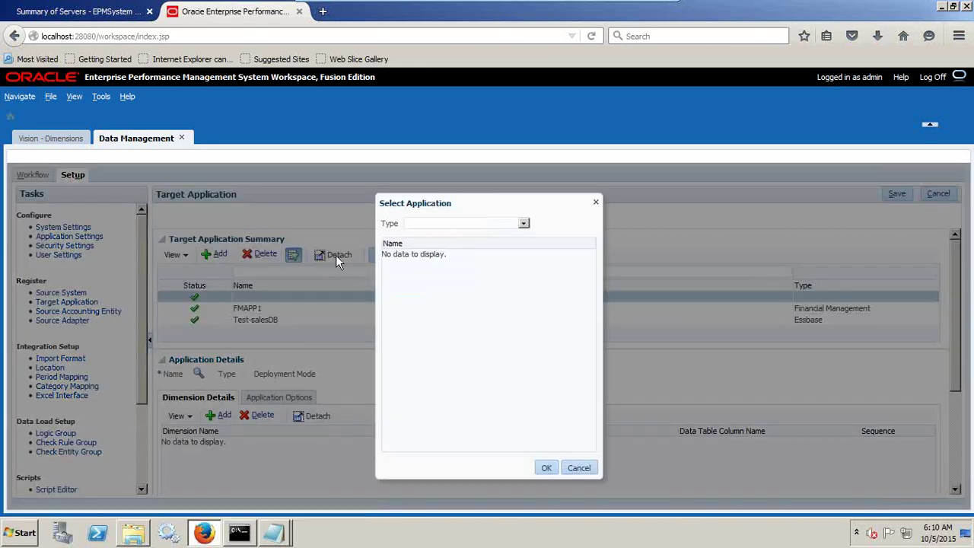
{"action": "left_click", "coordinate": [486, 226]}
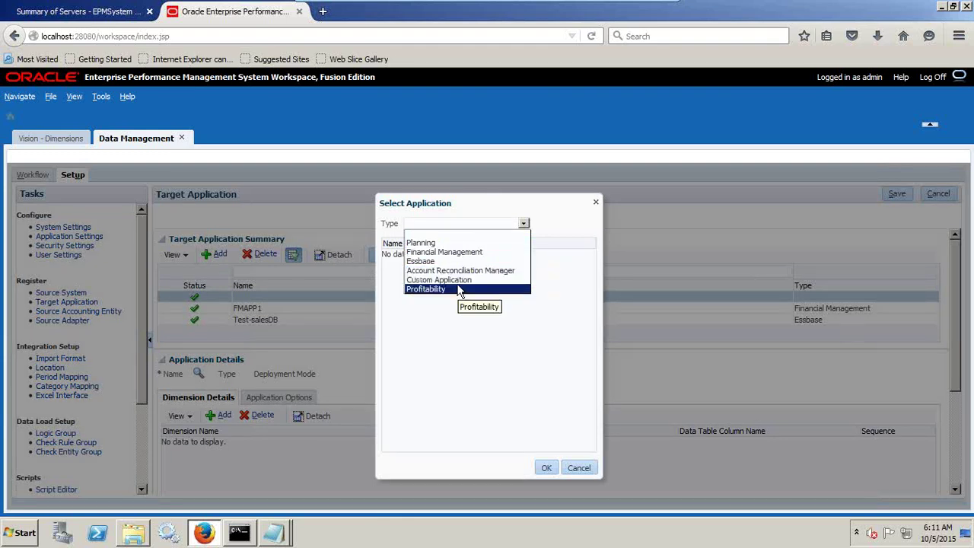
{"action": "left_click", "coordinate": [464, 243]}
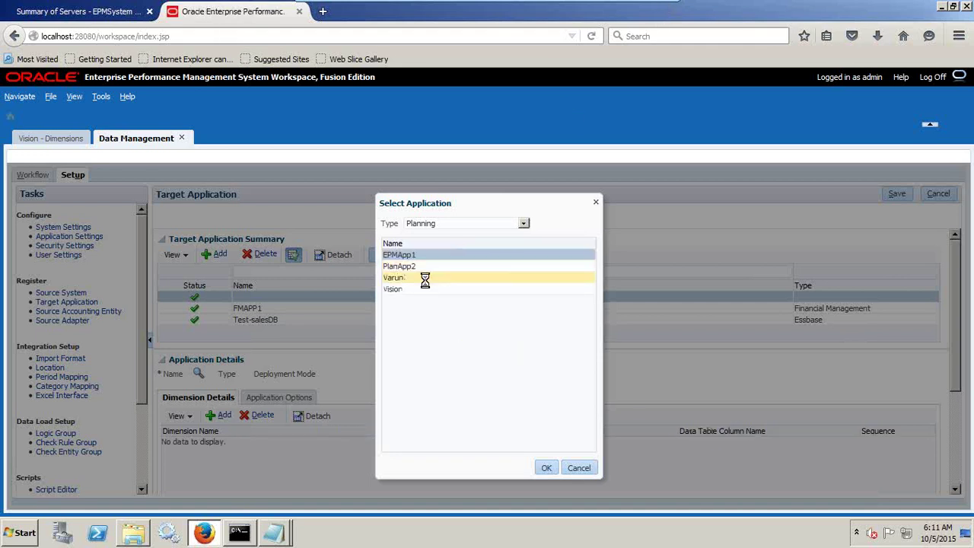
{"action": "left_click", "coordinate": [425, 279]}
{"action": "left_click", "coordinate": [423, 291]}
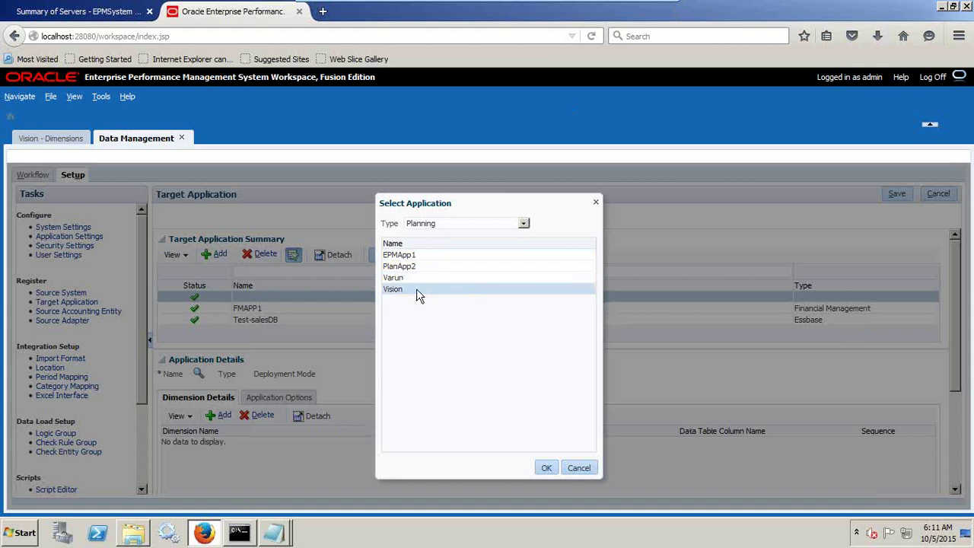
{"action": "left_click", "coordinate": [547, 468]}
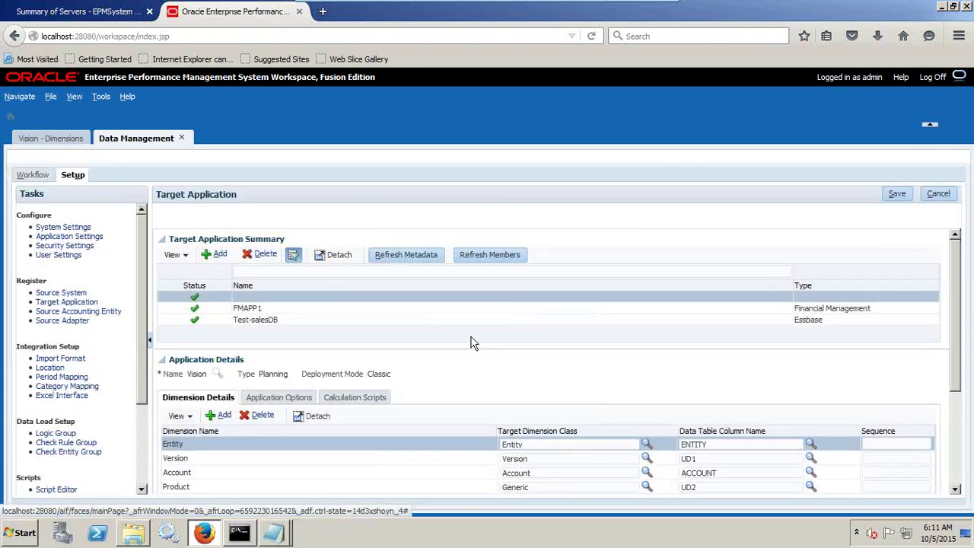
Add a Department dimension to Vision with target dimension class Generic and data table column UD3, and save the target application
{"action": "scroll", "coordinate": [469, 352], "scroll_direction": "down", "scroll_amount": 3}
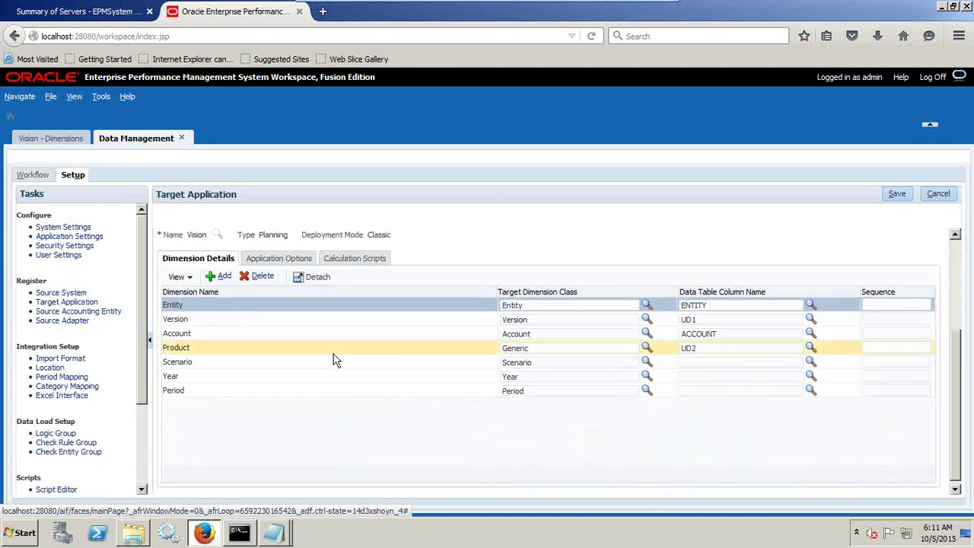
{"action": "scroll", "coordinate": [335, 360], "scroll_direction": "up", "scroll_amount": 3}
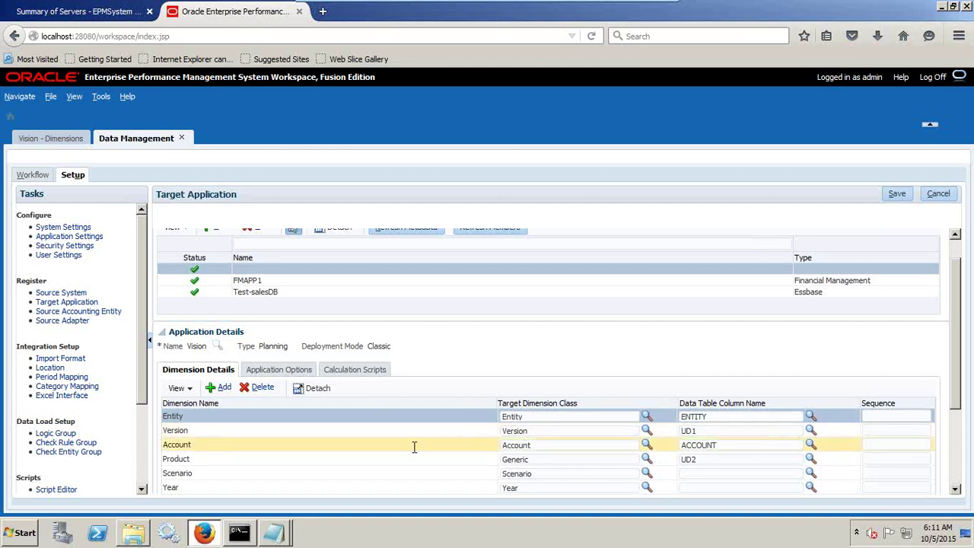
{"action": "scroll", "coordinate": [409, 456], "scroll_direction": "down", "scroll_amount": 1}
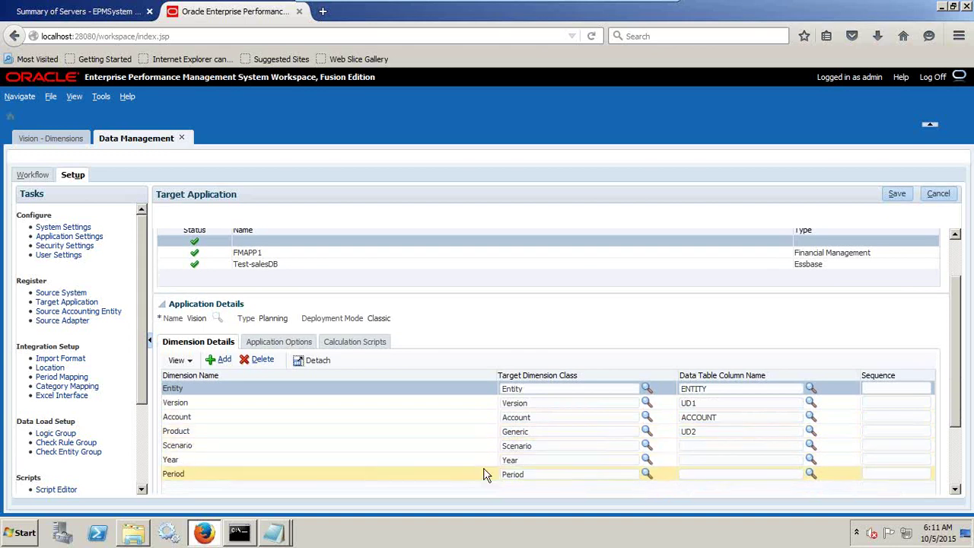
{"action": "scroll", "coordinate": [523, 475], "scroll_direction": "down", "scroll_amount": 2}
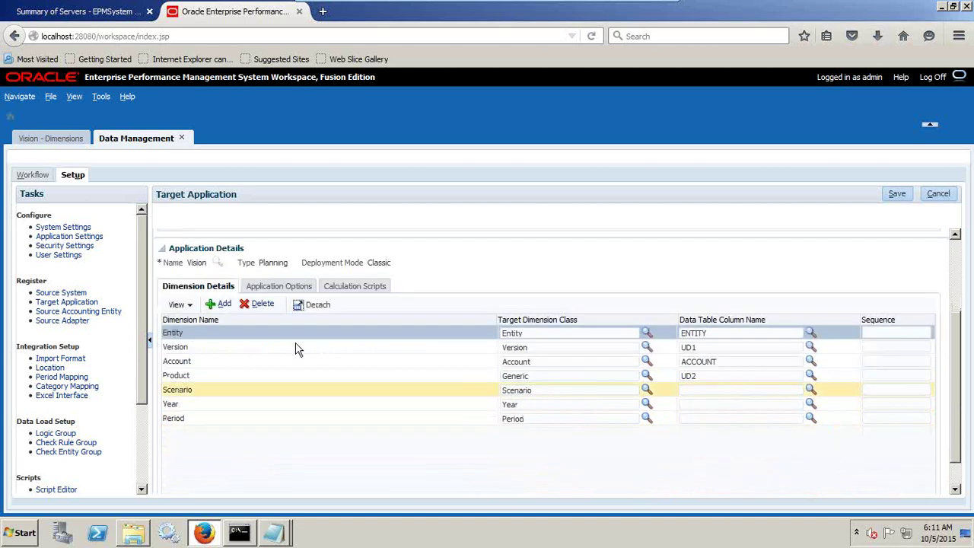
{"action": "left_click", "coordinate": [223, 305]}
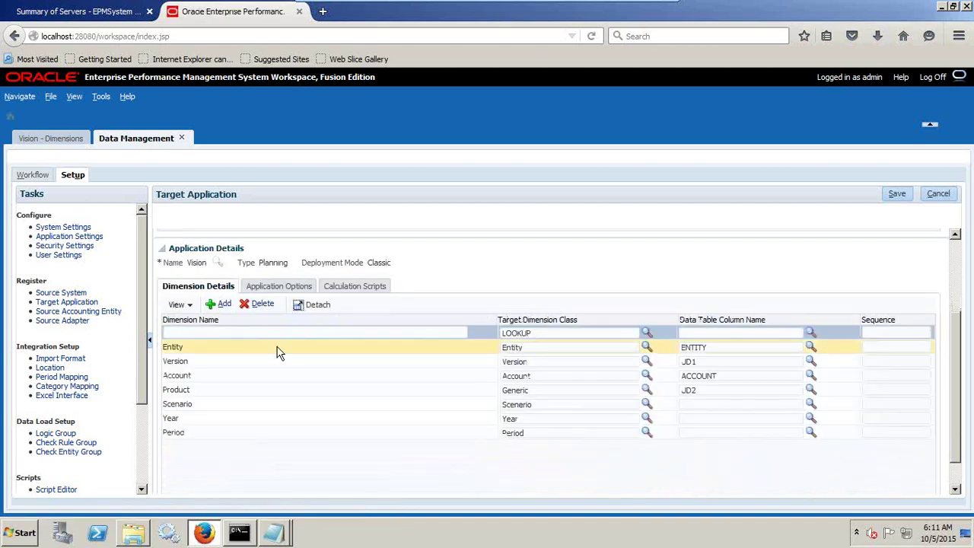
{"action": "left_click", "coordinate": [226, 337]}
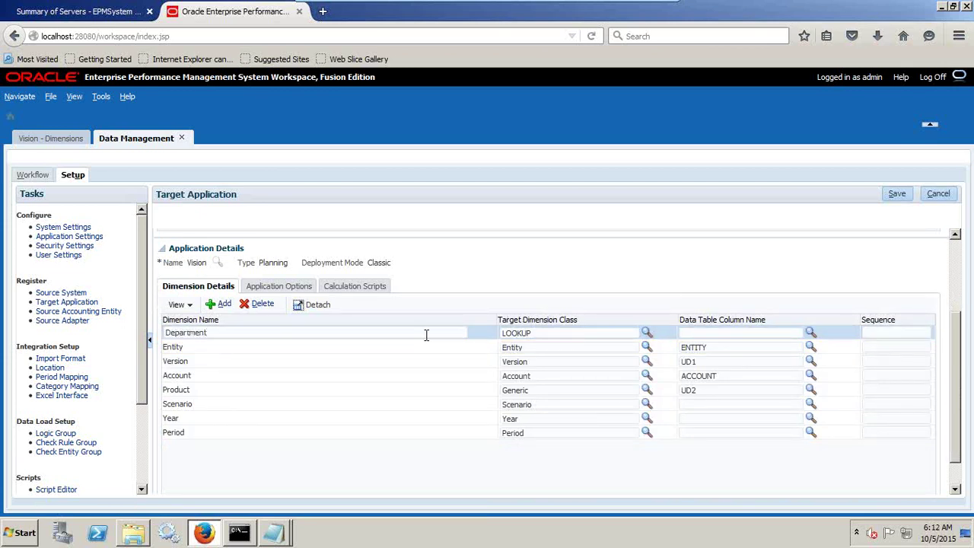
{"action": "left_click", "coordinate": [646, 333]}
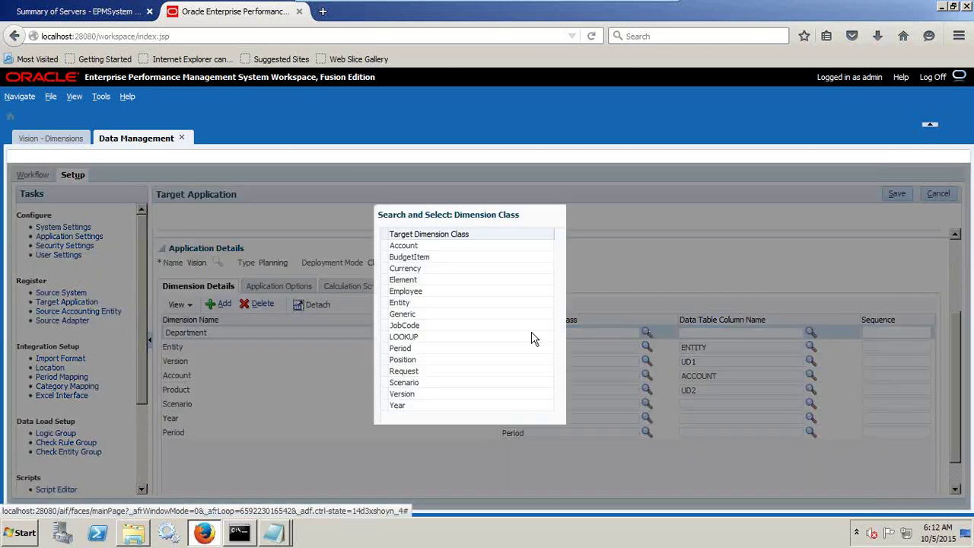
{"action": "left_click", "coordinate": [427, 315]}
{"action": "left_click", "coordinate": [546, 457]}
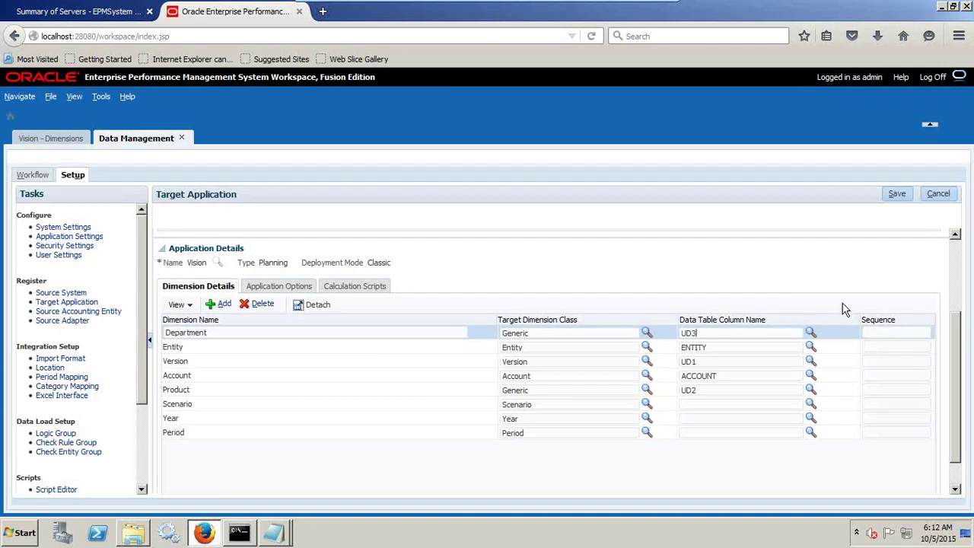
{"action": "left_click", "coordinate": [896, 195]}
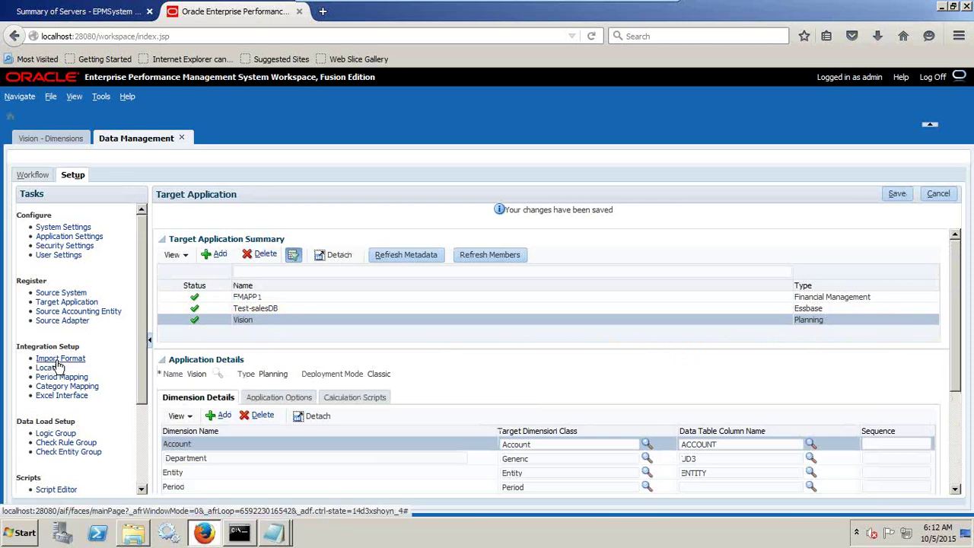
Open the Application Settings for the target application Vision
{"action": "left_click", "coordinate": [98, 236]}
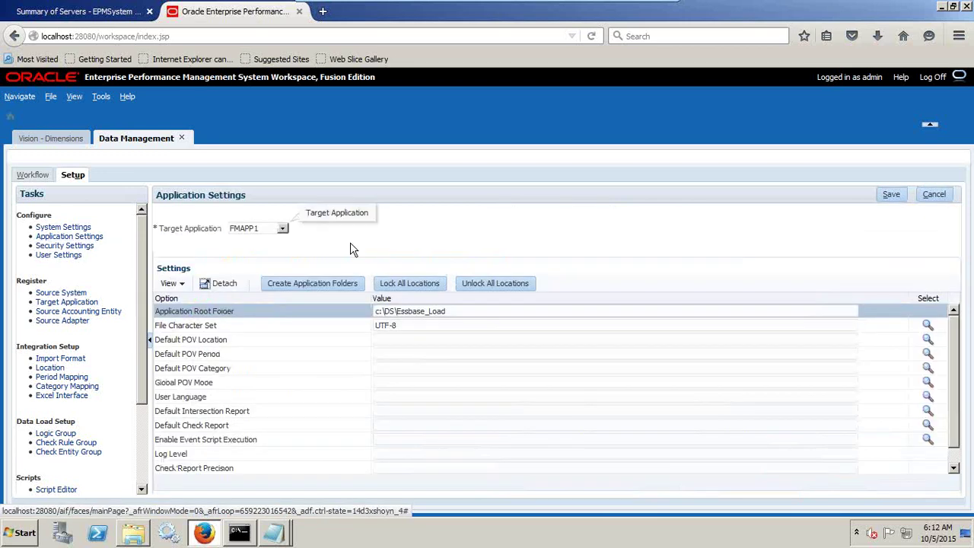
{"action": "left_click", "coordinate": [262, 231]}
{"action": "left_click", "coordinate": [254, 259]}
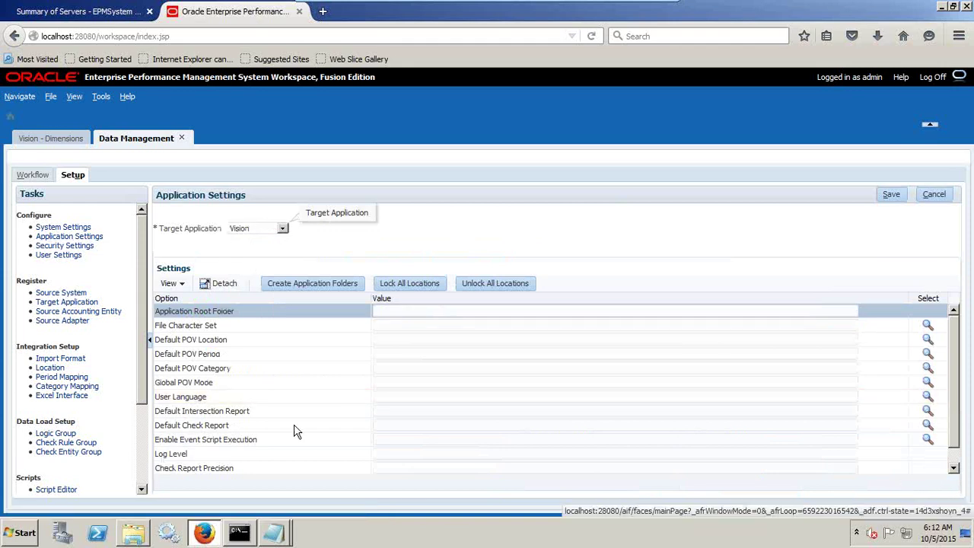
Switch to Windows Explorer, open the vision_app folder in C:\DS and copy its path
{"action": "left_click", "coordinate": [150, 524]}
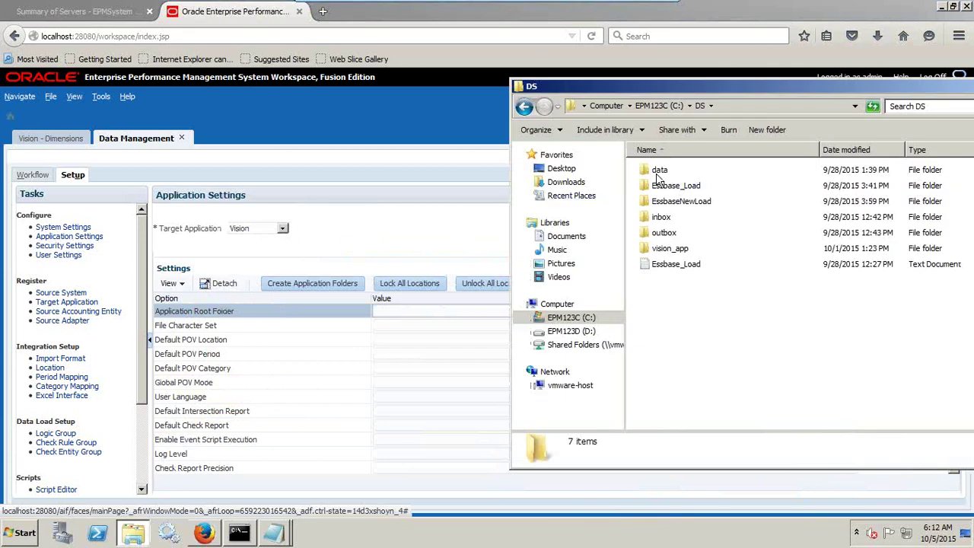
{"action": "left_click", "coordinate": [677, 251]}
{"action": "double_click", "coordinate": [677, 251]}
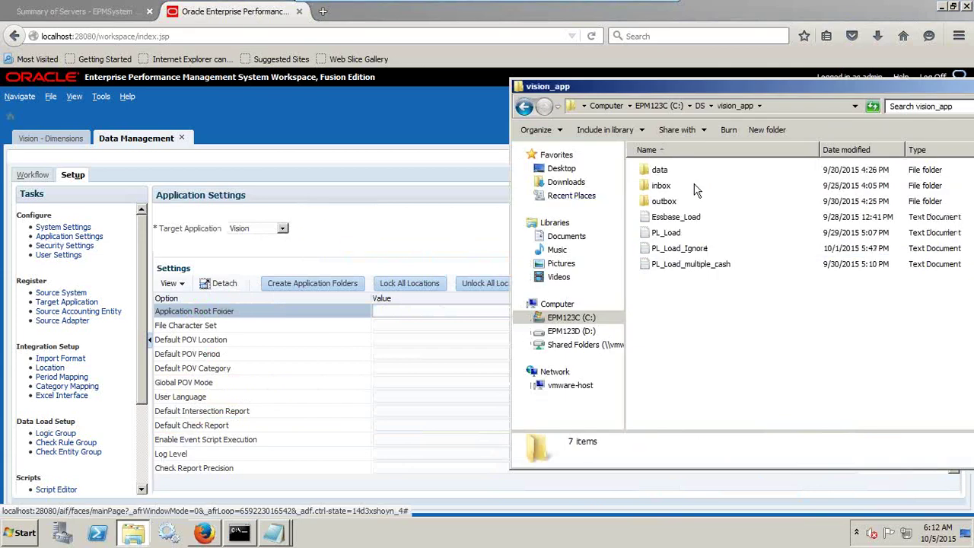
{"action": "left_click", "coordinate": [769, 106]}
{"action": "key", "text": "ctrl+c"}
Back in Data Management, set Vision's application root folder to C:\DS\vision_app and save the settings
{"action": "left_click", "coordinate": [442, 311]}
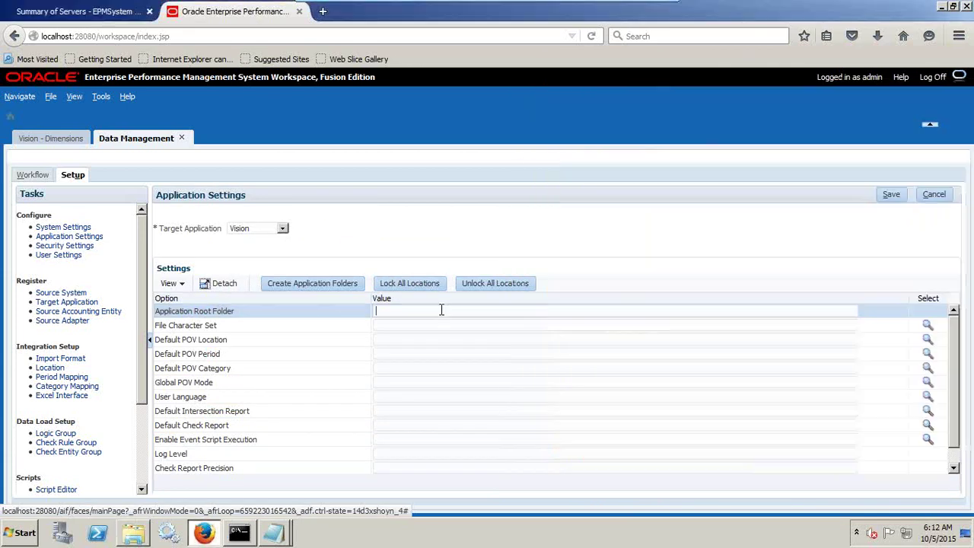
{"action": "key", "text": "ctrl+v"}
{"action": "left_click", "coordinate": [635, 263]}
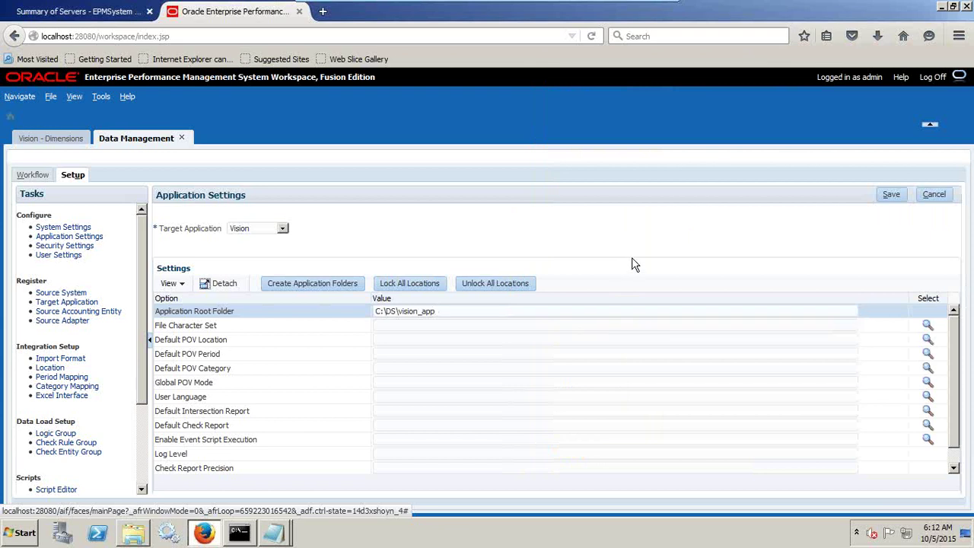
{"action": "left_click", "coordinate": [890, 194]}
Switch to Windows Explorer and examine the data, inbox and outbox folders in vision_app
{"action": "key", "text": "alt+Tab"}
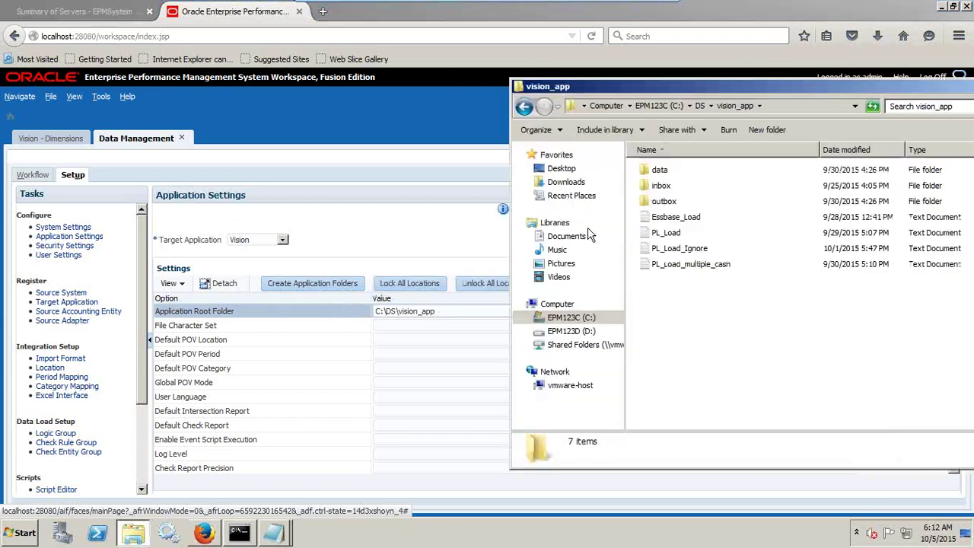
{"action": "left_click", "coordinate": [667, 174]}
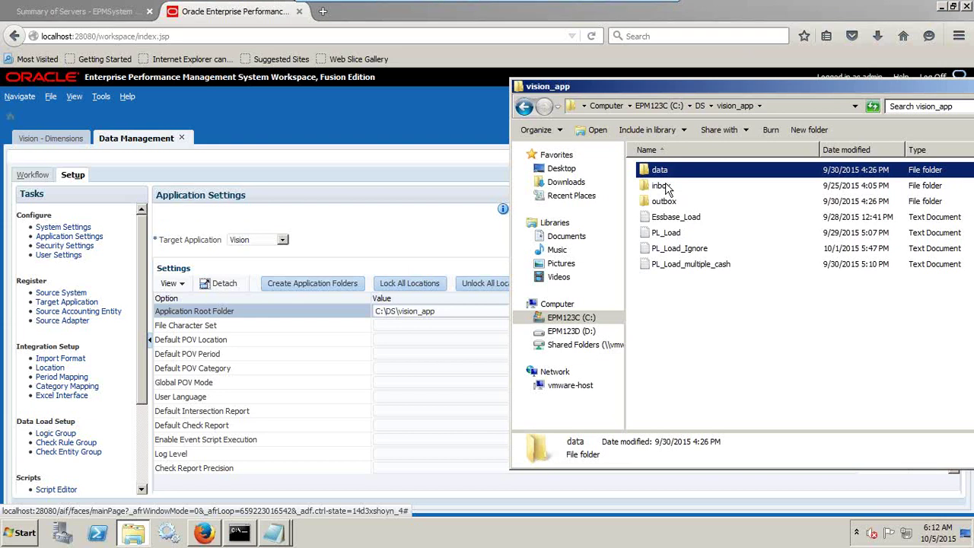
{"action": "left_click", "coordinate": [667, 185]}
{"action": "key", "text": "Up"}
{"action": "left_click", "coordinate": [667, 186]}
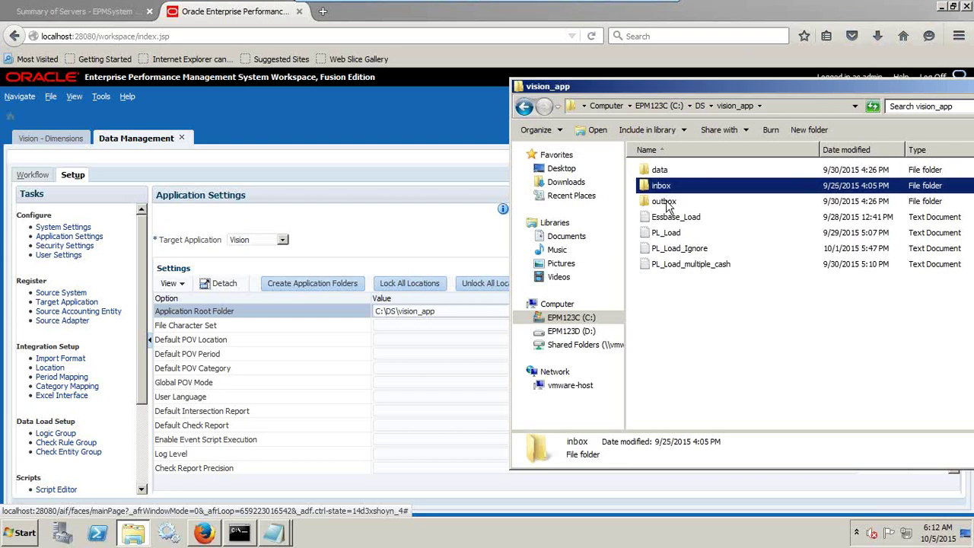
{"action": "left_click", "coordinate": [665, 201]}
Return to Data Management and add a new import format named Vision_Load
{"action": "left_click", "coordinate": [469, 213]}
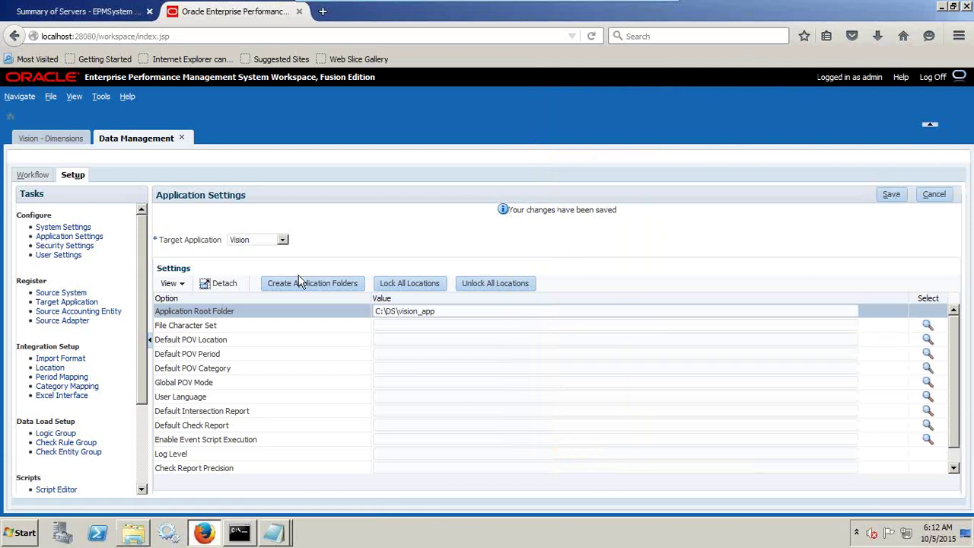
{"action": "left_click", "coordinate": [67, 359]}
{"action": "scroll", "coordinate": [550, 319], "scroll_direction": "down", "scroll_amount": 1}
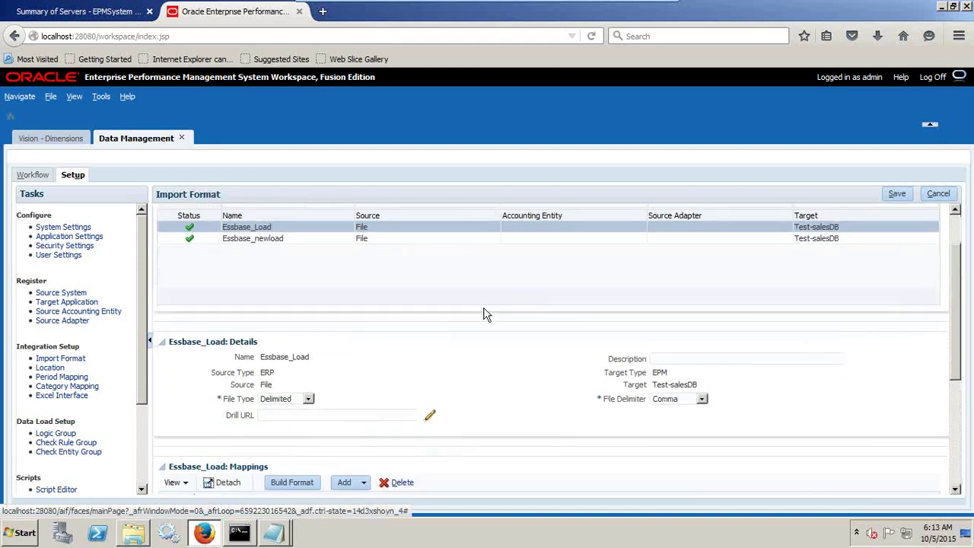
{"action": "scroll", "coordinate": [467, 311], "scroll_direction": "up", "scroll_amount": 1}
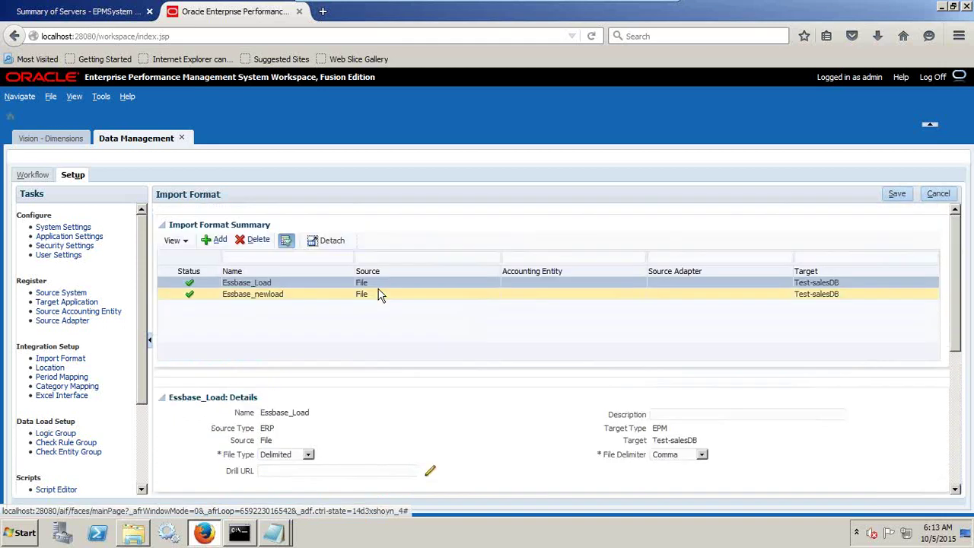
{"action": "left_click", "coordinate": [218, 240]}
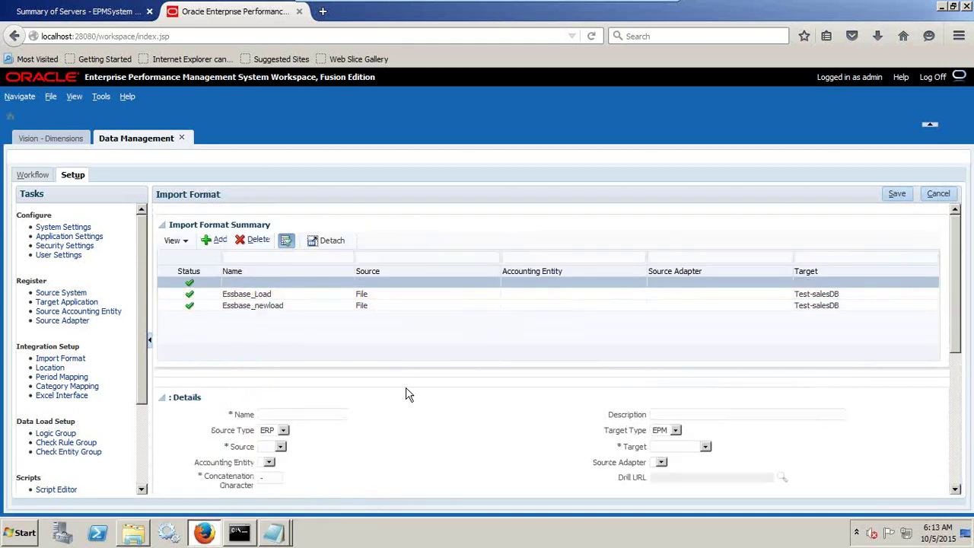
{"action": "scroll", "coordinate": [288, 386], "scroll_direction": "down", "scroll_amount": 1}
{"action": "type", "text": "V"}
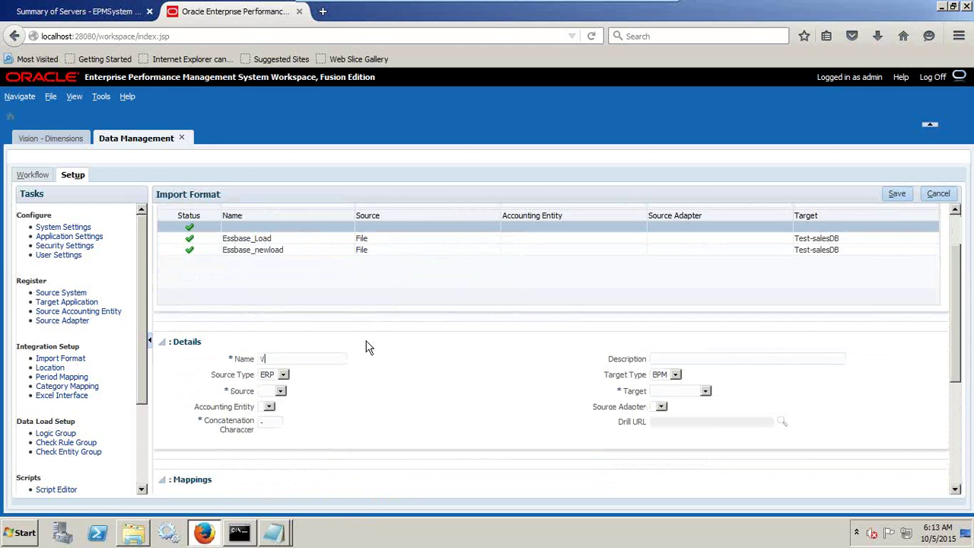
{"action": "type", "text": "isionm"}
{"action": "key", "text": "BackSpace"}
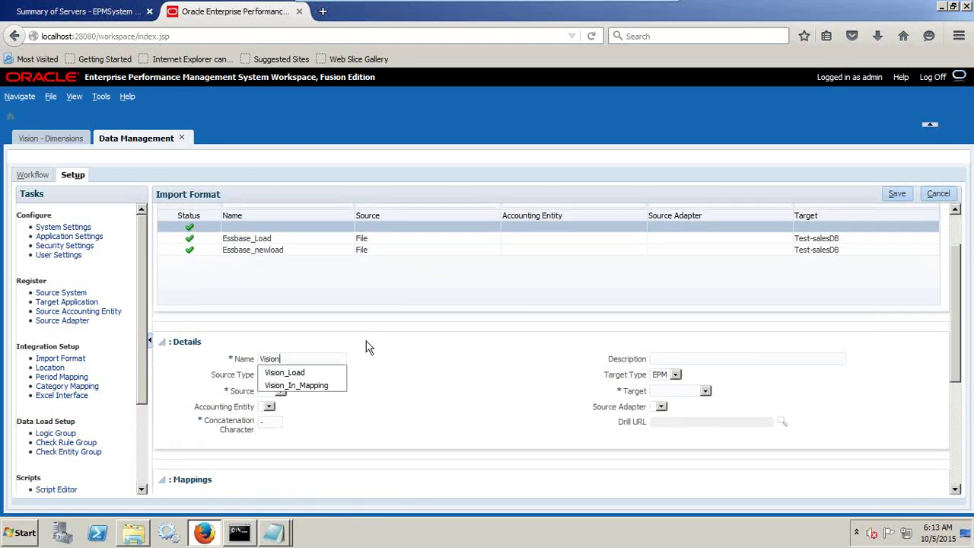
{"action": "key", "text": "Down"}
{"action": "key", "text": "Tab"}
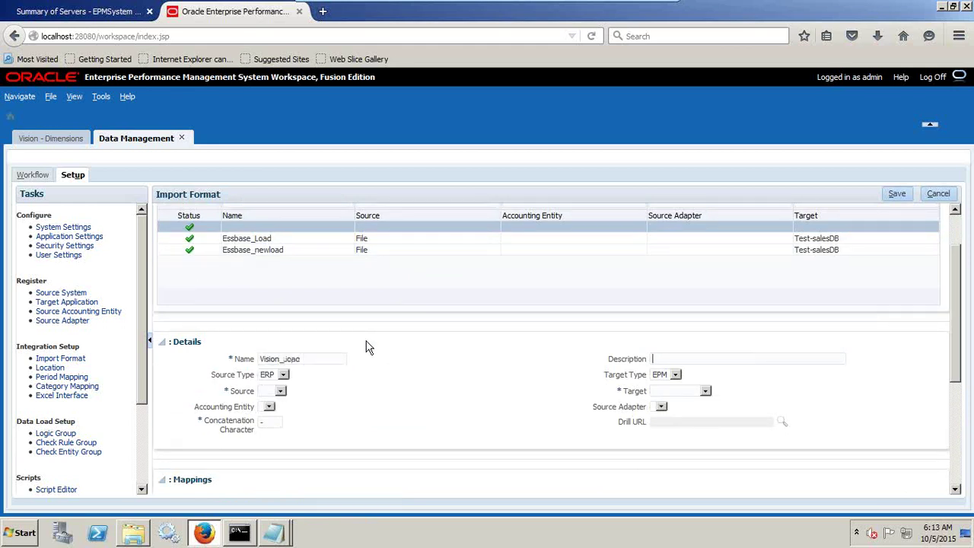
Keep source type ERP and target type EPM for Vision_Load and choose File as its source
{"action": "left_click", "coordinate": [283, 376]}
{"action": "left_click", "coordinate": [283, 376]}
{"action": "left_click", "coordinate": [659, 376]}
{"action": "left_click", "coordinate": [659, 375]}
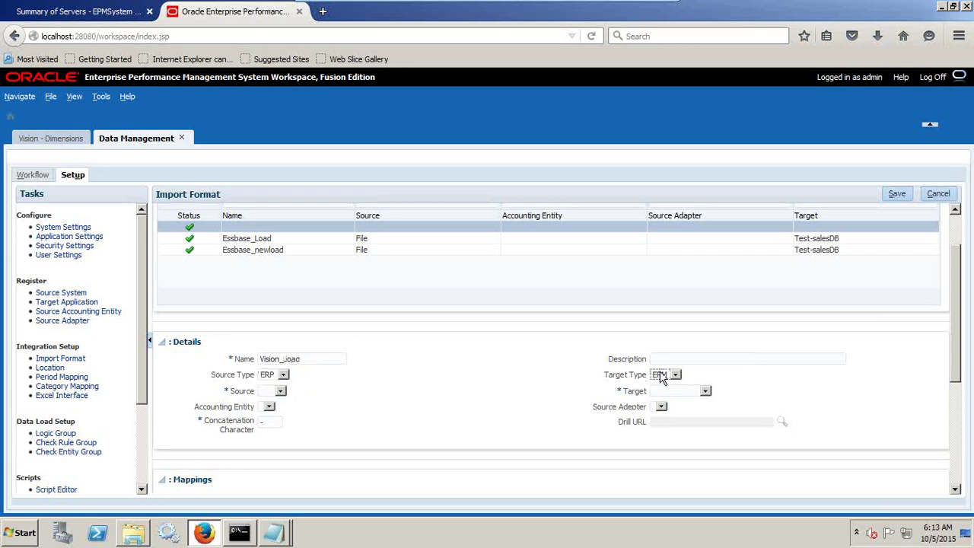
{"action": "left_click", "coordinate": [280, 392]}
{"action": "left_click", "coordinate": [271, 407]}
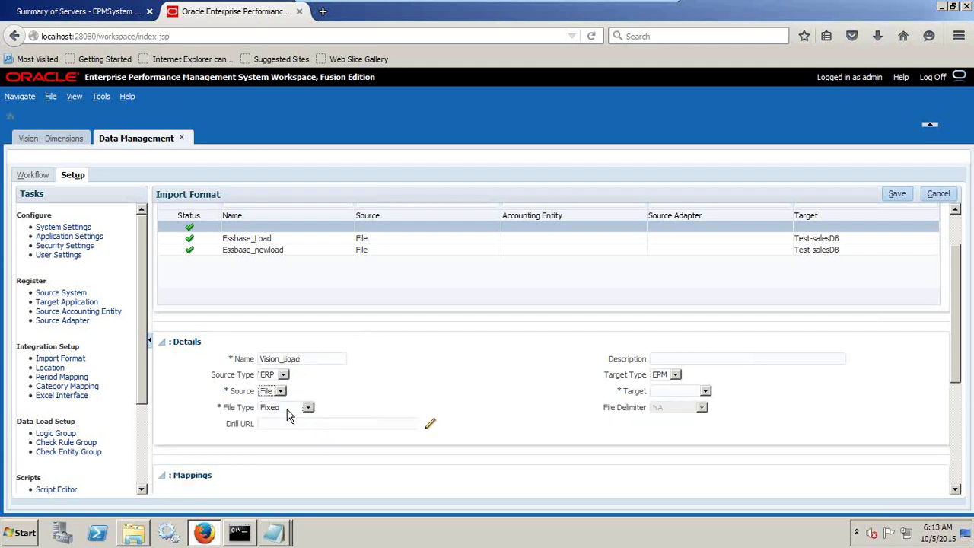
Set Vision_Load's file type to Delimited with a Comma file delimiter, and choose Vision as the target
{"action": "left_click", "coordinate": [288, 411]}
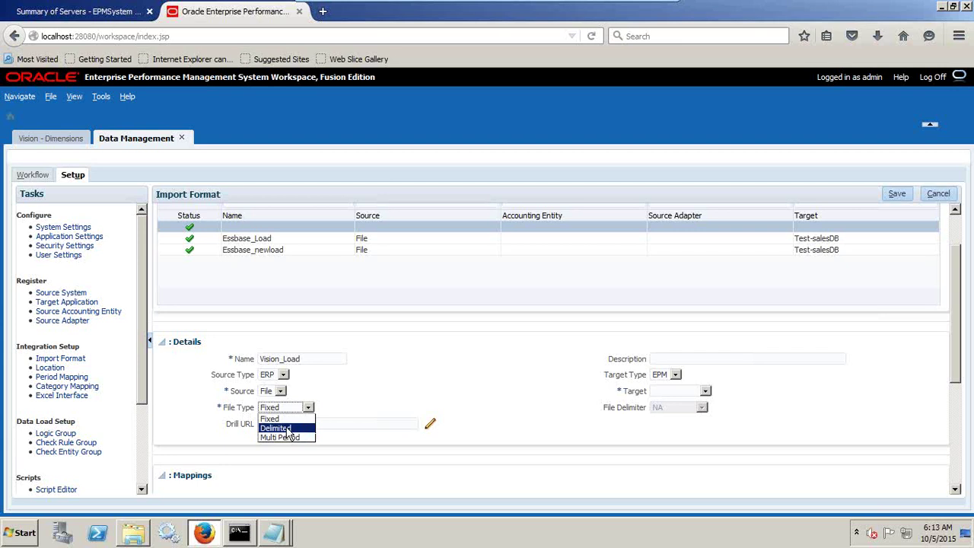
{"action": "left_click", "coordinate": [289, 432]}
{"action": "left_click", "coordinate": [665, 412]}
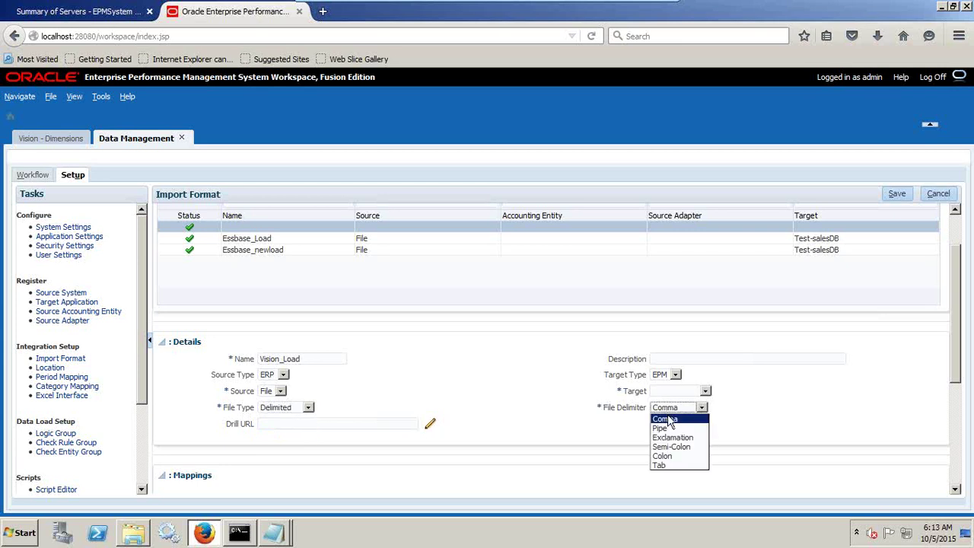
{"action": "left_click", "coordinate": [669, 420]}
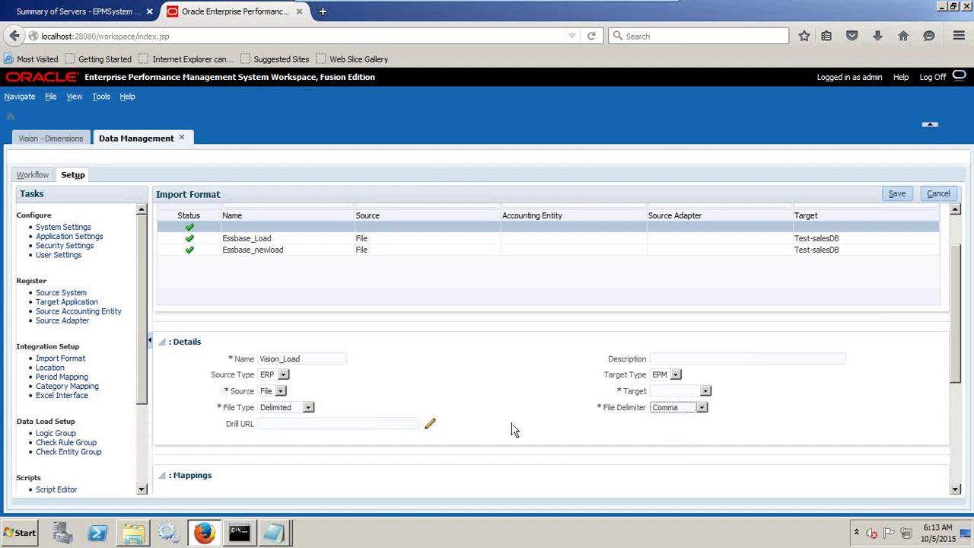
{"action": "left_click", "coordinate": [689, 392]}
{"action": "left_click", "coordinate": [679, 427]}
Switch to Notepad and check how the fields are separated in the PL_Load_Ignore file
{"action": "left_click", "coordinate": [273, 532]}
{"action": "left_click", "coordinate": [289, 482]}
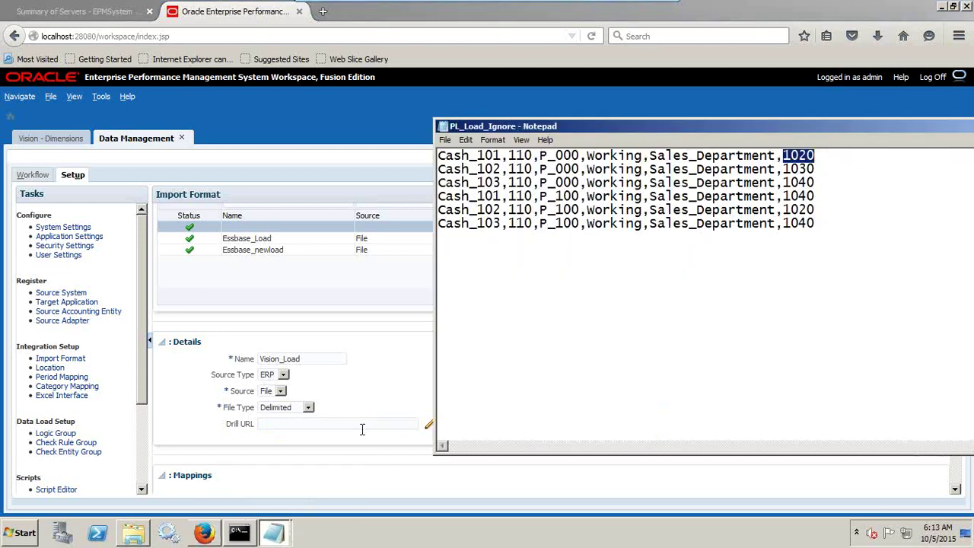
{"action": "left_click_drag", "start_coordinate": [501, 223], "coordinate": [446, 229]}
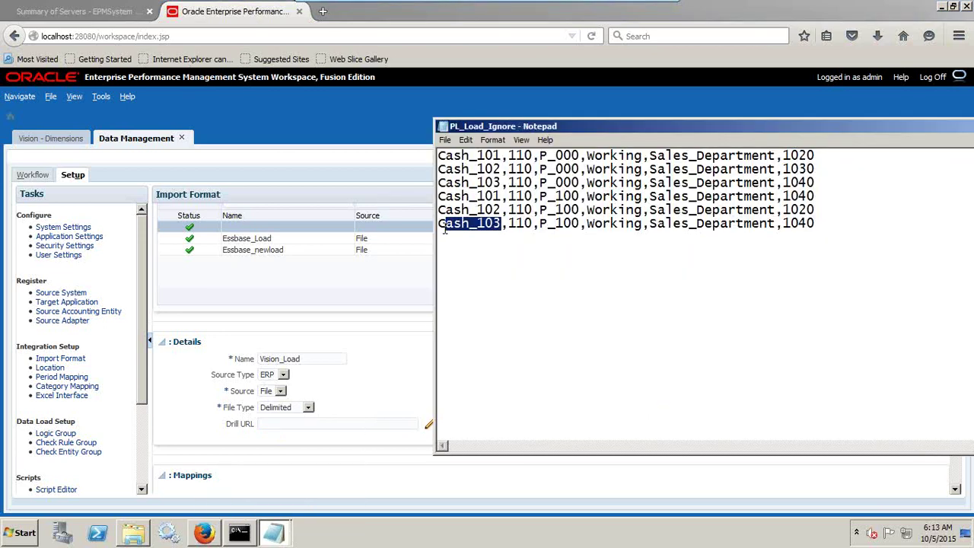
Return to Data Management and save the Vision_Load import format
{"action": "left_click", "coordinate": [354, 283]}
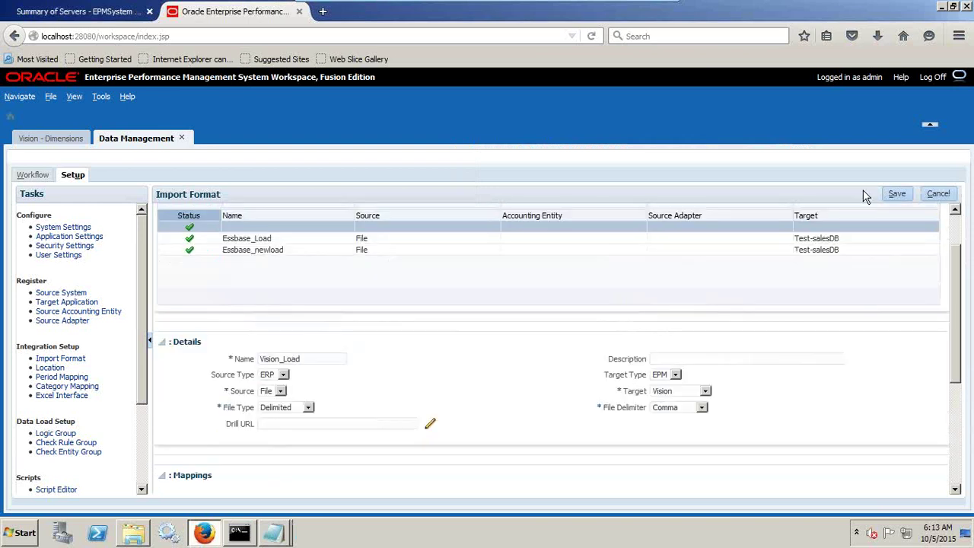
{"action": "left_click", "coordinate": [897, 195]}
In the Vision_Load mappings, map the Account target to source column Account with field number 1, checking against the Notepad file
{"action": "scroll", "coordinate": [515, 381], "scroll_direction": "down", "scroll_amount": 5}
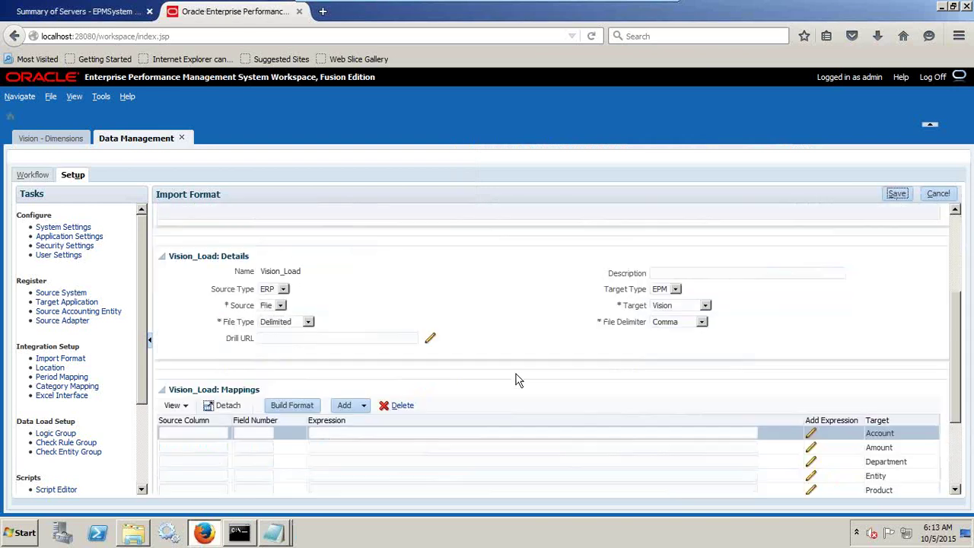
{"action": "key", "text": "alt+Tab"}
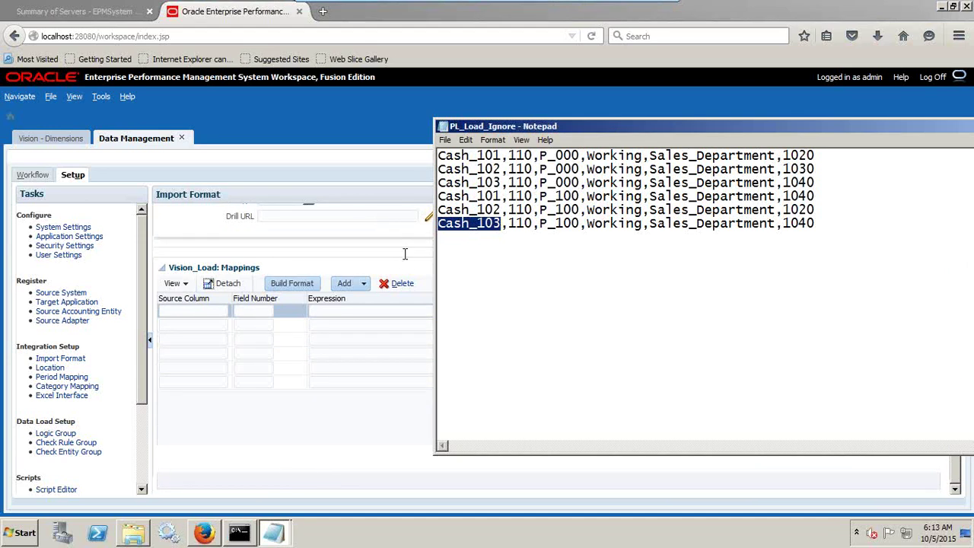
{"action": "left_click", "coordinate": [207, 310]}
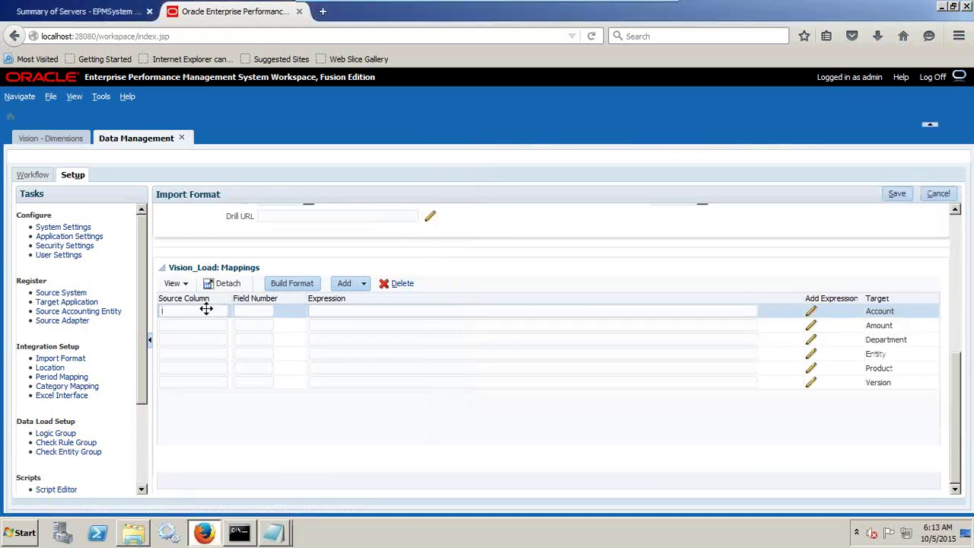
{"action": "type", "text": "Account"}
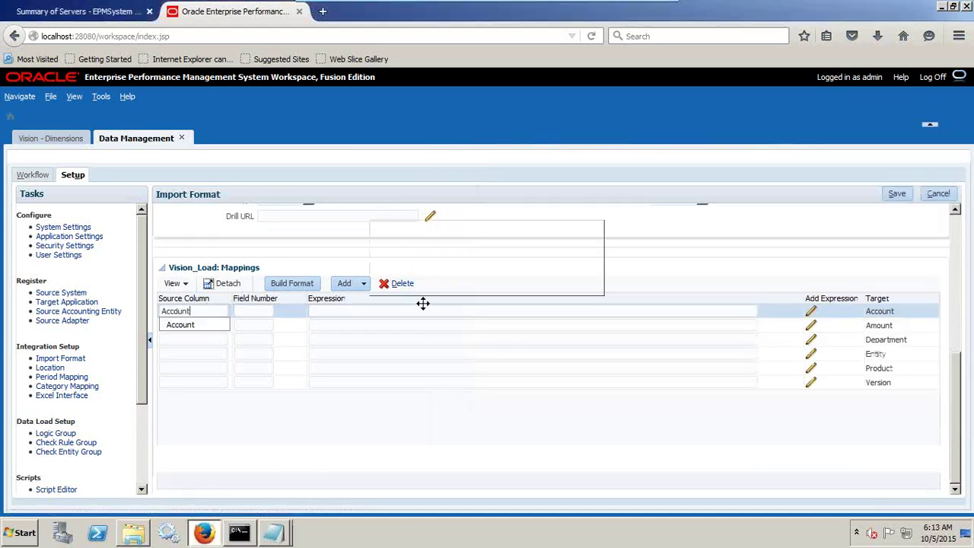
{"action": "key", "text": "alt+Tab"}
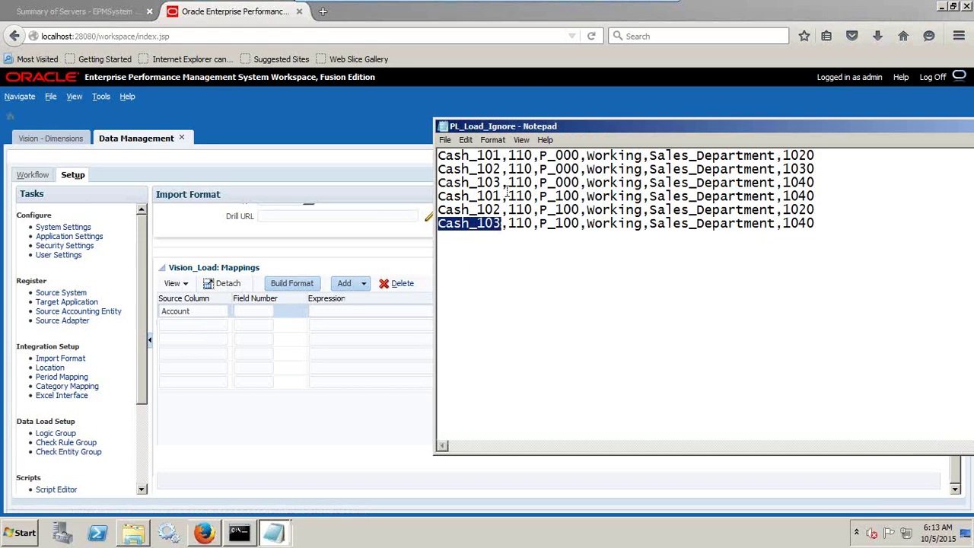
{"action": "left_click", "coordinate": [252, 312]}
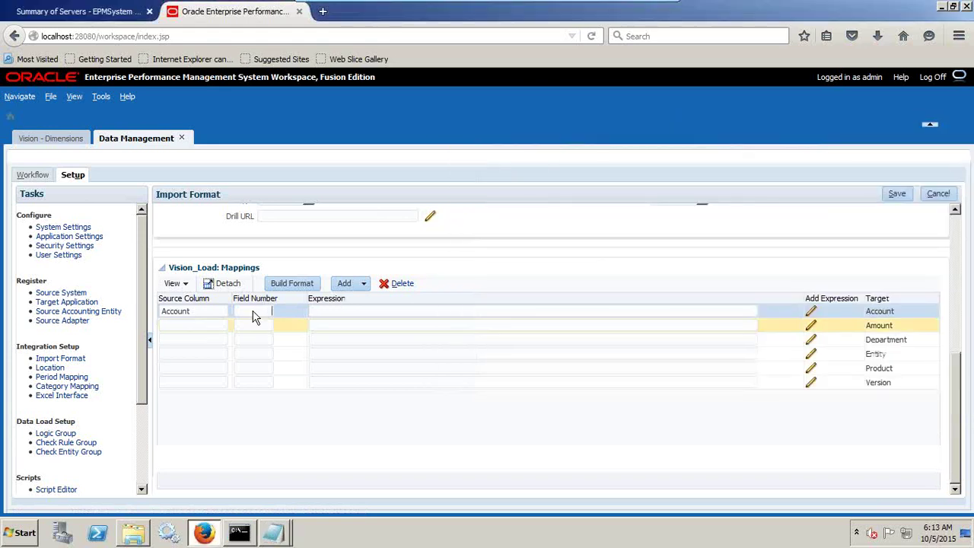
{"action": "type", "text": "1"}
{"action": "left_click", "coordinate": [413, 308]}
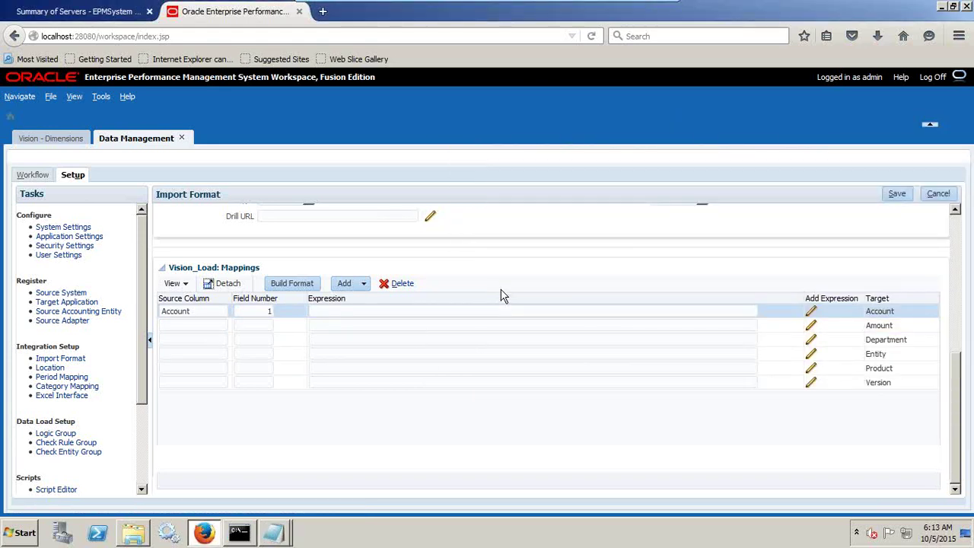
Check the second field in the PL_Load_Ignore file and map the Entity target to source column Entity with field number 2
{"action": "left_click", "coordinate": [219, 322]}
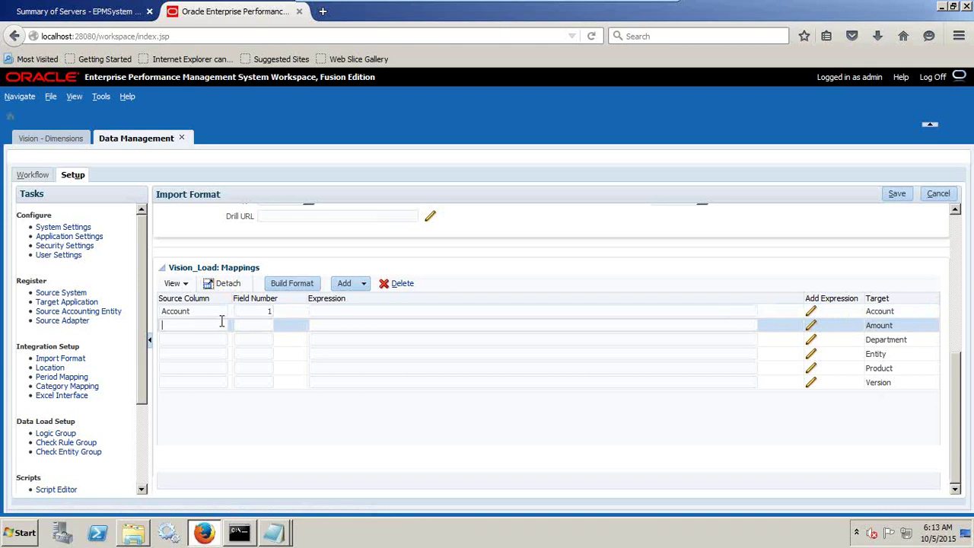
{"action": "key", "text": "alt+Tab"}
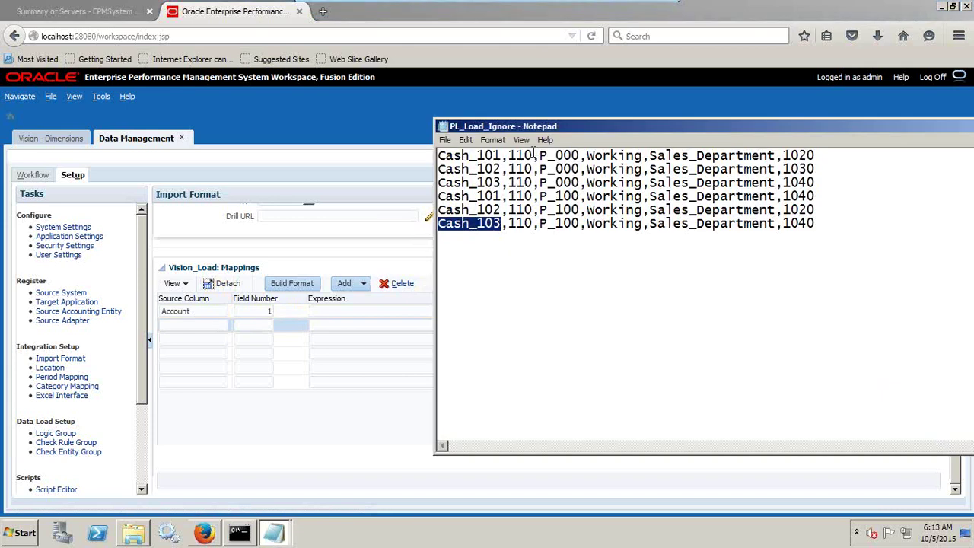
{"action": "key", "text": "alt+Tab"}
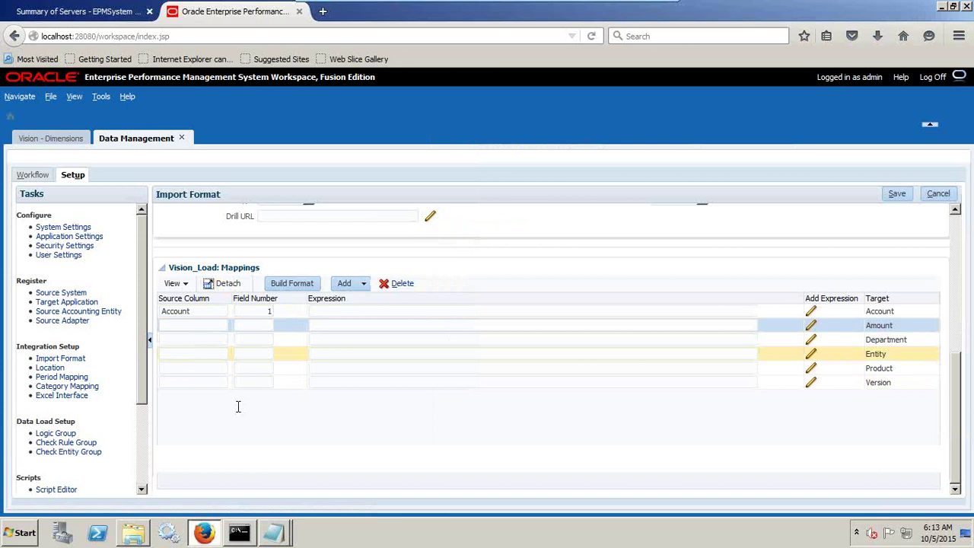
{"action": "left_click", "coordinate": [212, 354]}
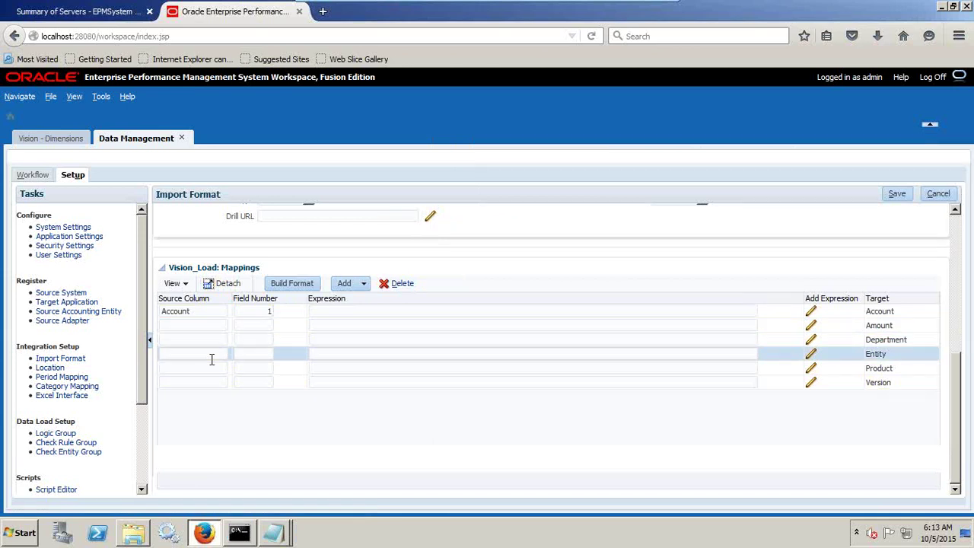
{"action": "type", "text": "Entity"}
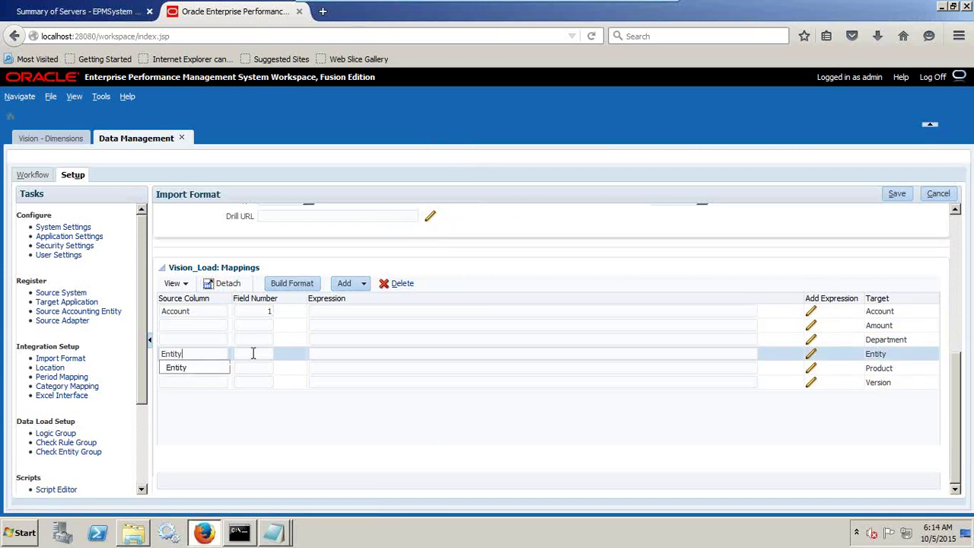
{"action": "left_click", "coordinate": [254, 353]}
{"action": "type", "text": "2"}
Check the third field in the Notepad file and map the Product target to source column Product with field number 3
{"action": "key", "text": "alt+Tab"}
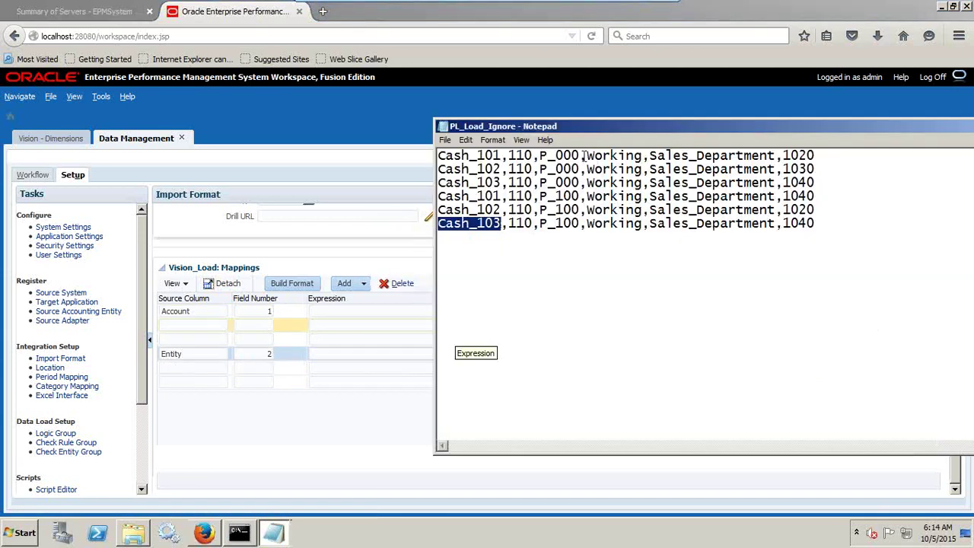
{"action": "left_click", "coordinate": [217, 325]}
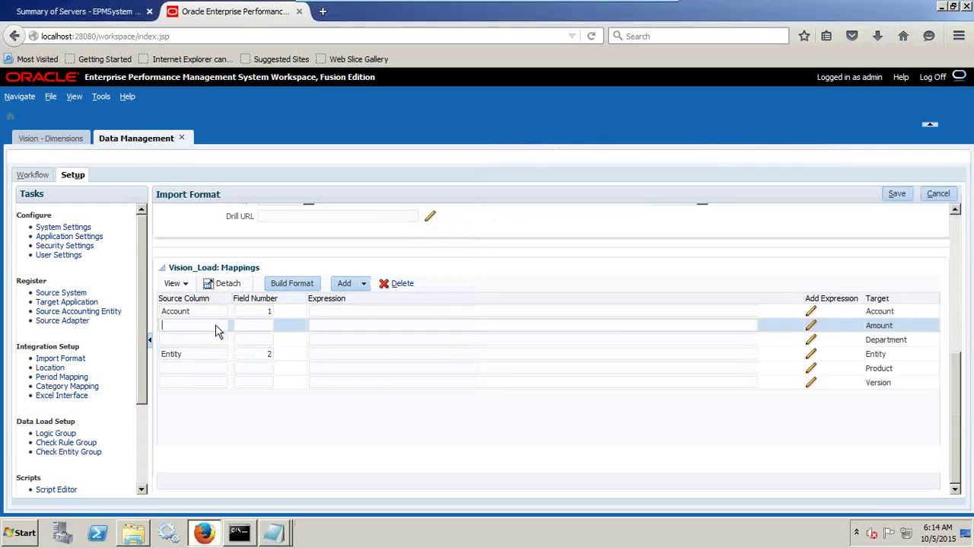
{"action": "left_click", "coordinate": [209, 370]}
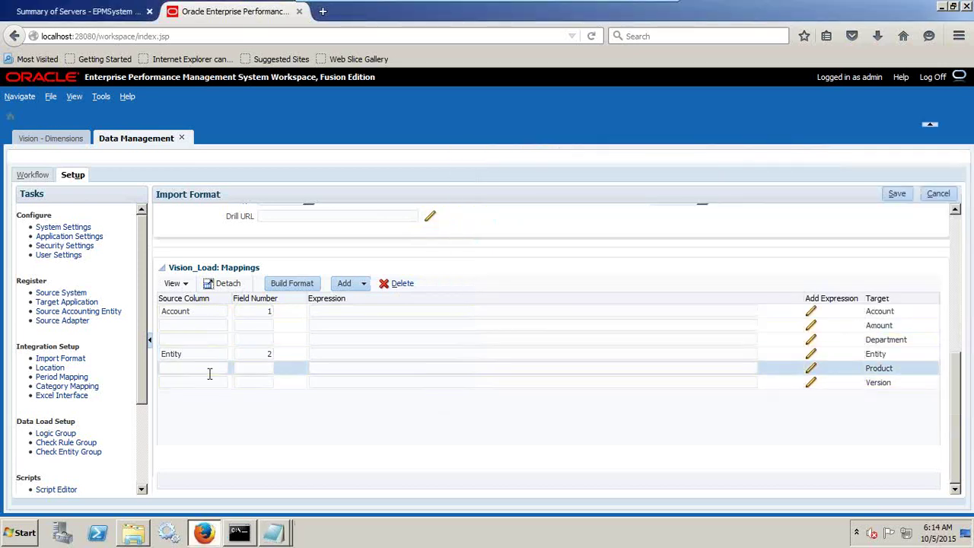
{"action": "type", "text": "Product"}
{"action": "key", "text": "Tab"}
{"action": "type", "text": "3"}
Check the fourth field in the Notepad file and map the Version target to source column Working with field number 4
{"action": "key", "text": "alt+Tab"}
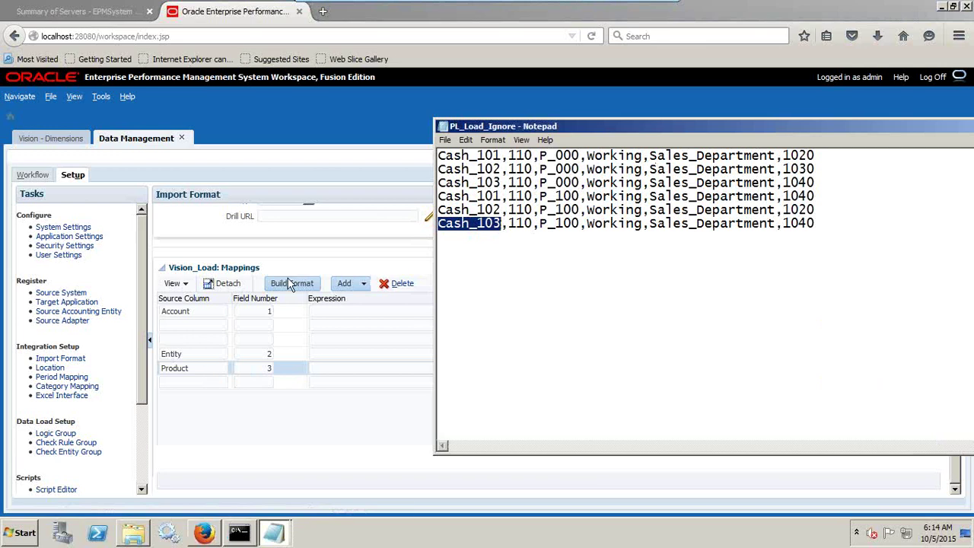
{"action": "left_click", "coordinate": [209, 324]}
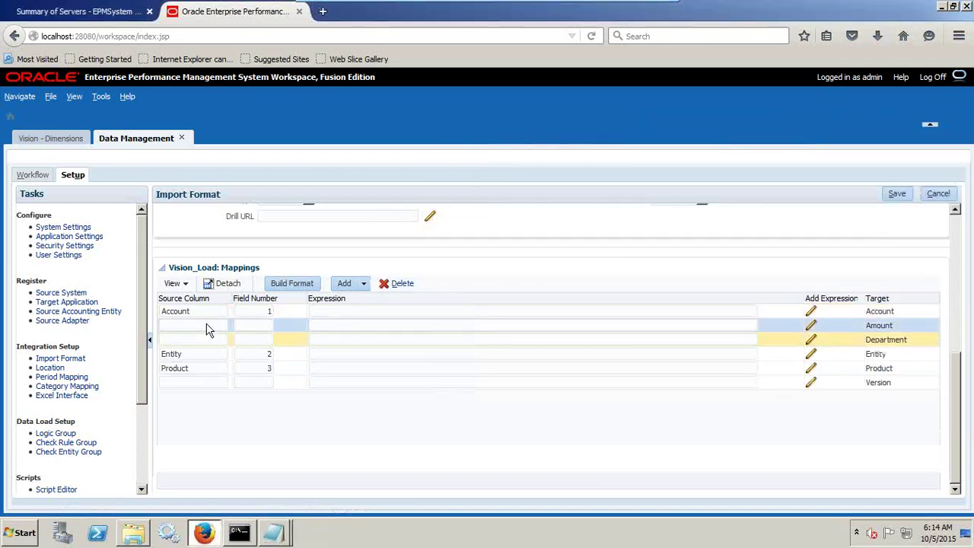
{"action": "left_click", "coordinate": [193, 382]}
{"action": "type", "text": "Work"}
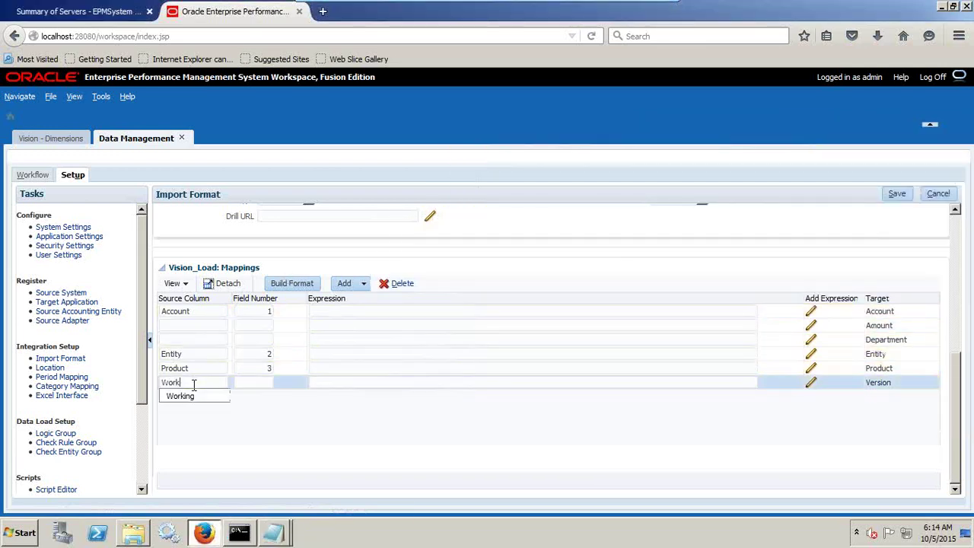
{"action": "type", "text": "ing"}
{"action": "key", "text": "Tab"}
{"action": "type", "text": "4"}
Check the fifth field in the Notepad file and map the Department target to source column Department with field number 5
{"action": "key", "text": "alt+Tab"}
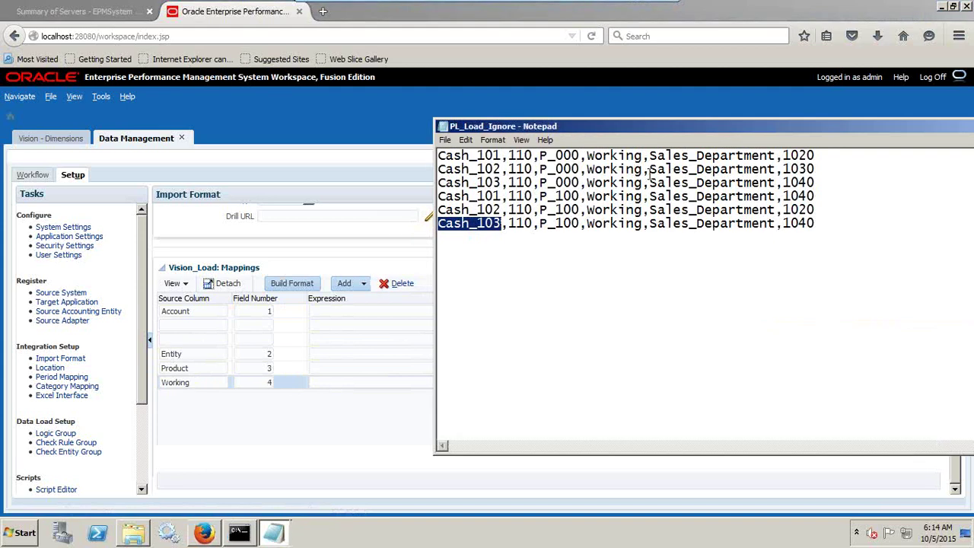
{"action": "key", "text": "alt+Tab"}
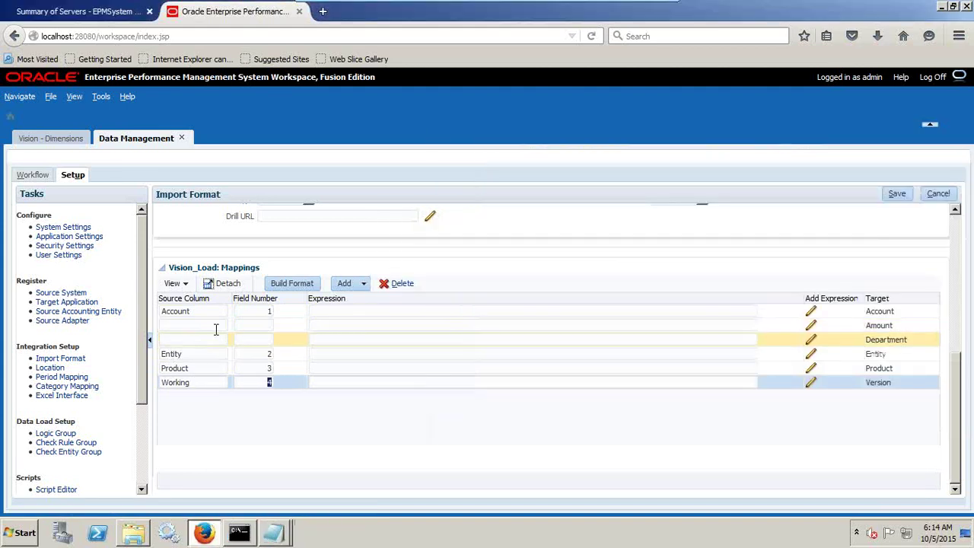
{"action": "left_click", "coordinate": [216, 335]}
{"action": "type", "text": "Department"}
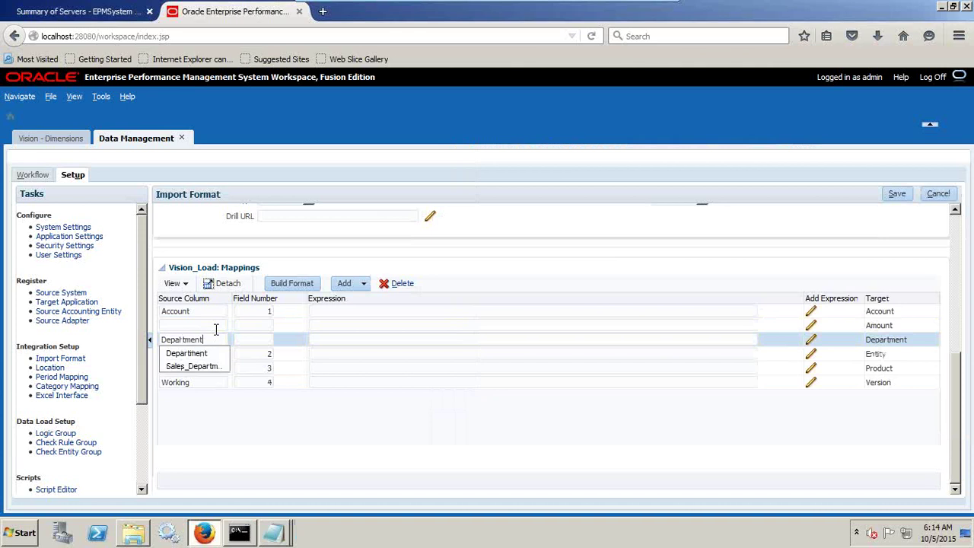
{"action": "key", "text": "alt+Tab"}
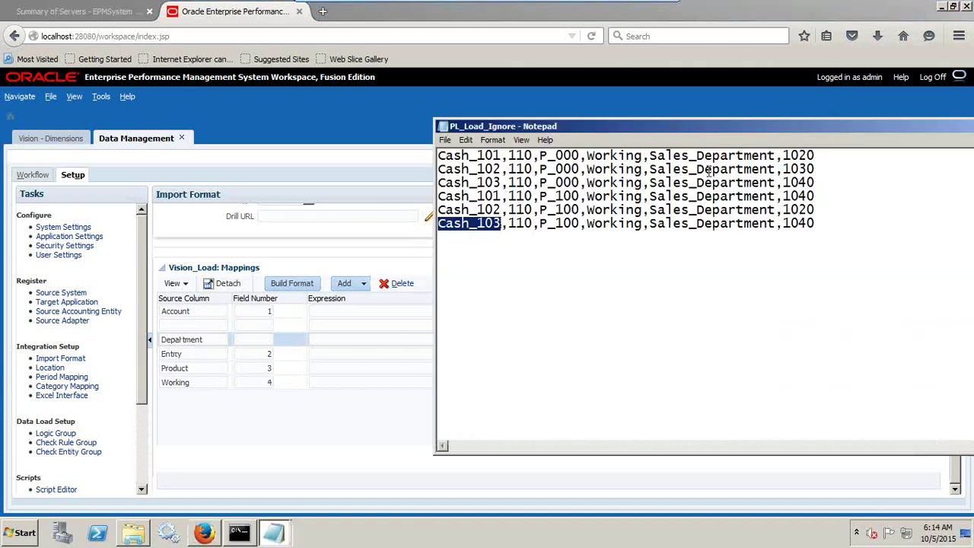
{"action": "left_click", "coordinate": [270, 339]}
{"action": "type", "text": "5"}
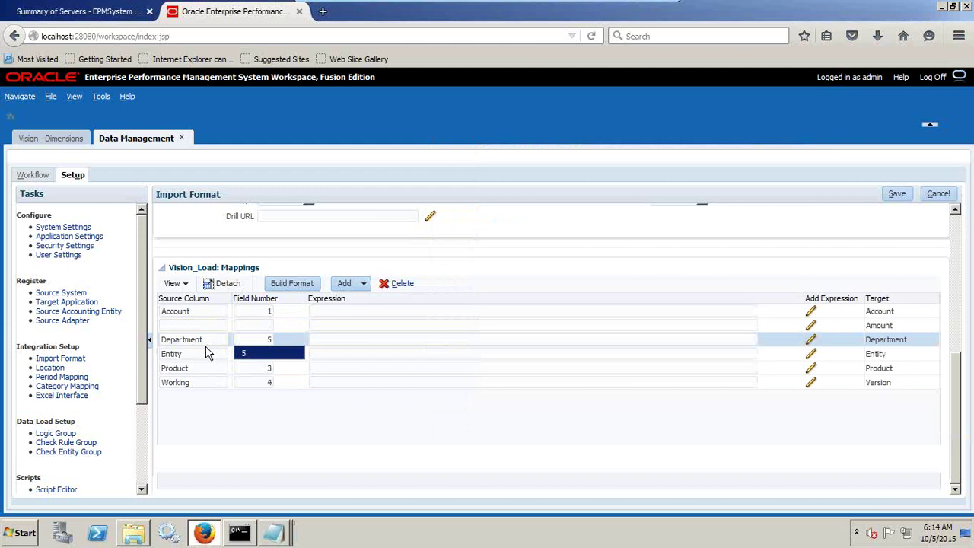
Map the Amount target to source column Amount with field number 6
{"action": "left_click", "coordinate": [203, 325]}
{"action": "type", "text": "Amo"}
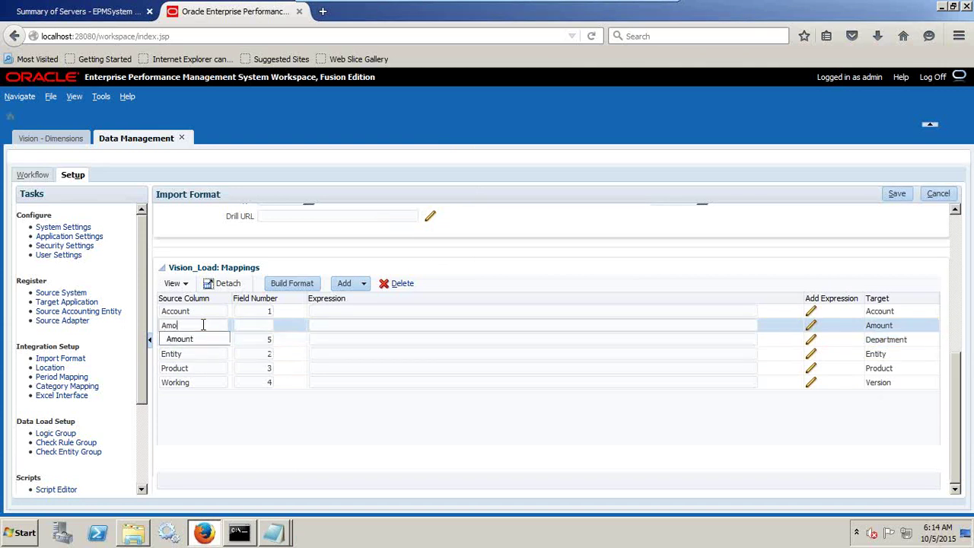
{"action": "type", "text": "unt"}
{"action": "key", "text": "Tab"}
{"action": "type", "text": "6"}
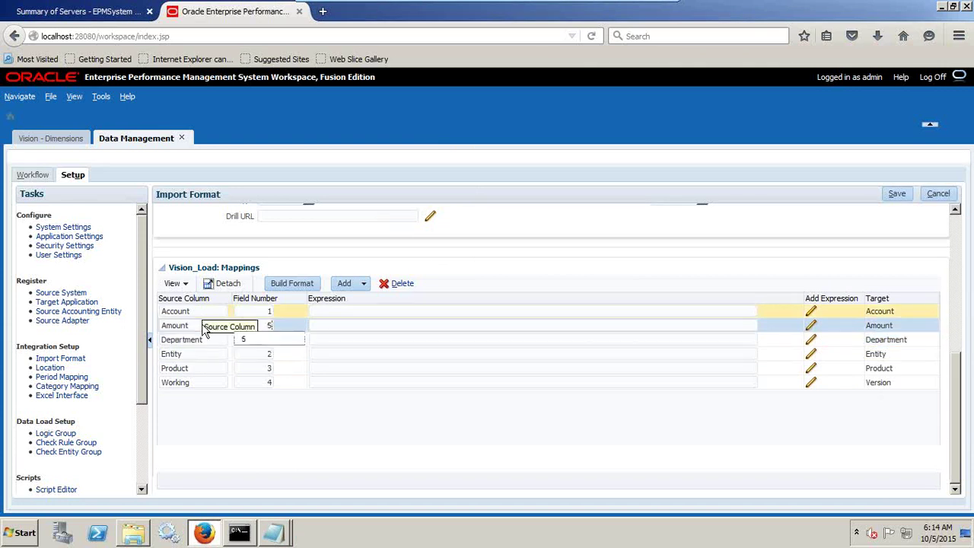
Compare the mappings with the PL_Load_Ignore file in Notepad, and save the Vision_Load import format in Data Management
{"action": "key", "text": "alt+Tab"}
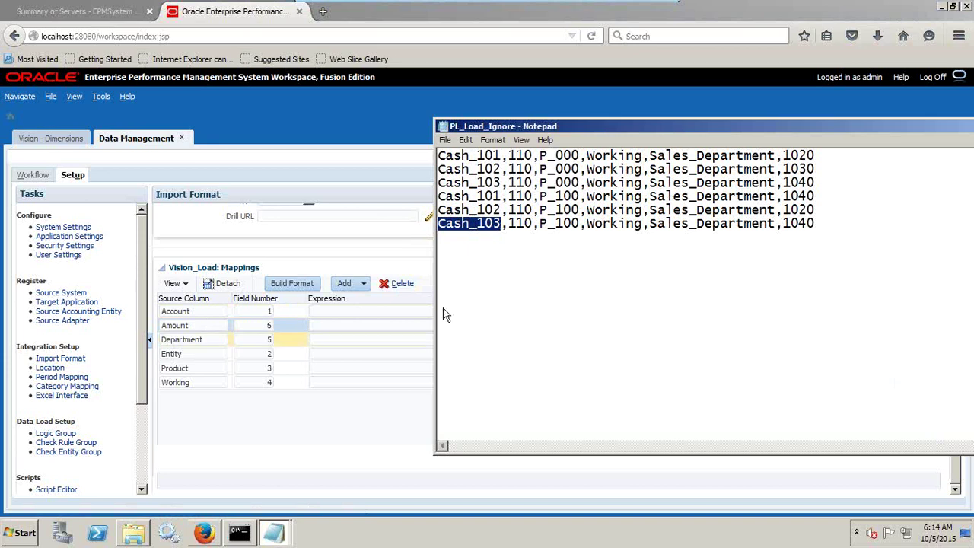
{"action": "left_click", "coordinate": [348, 428]}
{"action": "left_click", "coordinate": [896, 193]}
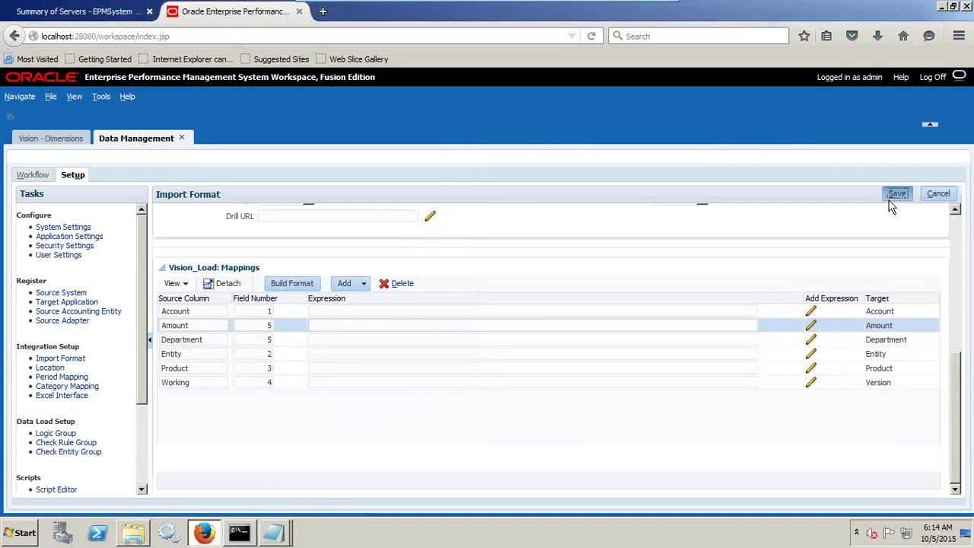
{"action": "scroll", "coordinate": [486, 338], "scroll_direction": "down", "scroll_amount": 5}
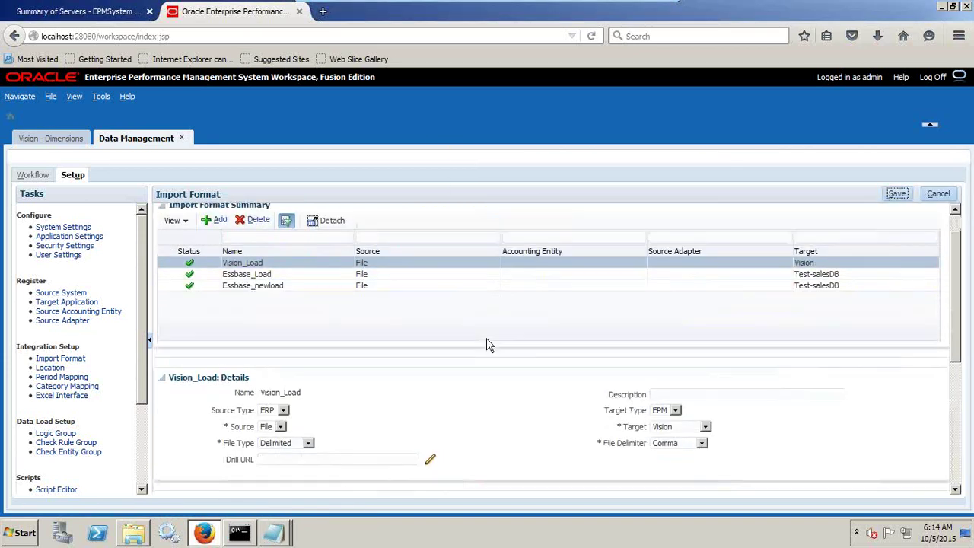
{"action": "scroll", "coordinate": [488, 338], "scroll_direction": "up", "scroll_amount": 5}
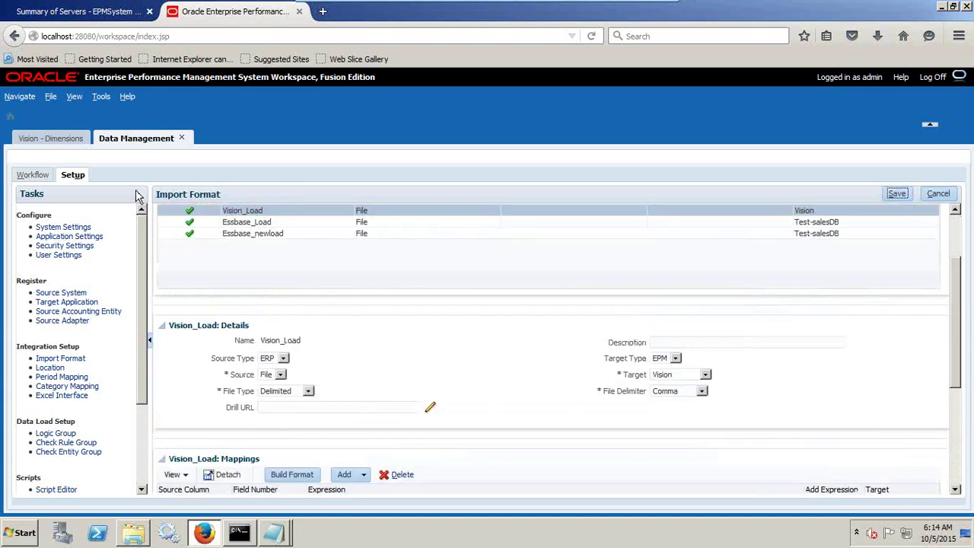
Add a new location named Vision_Load in the integration setup and open the lookup for its import format
{"action": "left_click", "coordinate": [60, 369]}
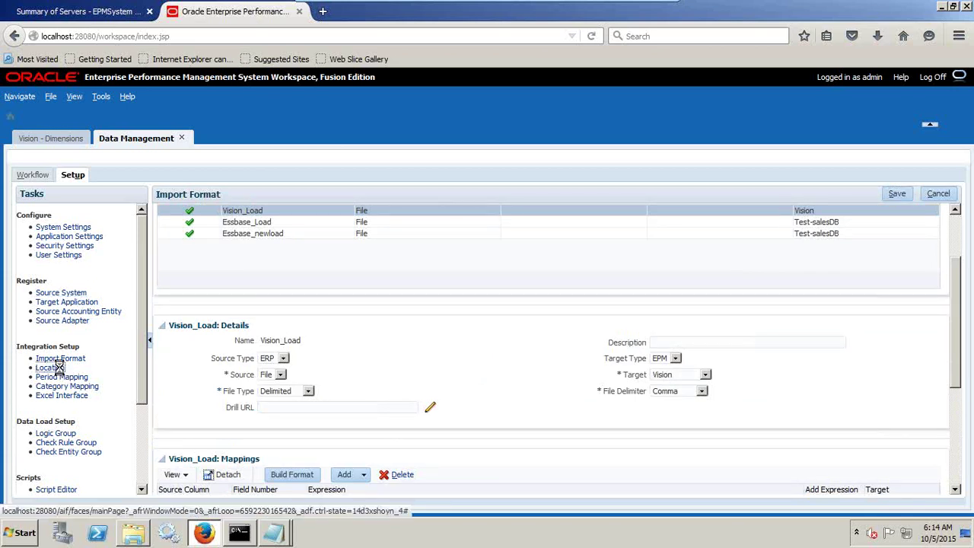
{"action": "left_click", "coordinate": [216, 236]}
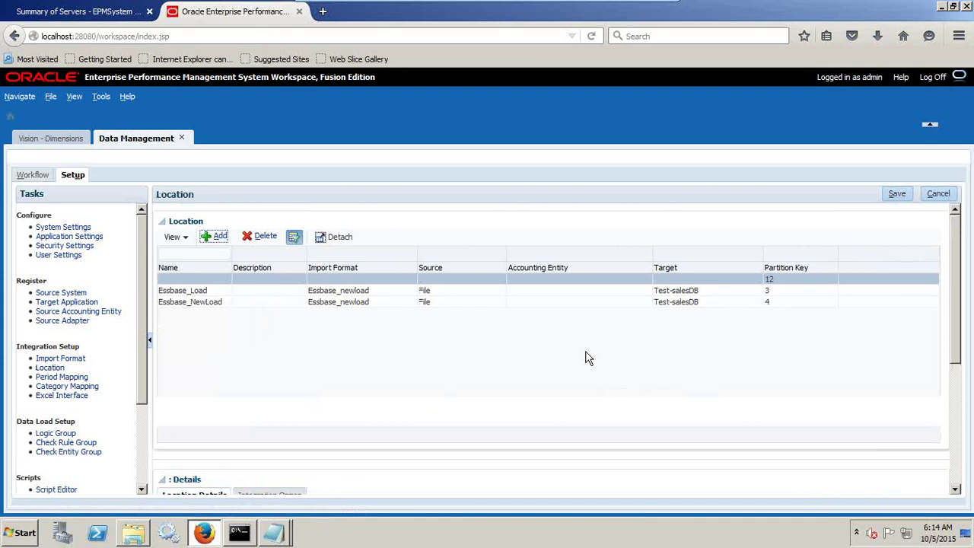
{"action": "scroll", "coordinate": [320, 370], "scroll_direction": "down", "scroll_amount": 3}
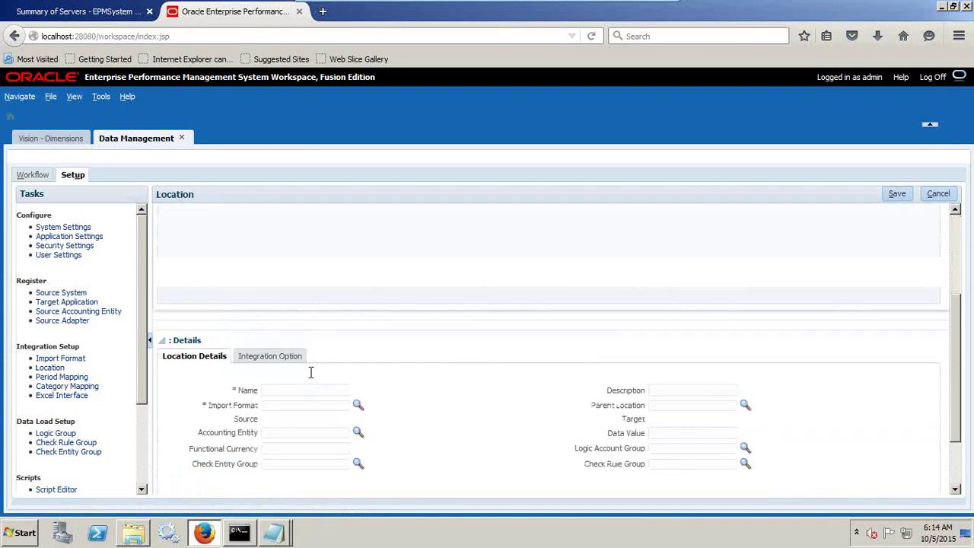
{"action": "type", "text": "Vision"}
{"action": "key", "text": "Down"}
{"action": "key", "text": "Tab"}
{"action": "left_click", "coordinate": [358, 404]}
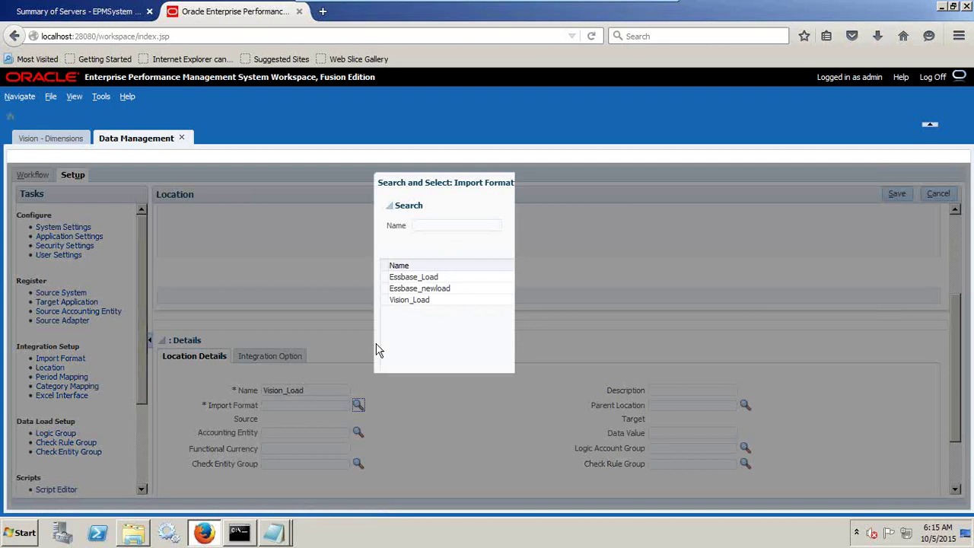
Leave the full-screen virtual machine and switch to the PowerPoint presentation on the host
{"action": "mouse_move", "coordinate": [545, 3]}
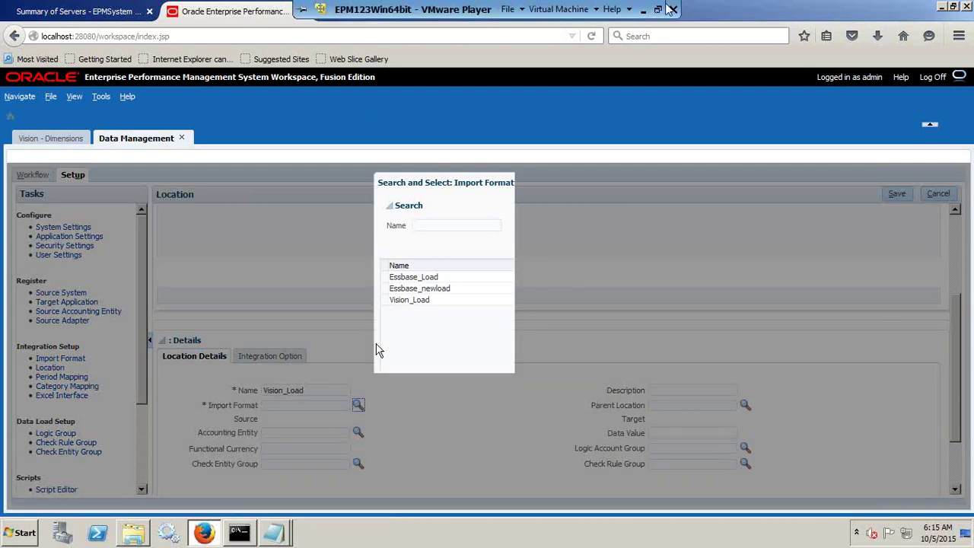
{"action": "left_click", "coordinate": [659, 10]}
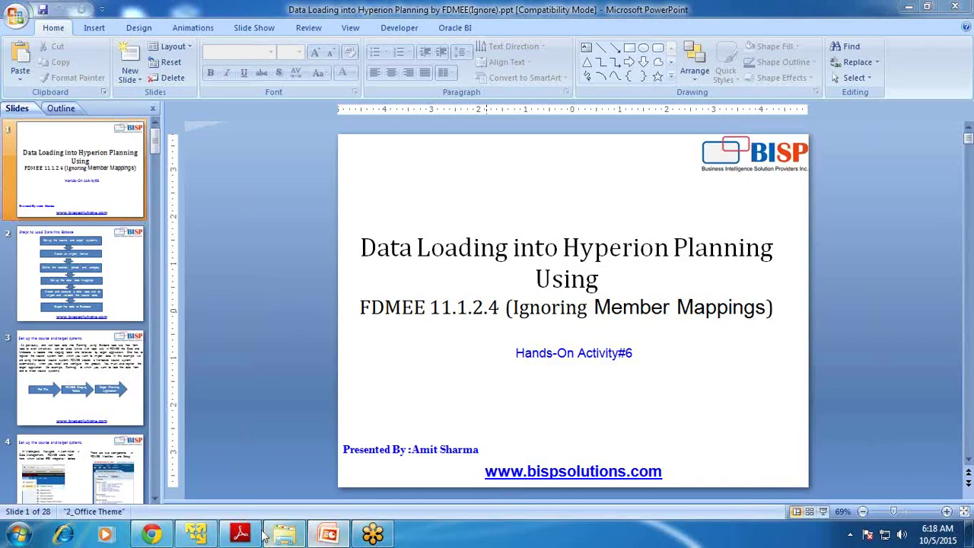
Return to the full-screen EPM123Win64bit virtual machine, assign the Vision_Load import format to the new Vision_Load location, and save the location
{"action": "left_click", "coordinate": [195, 535]}
{"action": "left_click", "coordinate": [428, 323]}
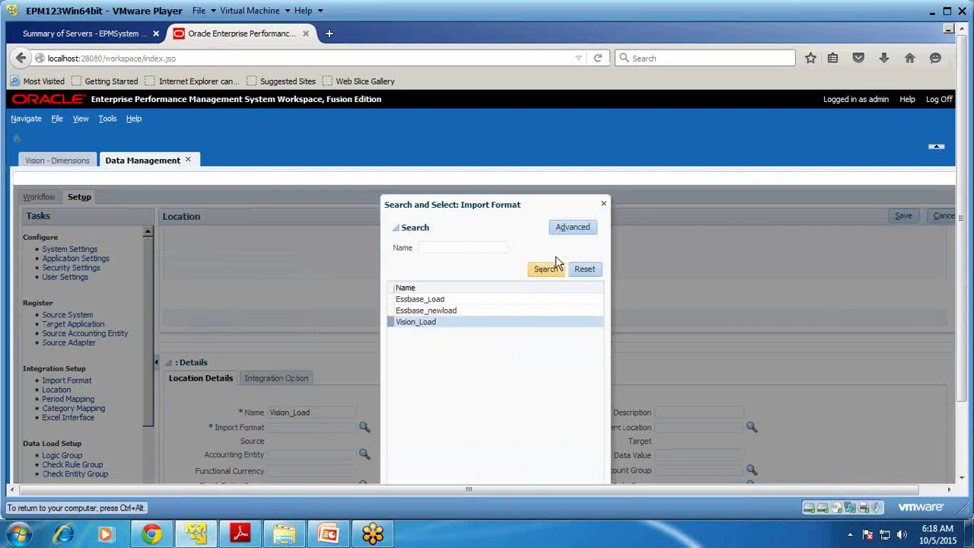
{"action": "left_click", "coordinate": [947, 11]}
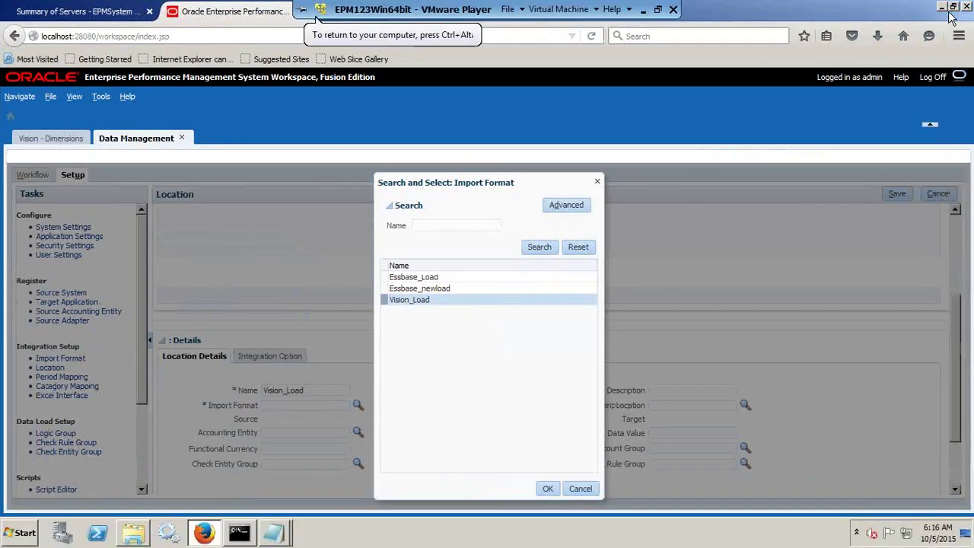
{"action": "left_click", "coordinate": [542, 491]}
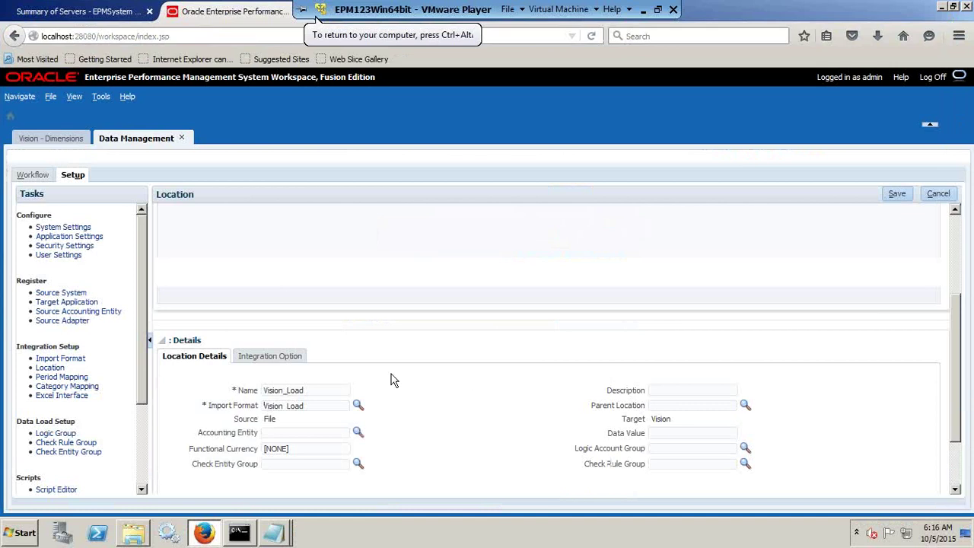
{"action": "scroll", "coordinate": [449, 339], "scroll_direction": "down", "scroll_amount": 5}
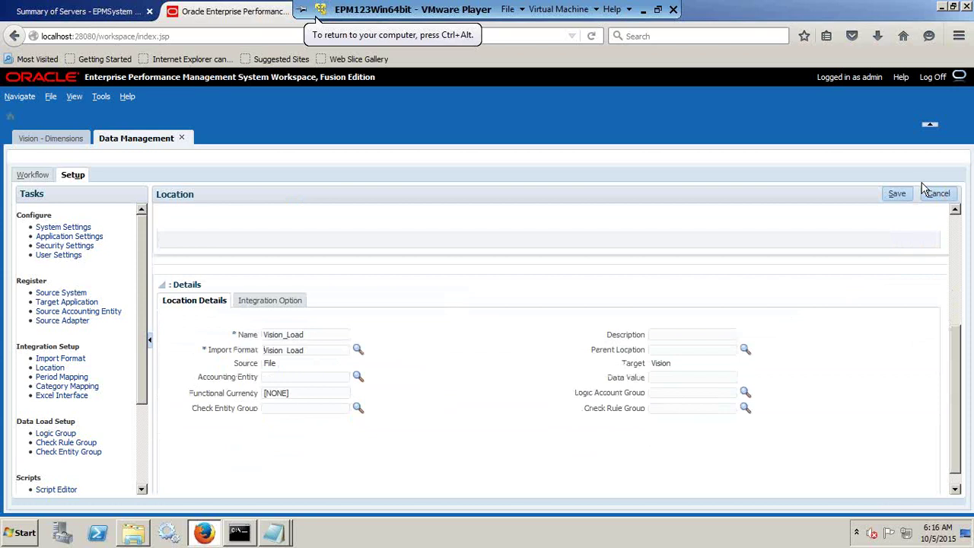
{"action": "left_click", "coordinate": [898, 195]}
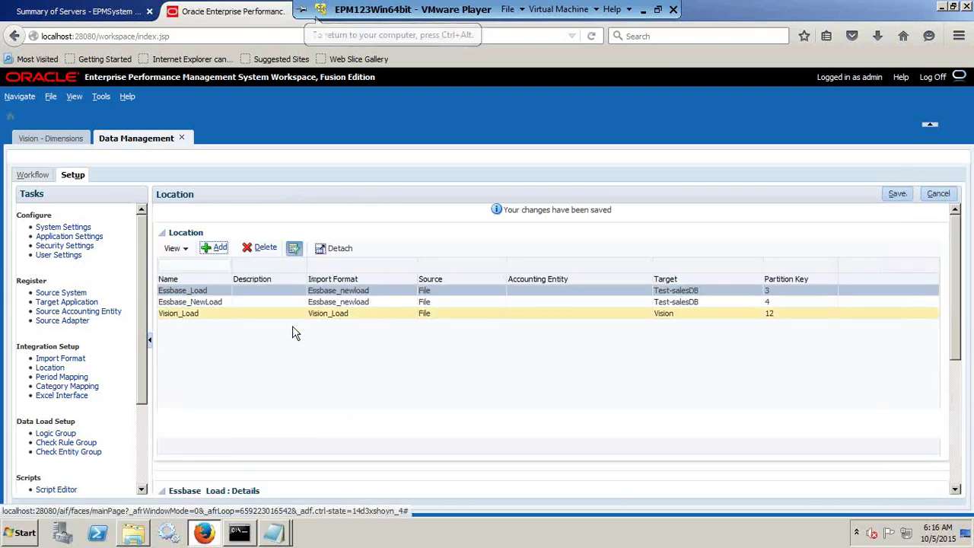
{"action": "scroll", "coordinate": [305, 342], "scroll_direction": "down", "scroll_amount": 3}
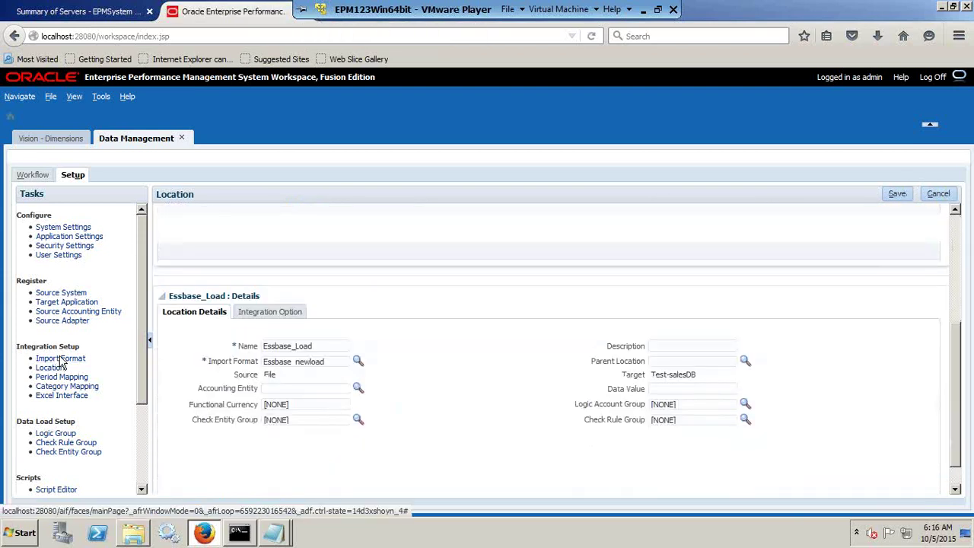
Open the global period mapping and check its Jan row against Q1 under YearTotal in Vision's Period dimension
{"action": "left_click", "coordinate": [69, 376]}
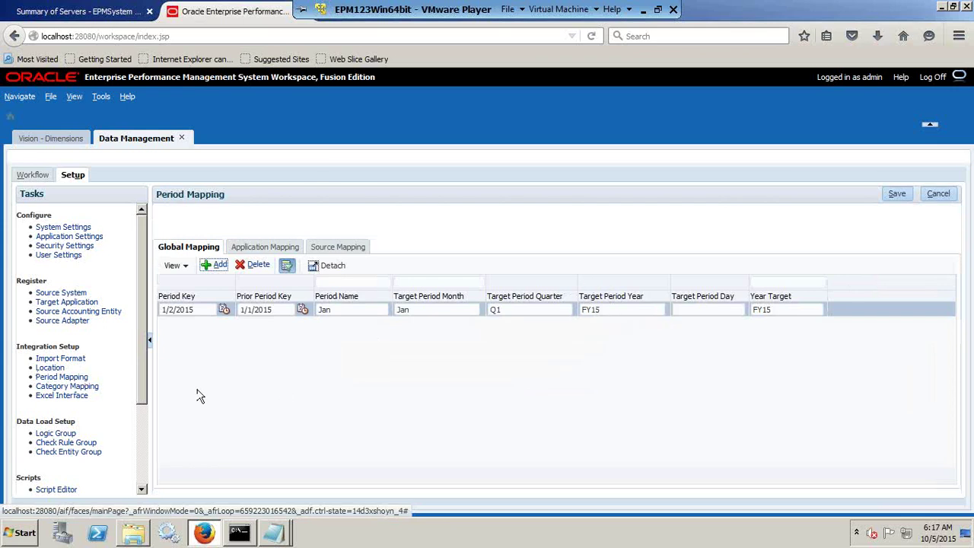
{"action": "double_click", "coordinate": [596, 310]}
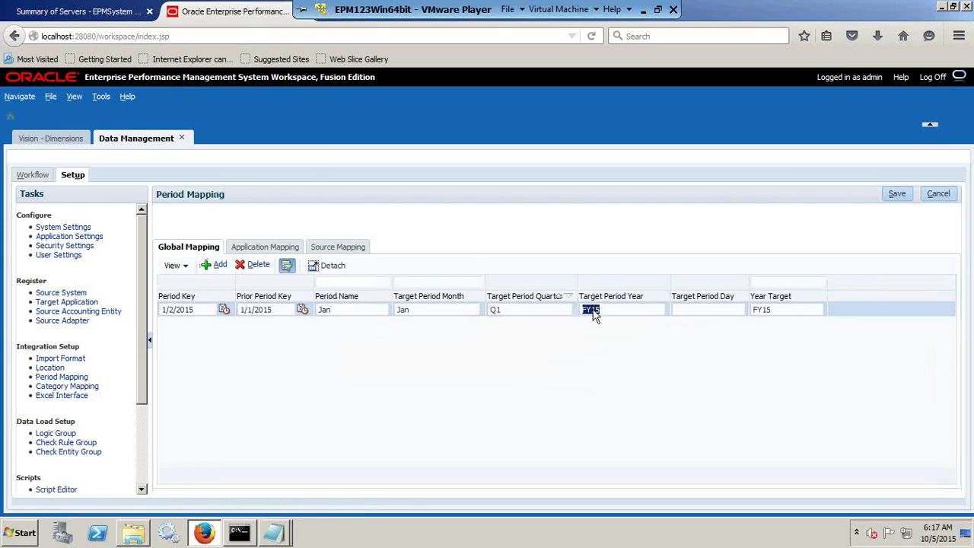
{"action": "left_click", "coordinate": [76, 137]}
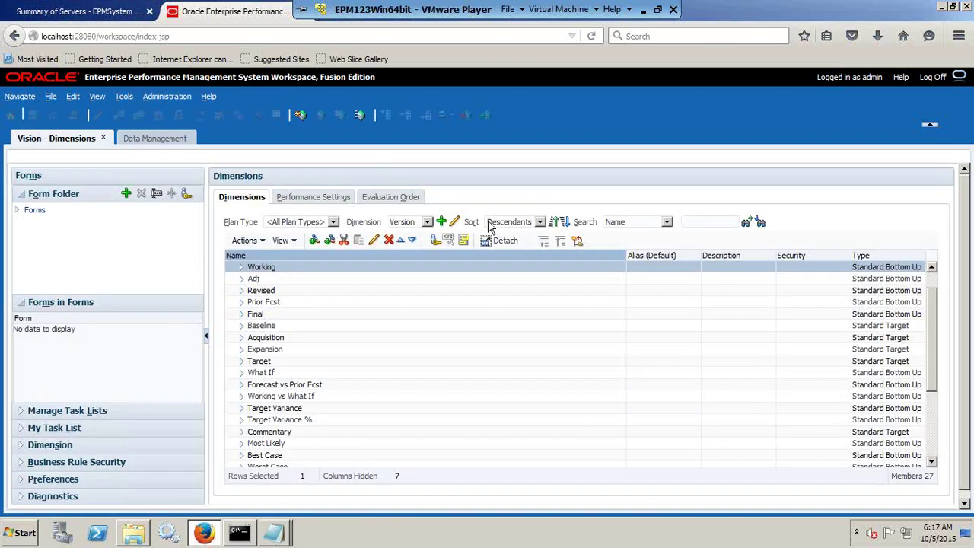
{"action": "left_click", "coordinate": [396, 222]}
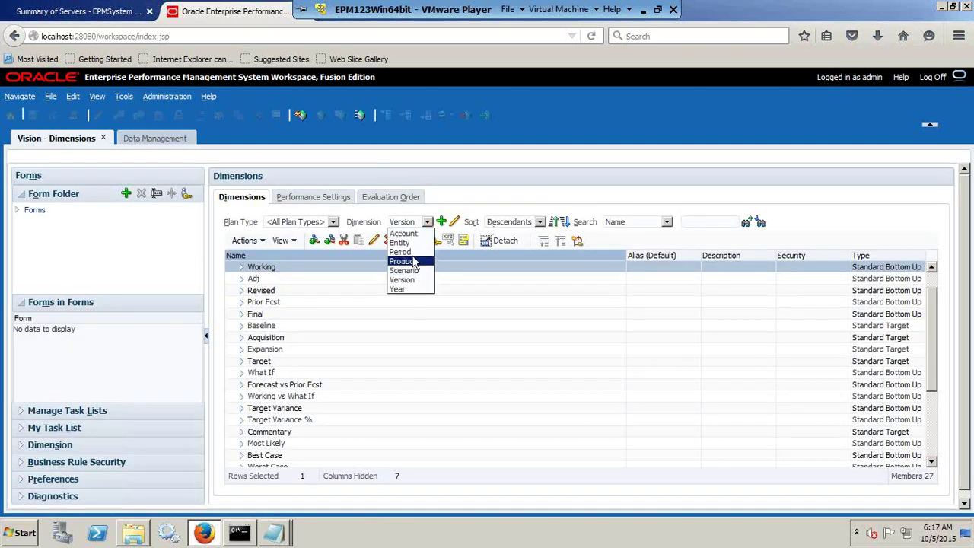
{"action": "left_click", "coordinate": [401, 251]}
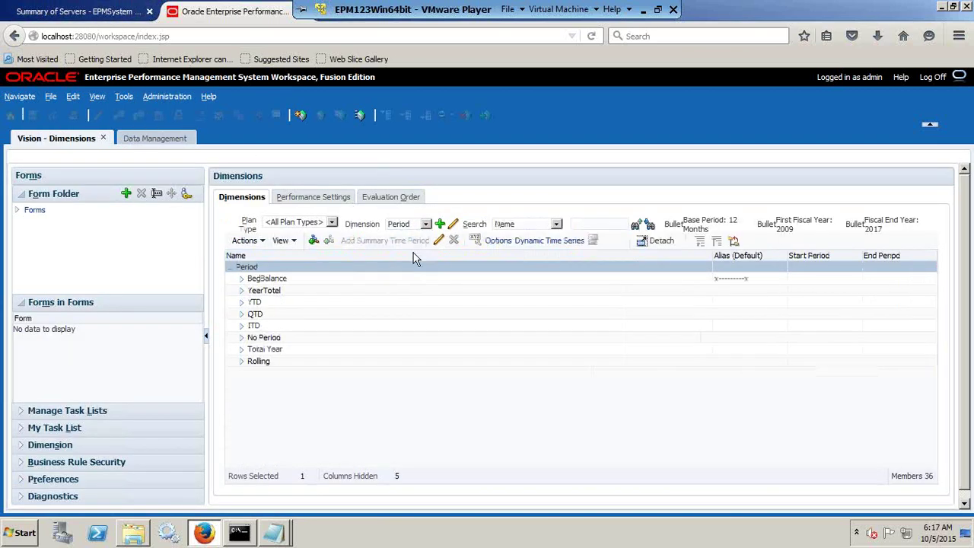
{"action": "left_click", "coordinate": [242, 290]}
{"action": "left_click", "coordinate": [252, 302]}
{"action": "left_click", "coordinate": [277, 313]}
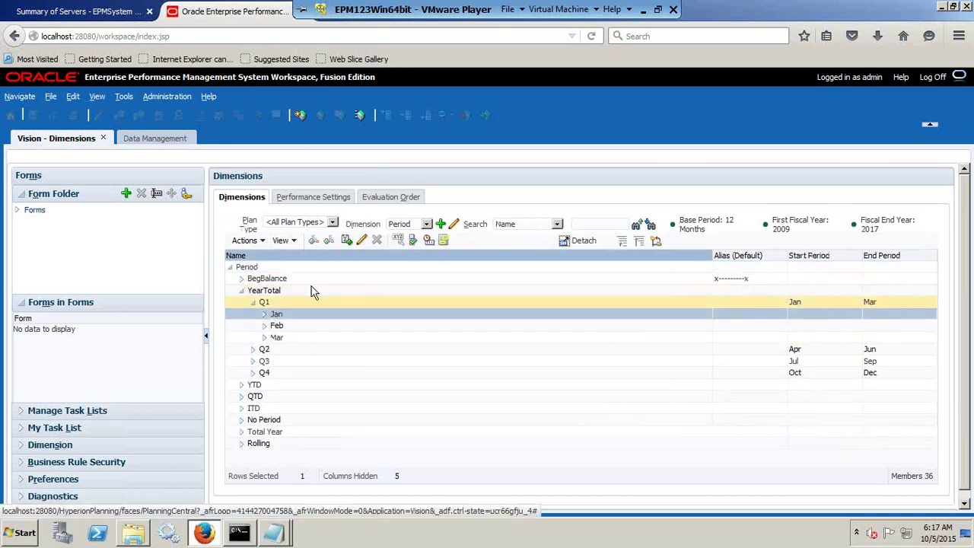
Look up FY15 in Vision's Year dimension and return to the period mapping in Data Management
{"action": "left_click", "coordinate": [406, 225]}
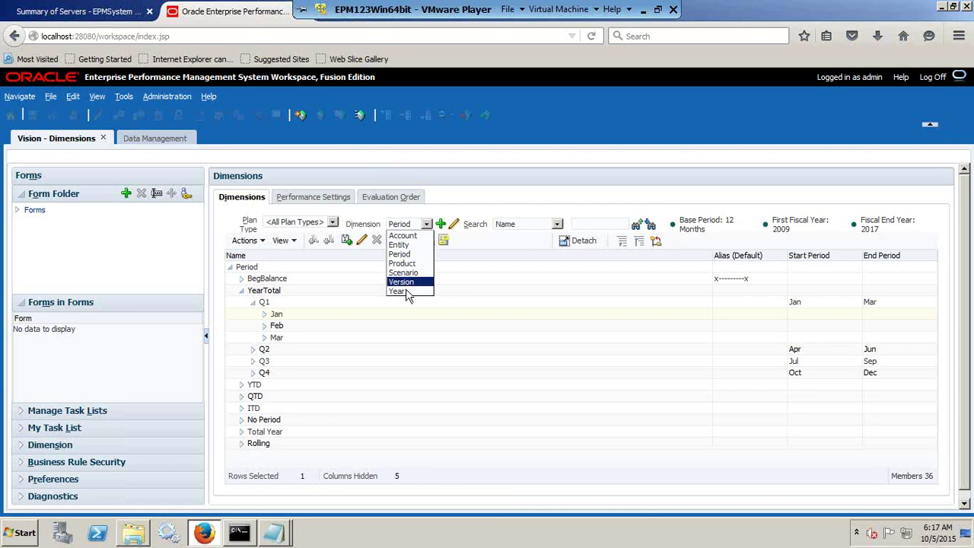
{"action": "left_click", "coordinate": [404, 291]}
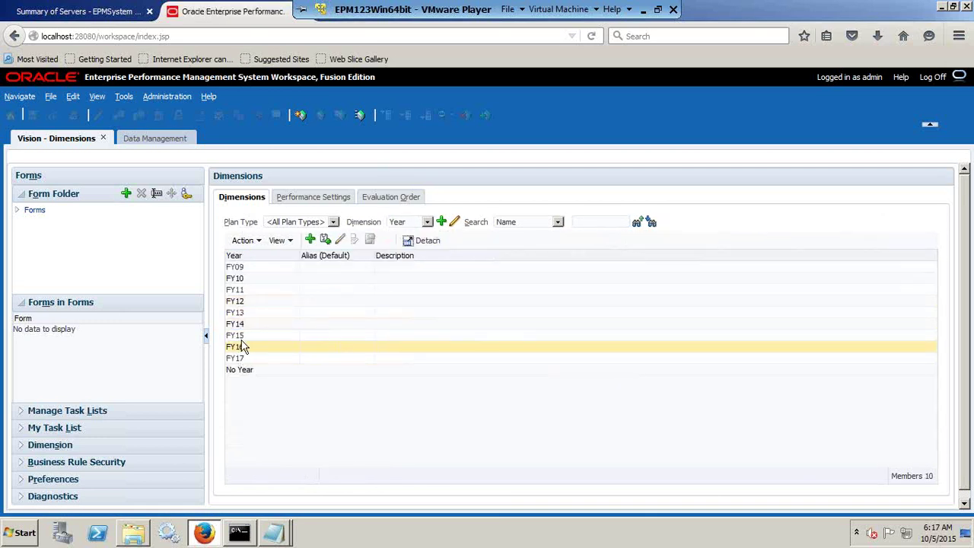
{"action": "left_click", "coordinate": [245, 337]}
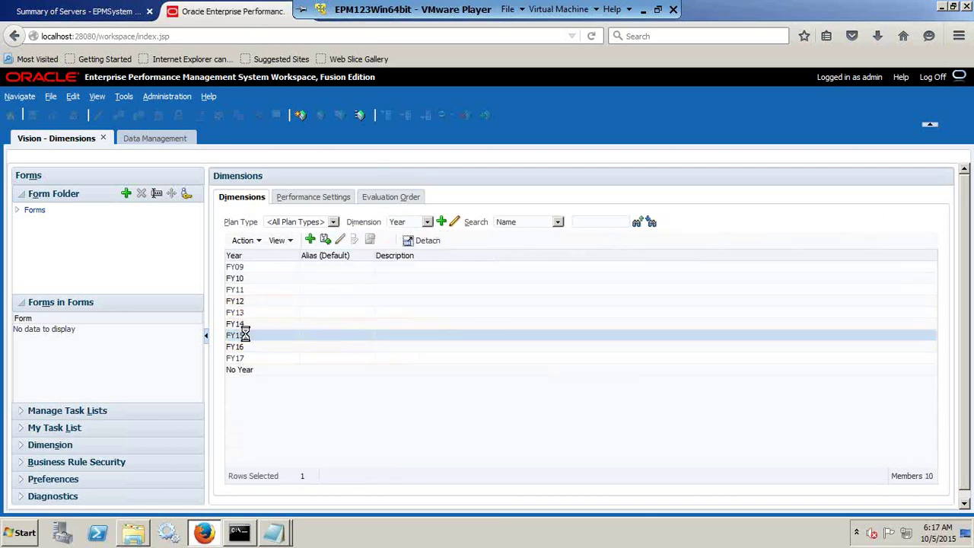
{"action": "left_click", "coordinate": [156, 139]}
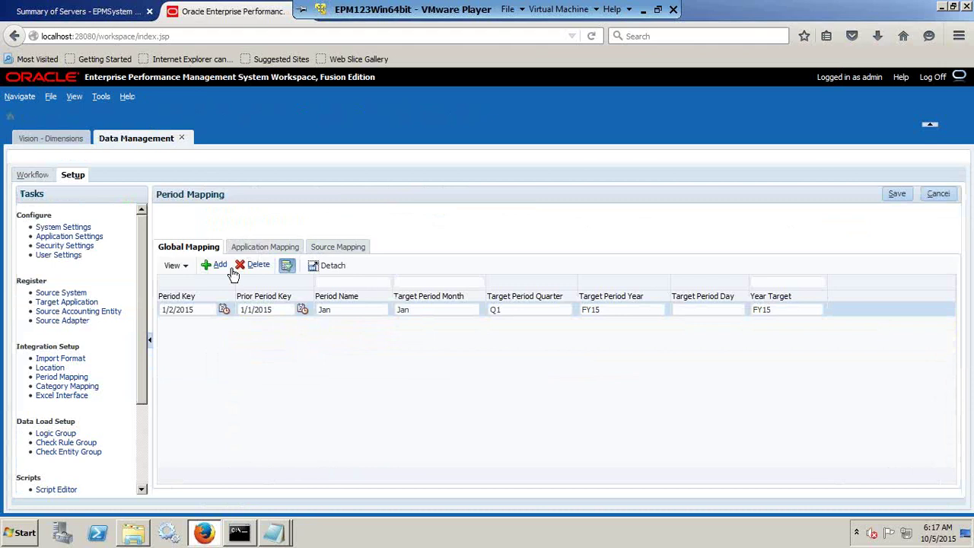
Open the global category mapping, select Quarterly as the Forecast category's frequency, and save the mapping
{"action": "left_click", "coordinate": [70, 388]}
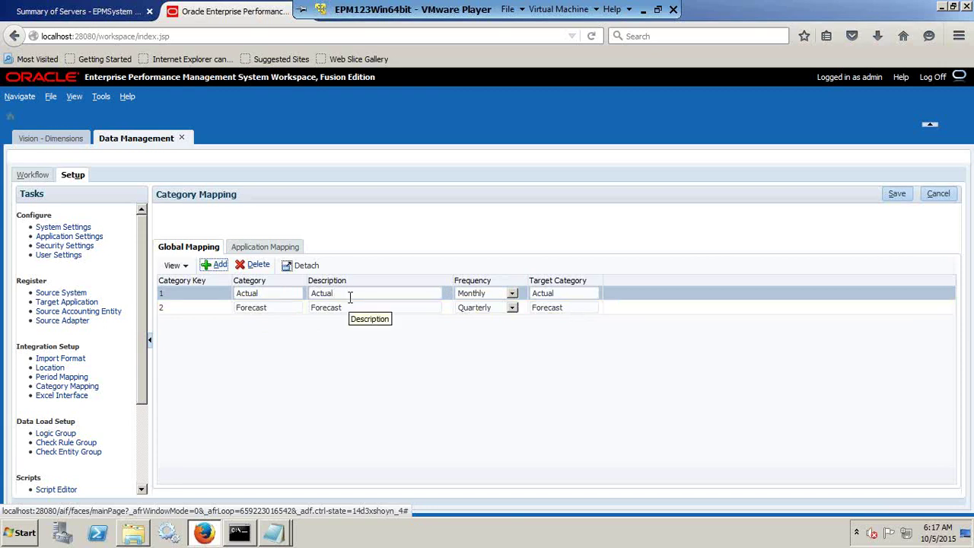
{"action": "left_click", "coordinate": [490, 309]}
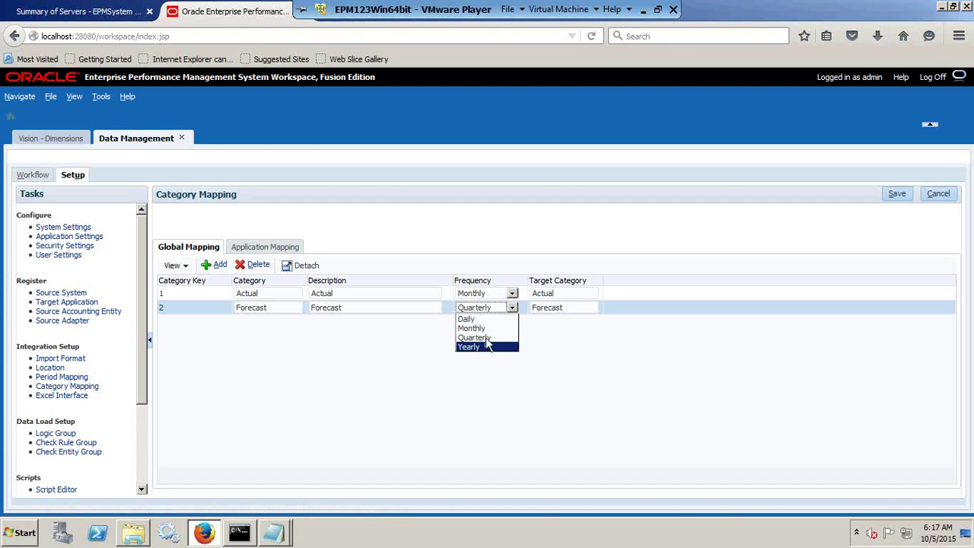
{"action": "left_click", "coordinate": [487, 338]}
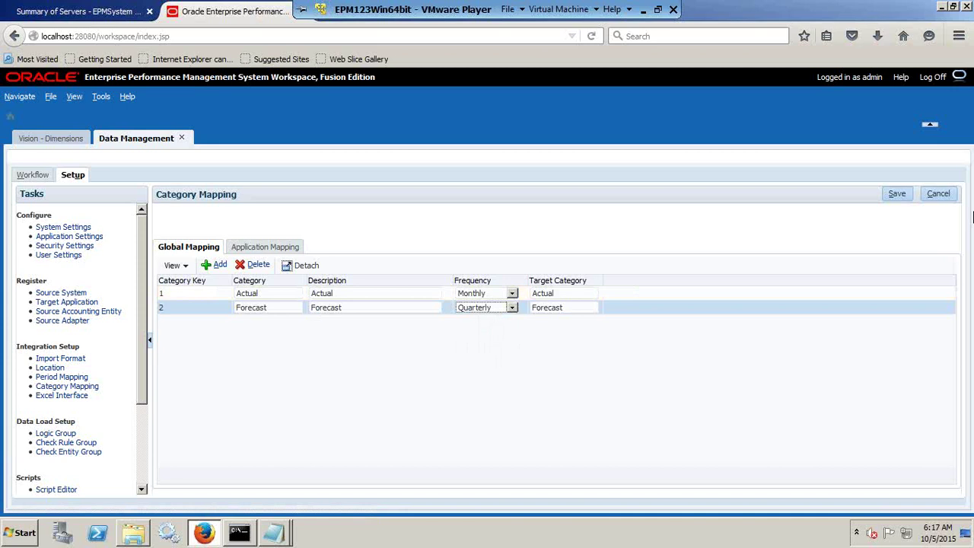
{"action": "left_click", "coordinate": [898, 195]}
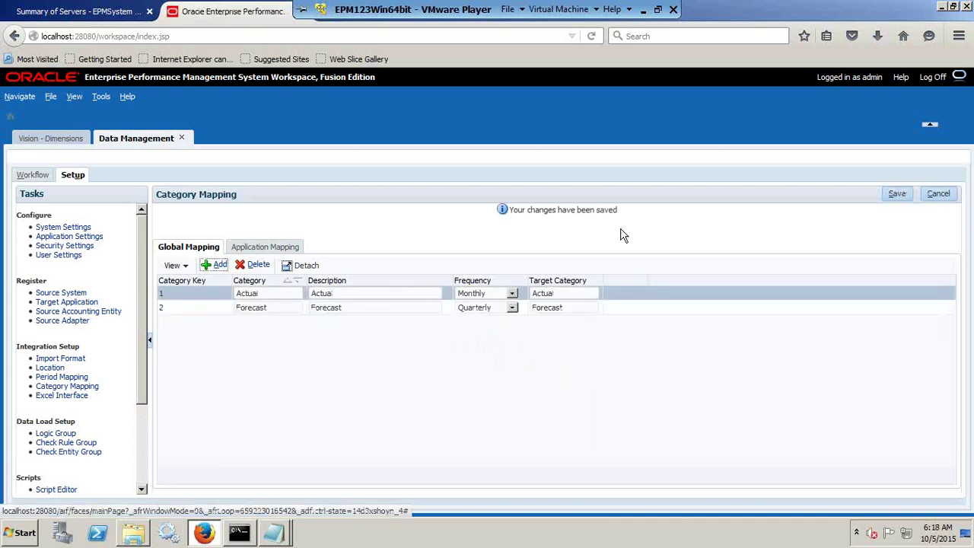
Open the data load mapping in the workflow tasks and set its point of view location to Vision_Load
{"action": "left_click", "coordinate": [32, 175]}
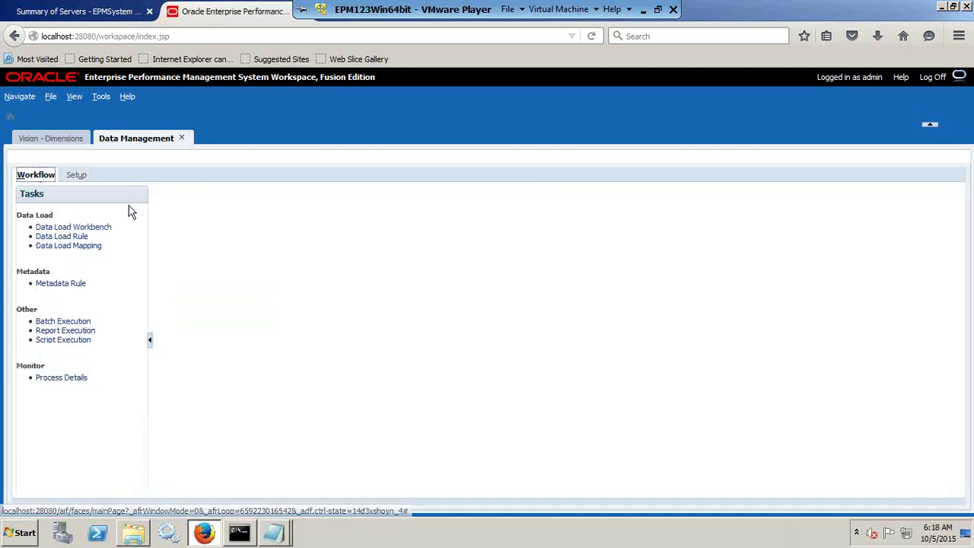
{"action": "left_click", "coordinate": [89, 248]}
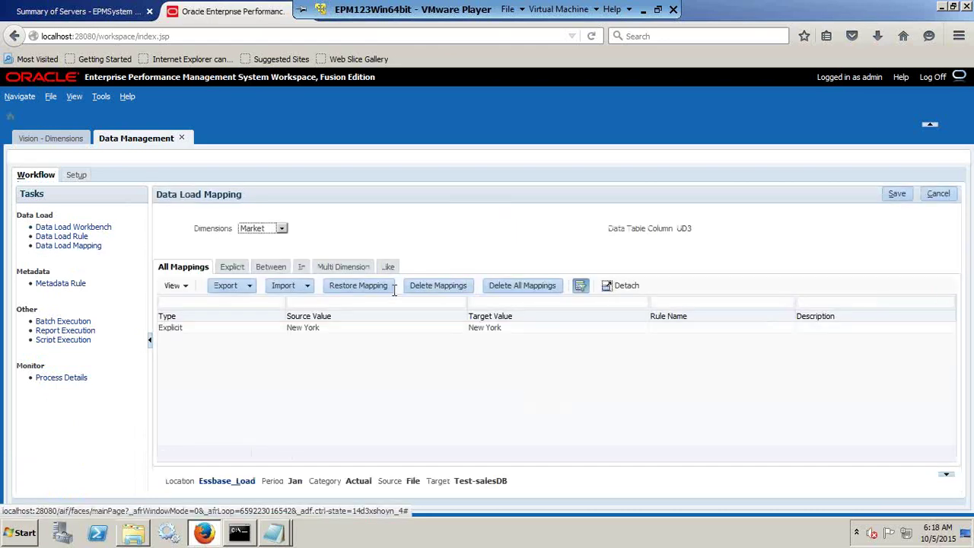
{"action": "left_click", "coordinate": [280, 228]}
{"action": "left_click", "coordinate": [273, 239]}
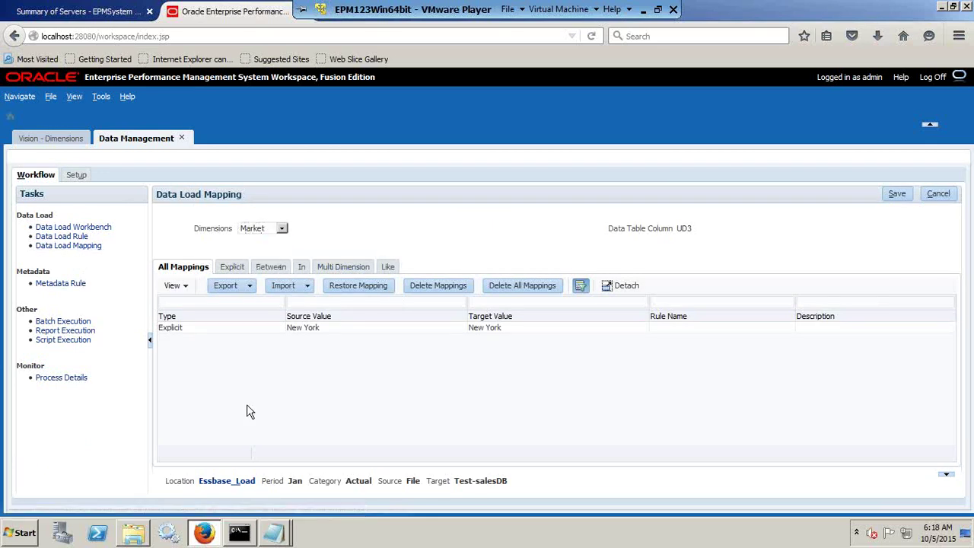
{"action": "left_click", "coordinate": [238, 484]}
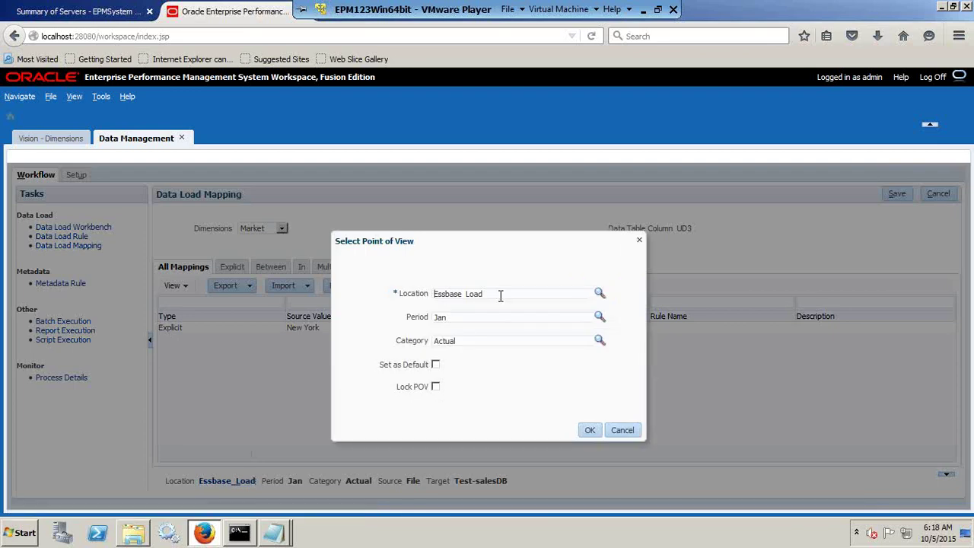
{"action": "left_click", "coordinate": [599, 293]}
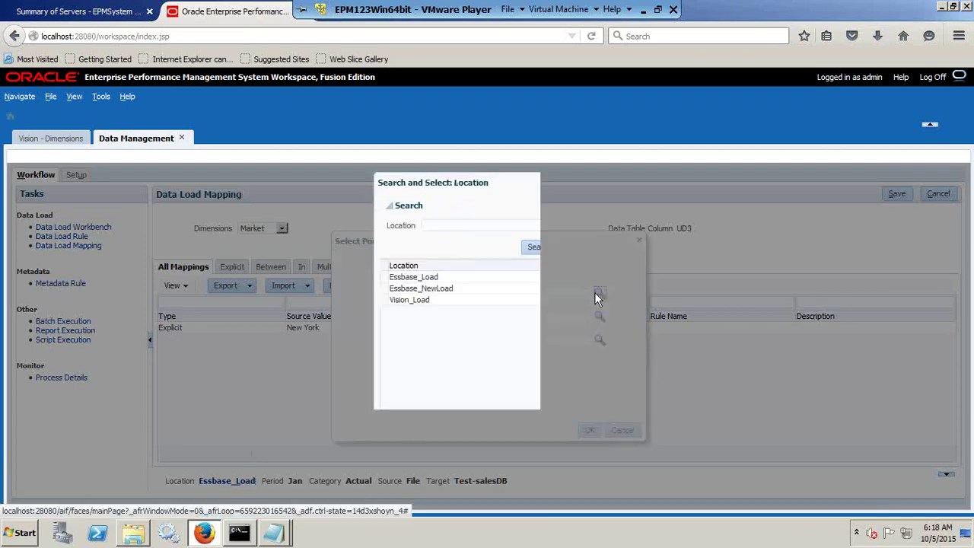
{"action": "left_click", "coordinate": [430, 300]}
{"action": "left_click", "coordinate": [548, 488]}
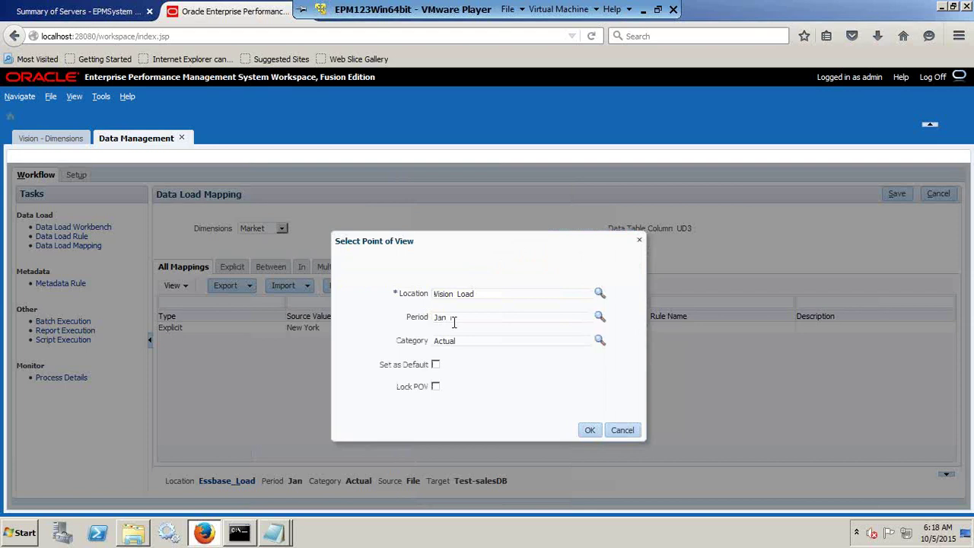
{"action": "left_click", "coordinate": [588, 430]}
Choose the Account dimension for mapping and copy Cash_101+Cash_102+Cash_103 from the untitled Notepad notes
{"action": "left_click", "coordinate": [270, 229]}
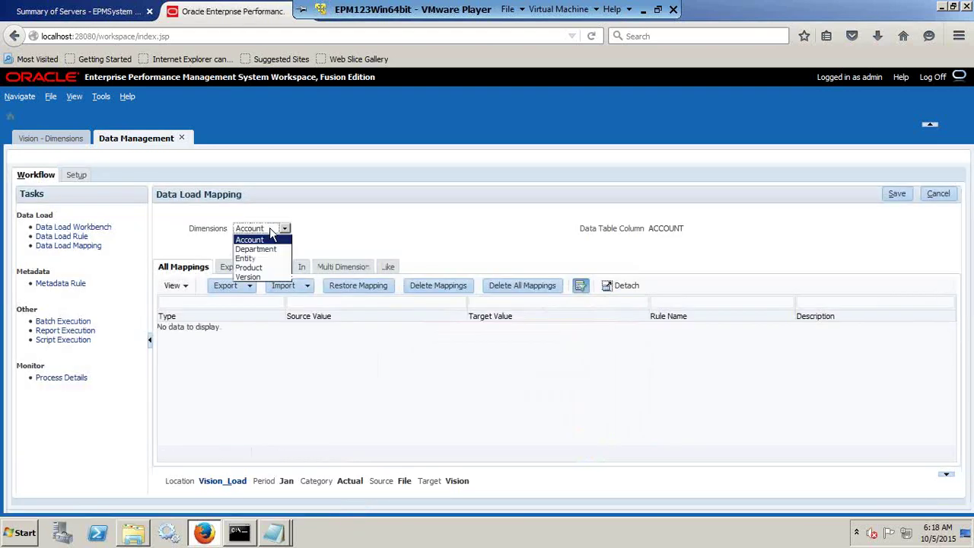
{"action": "left_click", "coordinate": [255, 238]}
{"action": "left_click", "coordinate": [273, 532]}
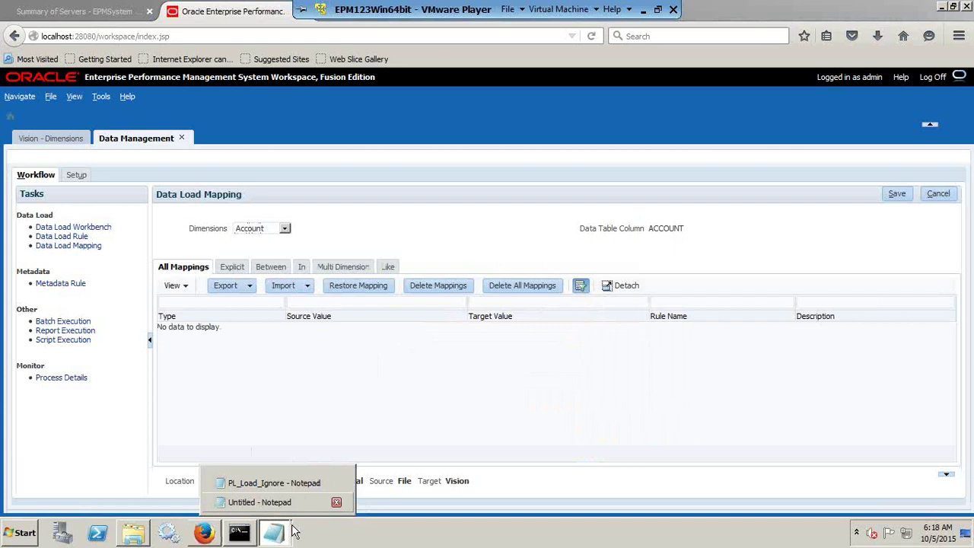
{"action": "left_click", "coordinate": [303, 501]}
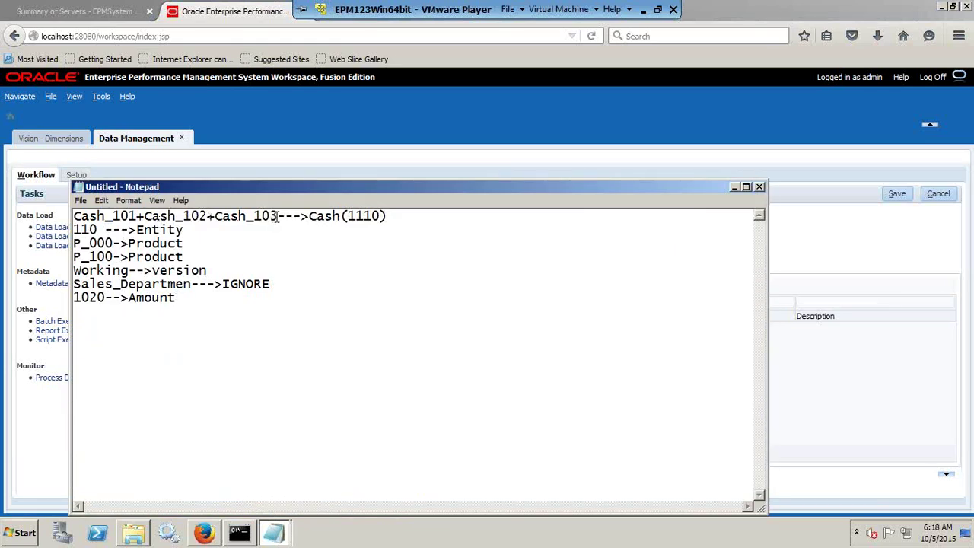
{"action": "left_click_drag", "start_coordinate": [278, 216], "coordinate": [65, 222]}
{"action": "key", "text": "ctrl+c"}
{"action": "key", "text": "alt+Tab"}
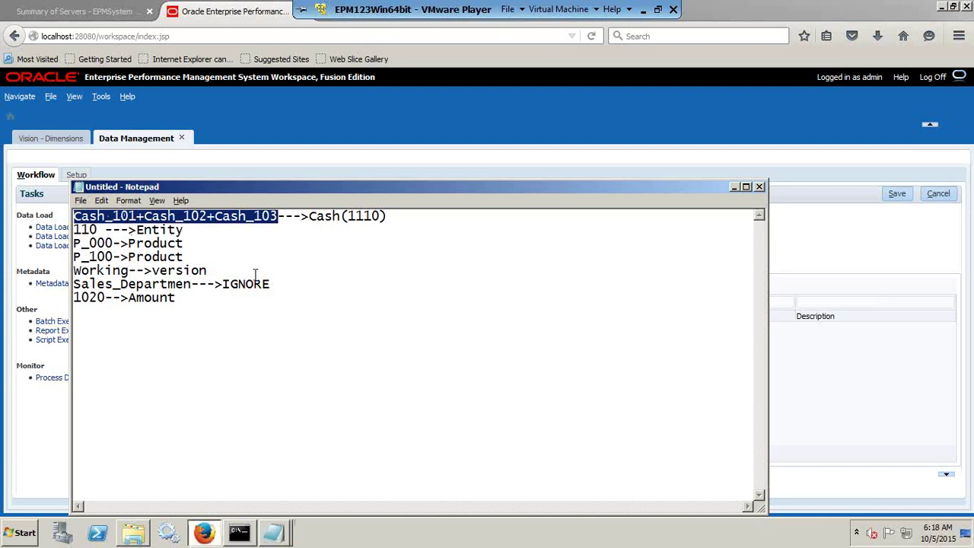
Add an In mapping for the Account dimension and paste Cash_101+Cash_102+Cash_103 as its source value
{"action": "left_click", "coordinate": [301, 267]}
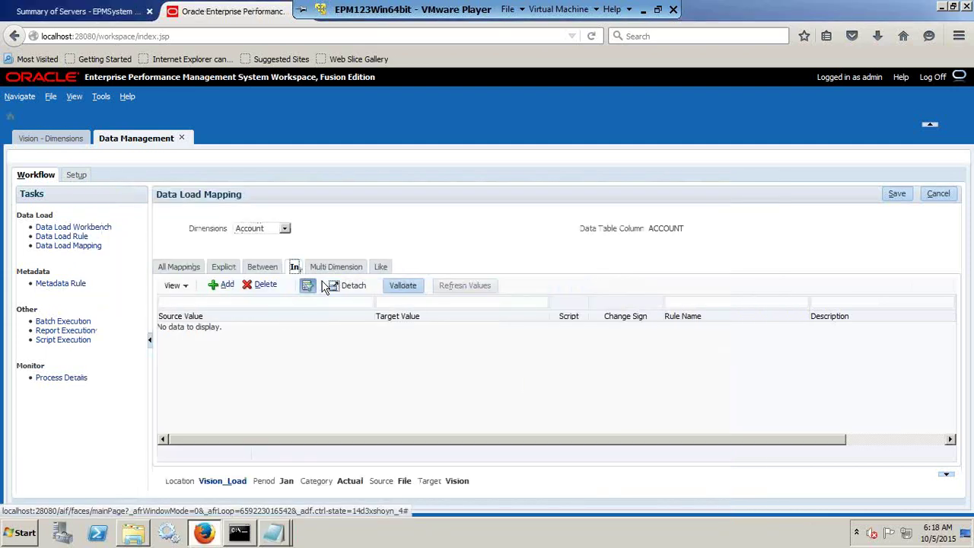
{"action": "left_click", "coordinate": [224, 285]}
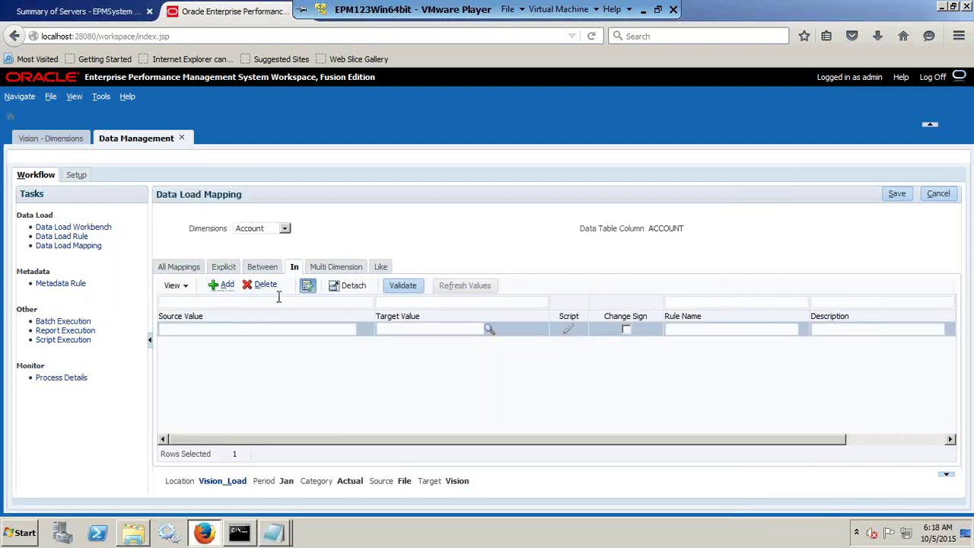
{"action": "left_click", "coordinate": [208, 329]}
{"action": "key", "text": "ctrl+v"}
{"action": "left_click", "coordinate": [208, 335]}
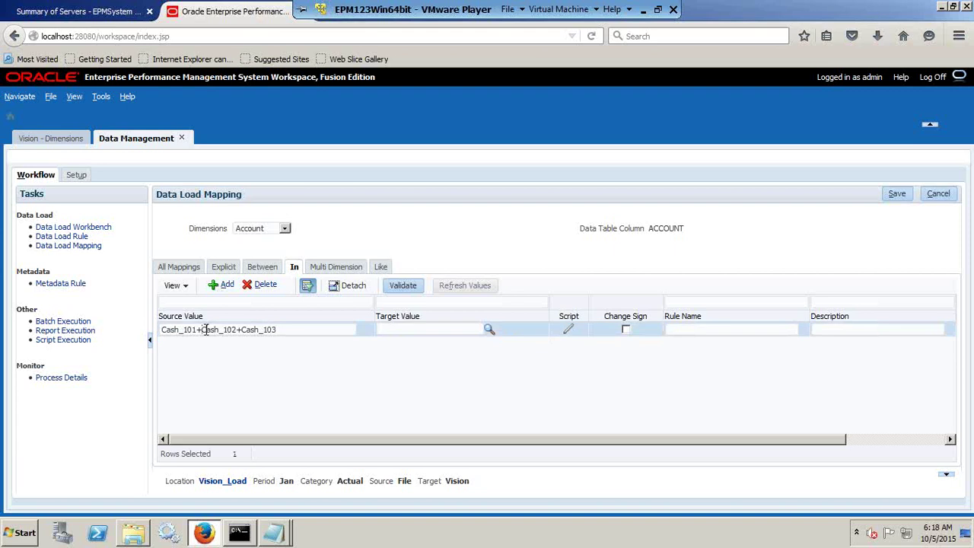
{"action": "key", "text": "F12"}
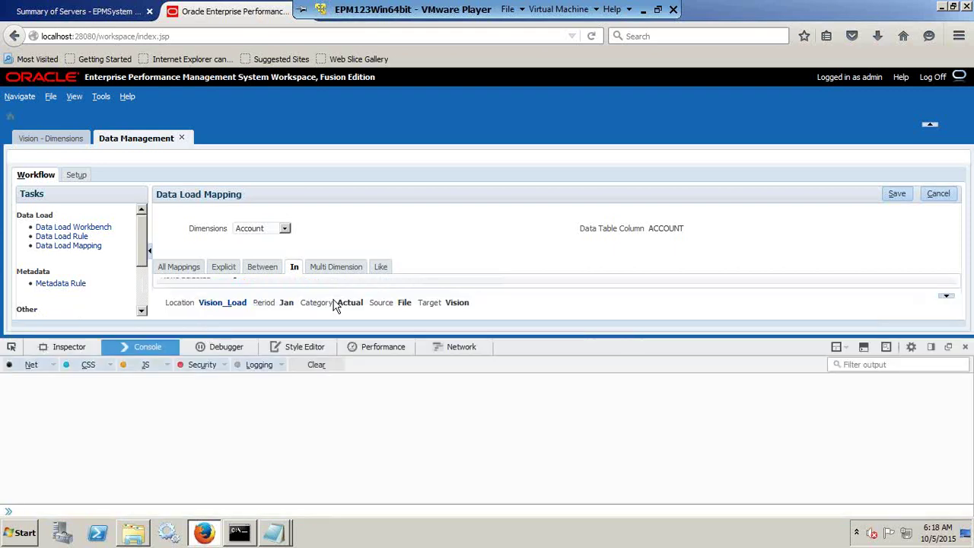
{"action": "key", "text": "F12"}
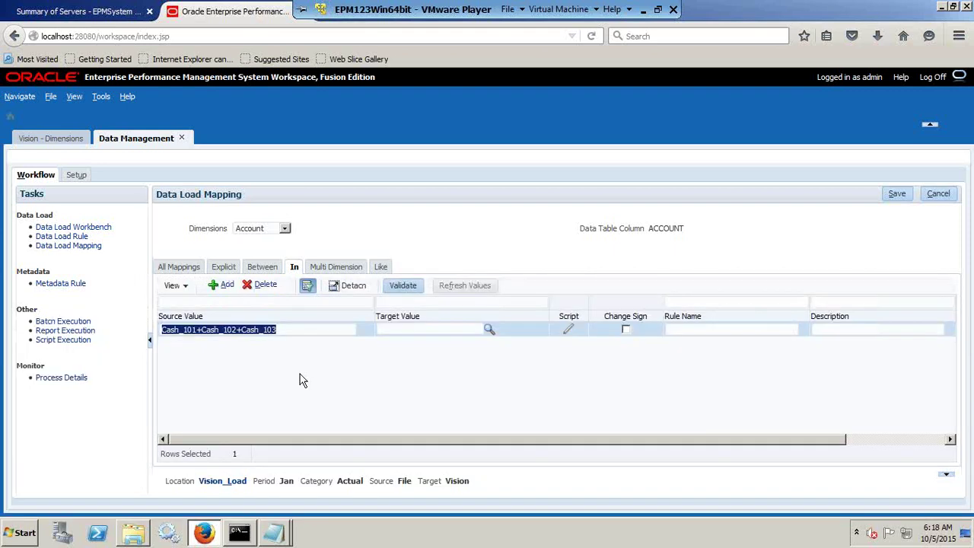
Replace the plus signs in the Account mapping's source value with commas so it reads Cash_101,Cash_102,Cash_103
{"action": "left_click", "coordinate": [247, 337]}
{"action": "key", "text": "Delete"}
{"action": "type", "text": ","}
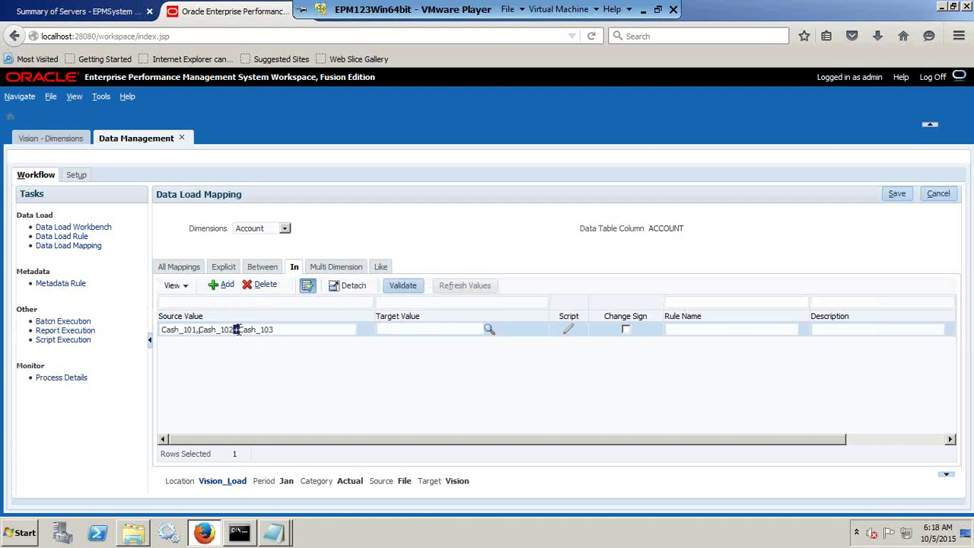
{"action": "type", "text": ","}
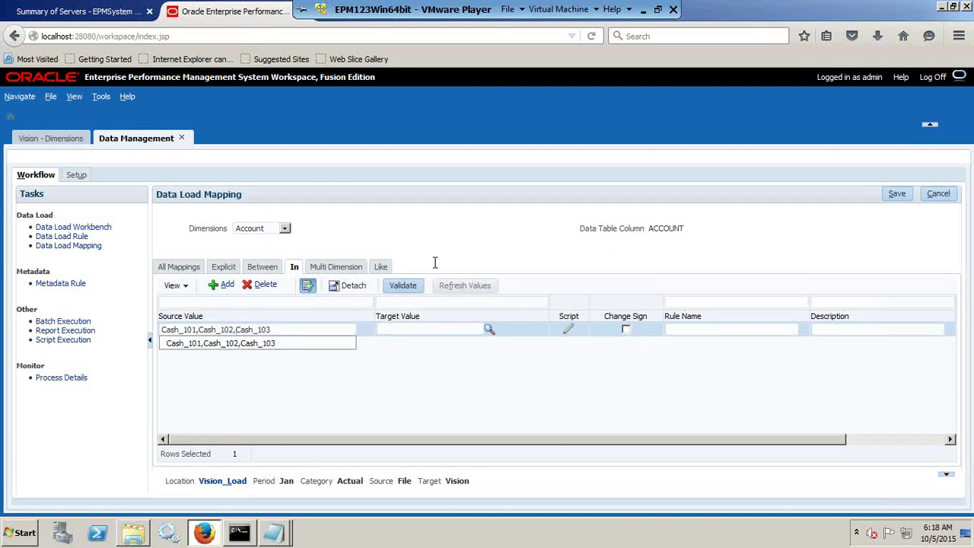
Open the member selector for the Account mapping's target value and refresh the members for Plan1
{"action": "left_click", "coordinate": [432, 328]}
{"action": "type", "text": "1110"}
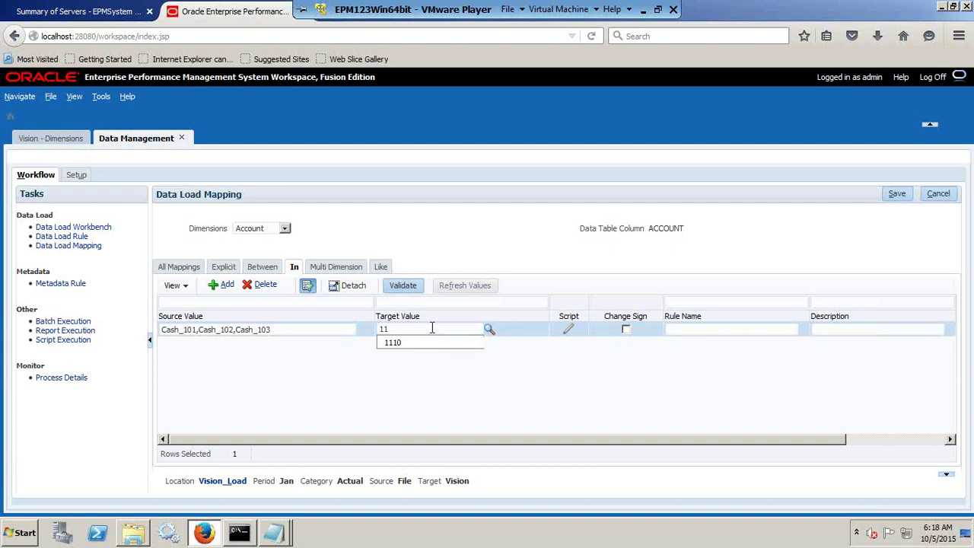
{"action": "left_click", "coordinate": [489, 331]}
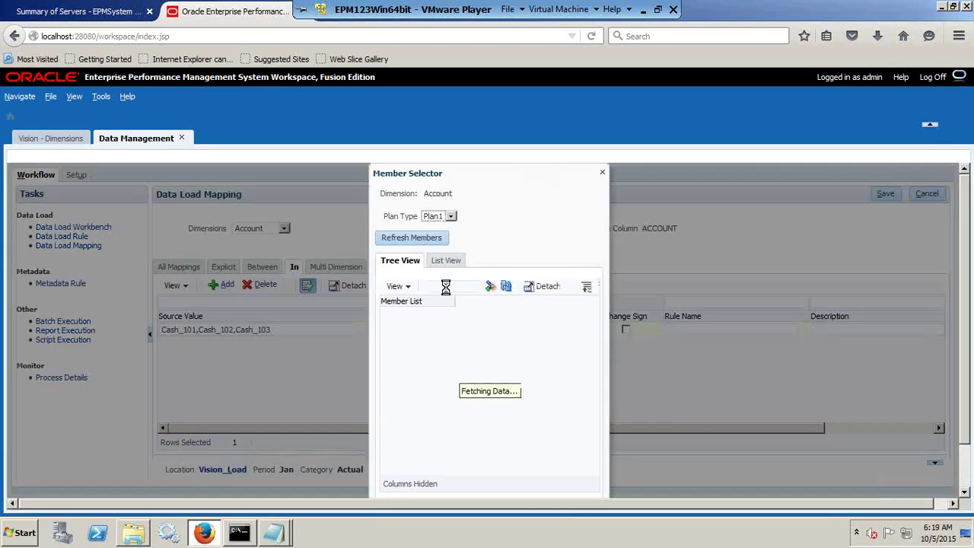
{"action": "left_click", "coordinate": [417, 236]}
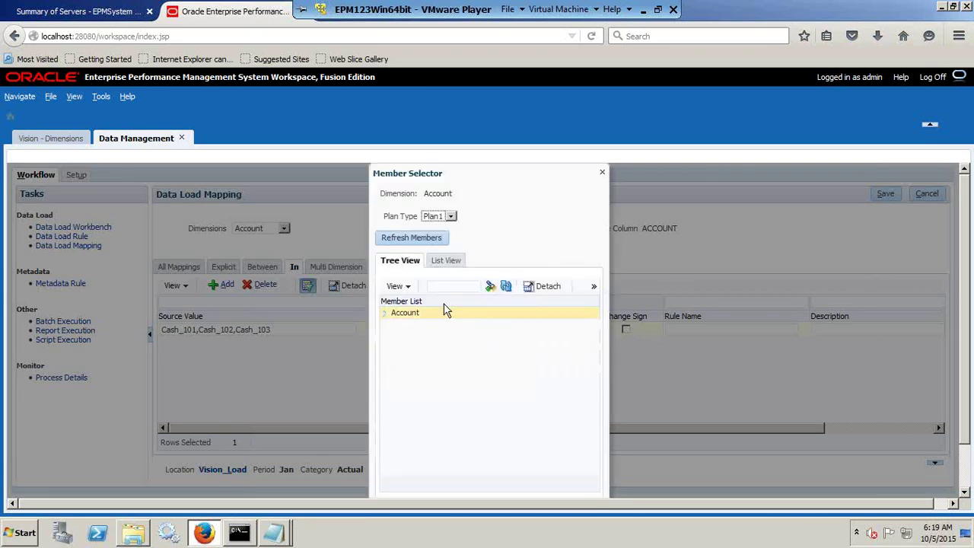
Expand the Account hierarchy through AllA, BS, 1001, 1010 and 1100, and choose member 1110 as the target value
{"action": "left_click", "coordinate": [384, 315]}
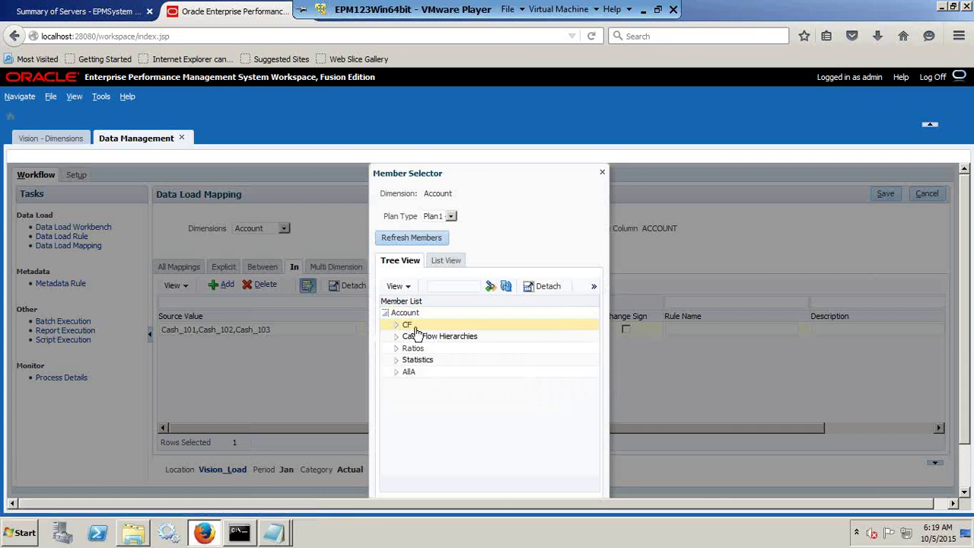
{"action": "left_click", "coordinate": [396, 373]}
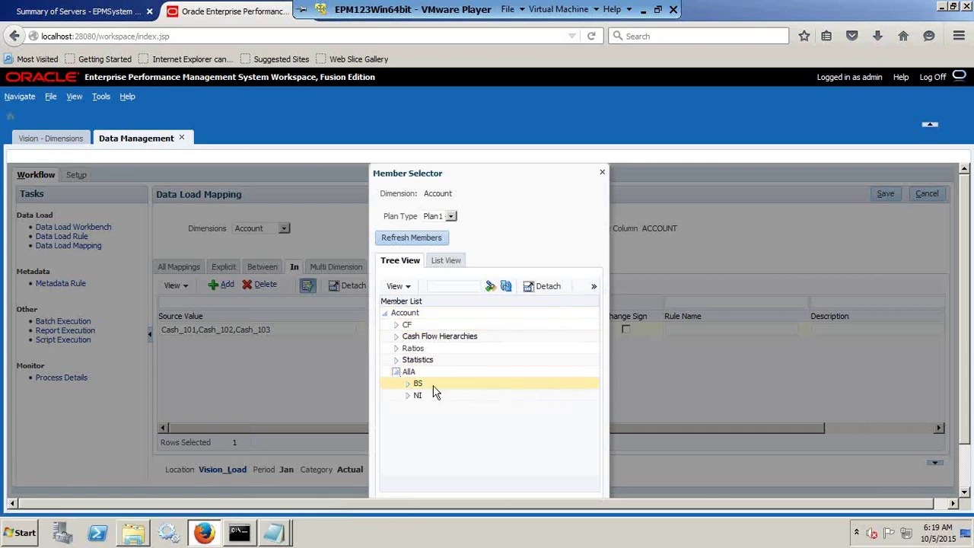
{"action": "left_click", "coordinate": [407, 383]}
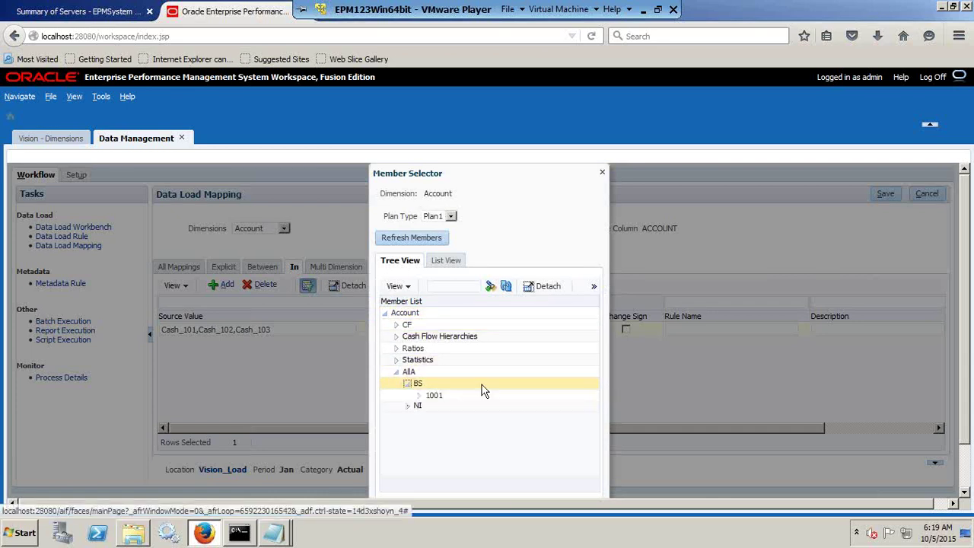
{"action": "left_click", "coordinate": [419, 395]}
{"action": "left_click", "coordinate": [431, 407]}
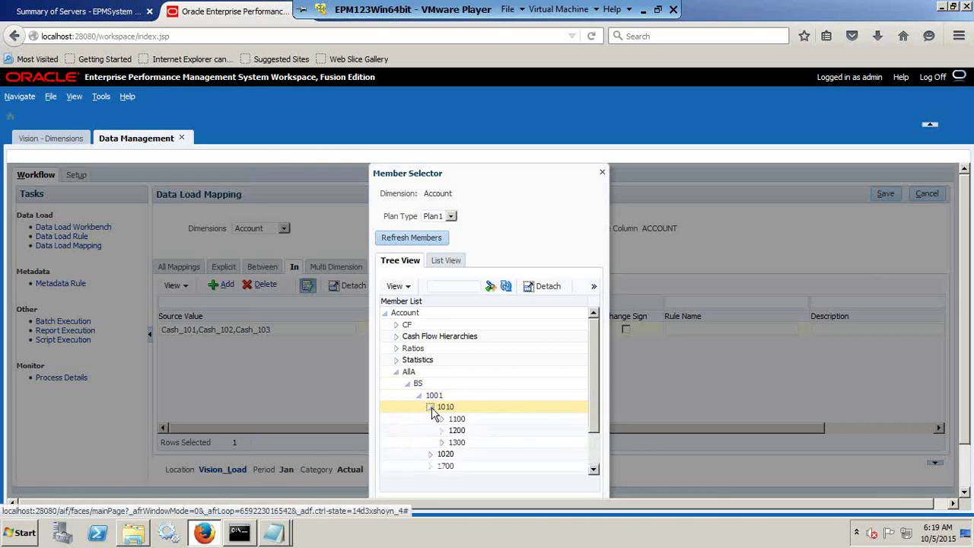
{"action": "left_click", "coordinate": [442, 419]}
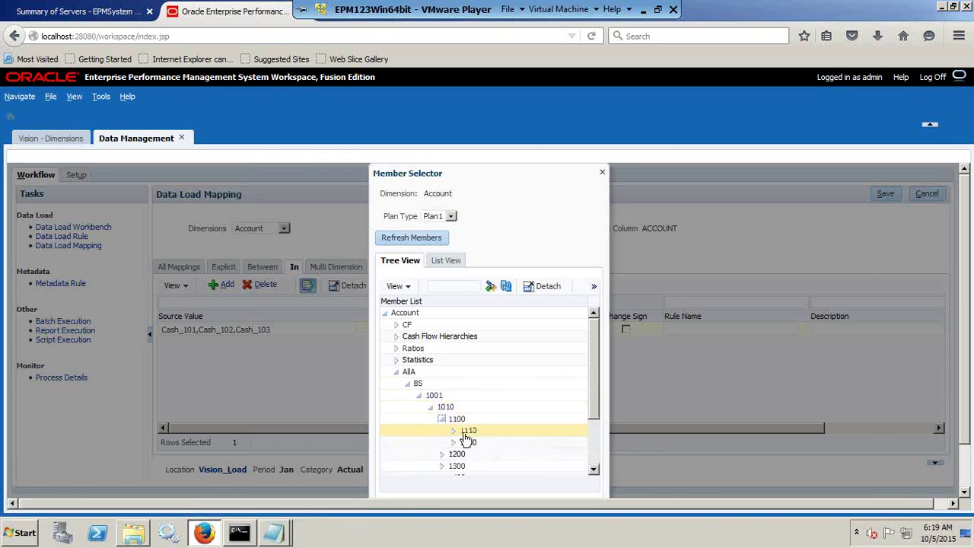
{"action": "left_click", "coordinate": [489, 430]}
{"action": "scroll", "coordinate": [641, 454], "scroll_direction": "down", "scroll_amount": 1}
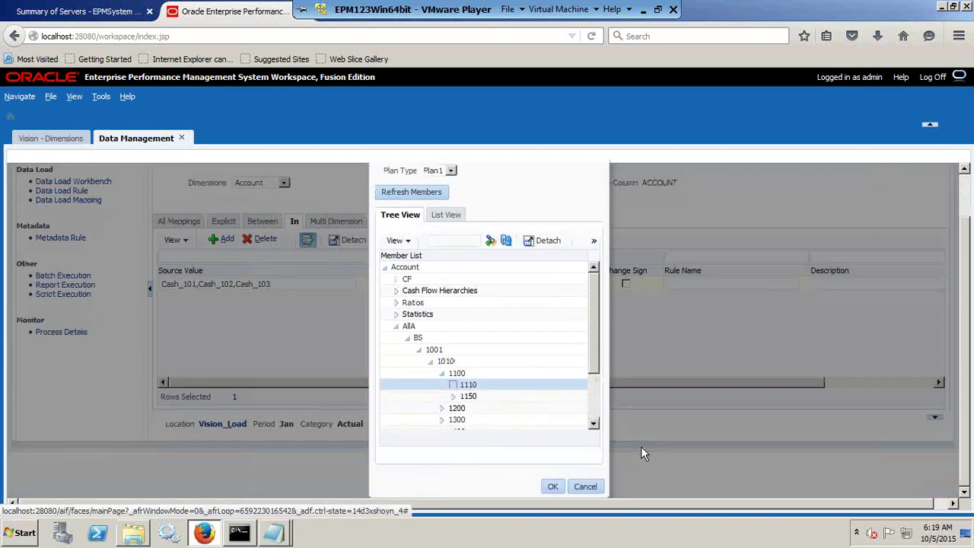
{"action": "left_click", "coordinate": [556, 484]}
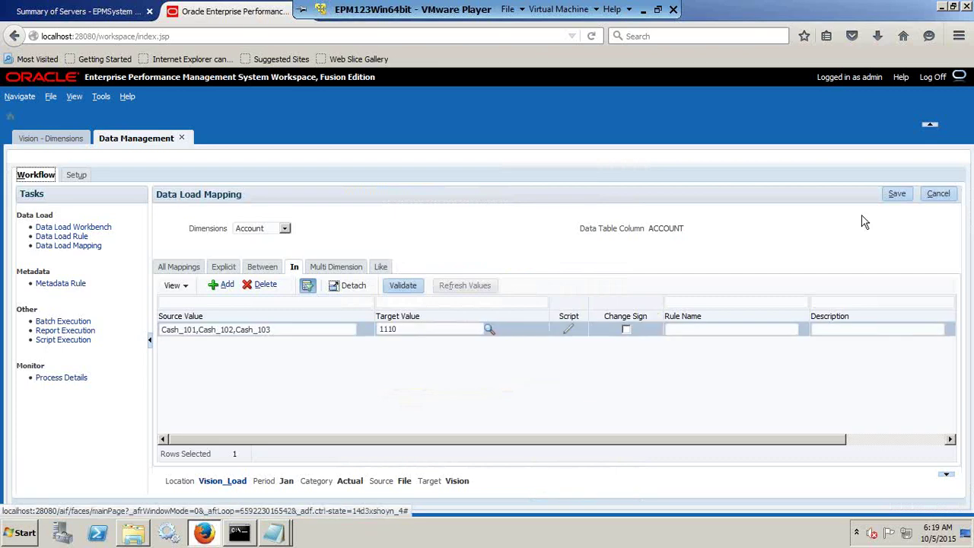
Name the Account mapping rule AllAccounts and save the mapping
{"action": "left_click", "coordinate": [718, 331]}
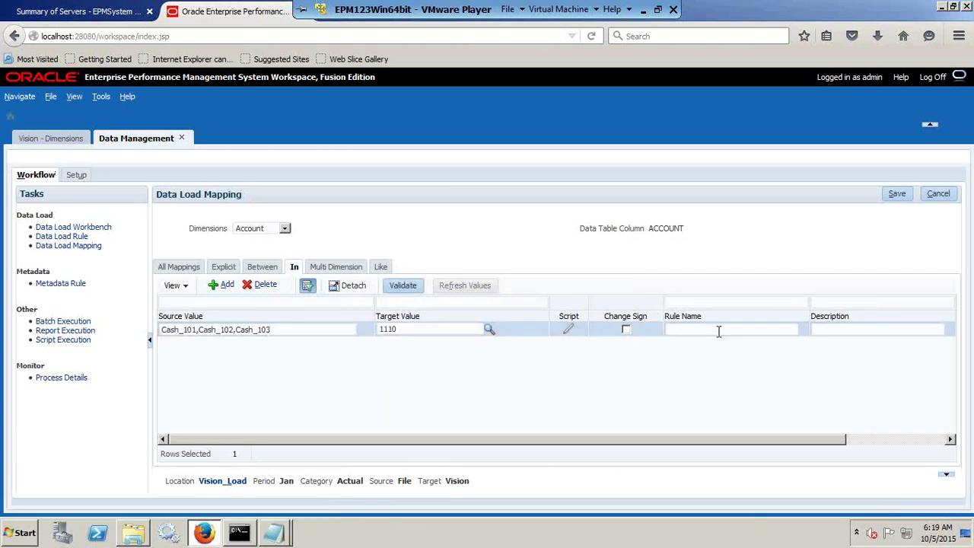
{"action": "type", "text": "AllAccounts"}
{"action": "left_click", "coordinate": [898, 197]}
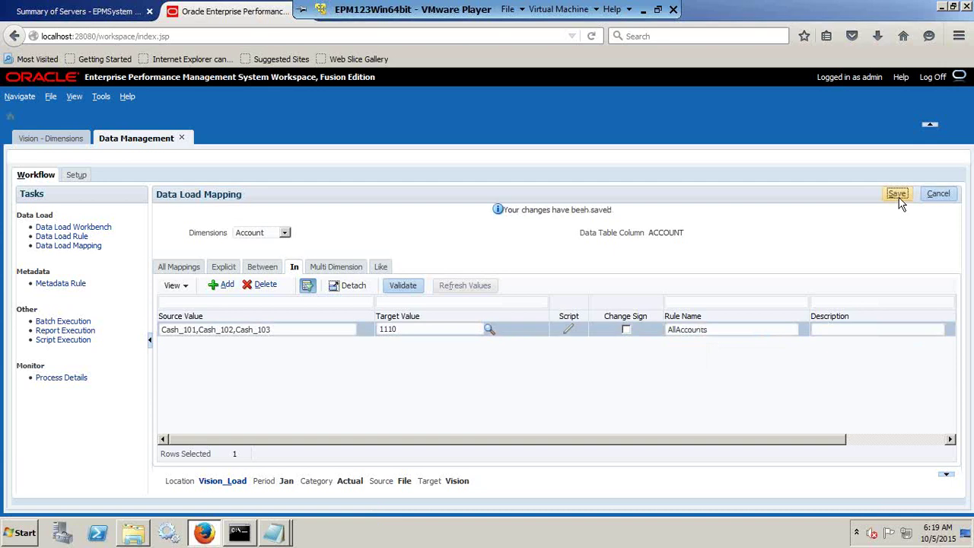
Add an In mapping for the Department dimension with source value Department and target value IGNORE
{"action": "left_click", "coordinate": [274, 233]}
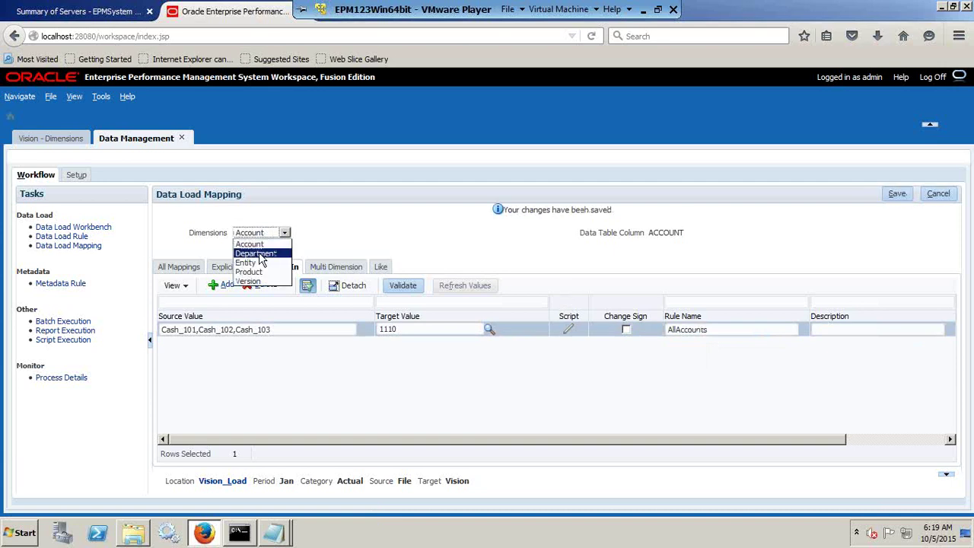
{"action": "left_click", "coordinate": [257, 253]}
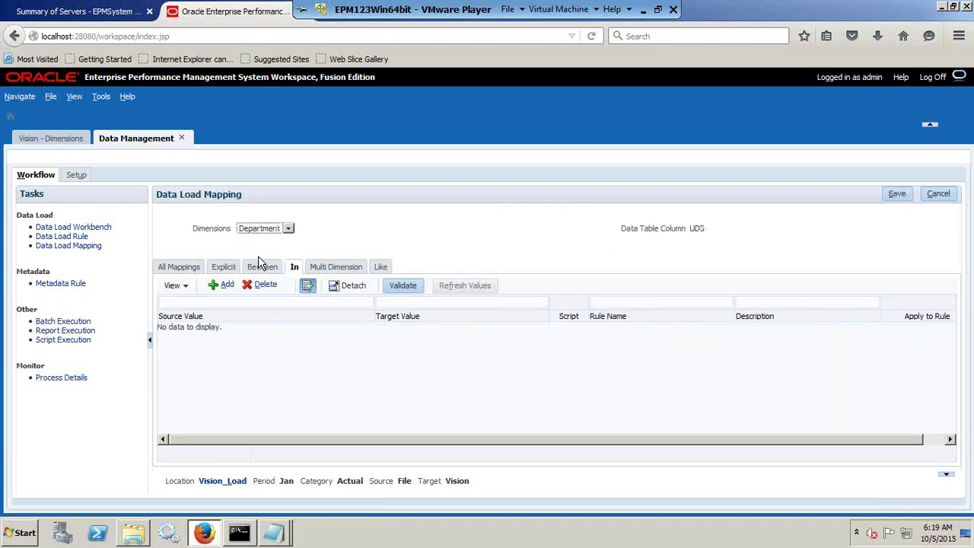
{"action": "left_click", "coordinate": [223, 283]}
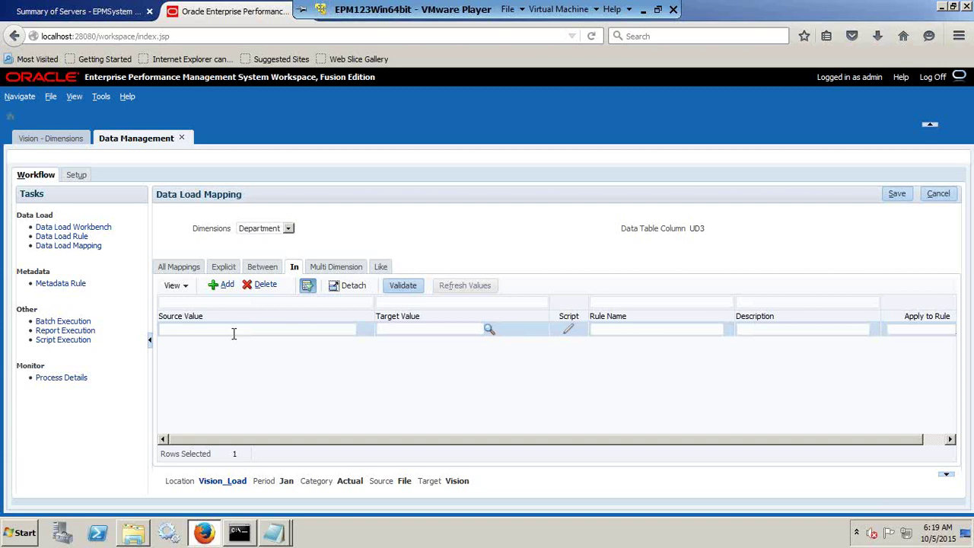
{"action": "type", "text": "De"}
{"action": "key", "text": "Down"}
{"action": "key", "text": "Tab"}
{"action": "type", "text": "IG"}
{"action": "key", "text": "Down"}
{"action": "key", "text": "Tab"}
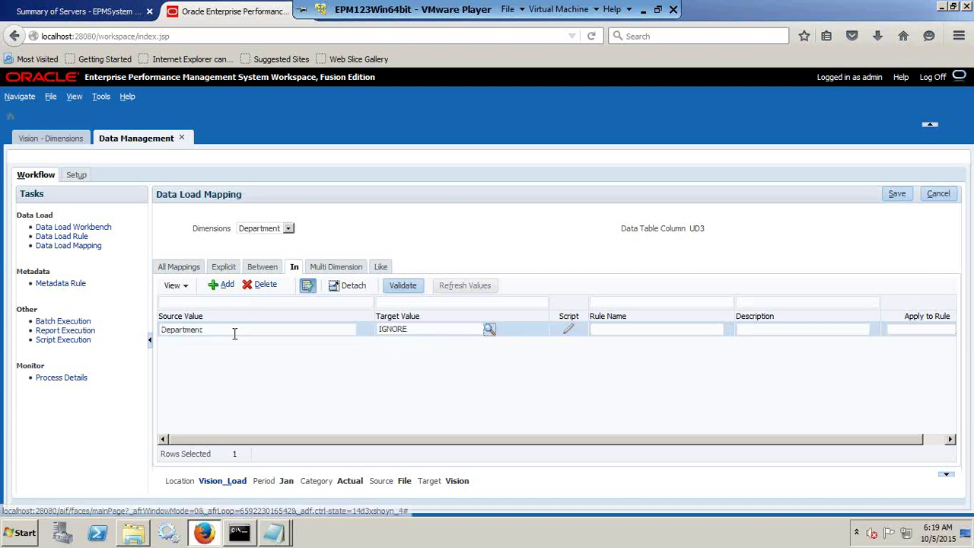
Name the Department mapping rule Ignore_load and save the mapping
{"action": "left_click", "coordinate": [602, 329]}
{"action": "type", "text": "Ig"}
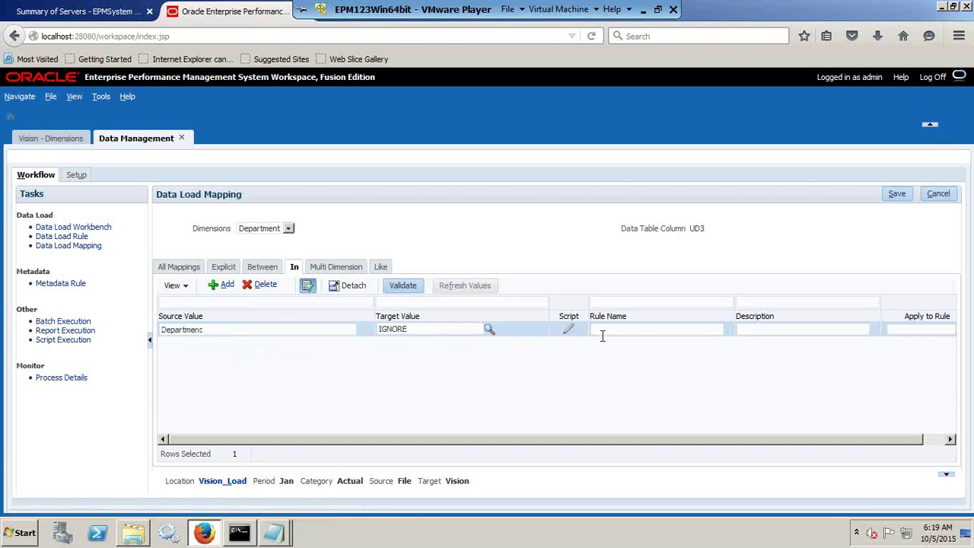
{"action": "type", "text": "nor"}
{"action": "key", "text": "Down"}
{"action": "key", "text": "Tab"}
{"action": "left_click", "coordinate": [897, 191]}
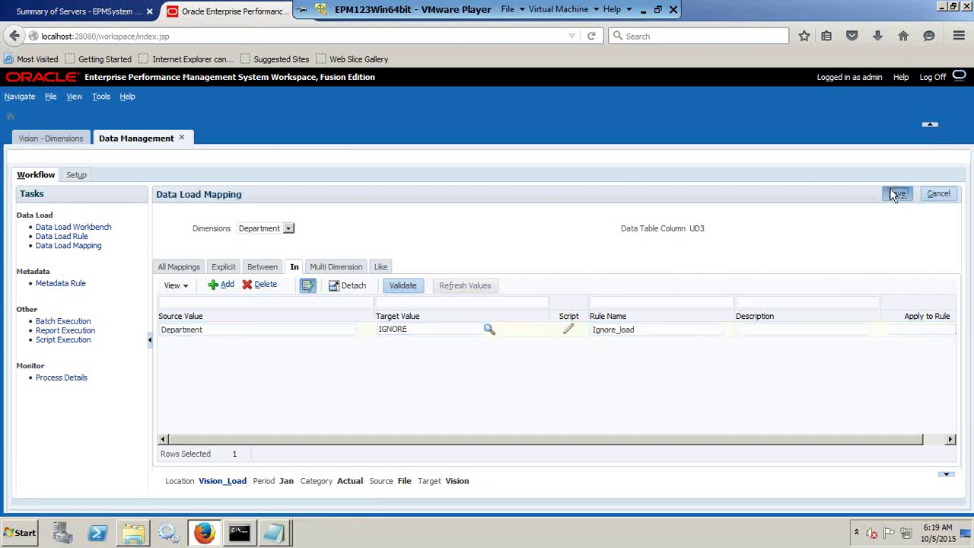
Add an In mapping for the Entity dimension, check the entity codes in the PL_Load_Ignore file, and enter 110 as source value
{"action": "left_click", "coordinate": [259, 233]}
{"action": "left_click", "coordinate": [251, 262]}
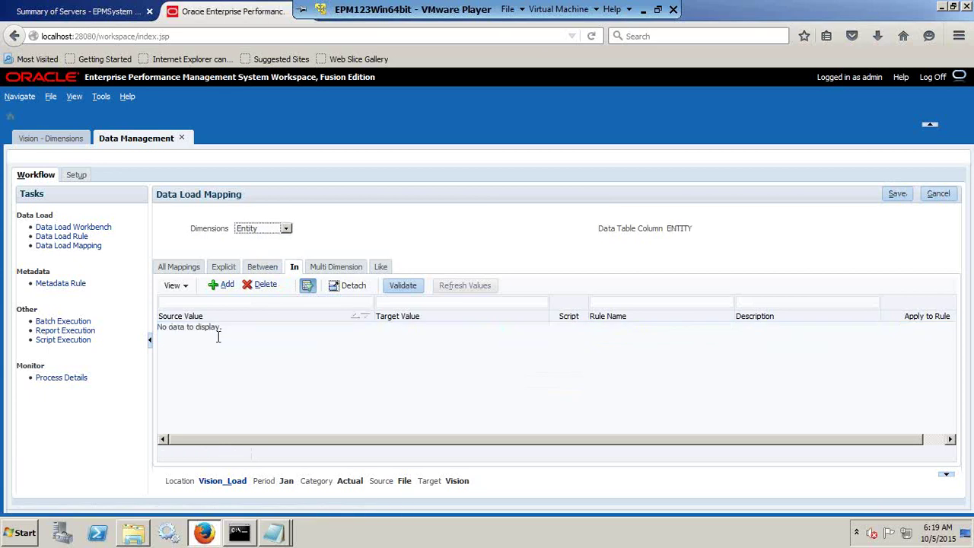
{"action": "left_click", "coordinate": [220, 284]}
{"action": "left_click", "coordinate": [273, 533]}
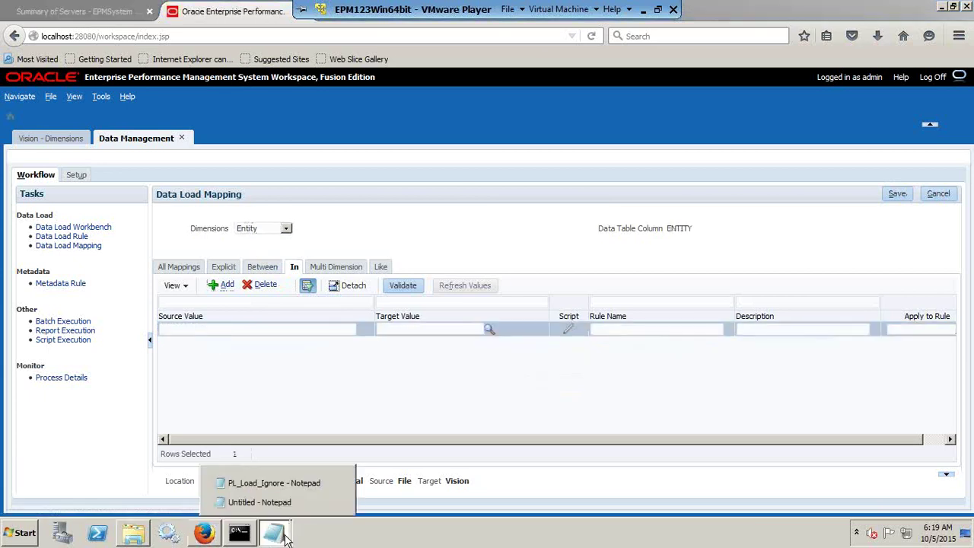
{"action": "left_click", "coordinate": [291, 483]}
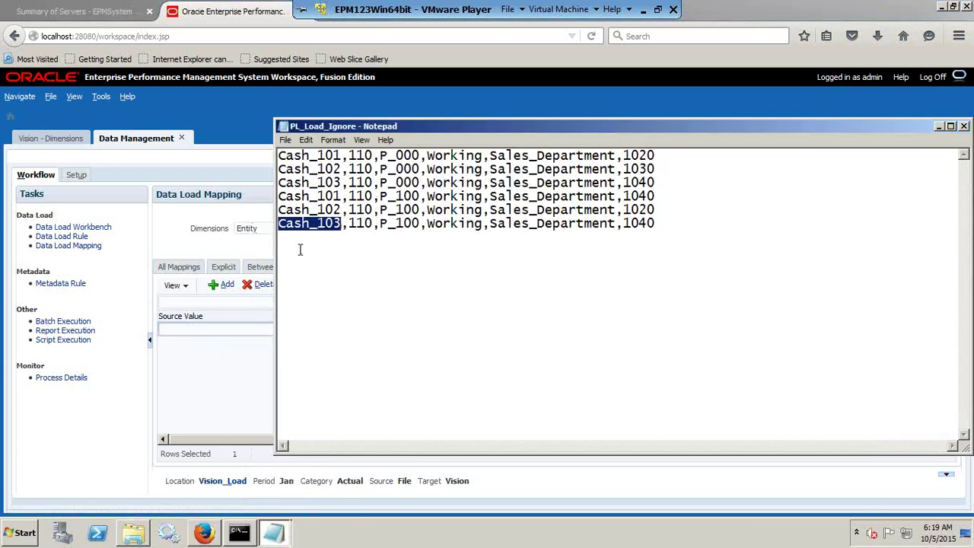
{"action": "left_click", "coordinate": [213, 329]}
{"action": "type", "text": "110,"}
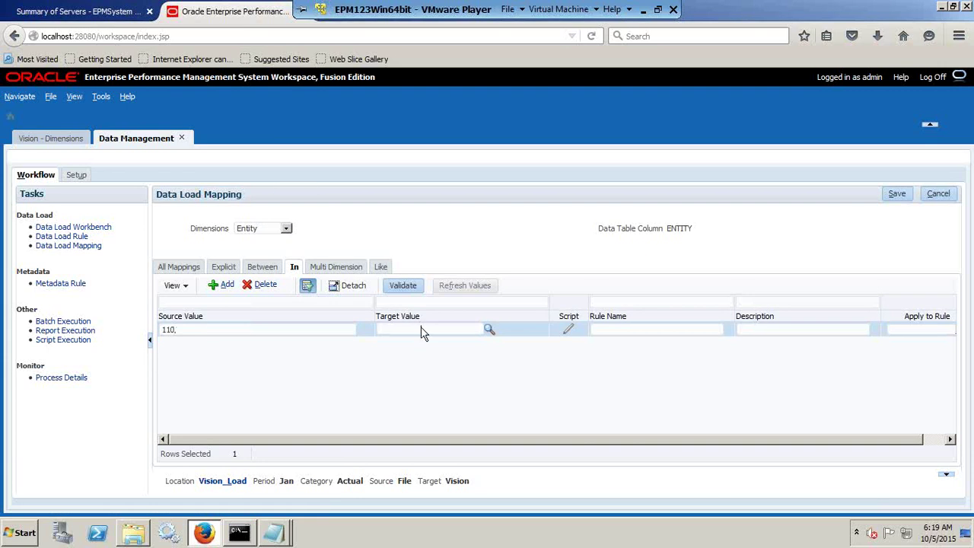
Set the Entity mapping's target value to 110 and rule name to Entity_Map, then look at the Explicit mappings and return to In
{"action": "key", "text": "Tab"}
{"action": "type", "text": "11"}
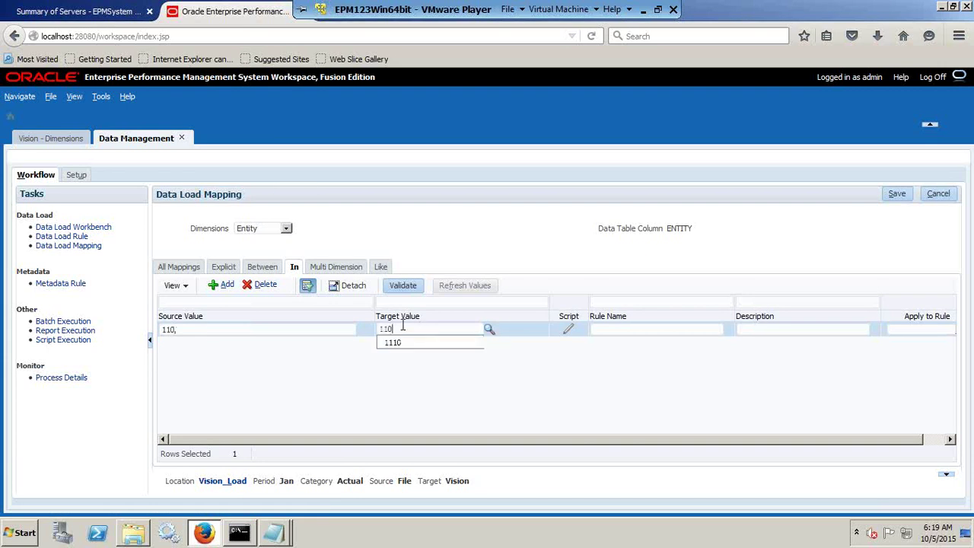
{"action": "type", "text": "0"}
{"action": "left_click", "coordinate": [624, 357]}
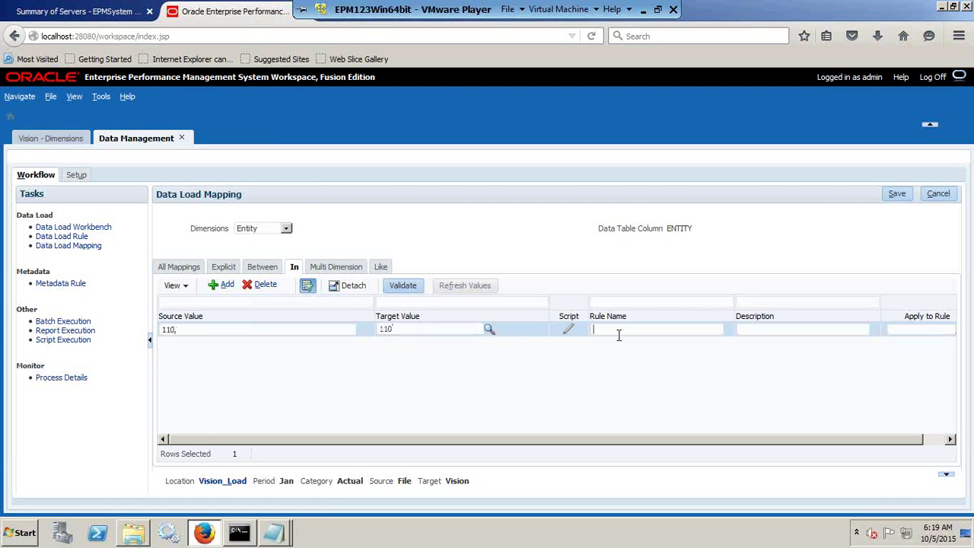
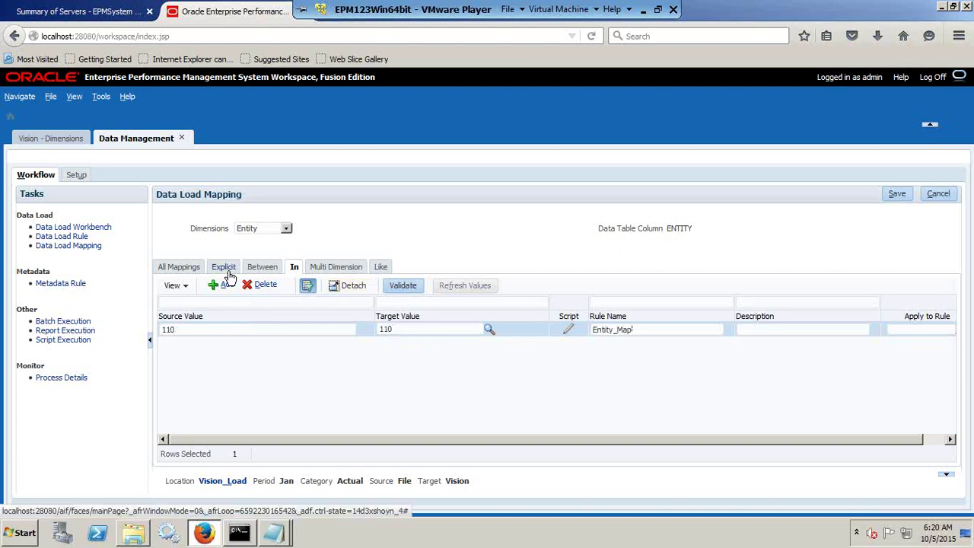
{"action": "left_click", "coordinate": [227, 271]}
{"action": "left_click", "coordinate": [293, 267]}
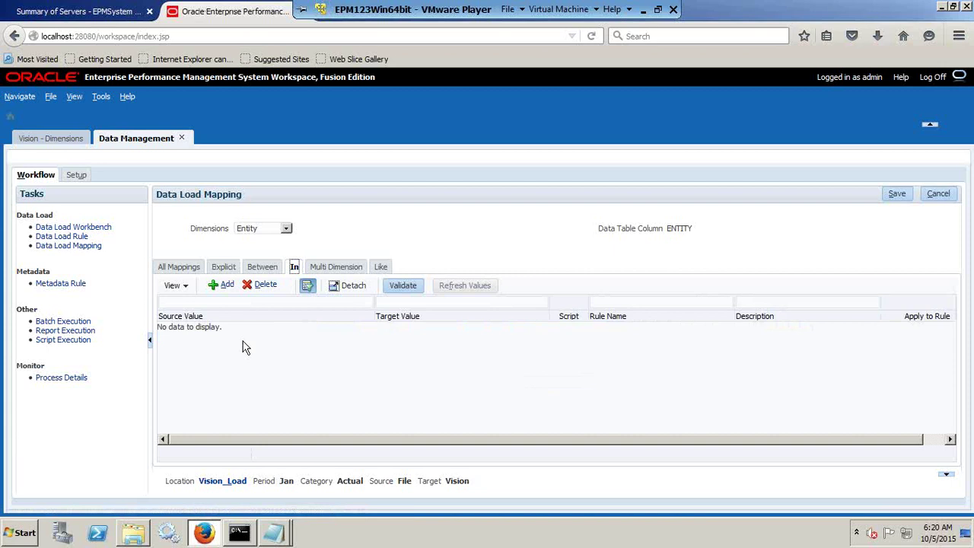
Return to the Department dimension and try to delete its Ignore_load In mapping
{"action": "left_click", "coordinate": [284, 228]}
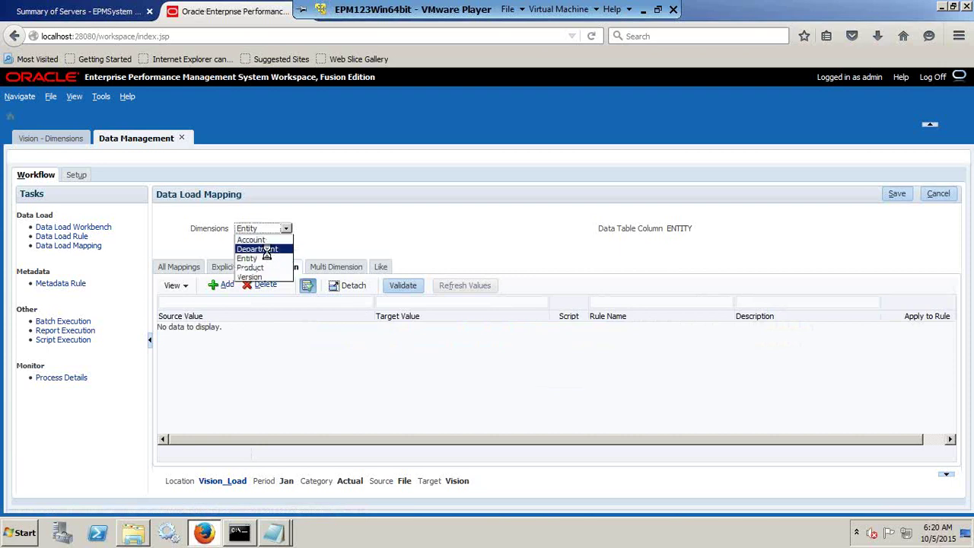
{"action": "left_click", "coordinate": [268, 251]}
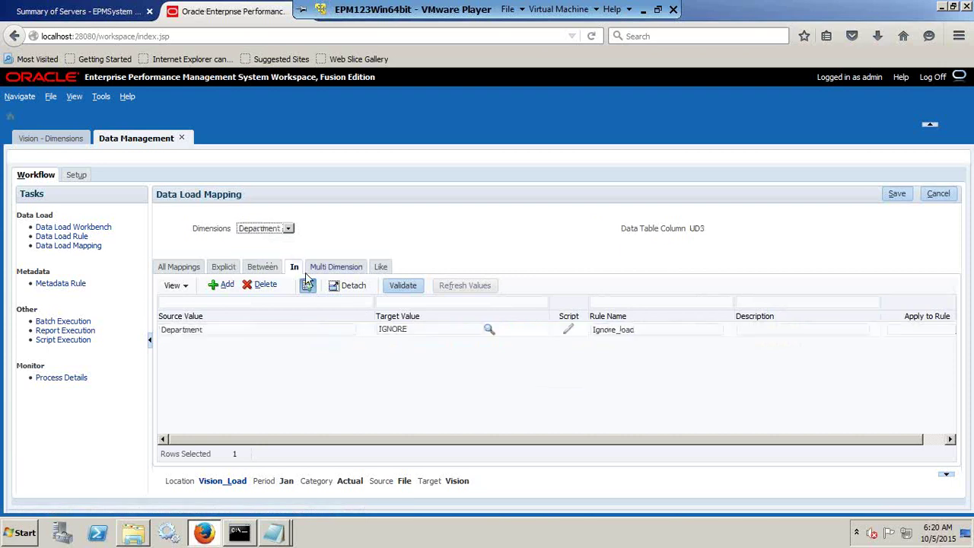
{"action": "left_click", "coordinate": [263, 285]}
{"action": "left_click", "coordinate": [564, 355]}
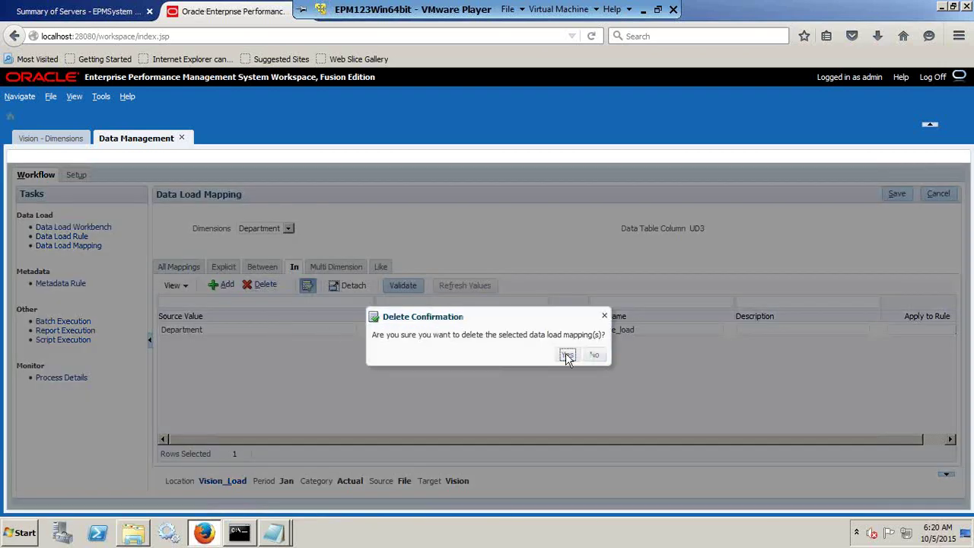
{"action": "left_click", "coordinate": [725, 262]}
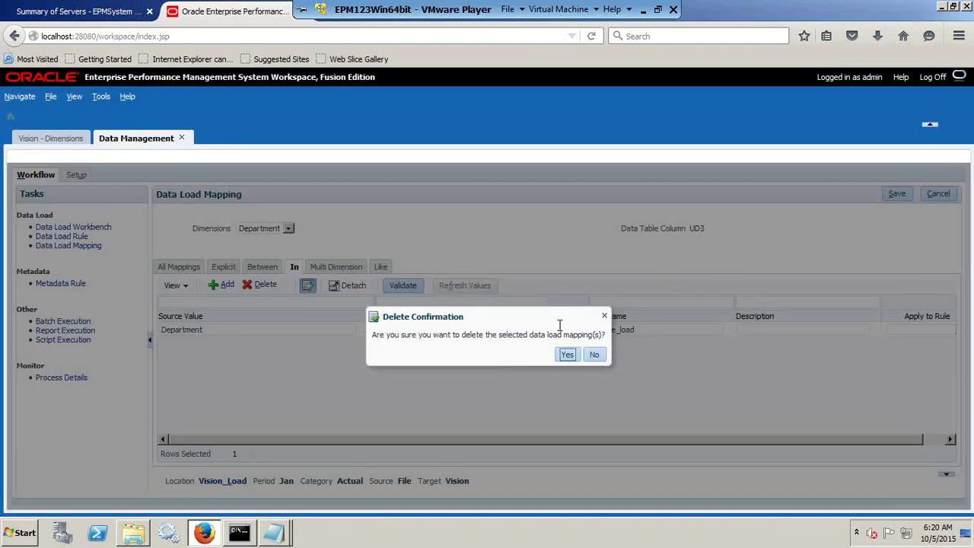
{"action": "left_click", "coordinate": [567, 355]}
{"action": "left_click", "coordinate": [723, 271]}
{"action": "left_click", "coordinate": [594, 354]}
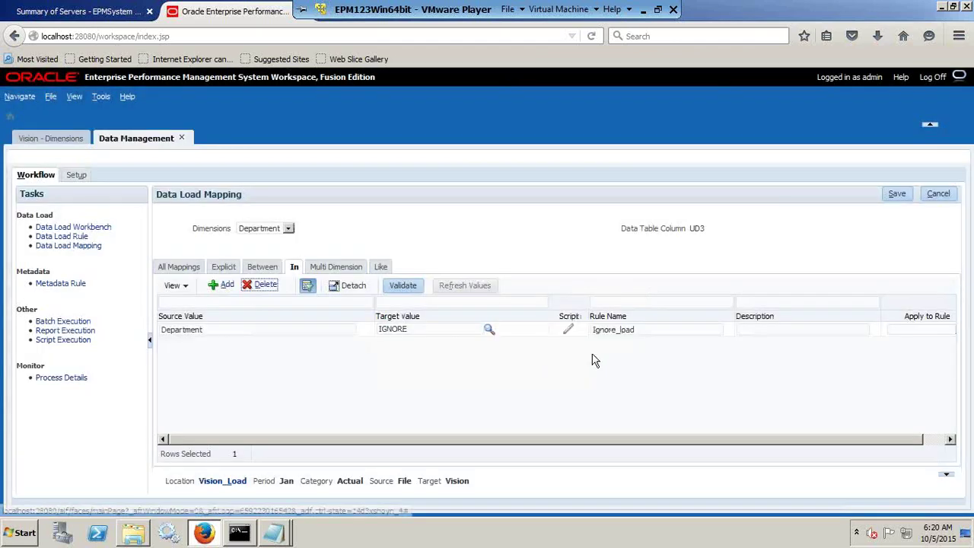
Add an Explicit mapping for the Department dimension with source value Sales_Department, copied from the PL_Load_Ignore file
{"action": "left_click", "coordinate": [225, 268]}
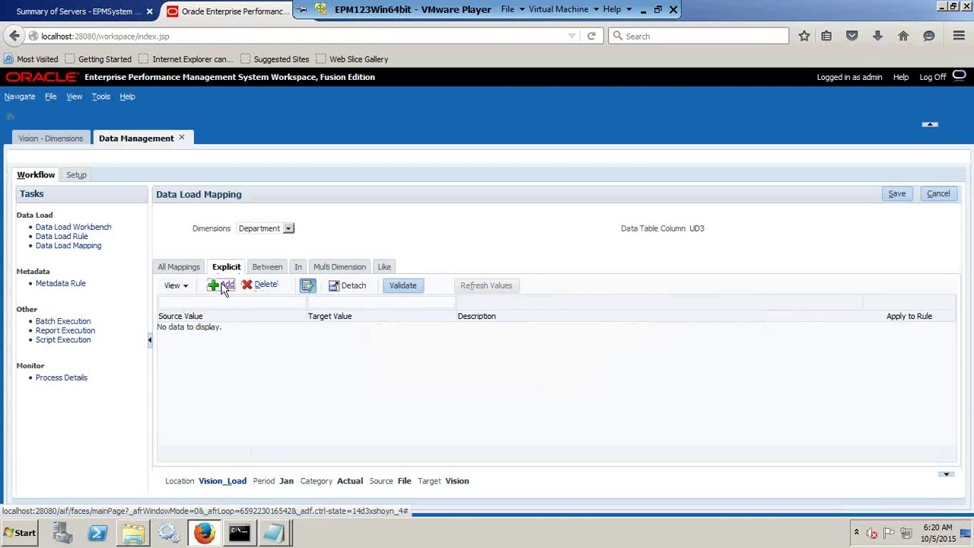
{"action": "left_click", "coordinate": [220, 285]}
{"action": "left_click", "coordinate": [181, 328]}
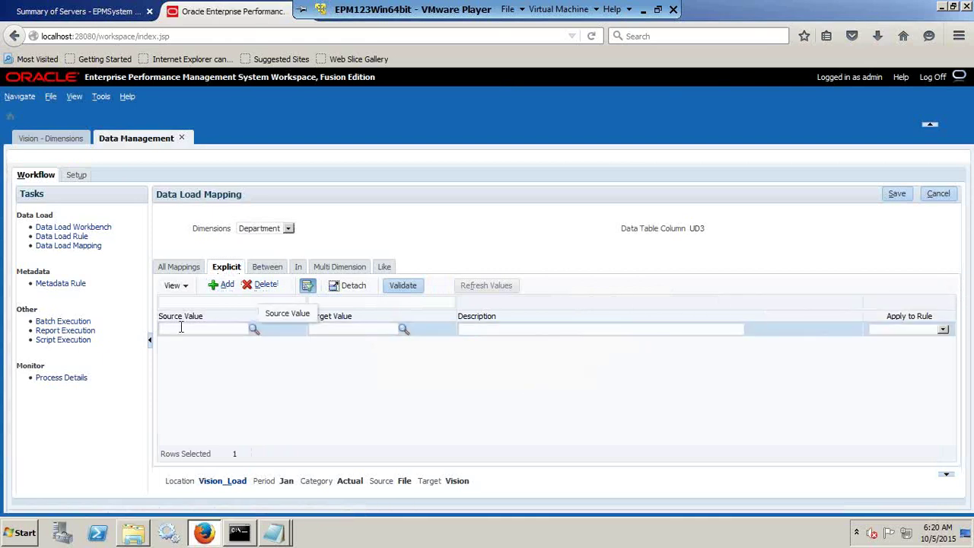
{"action": "key", "text": "alt+Tab"}
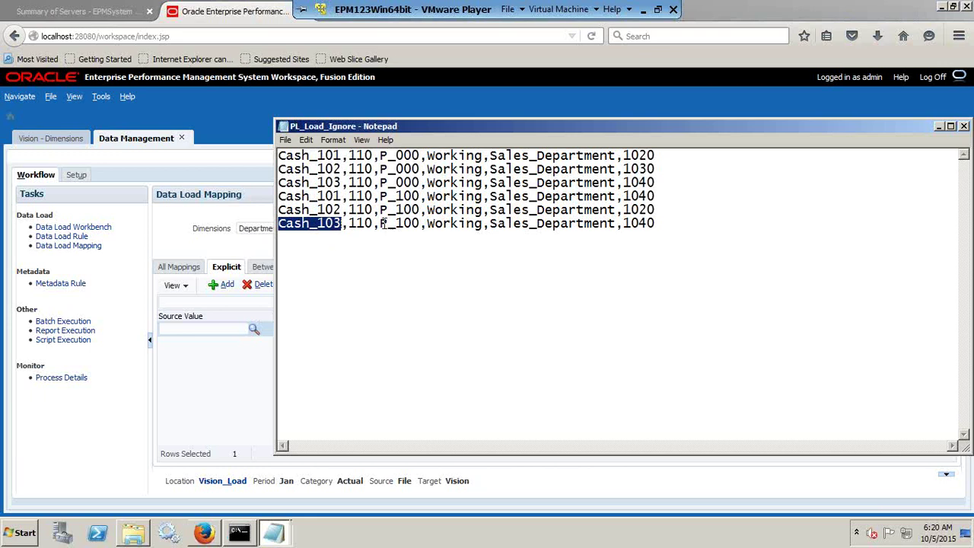
{"action": "left_click", "coordinate": [191, 328]}
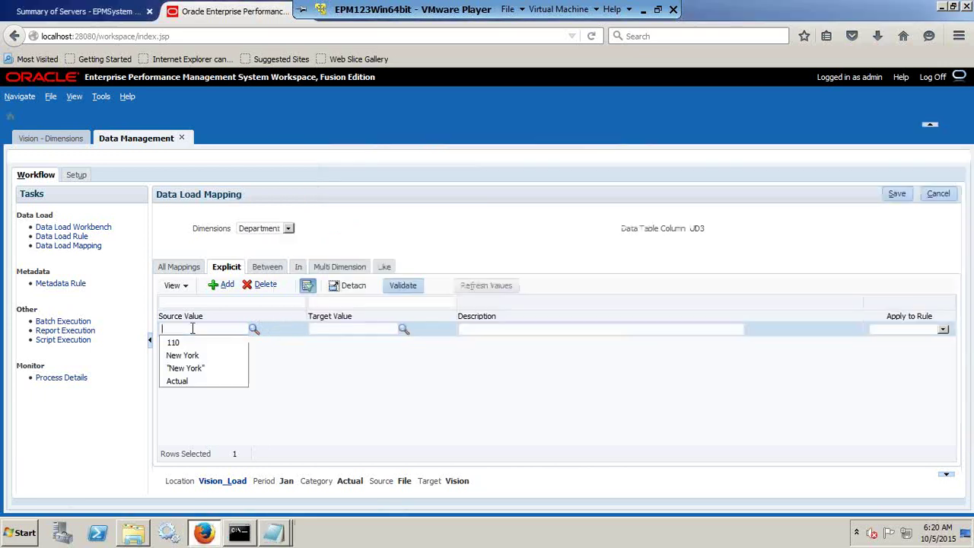
{"action": "key", "text": "Escape"}
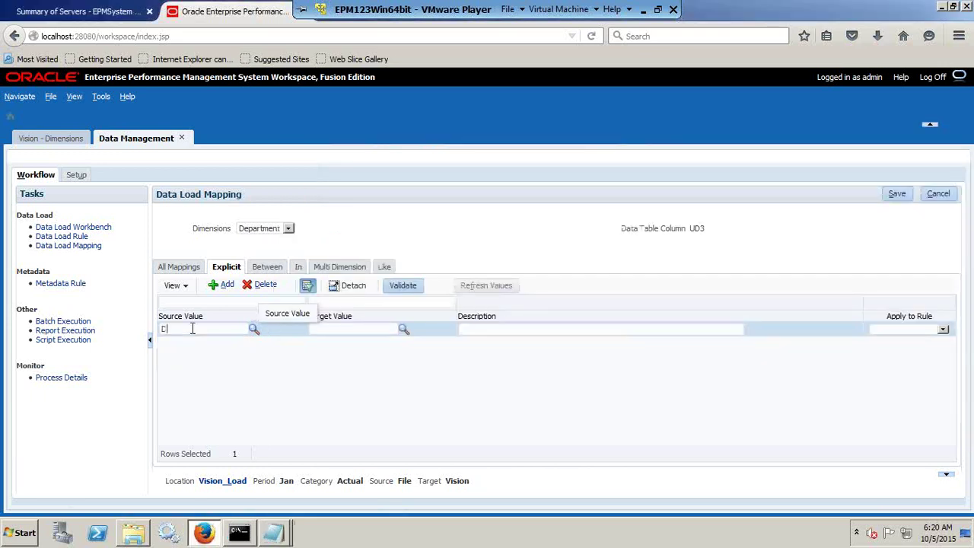
{"action": "key", "text": "alt+Tab"}
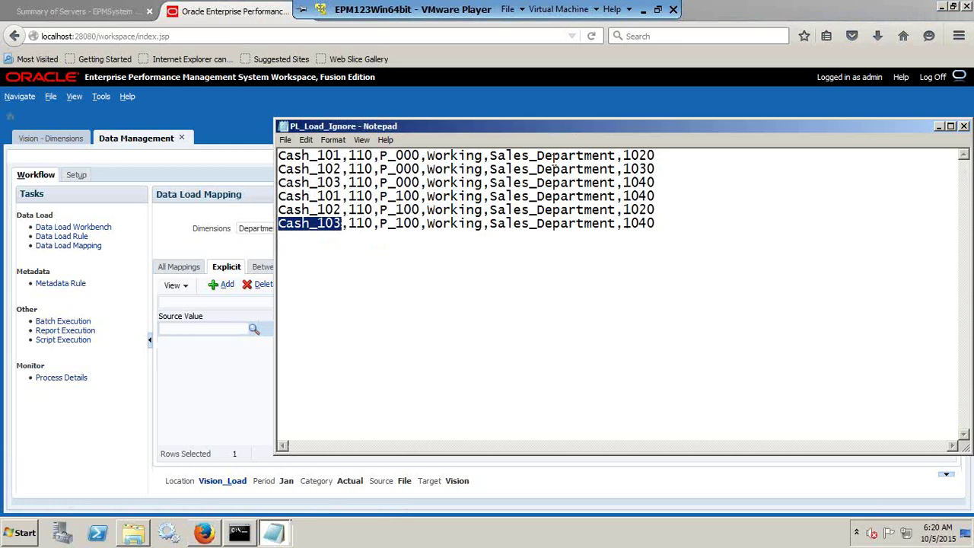
{"action": "left_click_drag", "start_coordinate": [615, 155], "coordinate": [493, 156]}
{"action": "key", "text": "ctrl+c"}
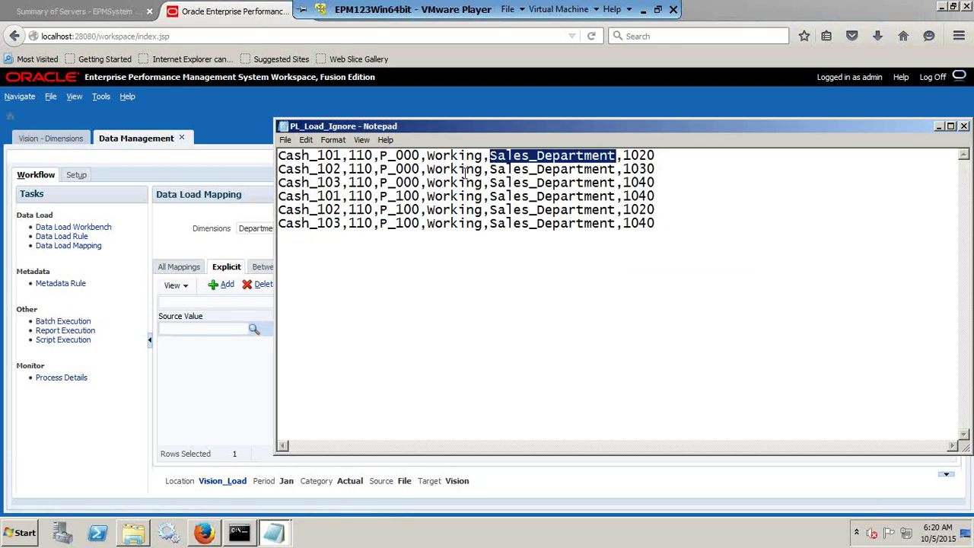
{"action": "key", "text": "alt+Tab"}
{"action": "key", "text": "ctrl+v"}
Set the Sales_Department mapping's target value to Ignore, leave its rule assignment blank, and save
{"action": "left_click", "coordinate": [350, 326]}
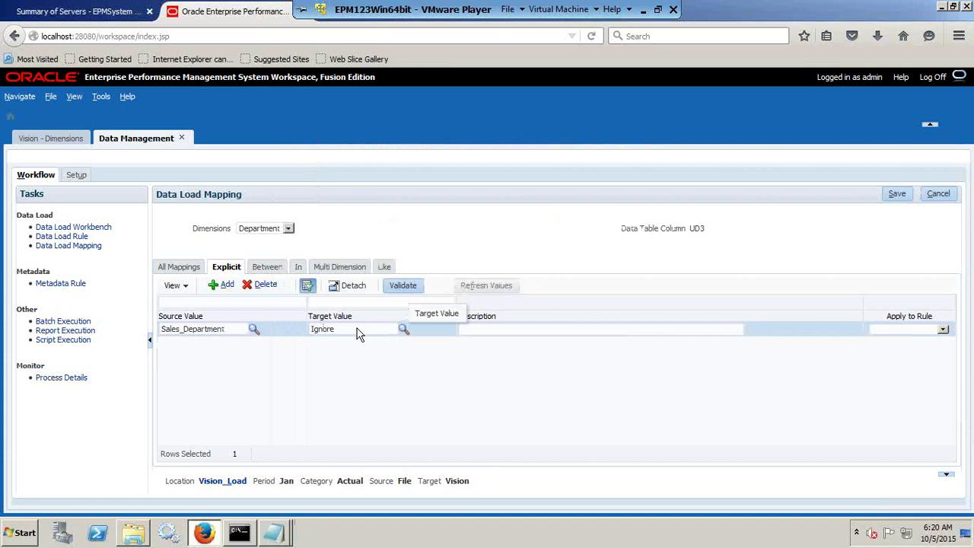
{"action": "left_click", "coordinate": [917, 331]}
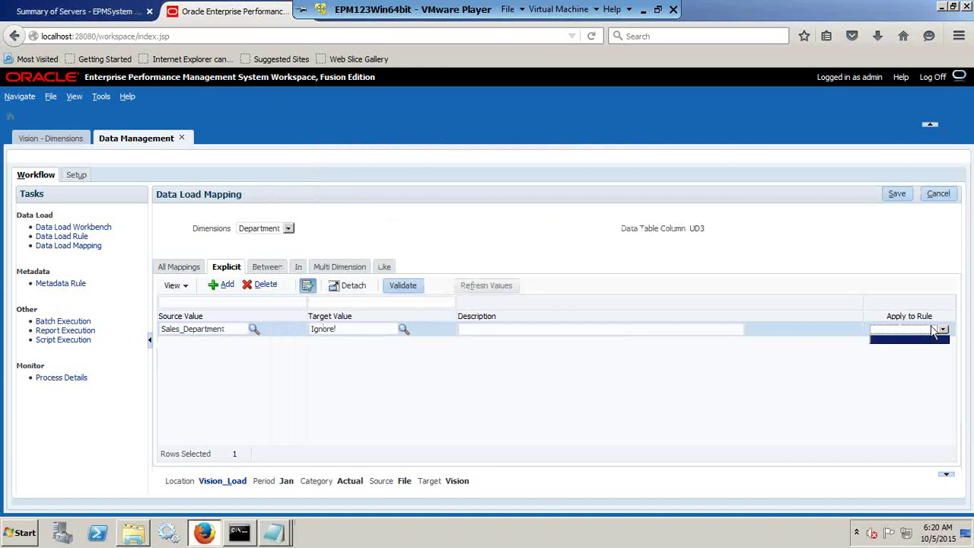
{"action": "left_click", "coordinate": [899, 196]}
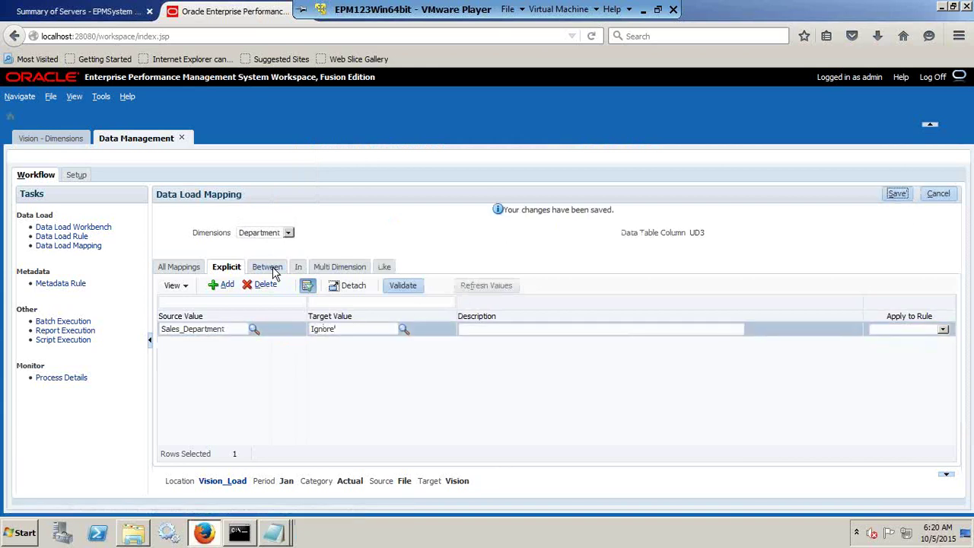
Delete the Department dimension's Ignore_load In mapping
{"action": "left_click", "coordinate": [299, 267]}
{"action": "left_click", "coordinate": [239, 328]}
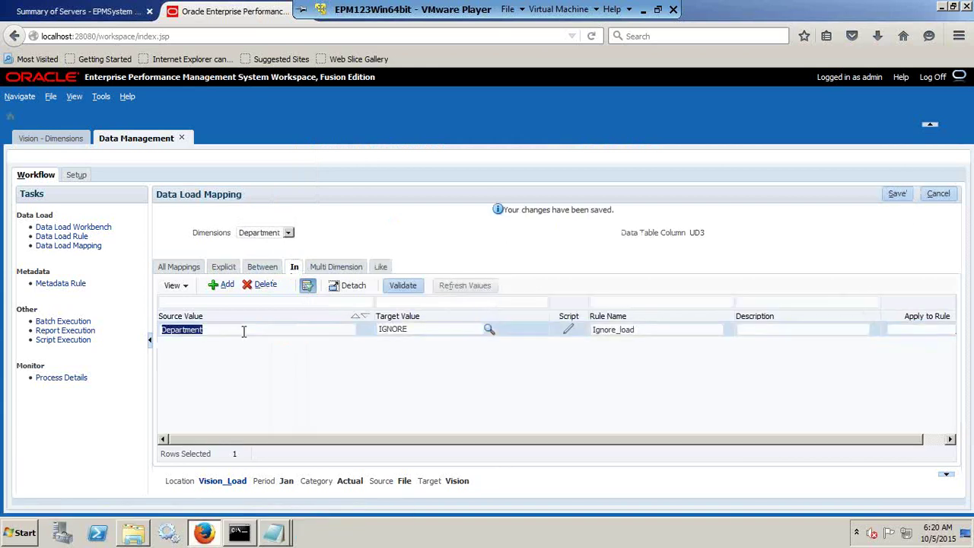
{"action": "left_click", "coordinate": [264, 286]}
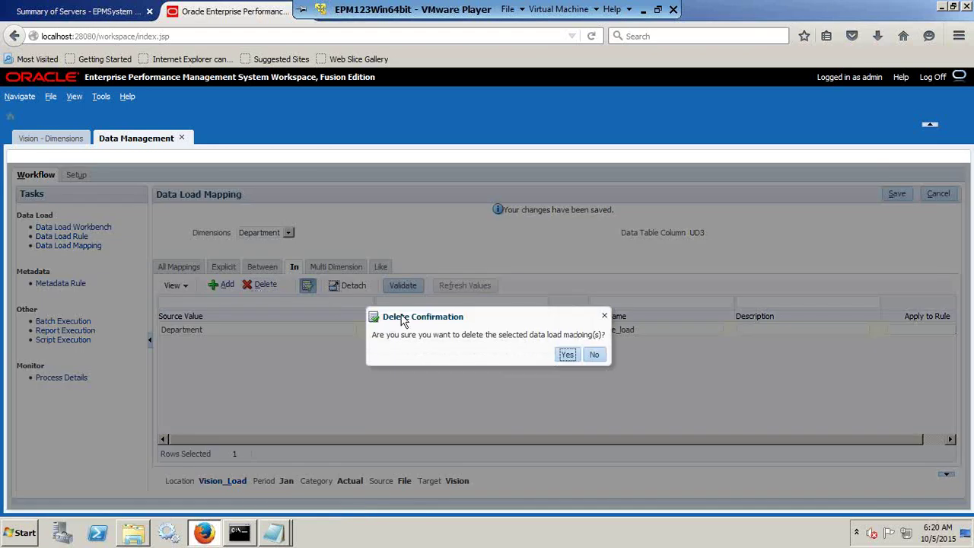
{"action": "left_click", "coordinate": [567, 354]}
Add an Explicit mapping for the Entity dimension with source value 110 and target value 110, and save it
{"action": "left_click", "coordinate": [222, 267]}
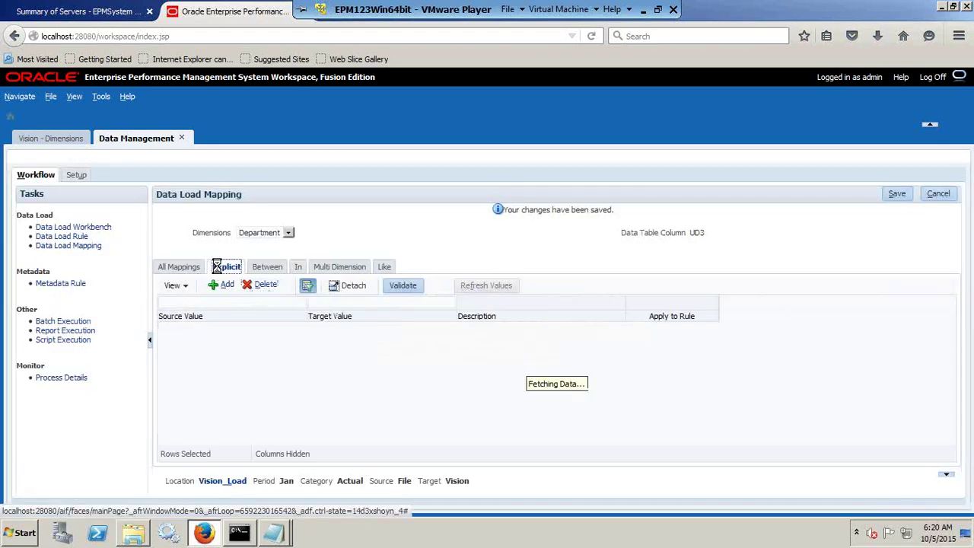
{"action": "left_click", "coordinate": [287, 233]}
{"action": "left_click", "coordinate": [259, 263]}
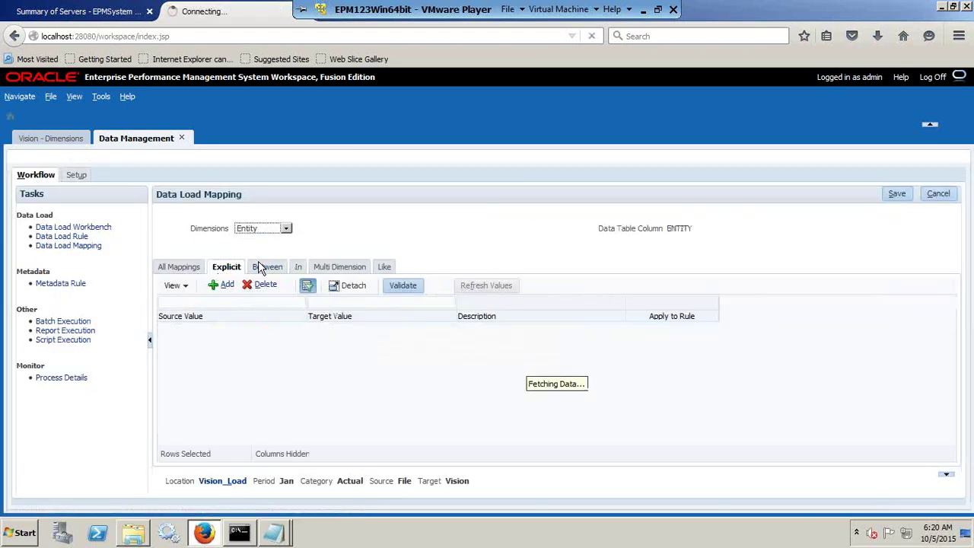
{"action": "left_click", "coordinate": [221, 284]}
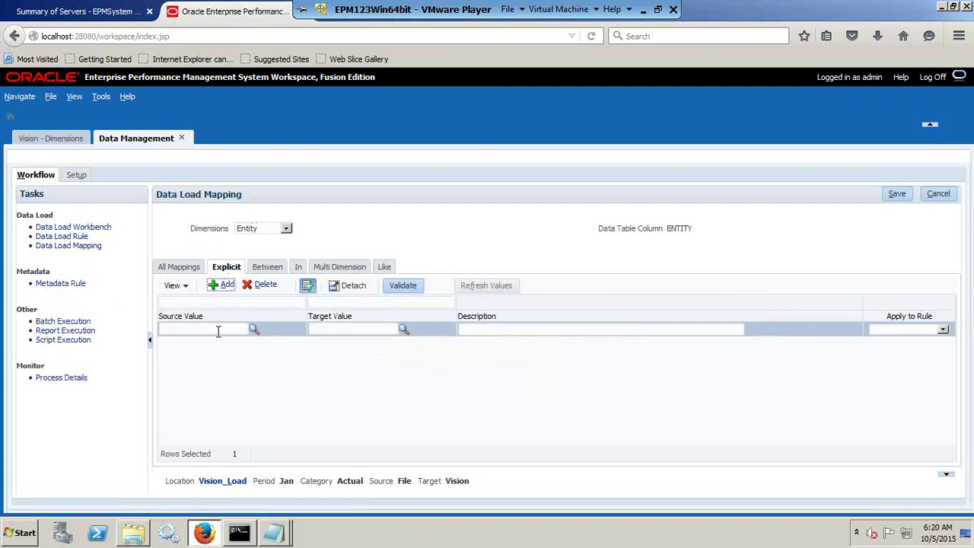
{"action": "left_click", "coordinate": [218, 328]}
{"action": "type", "text": "110"}
{"action": "left_click", "coordinate": [364, 330]}
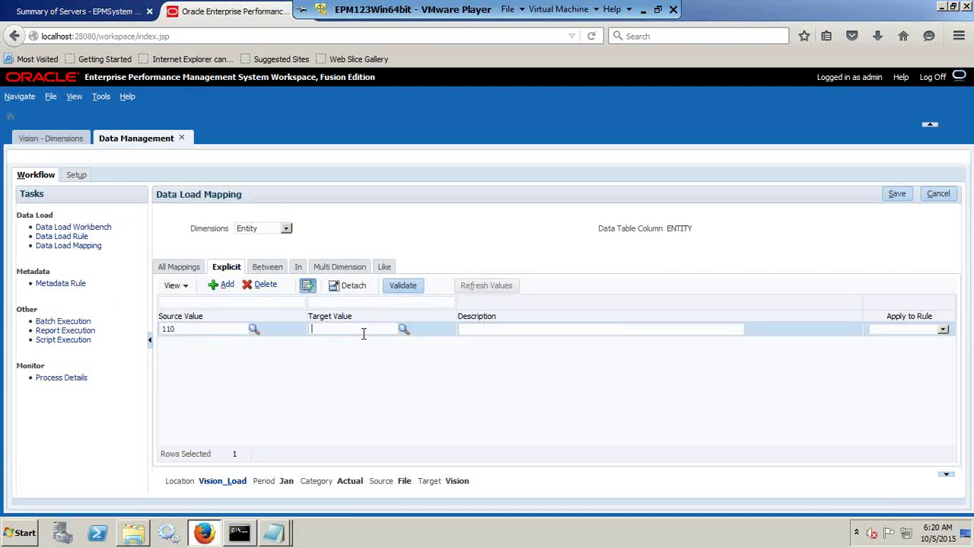
{"action": "type", "text": "110"}
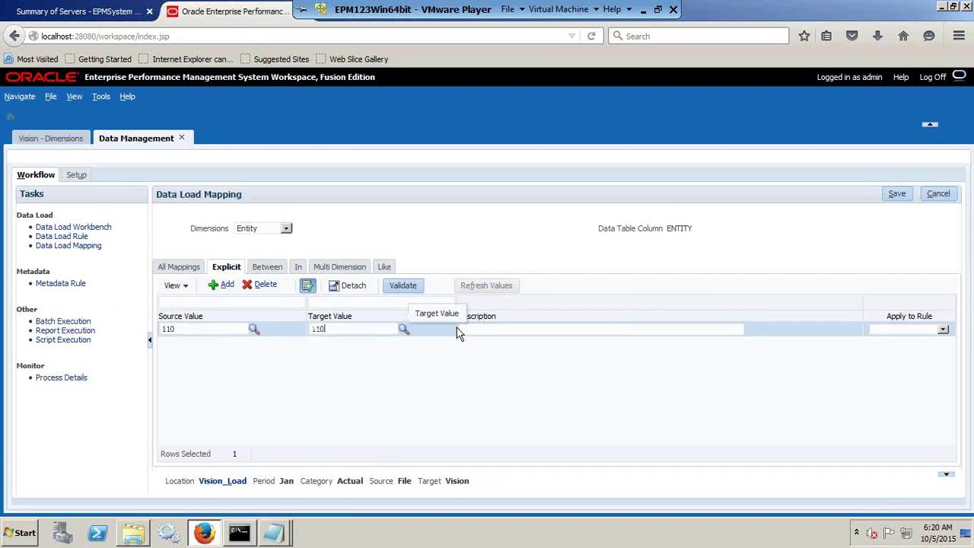
{"action": "left_click", "coordinate": [902, 194]}
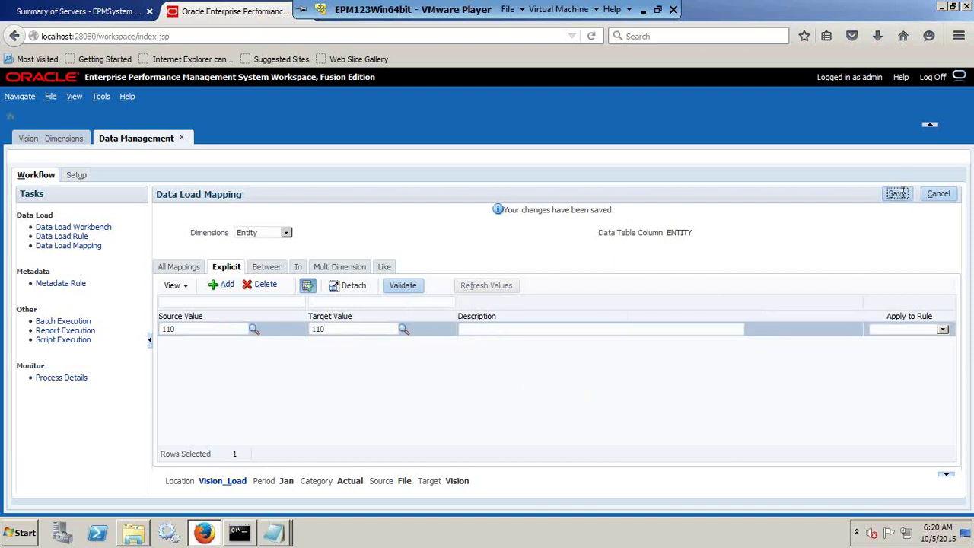
Delete the Entity dimension's Entity_Map In mapping
{"action": "left_click", "coordinate": [294, 266]}
{"action": "left_click", "coordinate": [223, 330]}
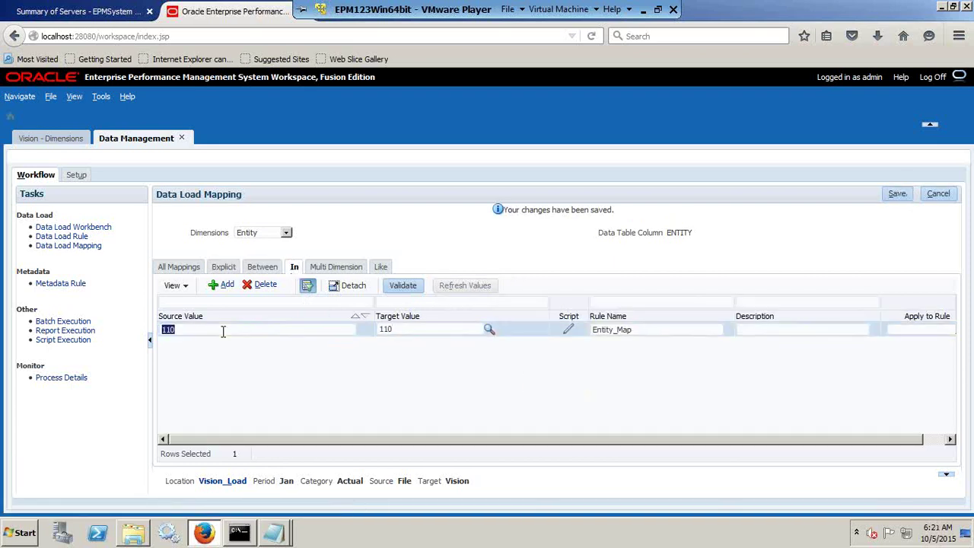
{"action": "left_click", "coordinate": [259, 284]}
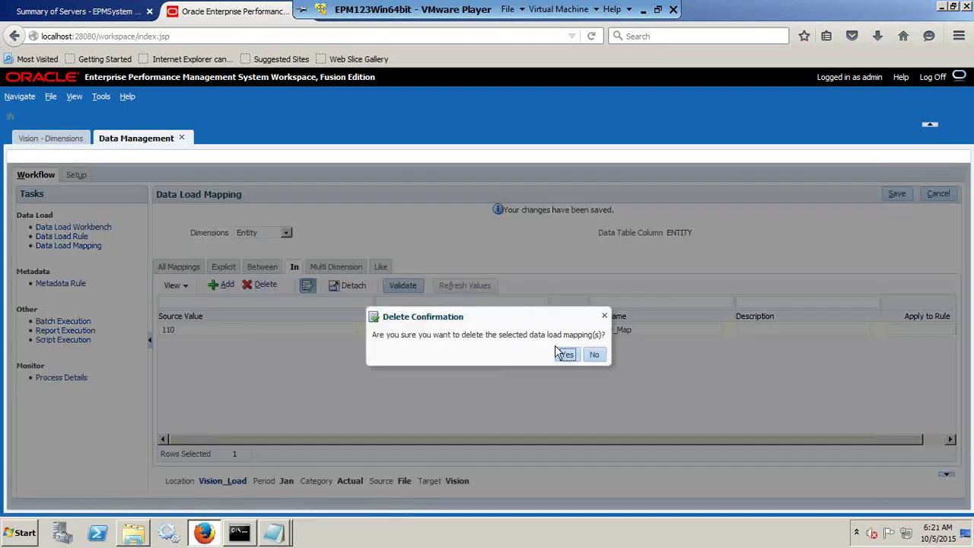
{"action": "left_click", "coordinate": [559, 352]}
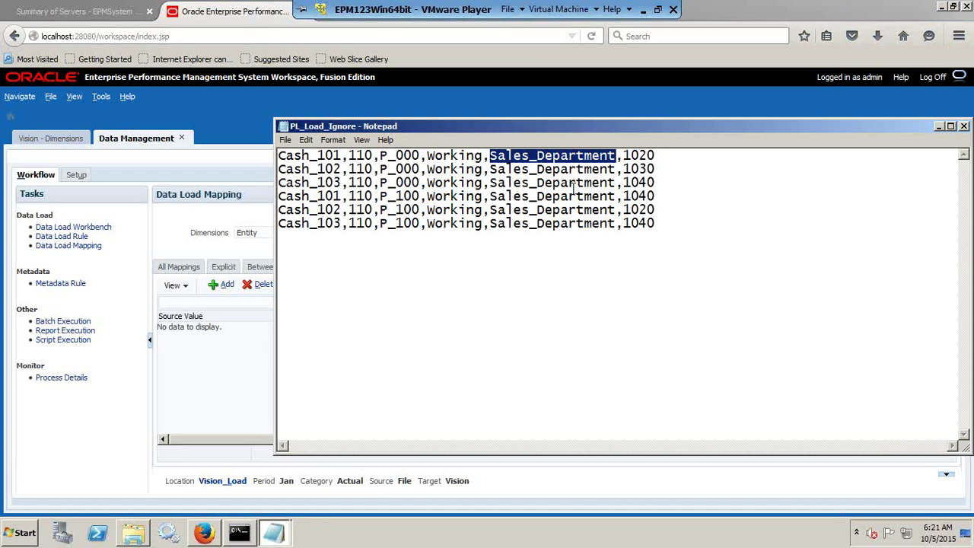
Switch the mapping to the Product dimension and copy the product code P_000 from the PL_Load_Ignore file
{"action": "key", "text": "alt+Tab"}
{"action": "left_click", "coordinate": [270, 233]}
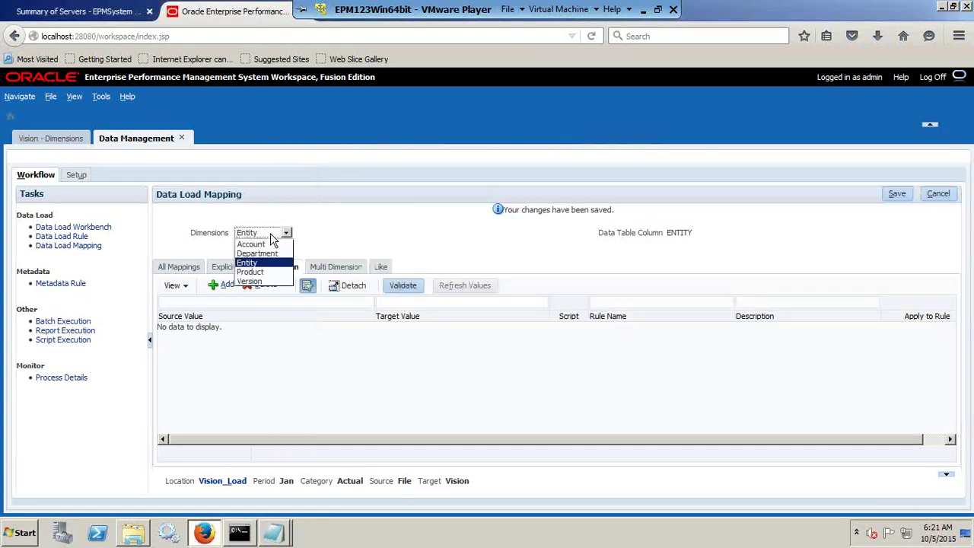
{"action": "left_click", "coordinate": [251, 271]}
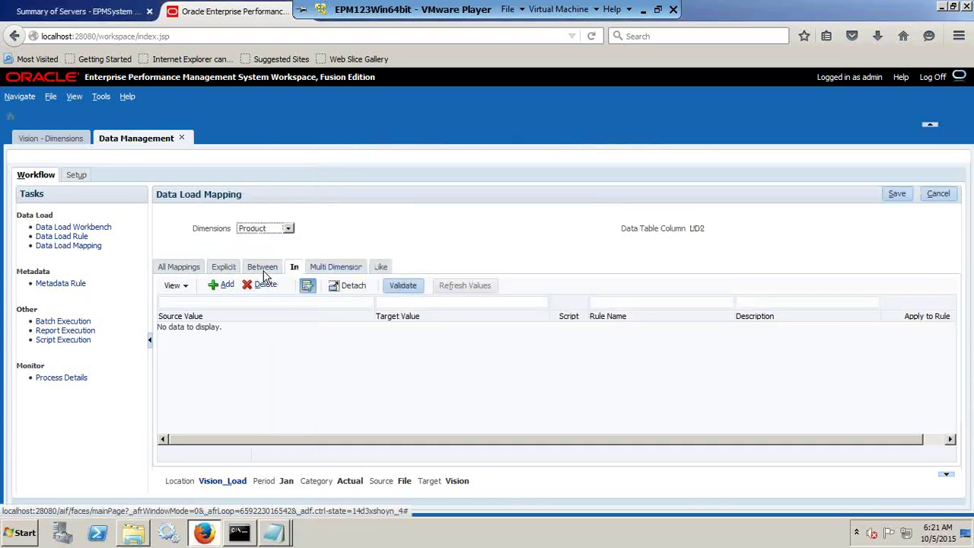
{"action": "key", "text": "alt+Tab"}
{"action": "left_click_drag", "start_coordinate": [421, 159], "coordinate": [379, 156]}
{"action": "key", "text": "ctrl+c"}
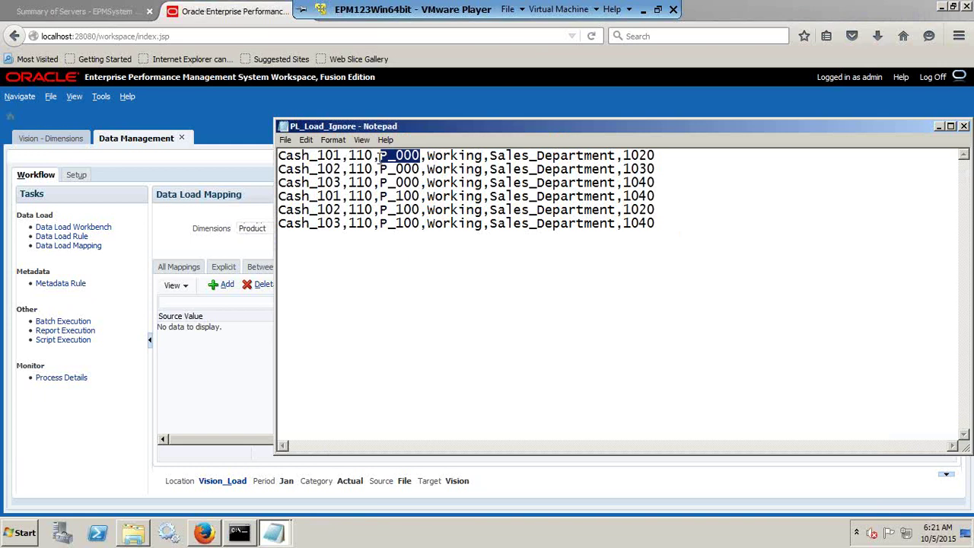
{"action": "left_click", "coordinate": [227, 284]}
{"action": "key", "text": "ctrl+v"}
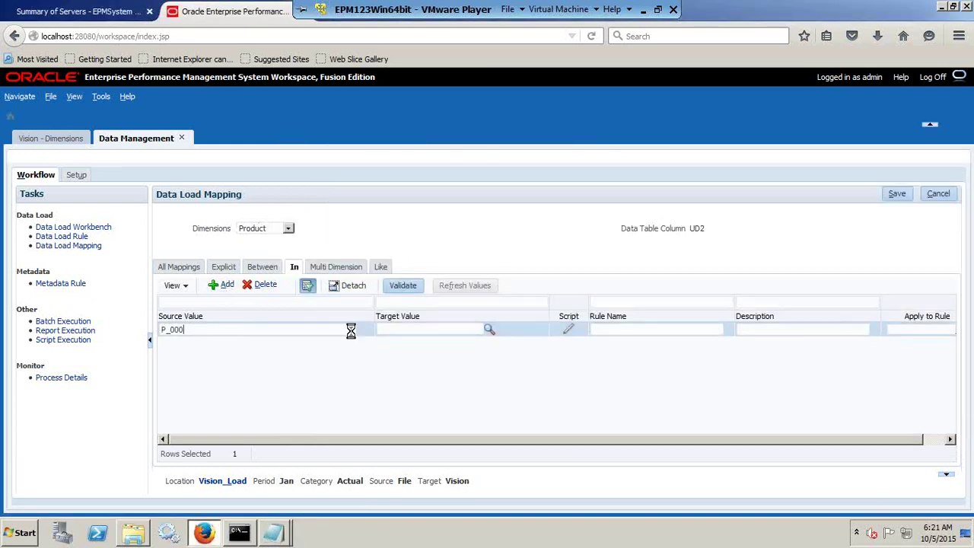
{"action": "left_click", "coordinate": [401, 332]}
{"action": "left_click", "coordinate": [672, 337]}
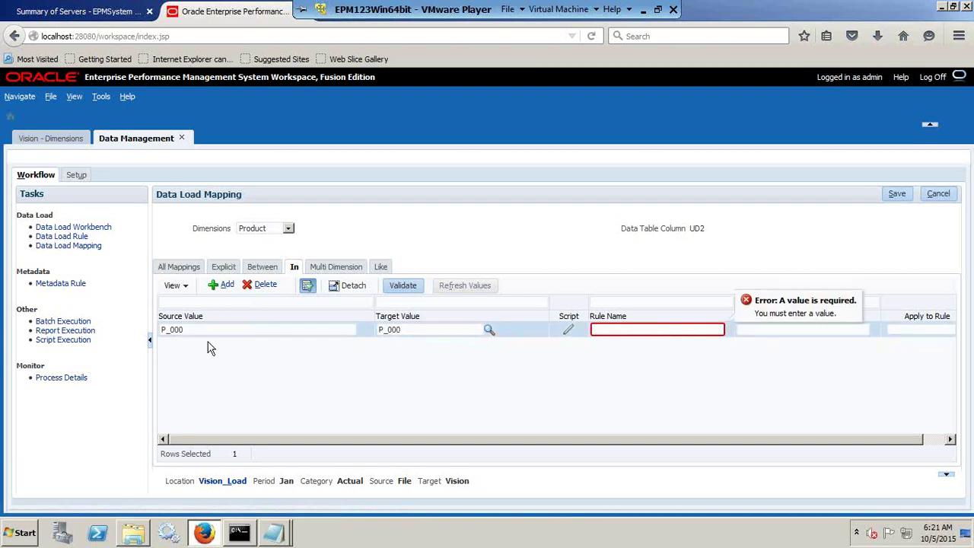
{"action": "type", "text": "Prod_"}
{"action": "left_click", "coordinate": [263, 284]}
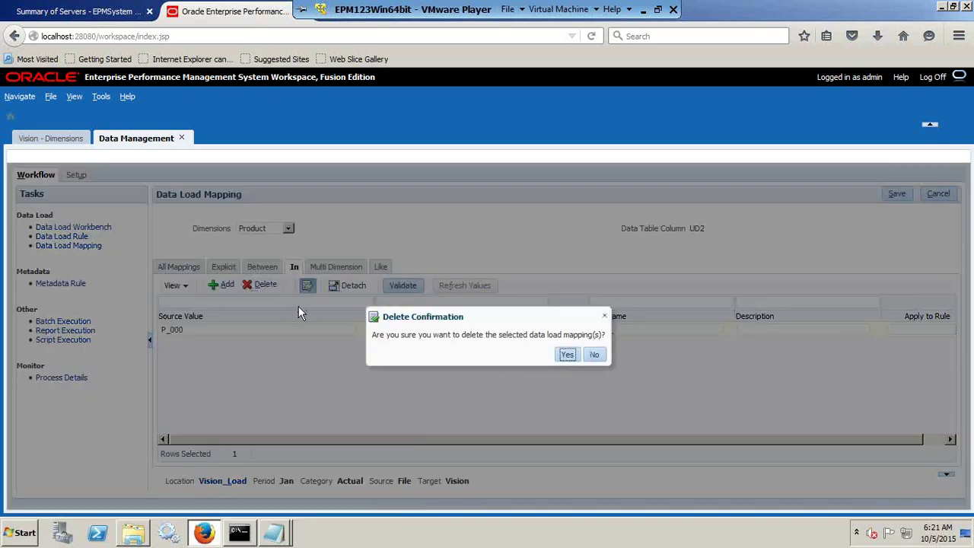
{"action": "left_click", "coordinate": [568, 355]}
Add an Explicit mapping for the Product dimension with source value P_000 and target value P_000
{"action": "left_click", "coordinate": [221, 268]}
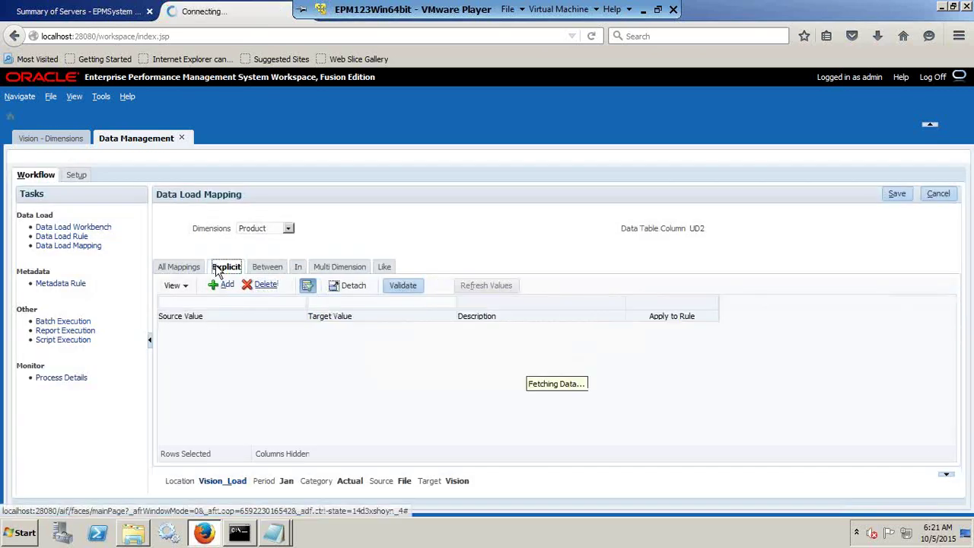
{"action": "left_click", "coordinate": [227, 284]}
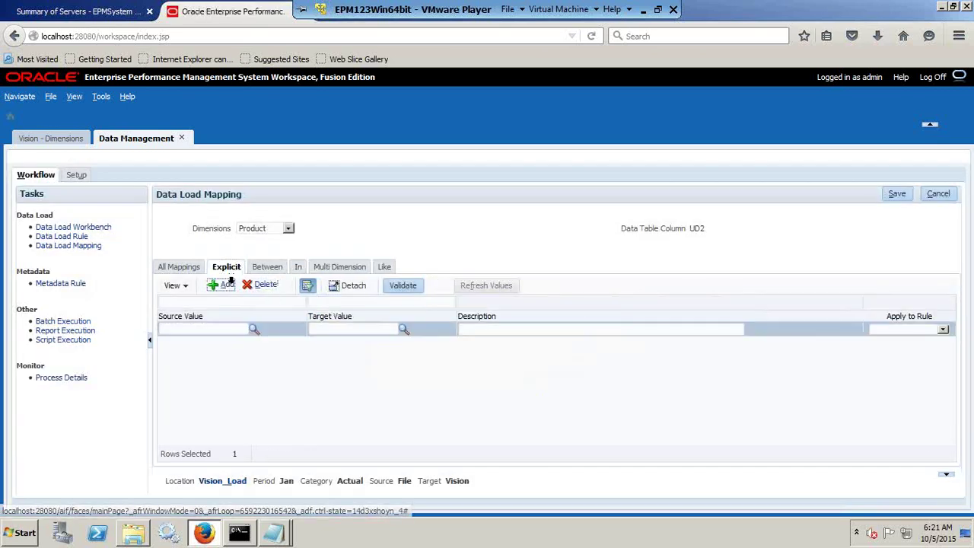
{"action": "left_click", "coordinate": [235, 327]}
{"action": "type", "text": "P_000"}
{"action": "left_click", "coordinate": [338, 328]}
{"action": "type", "text": "P_000"}
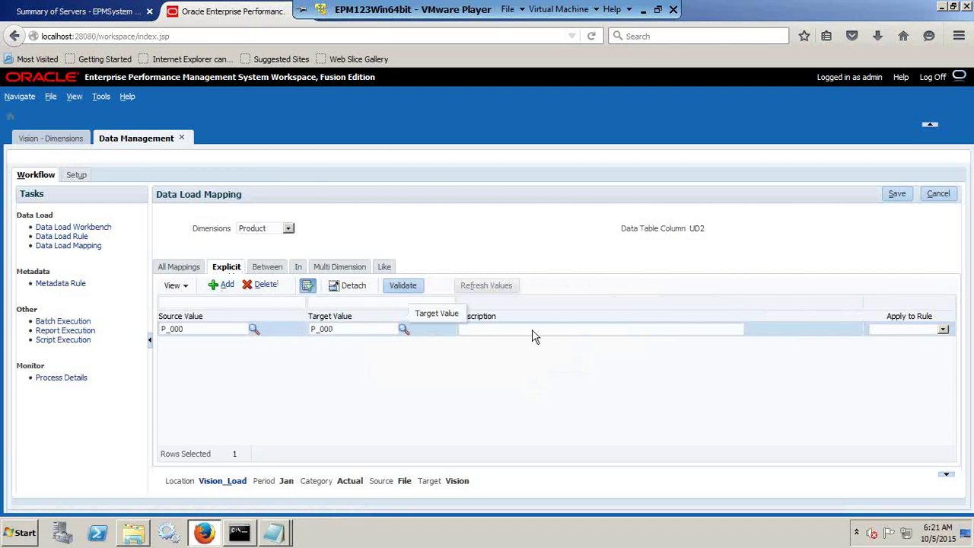
Add a second Explicit Product mapping from P_100 to P_100, copying the code from the PL_Load_Ignore file
{"action": "left_click", "coordinate": [221, 286]}
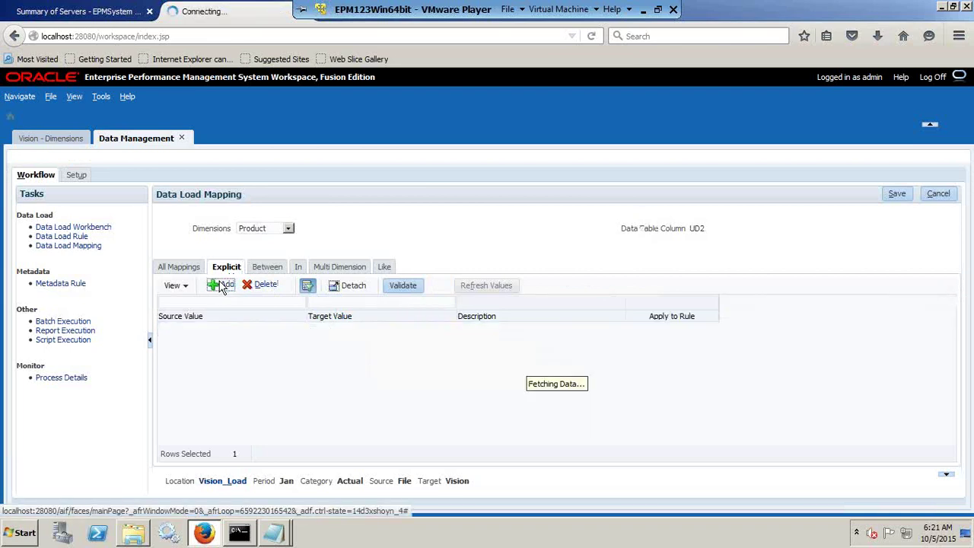
{"action": "key", "text": "alt+Tab"}
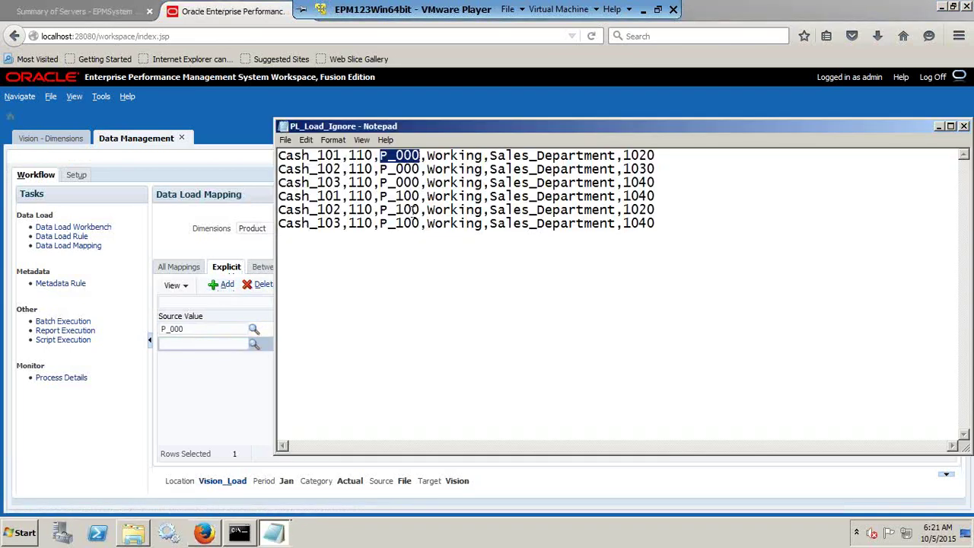
{"action": "left_click_drag", "start_coordinate": [419, 210], "coordinate": [385, 213]}
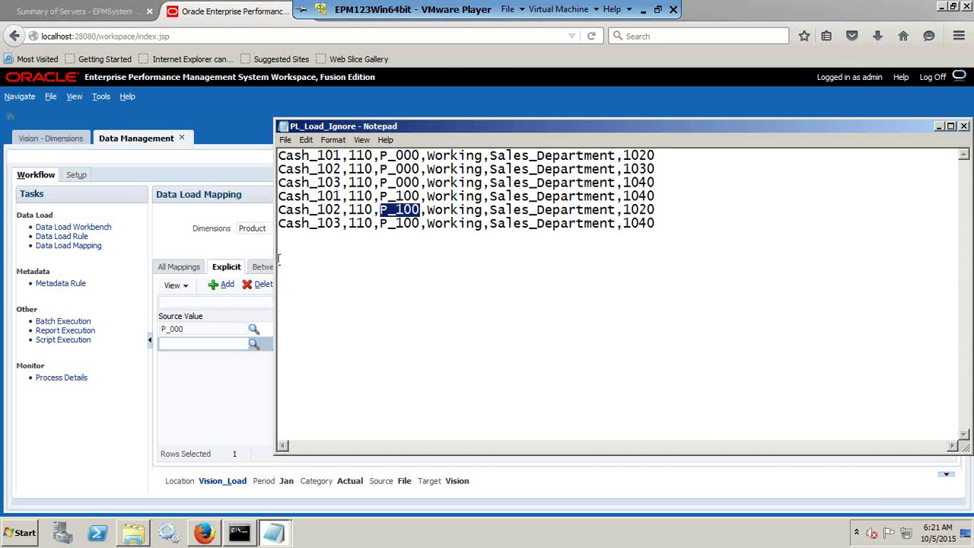
{"action": "key", "text": "alt+Tab"}
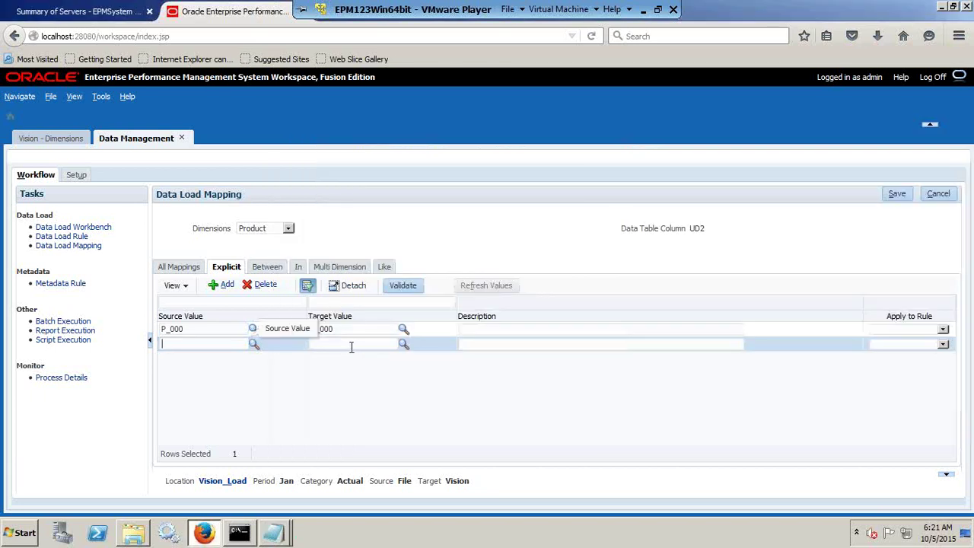
{"action": "left_click", "coordinate": [358, 347]}
{"action": "type", "text": "P_100"}
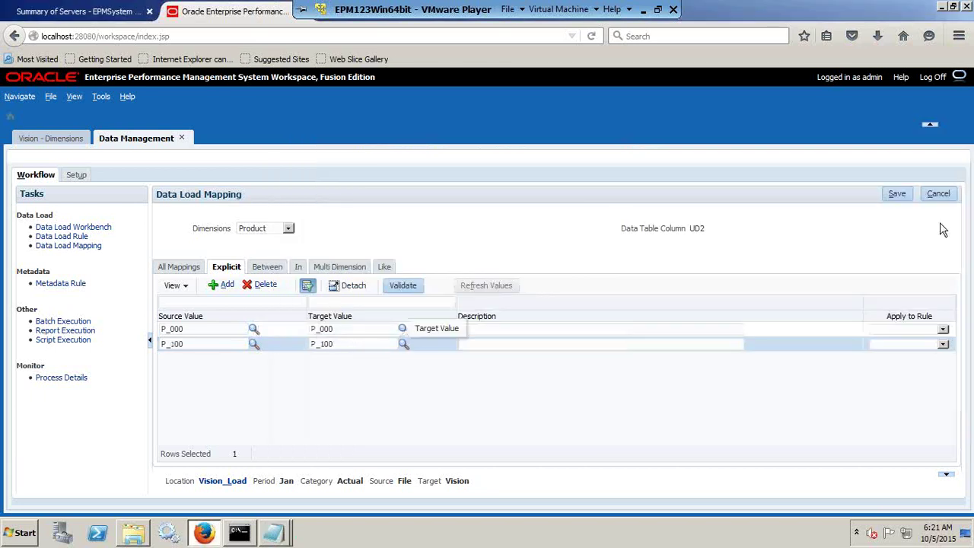
Save the Product mappings and add a data load rule named Vision_Load with category Actual
{"action": "left_click", "coordinate": [897, 194]}
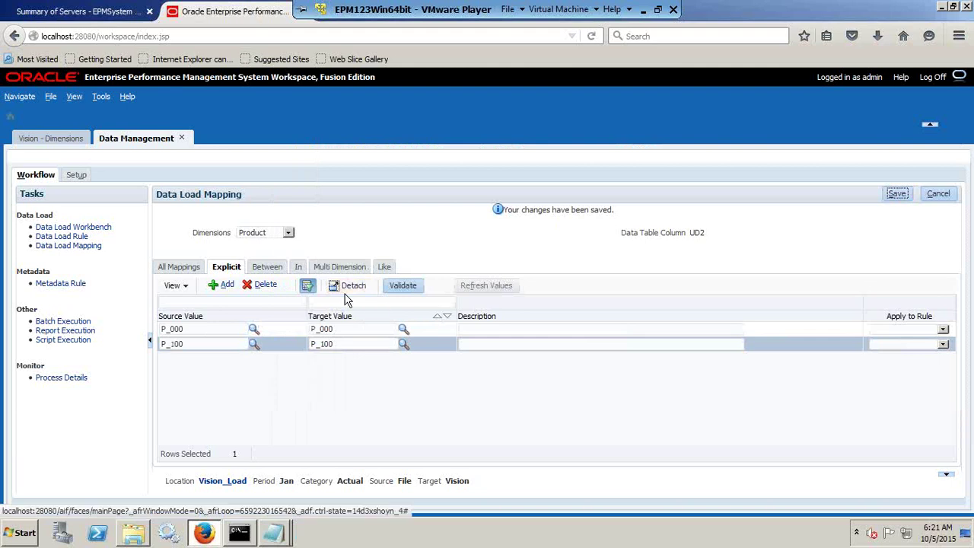
{"action": "left_click", "coordinate": [81, 236]}
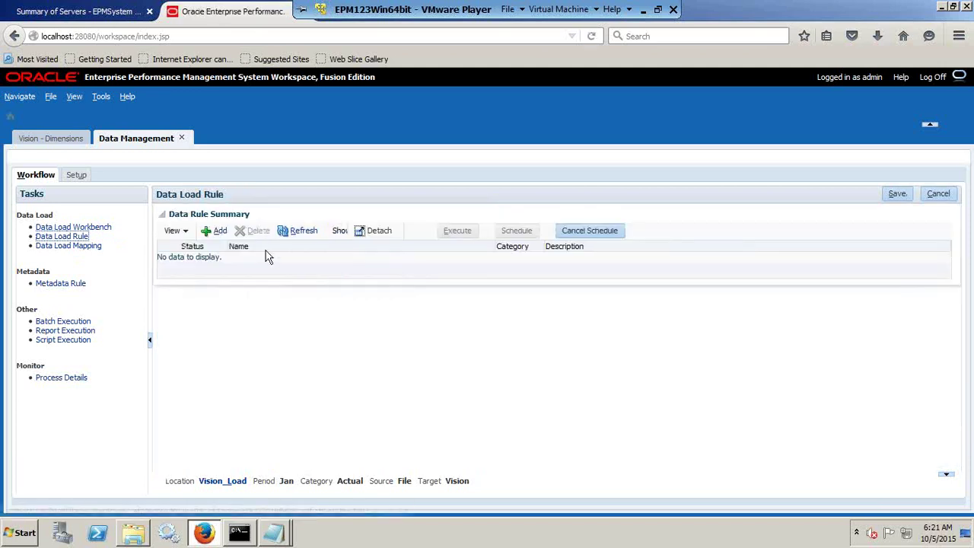
{"action": "left_click", "coordinate": [218, 230]}
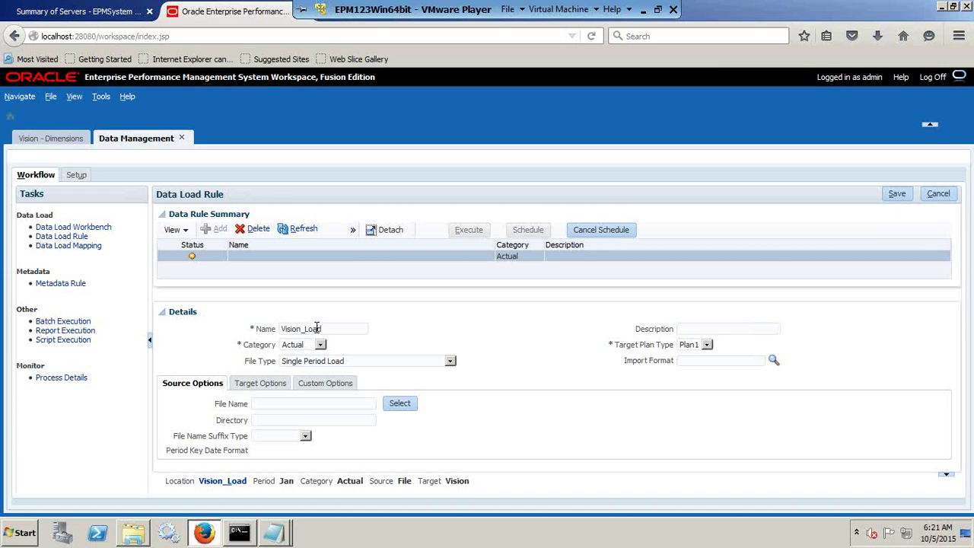
{"action": "left_click", "coordinate": [308, 345]}
{"action": "left_click", "coordinate": [308, 346]}
{"action": "left_click", "coordinate": [307, 346]}
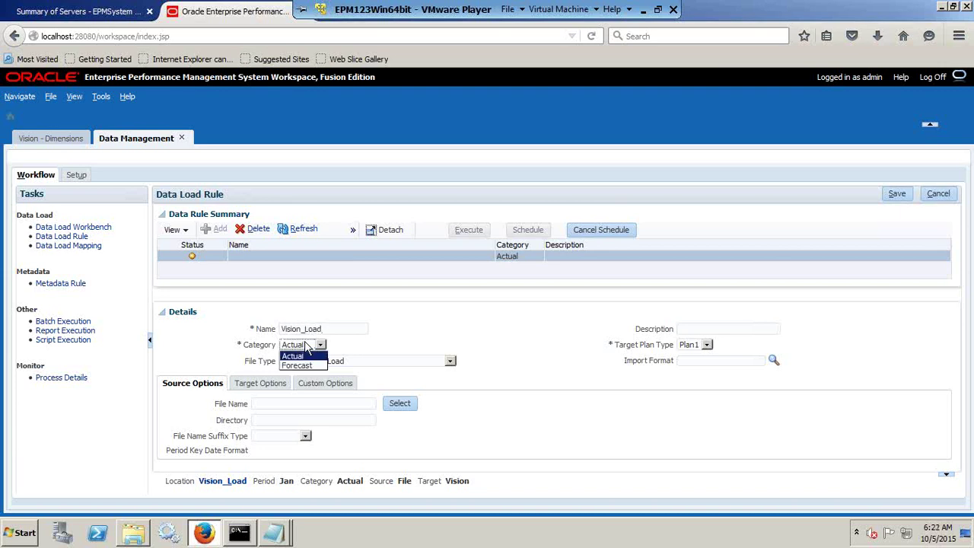
{"action": "left_click", "coordinate": [307, 346]}
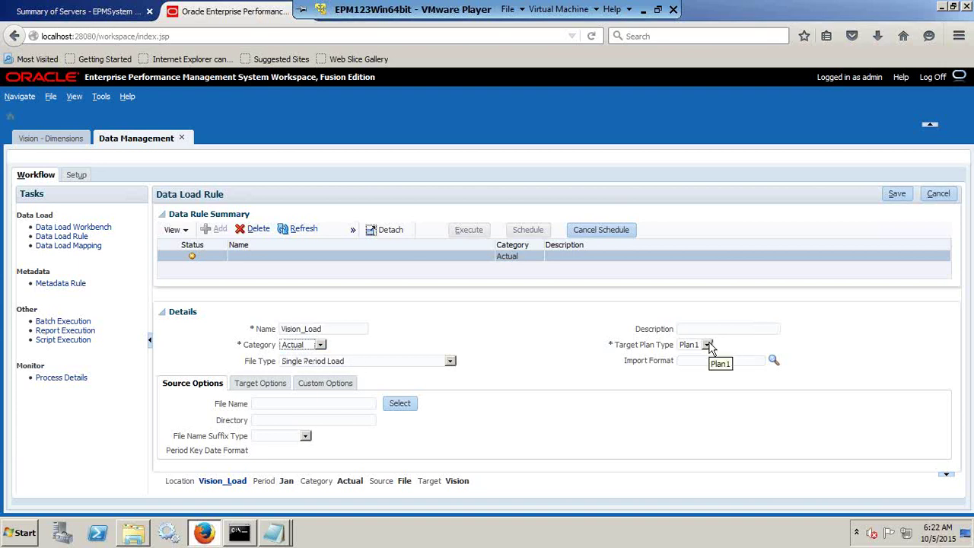
Assign the Vision_Load import format and the source file PL_Load_Ignore.txt to the new rule and save it
{"action": "left_click", "coordinate": [774, 360]}
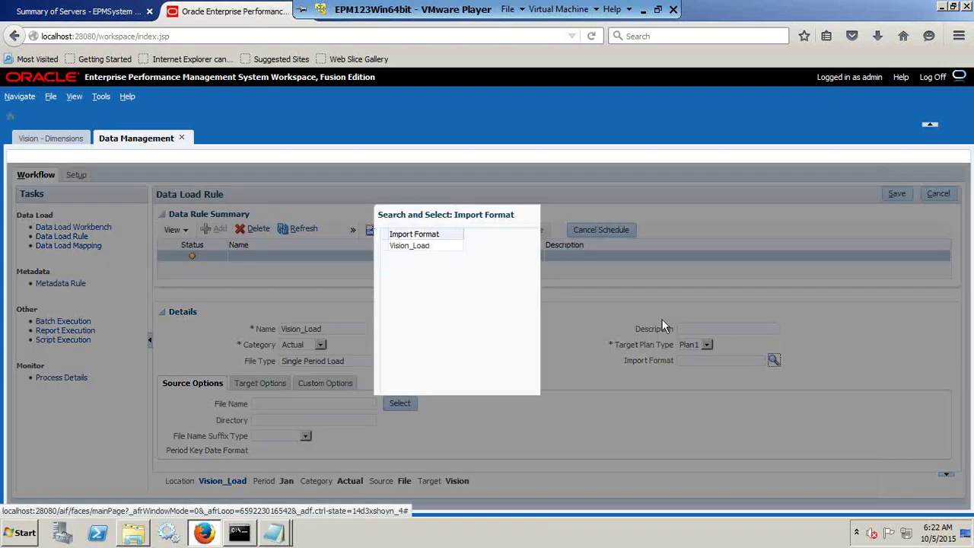
{"action": "left_click", "coordinate": [414, 248]}
{"action": "left_click", "coordinate": [549, 458]}
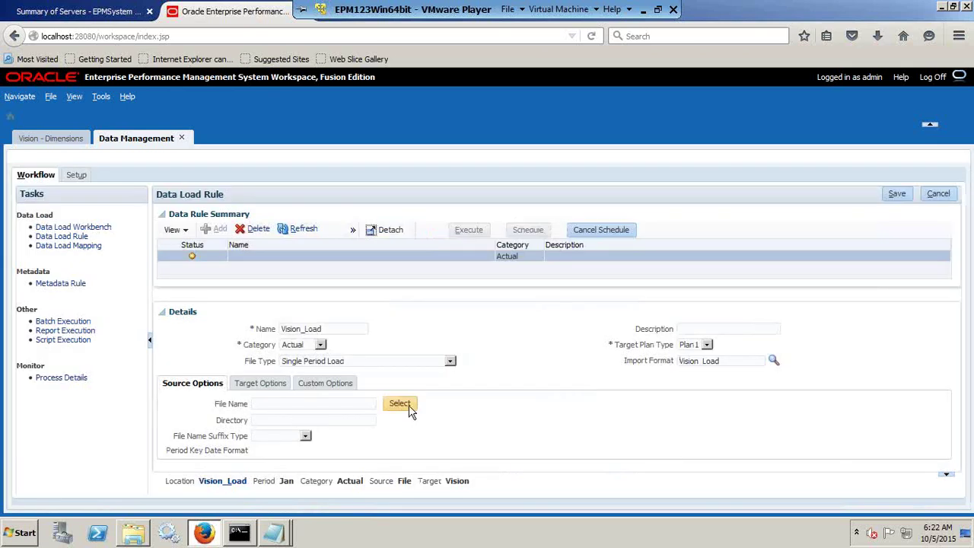
{"action": "left_click", "coordinate": [409, 405]}
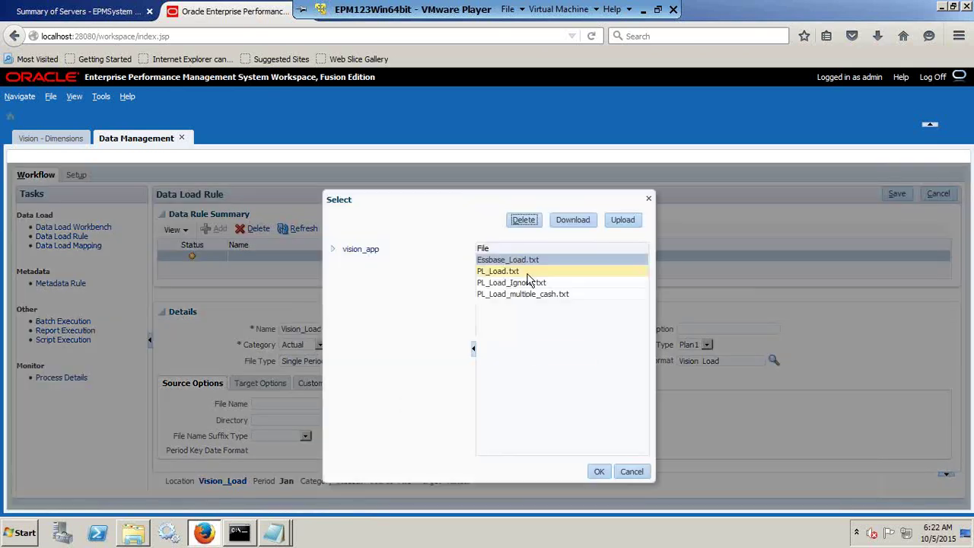
{"action": "left_click", "coordinate": [523, 285]}
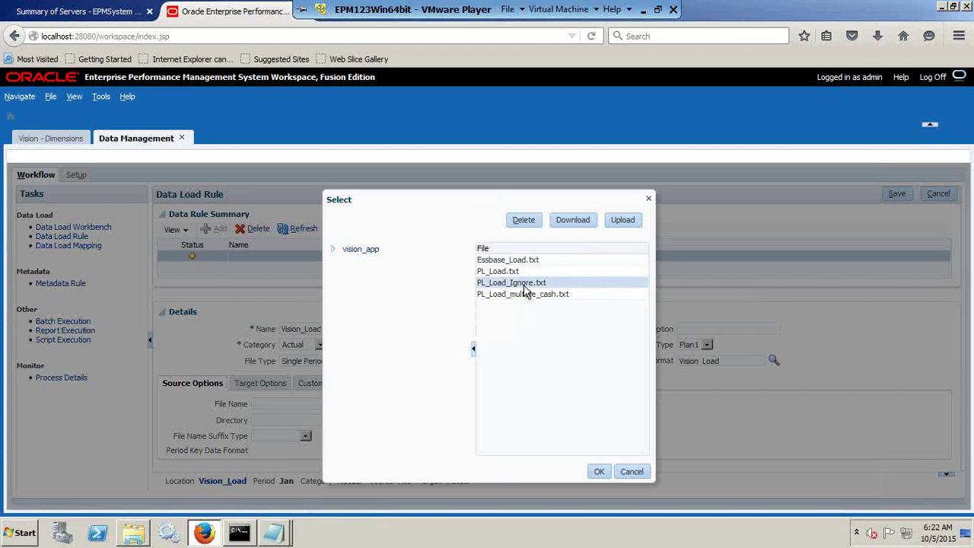
{"action": "left_click", "coordinate": [598, 471]}
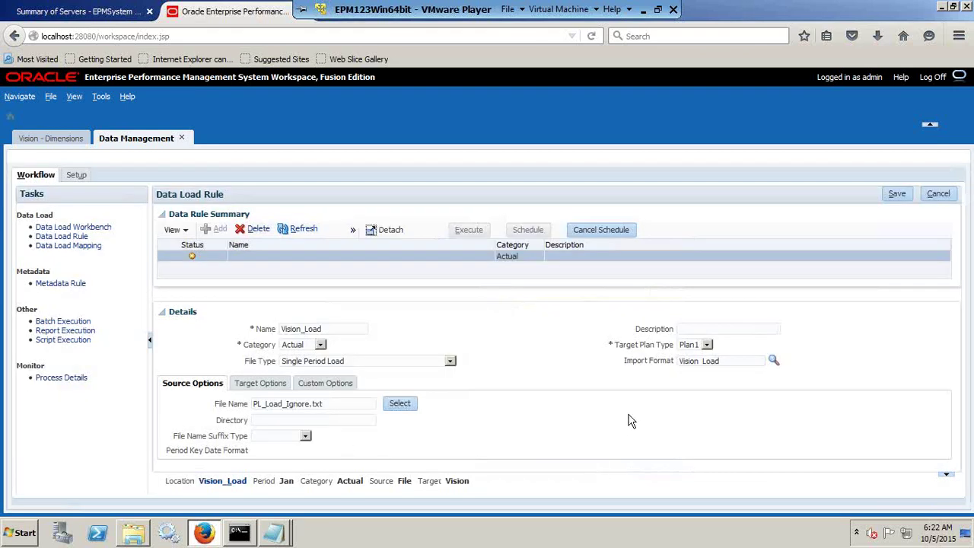
{"action": "left_click", "coordinate": [896, 194]}
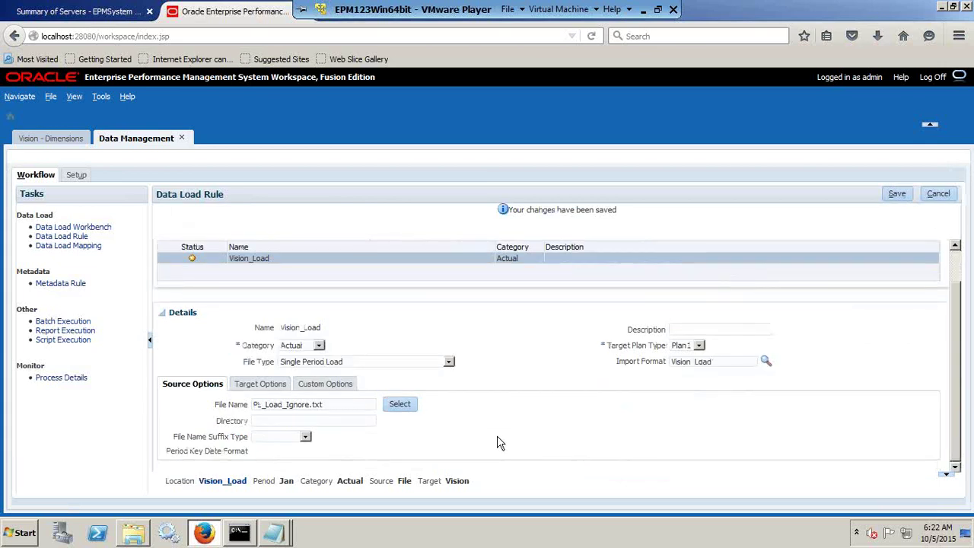
Execute the Vision_Load rule for Jan with Import from Source and Export to Target in Replace mode, and refresh its status
{"action": "left_click", "coordinate": [479, 266]}
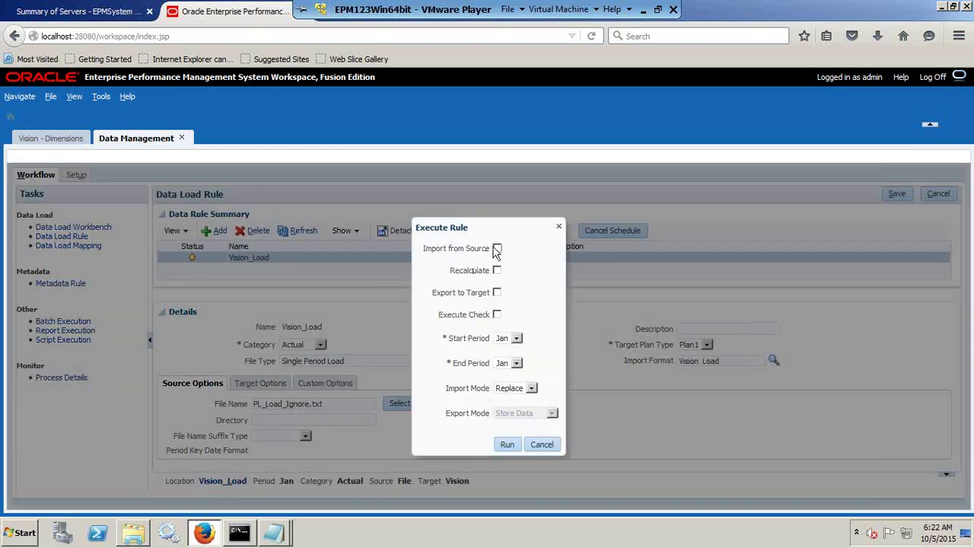
{"action": "left_click", "coordinate": [498, 250]}
{"action": "left_click", "coordinate": [498, 293]}
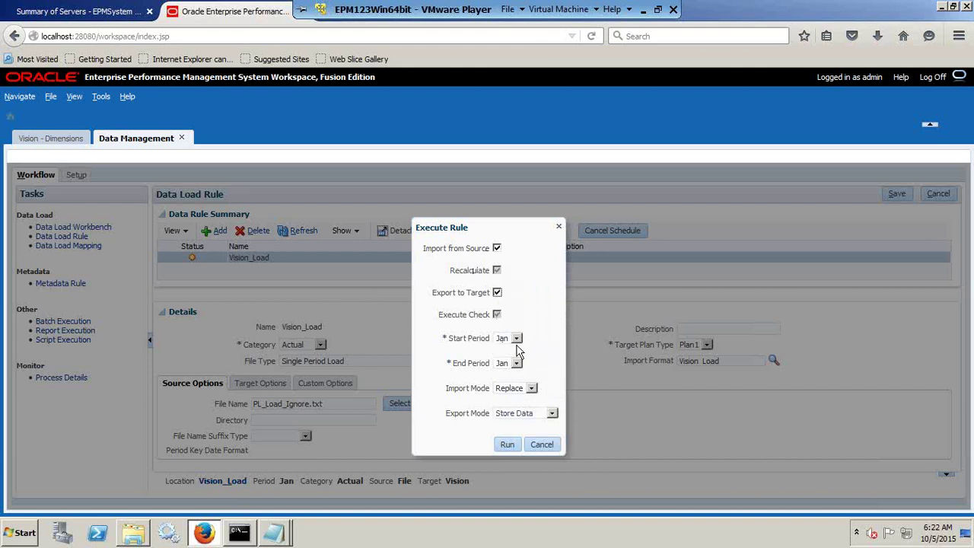
{"action": "left_click", "coordinate": [507, 390]}
{"action": "left_click", "coordinate": [505, 446]}
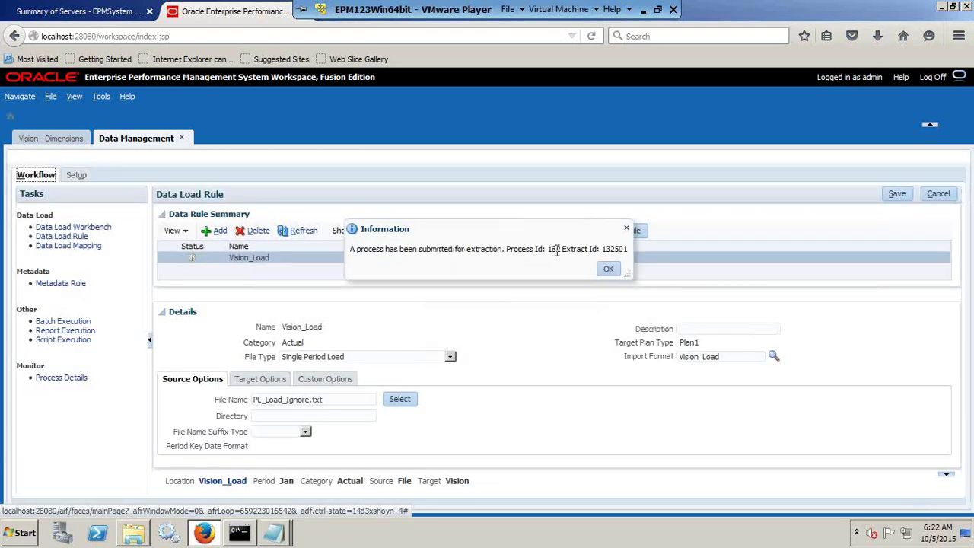
{"action": "left_click", "coordinate": [611, 268]}
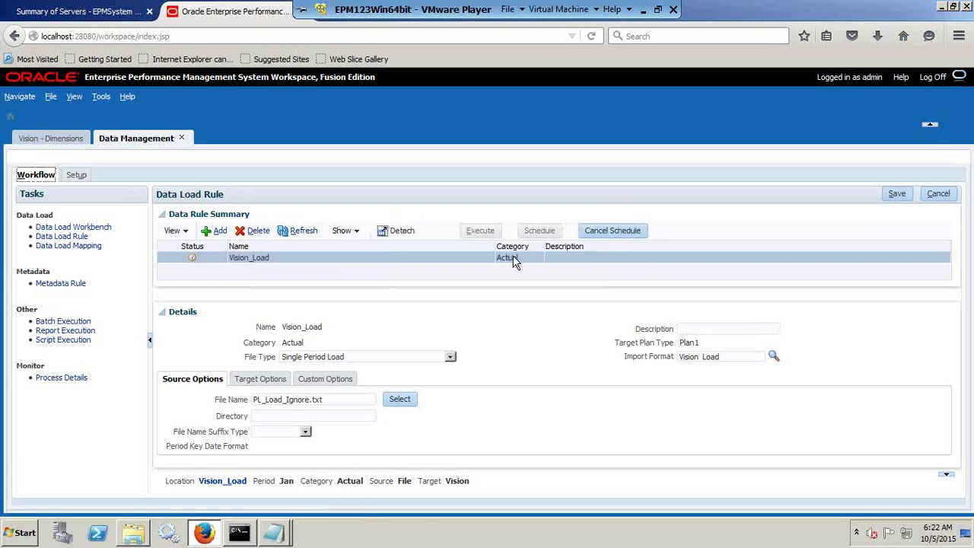
{"action": "left_click", "coordinate": [300, 229]}
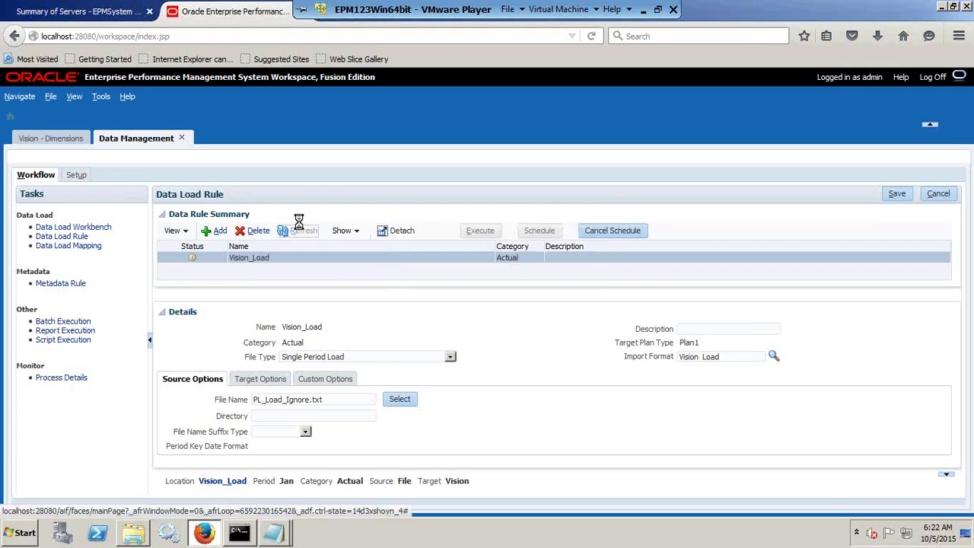
Check the Vision_Load rule's process details and examine the source and mapped columns of the imported records in the Data Load Workbench
{"action": "left_click", "coordinate": [659, 10]}
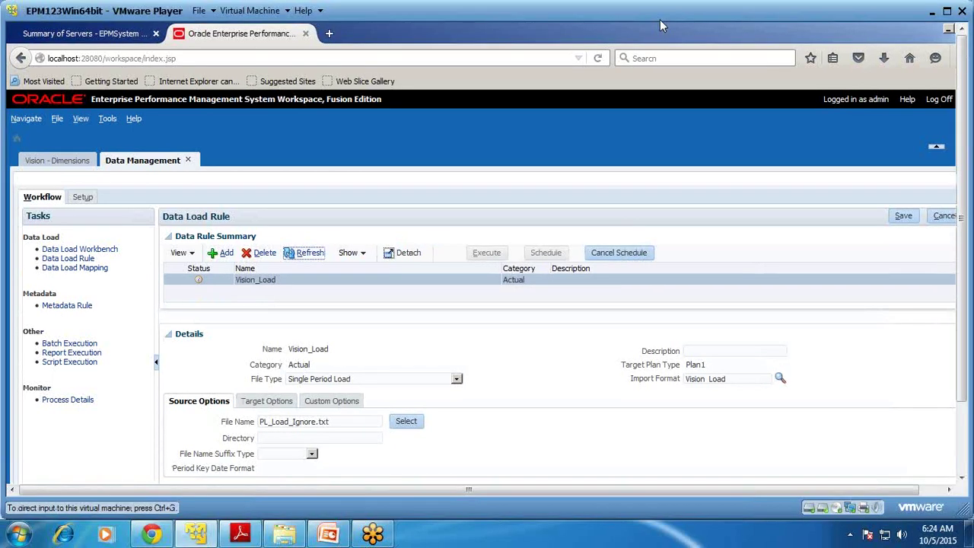
{"action": "left_click", "coordinate": [833, 378]}
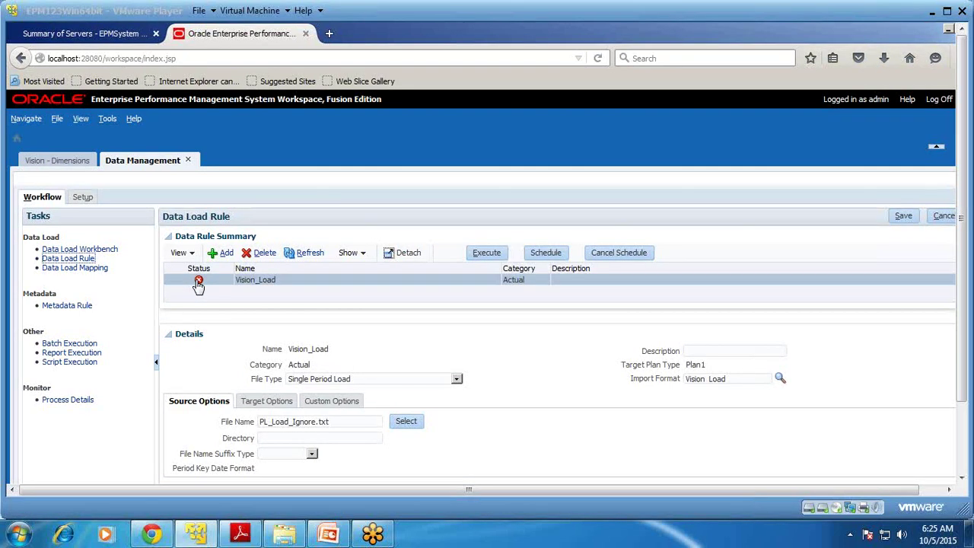
{"action": "left_click", "coordinate": [198, 285]}
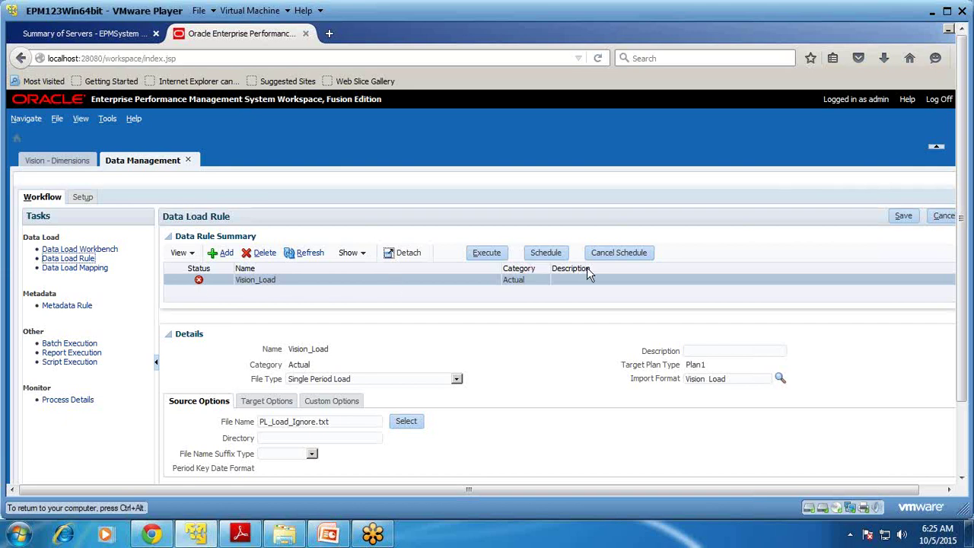
{"action": "left_click", "coordinate": [199, 282]}
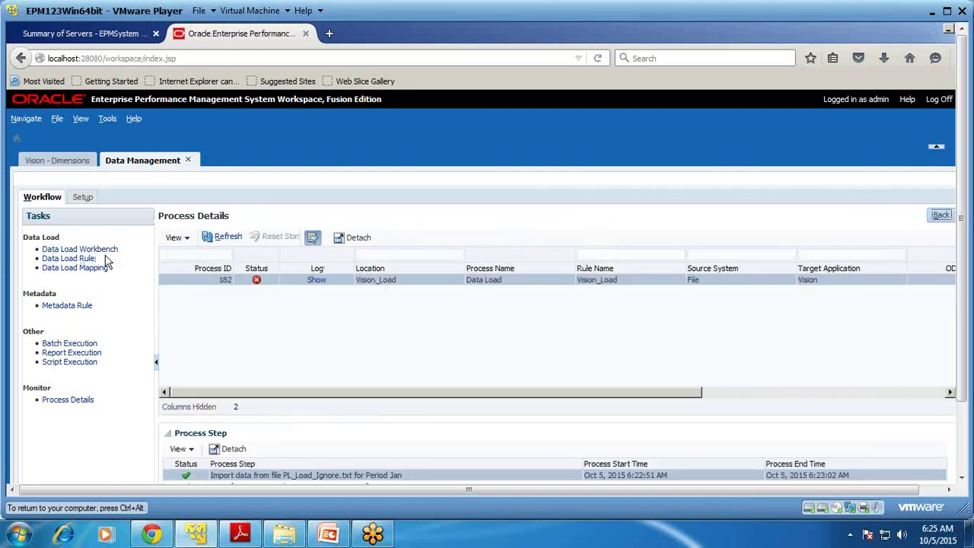
{"action": "left_click", "coordinate": [105, 251]}
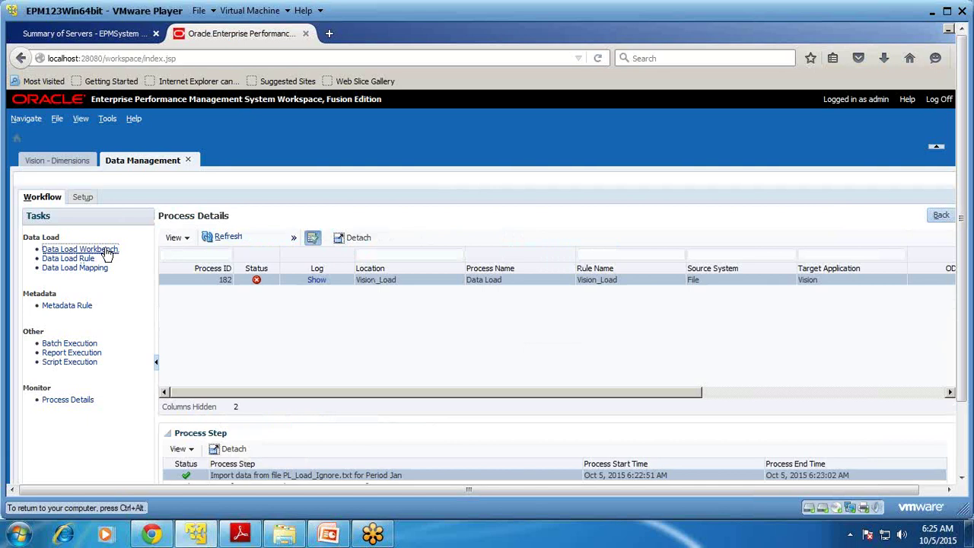
{"action": "left_click", "coordinate": [948, 11]}
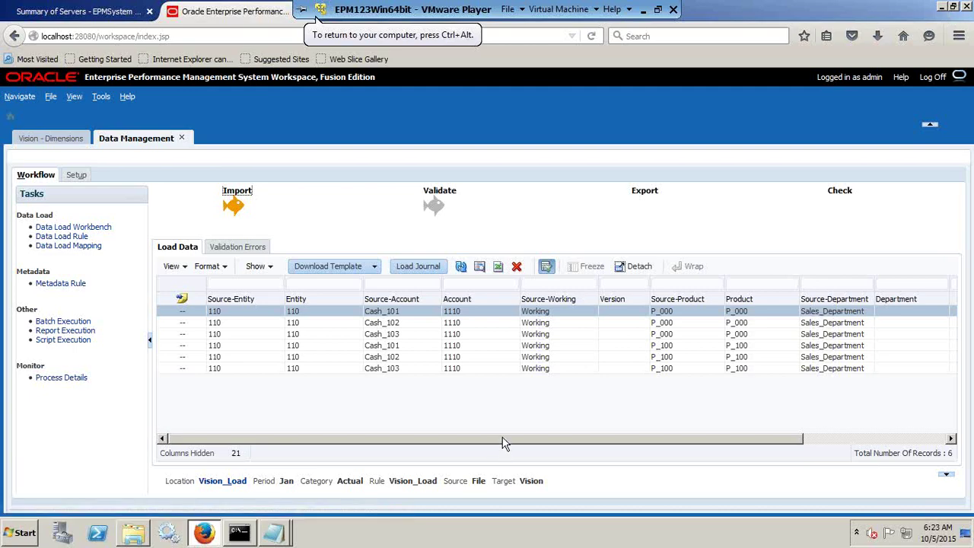
{"action": "left_click_drag", "start_coordinate": [501, 438], "coordinate": [671, 434]}
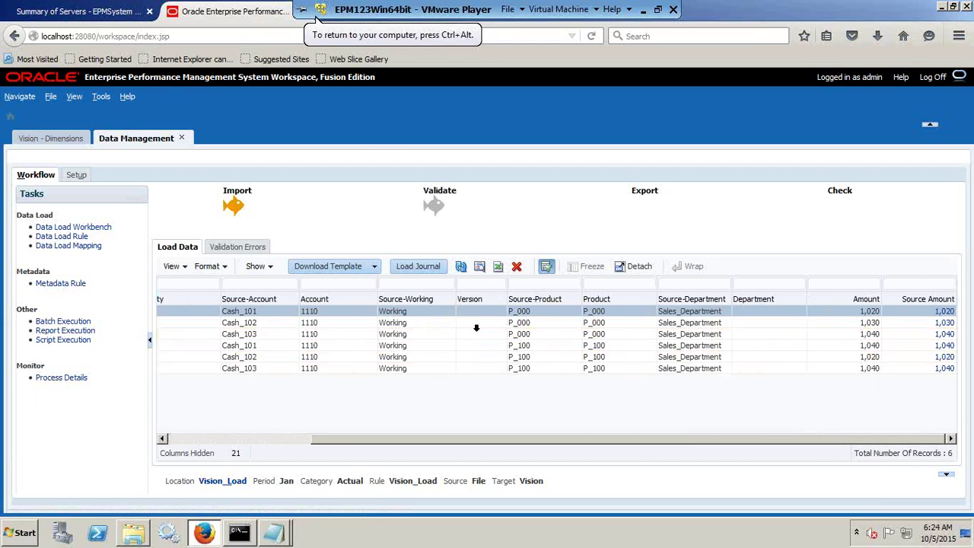
Add an Explicit mapping for the Version dimension with source value Working and target value Working
{"action": "left_click", "coordinate": [86, 247]}
{"action": "left_click", "coordinate": [270, 230]}
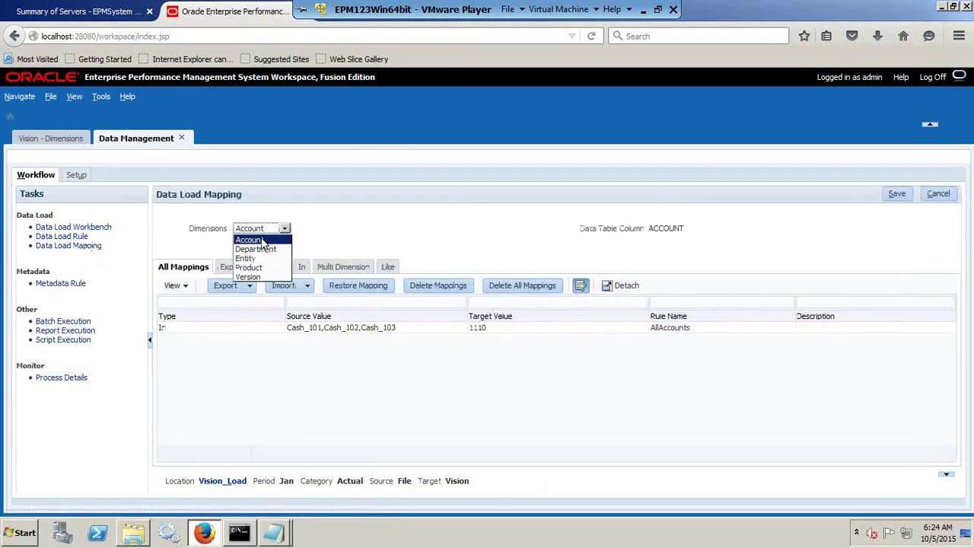
{"action": "left_click", "coordinate": [251, 279]}
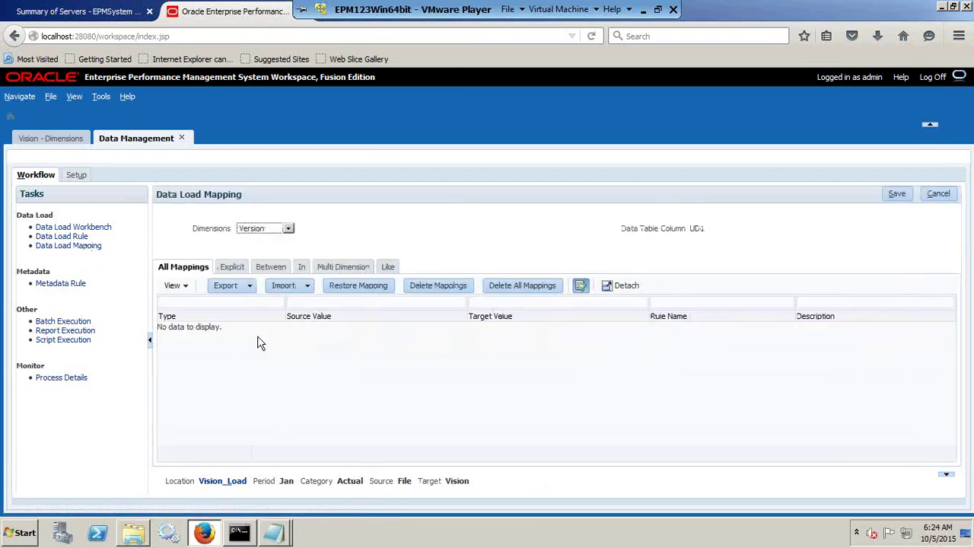
{"action": "left_click", "coordinate": [232, 267]}
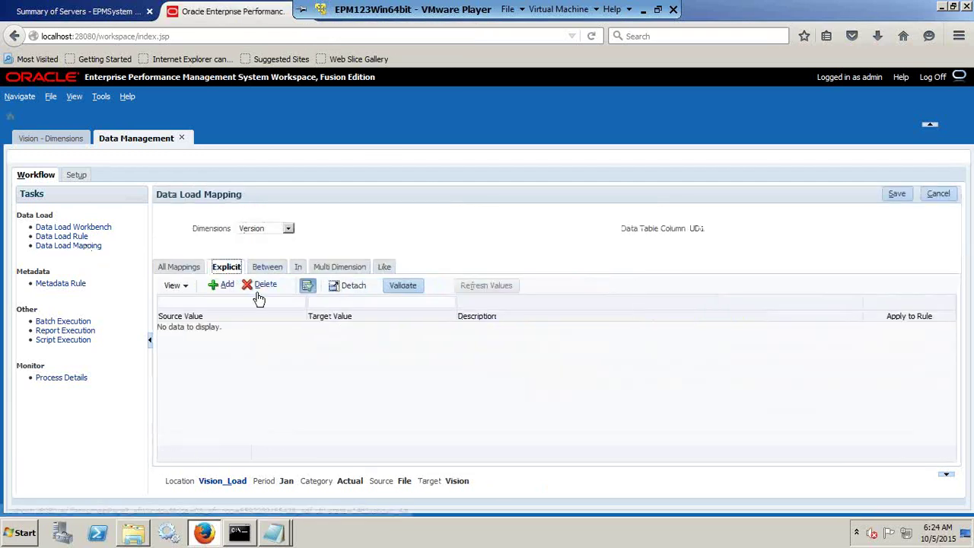
{"action": "left_click", "coordinate": [224, 285]}
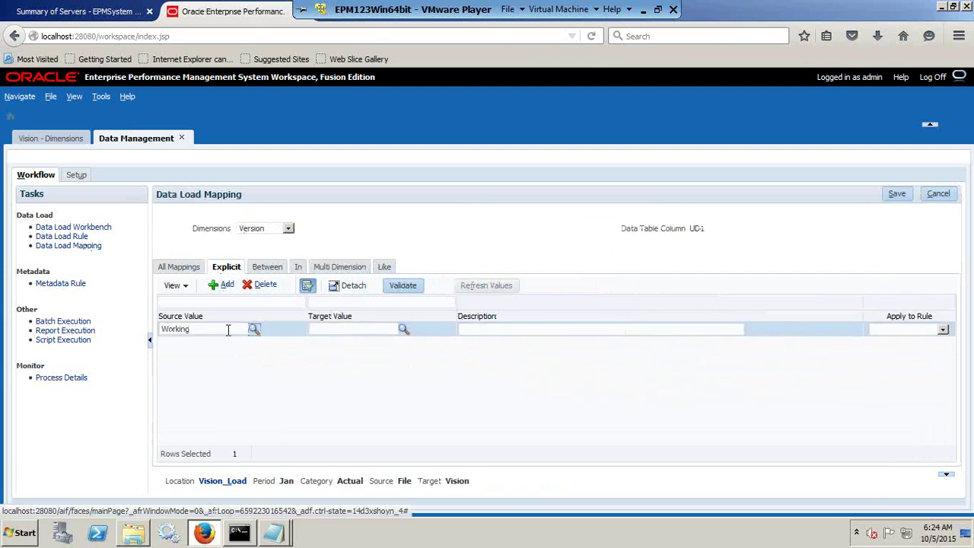
{"action": "left_click", "coordinate": [340, 327]}
{"action": "type", "text": "Working"}
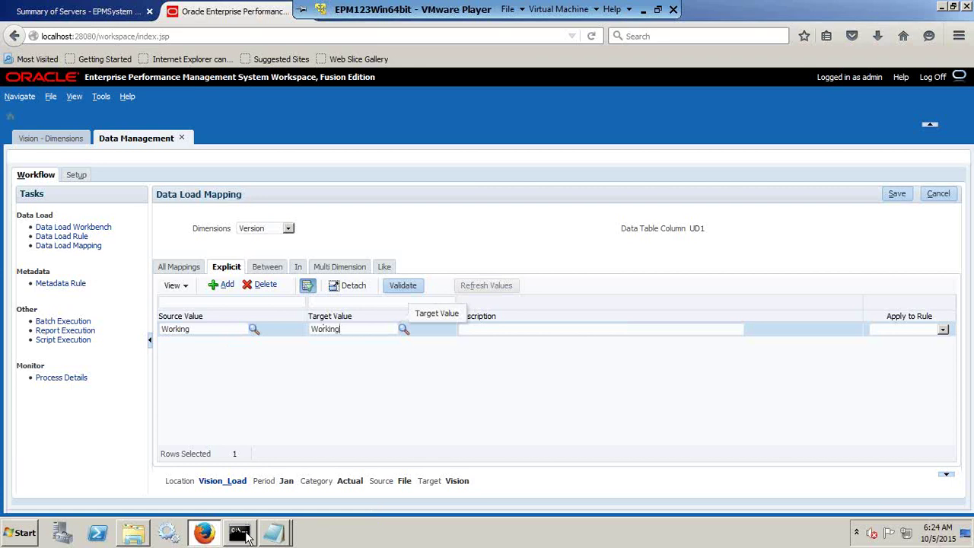
Check the version name Working in the PL_Load_Ignore file and save the Version mapping
{"action": "mouse_move", "coordinate": [273, 534]}
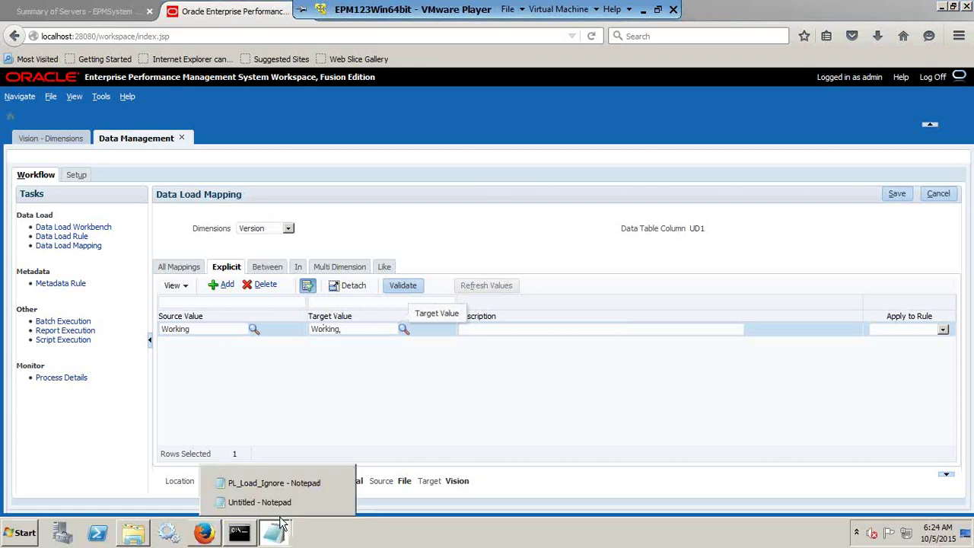
{"action": "left_click", "coordinate": [293, 475]}
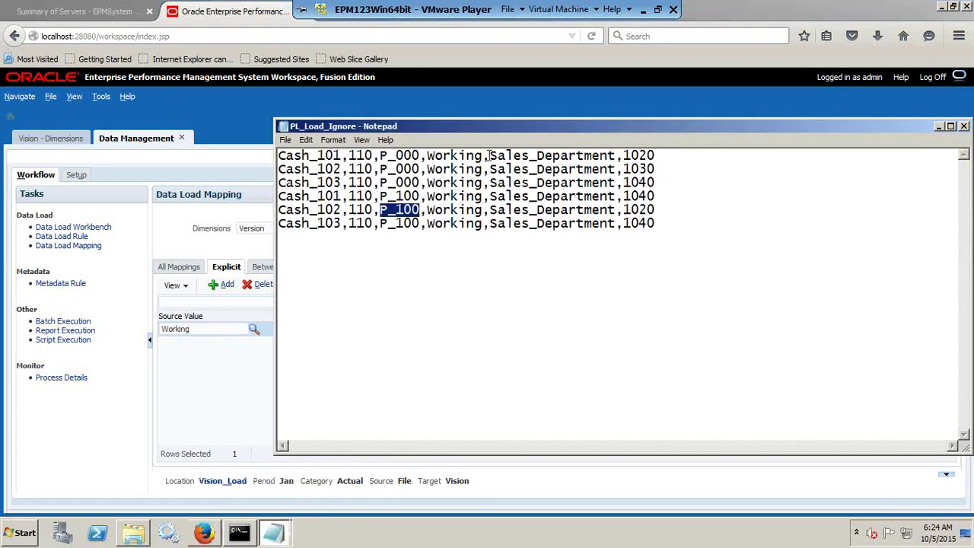
{"action": "left_click_drag", "start_coordinate": [489, 155], "coordinate": [424, 156]}
{"action": "key", "text": "alt+Tab"}
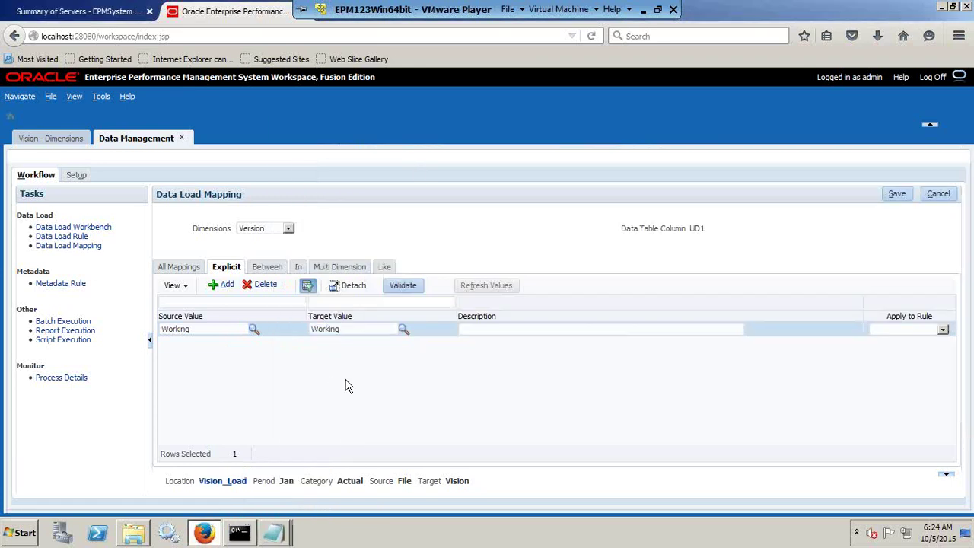
{"action": "left_click", "coordinate": [896, 195]}
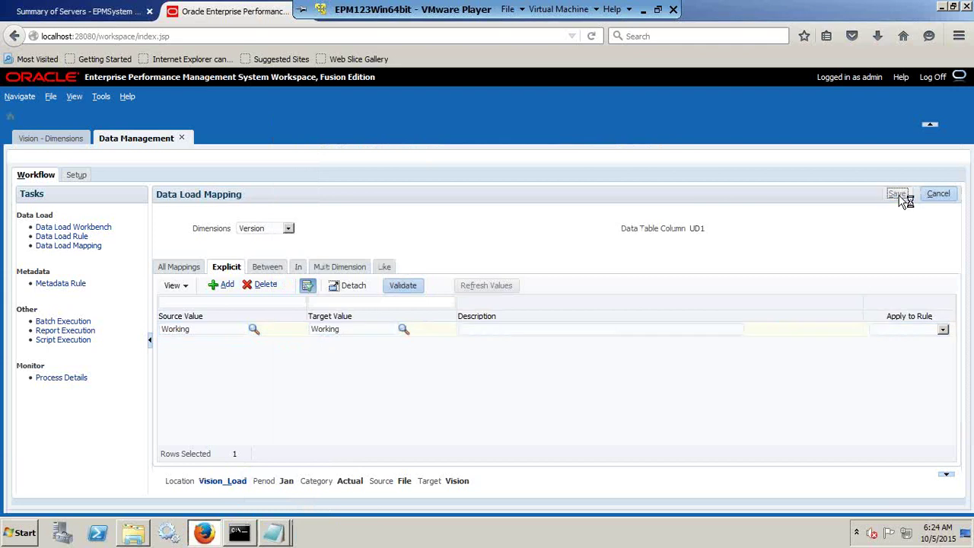
Execute the Vision_Load rule again for Jan with Import from Source and Export to Target in Replace mode, and refresh its status
{"action": "left_click", "coordinate": [81, 238]}
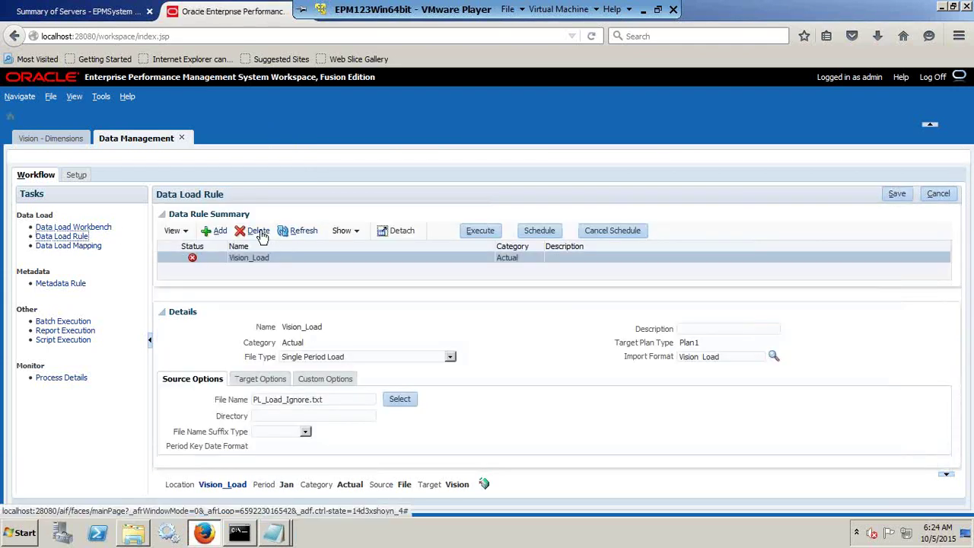
{"action": "left_click", "coordinate": [487, 232]}
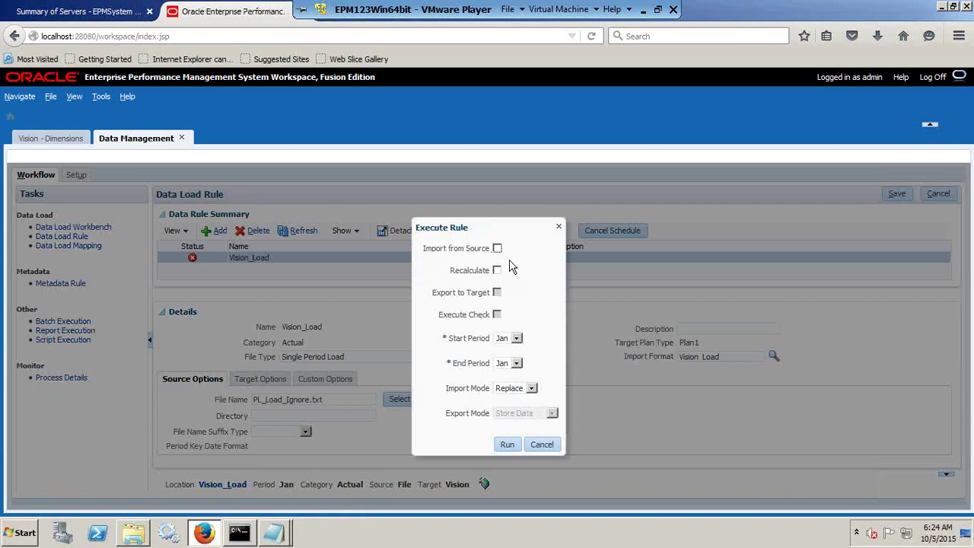
{"action": "left_click", "coordinate": [497, 250]}
{"action": "left_click", "coordinate": [497, 293]}
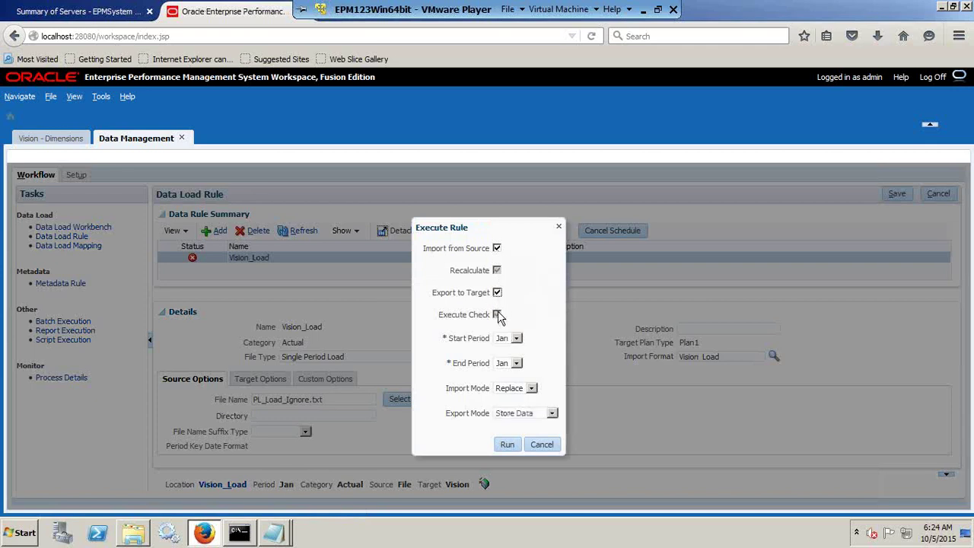
{"action": "left_click", "coordinate": [507, 445]}
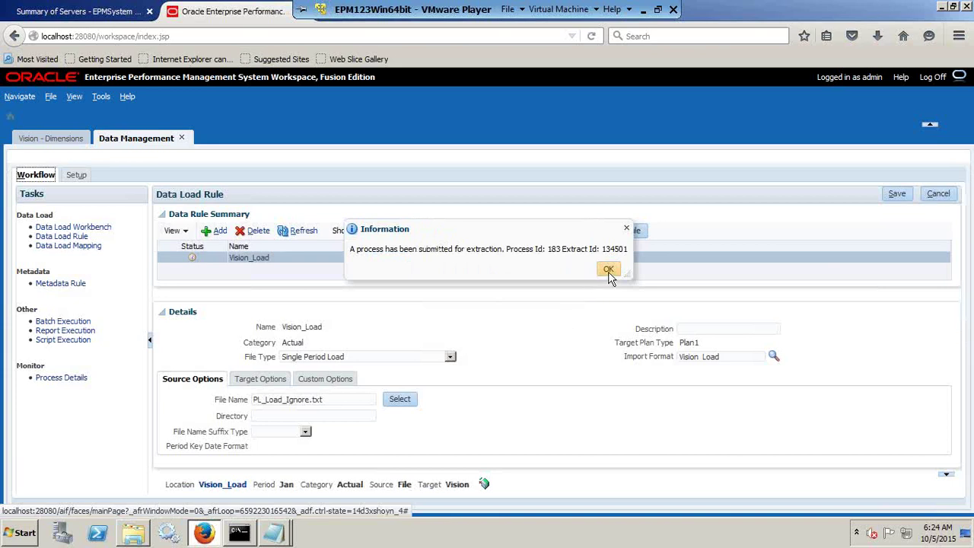
{"action": "left_click", "coordinate": [608, 270]}
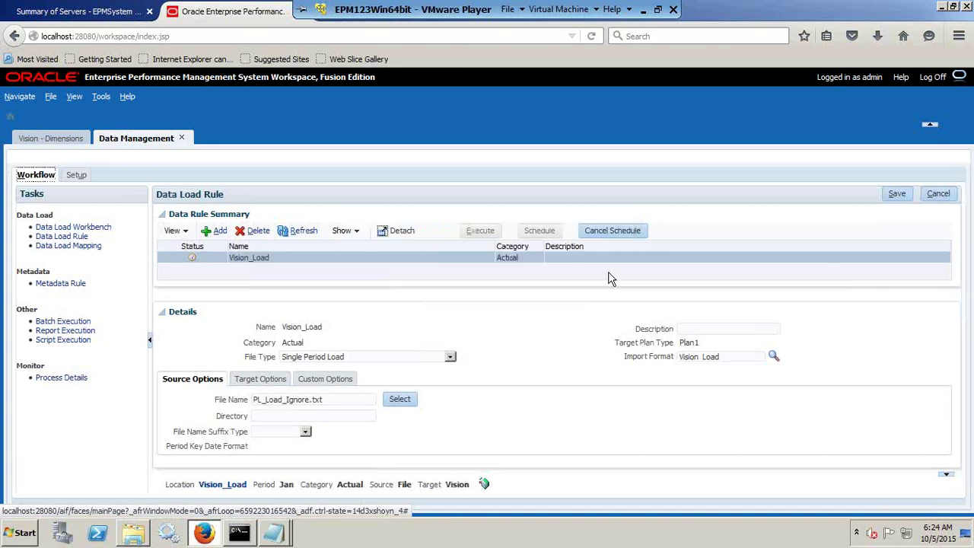
{"action": "left_click", "coordinate": [896, 192]}
{"action": "left_click", "coordinate": [303, 233]}
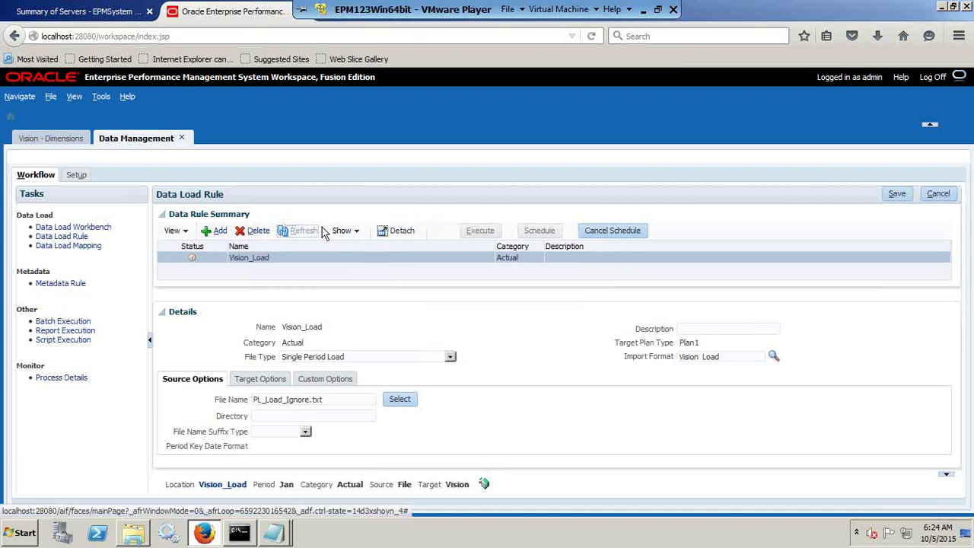
{"action": "left_click", "coordinate": [657, 9]}
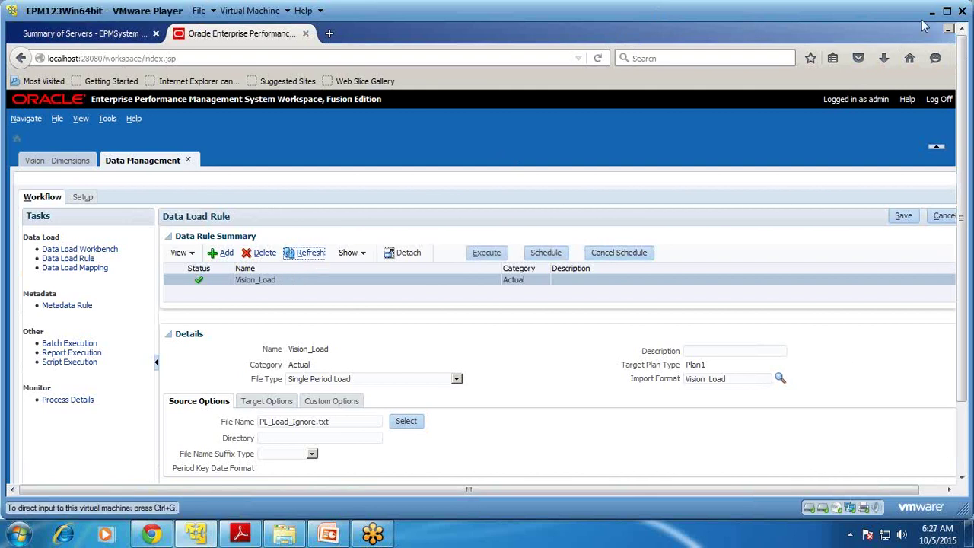
{"action": "left_click", "coordinate": [948, 14]}
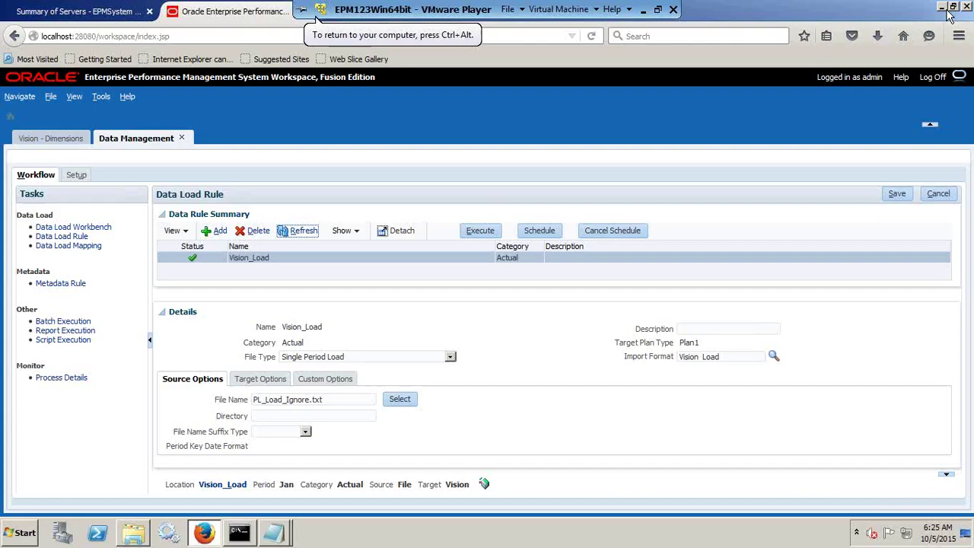
Check the Import, Validate and Export stages and the mapped records in the Data Load Workbench
{"action": "left_click", "coordinate": [92, 227]}
{"action": "mouse_move", "coordinate": [238, 213]}
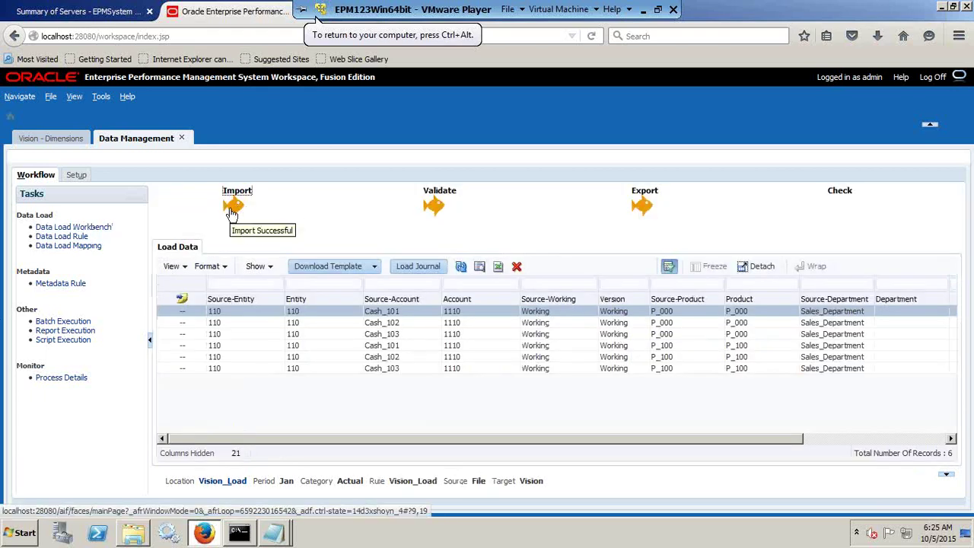
{"action": "mouse_move", "coordinate": [436, 214]}
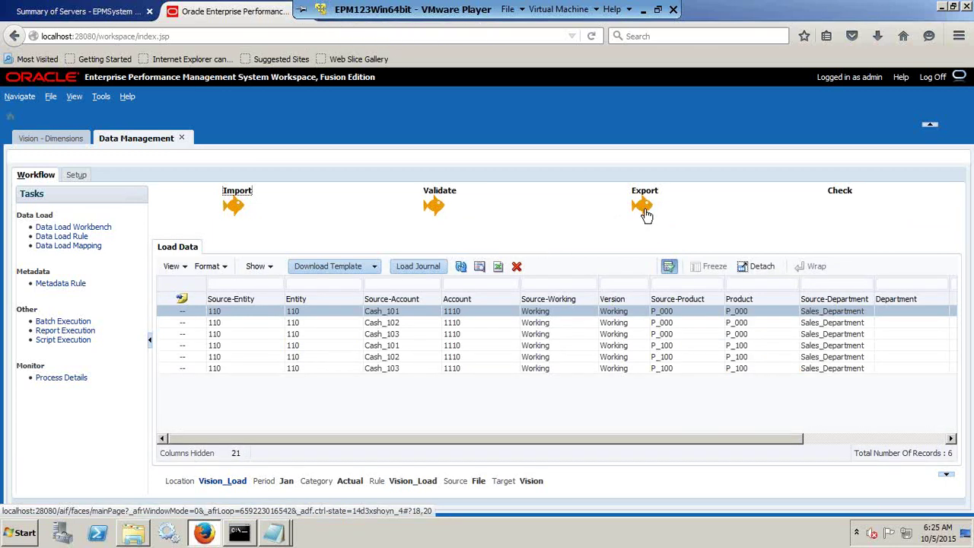
{"action": "mouse_move", "coordinate": [646, 215]}
{"action": "left_click_drag", "start_coordinate": [755, 438], "coordinate": [623, 449]}
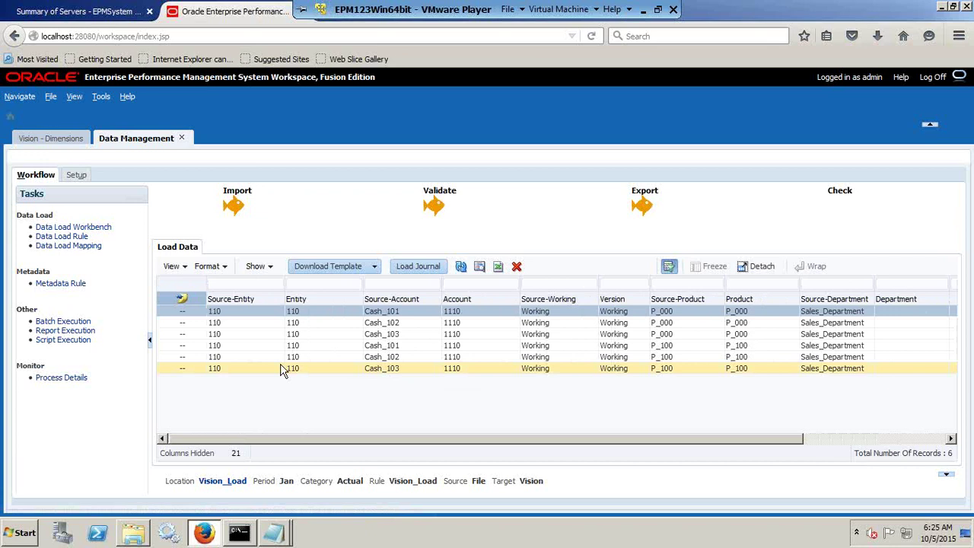
Launch Microsoft Excel with the Run command excel and maximize its window
{"action": "left_click", "coordinate": [21, 533]}
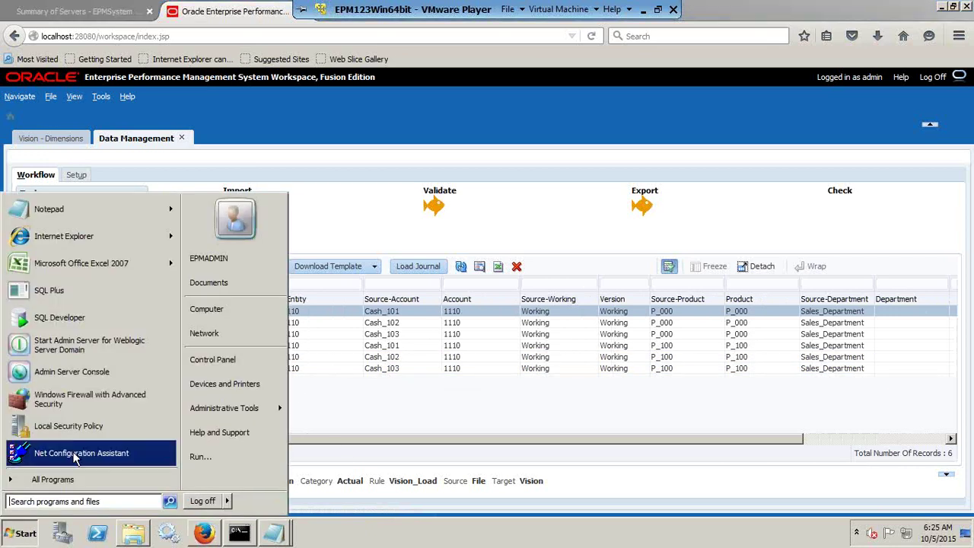
{"action": "left_click", "coordinate": [198, 456]}
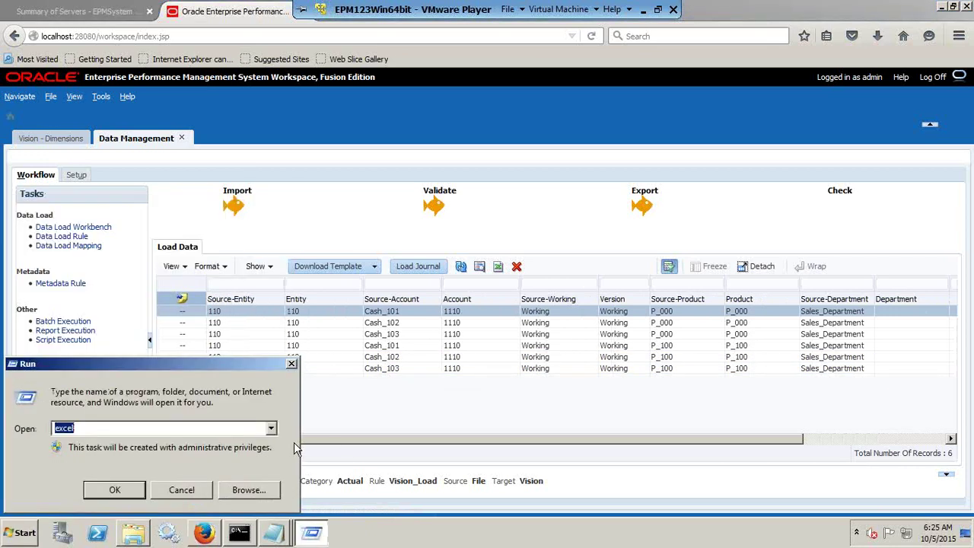
{"action": "type", "text": "sq"}
{"action": "key", "text": "Down"}
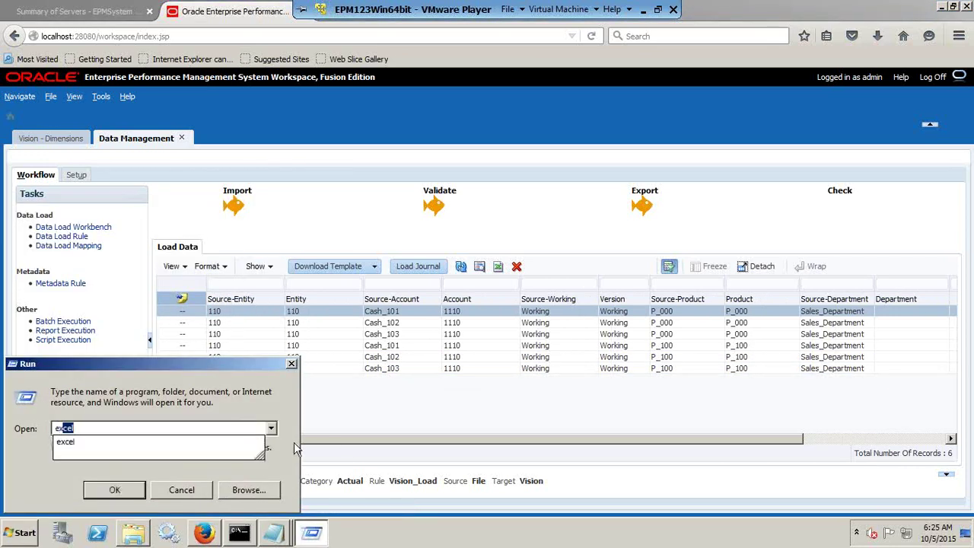
{"action": "key", "text": "Return"}
{"action": "key", "text": "Return"}
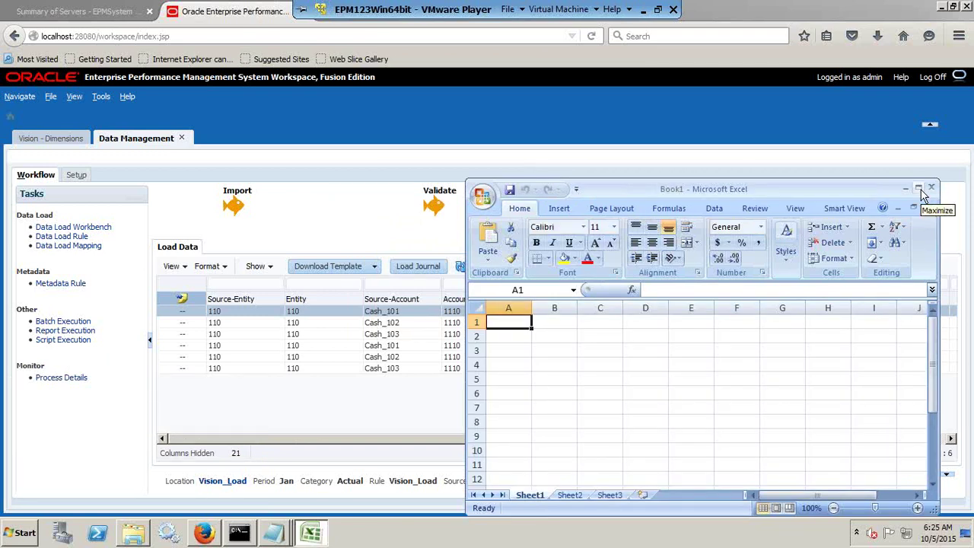
{"action": "left_click", "coordinate": [919, 190]}
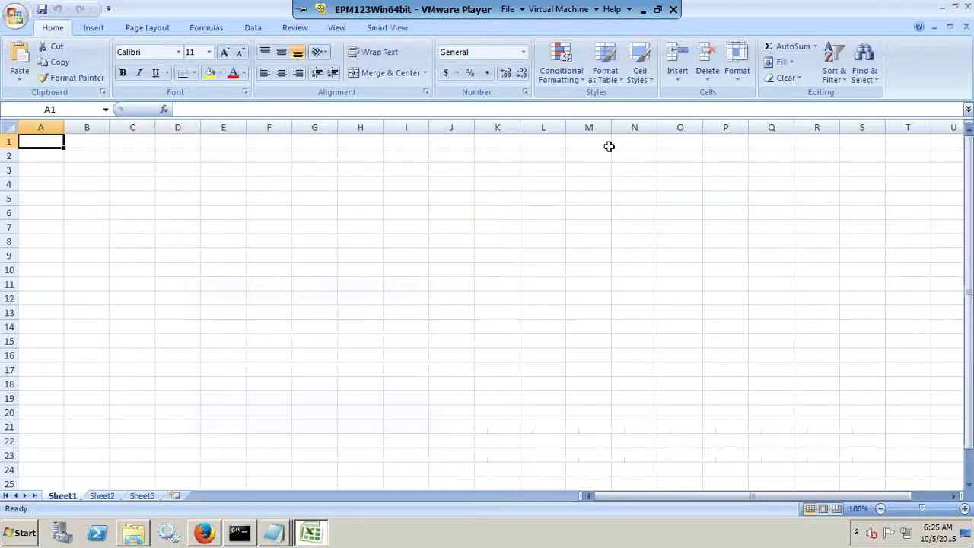
Open the Smart View panel's Shared Connections and sign in with the account user name and password
{"action": "left_click", "coordinate": [374, 32]}
{"action": "left_click", "coordinate": [19, 59]}
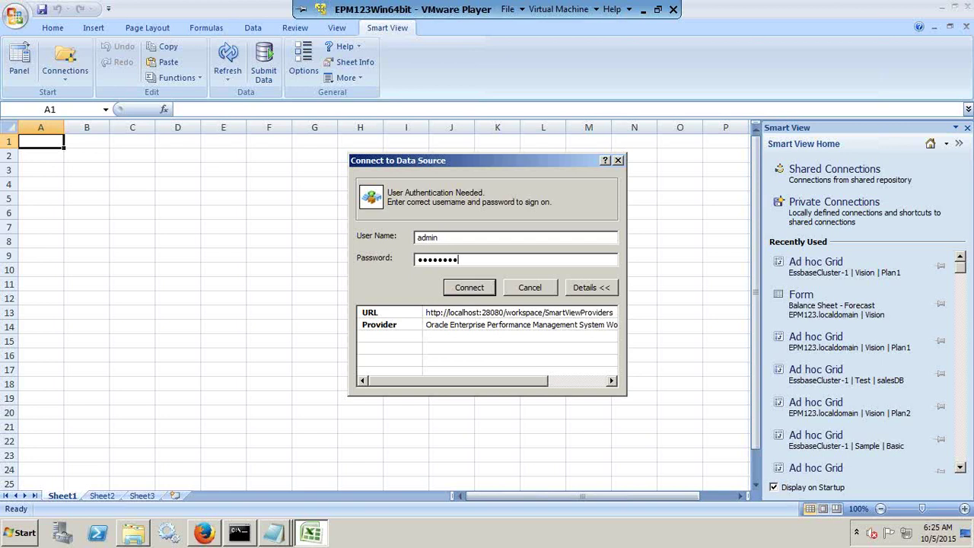
{"action": "key", "text": "Return"}
Start an ad hoc analysis on the Plan1 cube of Vision under EssbaseCluster-1 in Oracle Essbase
{"action": "left_click", "coordinate": [933, 164]}
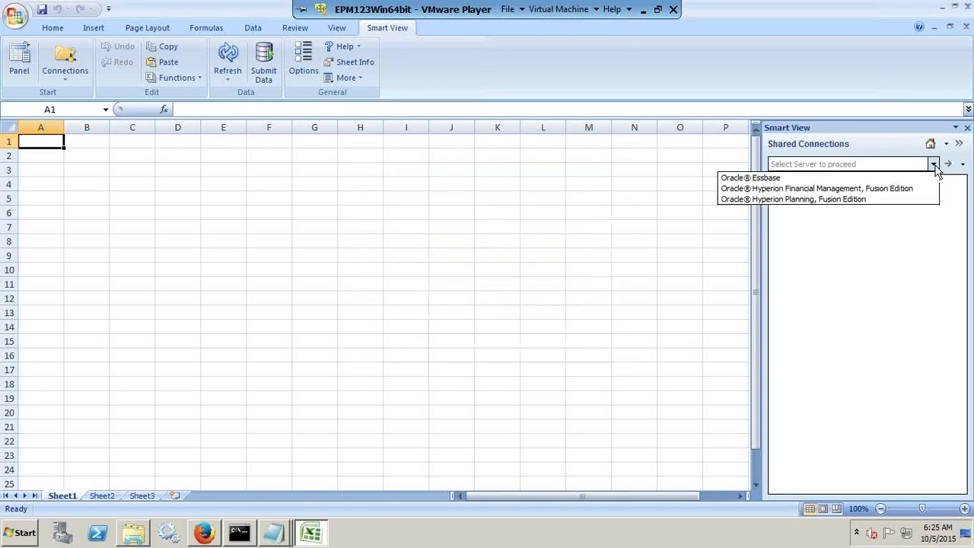
{"action": "left_click", "coordinate": [784, 179]}
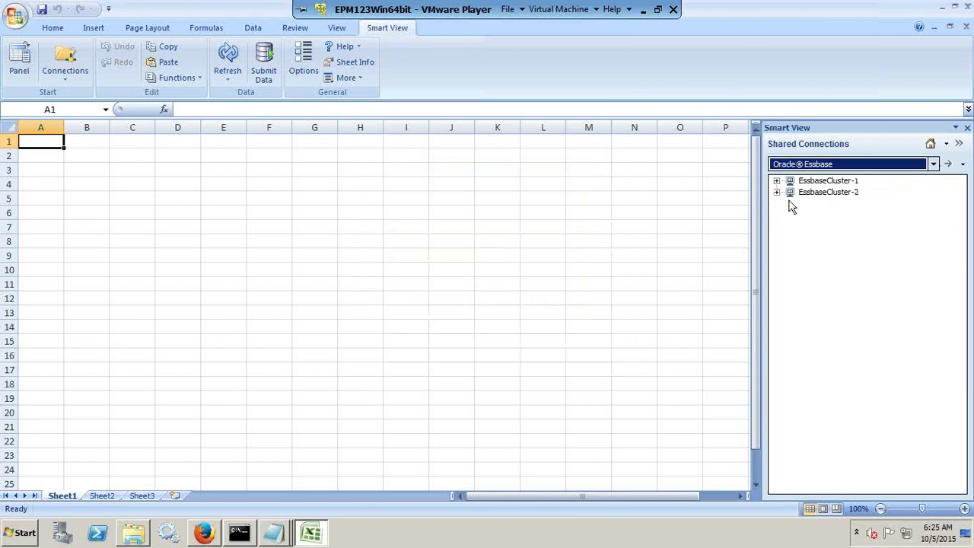
{"action": "double_click", "coordinate": [822, 181]}
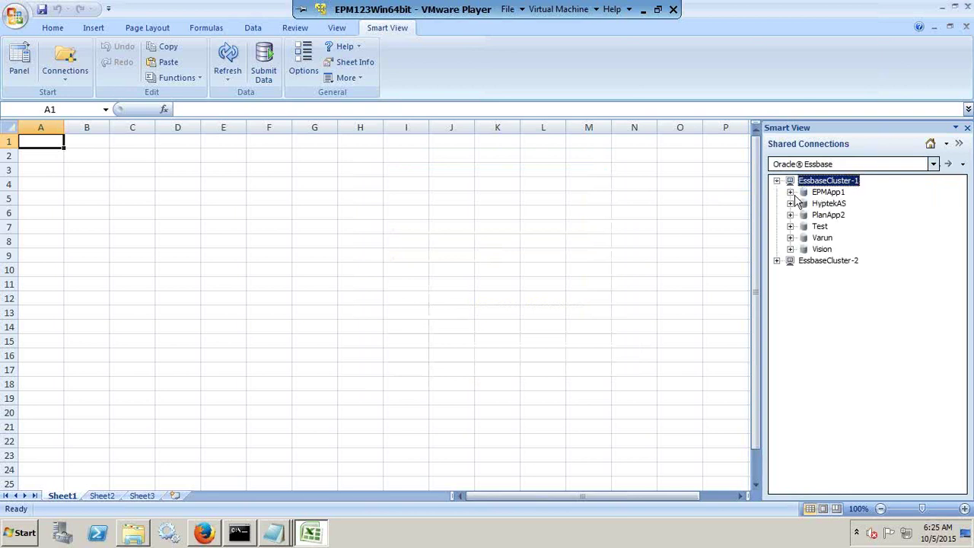
{"action": "left_click", "coordinate": [790, 250]}
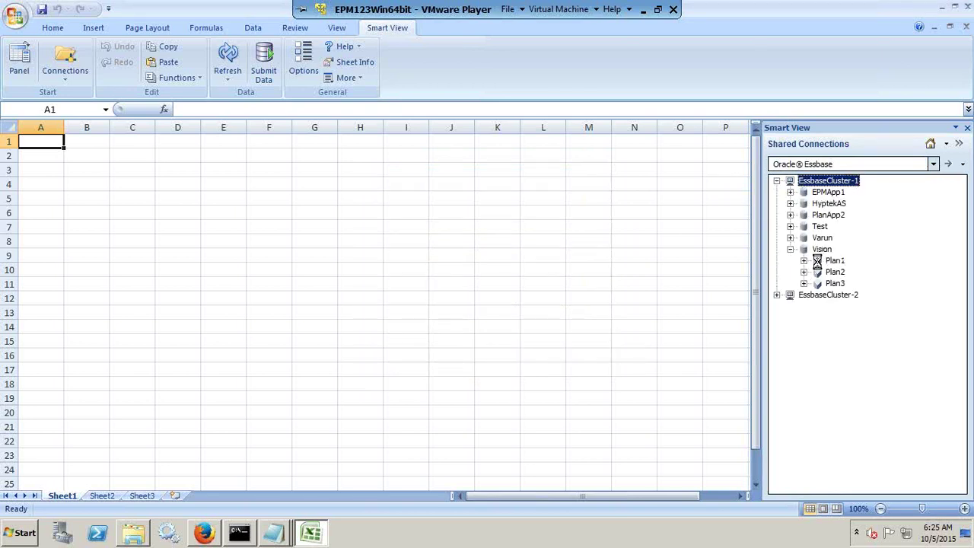
{"action": "right_click", "coordinate": [835, 260]}
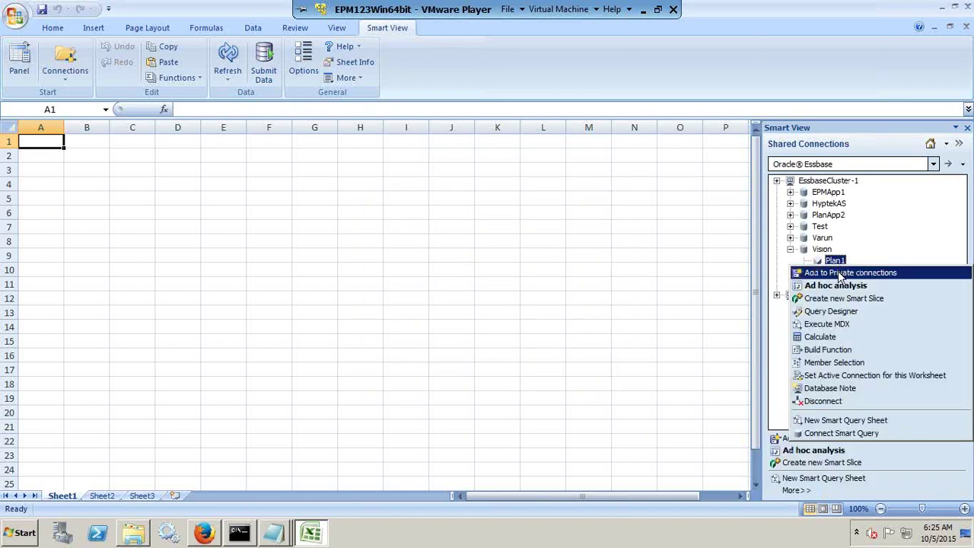
{"action": "left_click", "coordinate": [830, 283]}
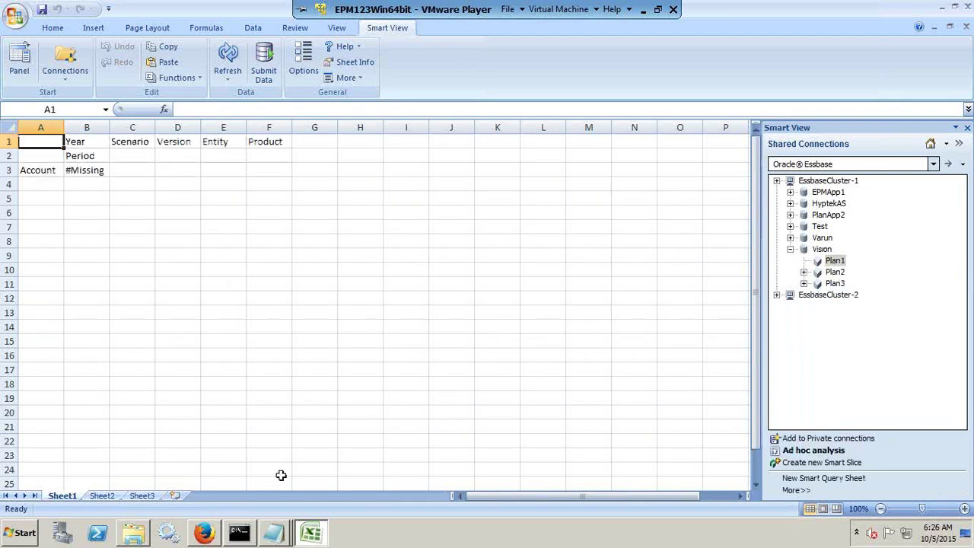
Consult the PL_Load_Ignore file and set the Account member in cell A3 to Cash
{"action": "mouse_move", "coordinate": [276, 538]}
{"action": "left_click", "coordinate": [306, 487]}
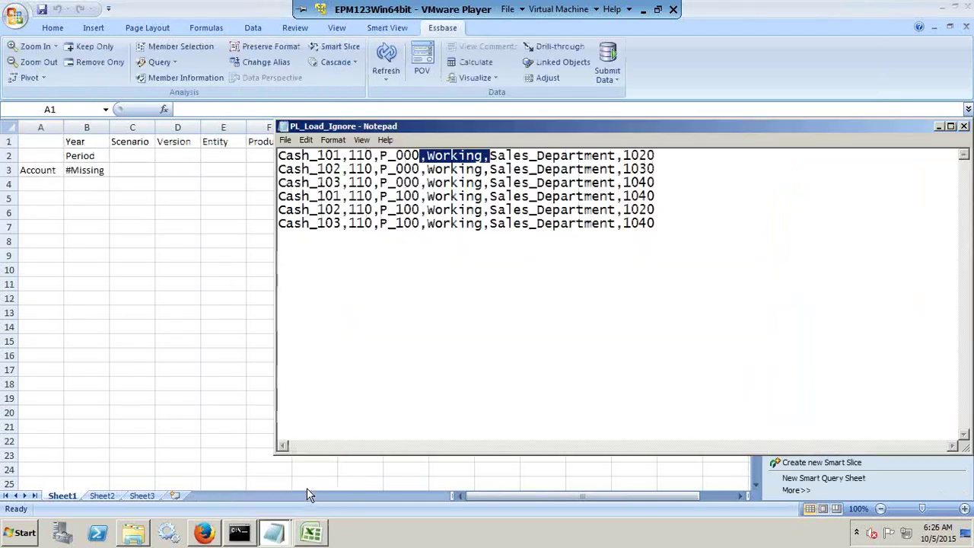
{"action": "left_click", "coordinate": [49, 173]}
{"action": "left_click", "coordinate": [47, 169]}
{"action": "type", "text": "'Cash"}
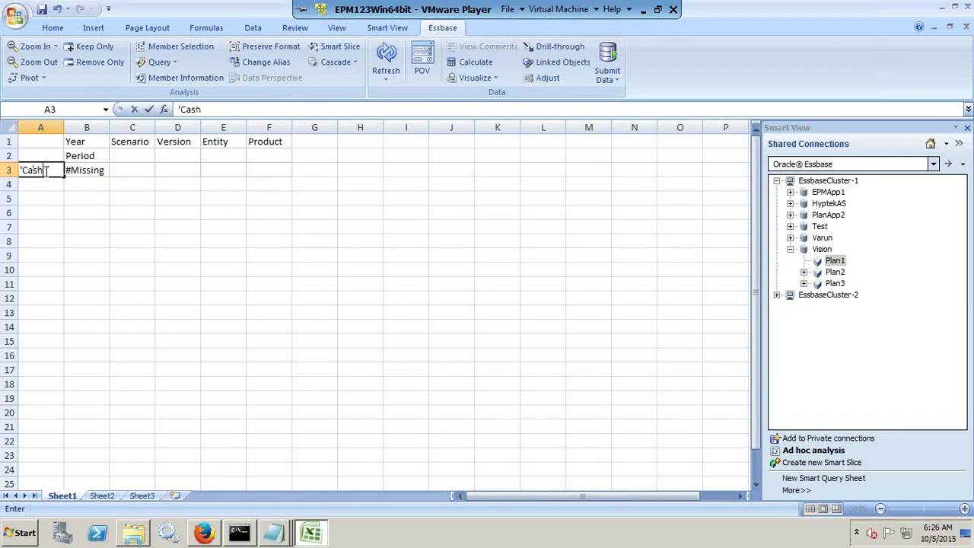
{"action": "key", "text": "Return"}
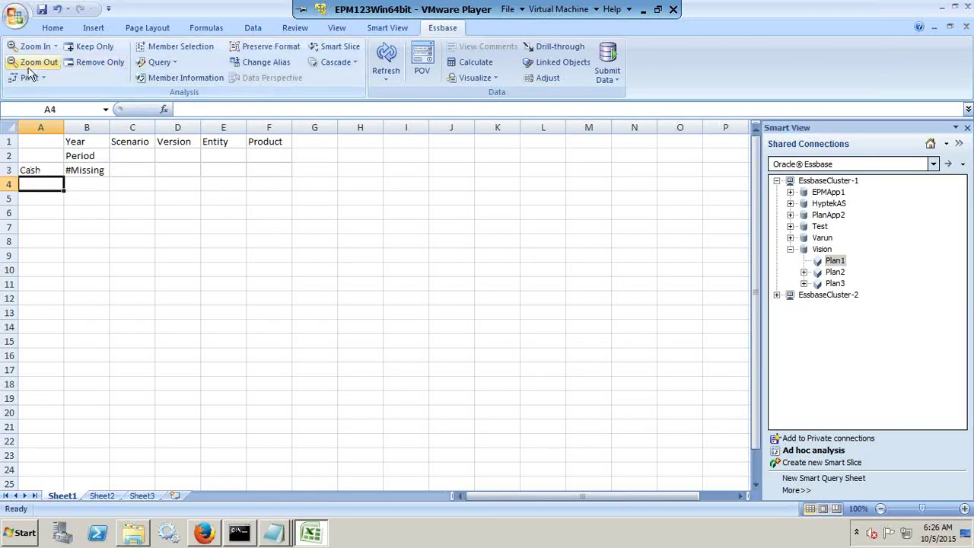
Enter jan as the Period member in cell B2 and FY15 as the Year member in B1
{"action": "left_click", "coordinate": [82, 156]}
{"action": "type", "text": "jan"}
{"action": "key", "text": "Return"}
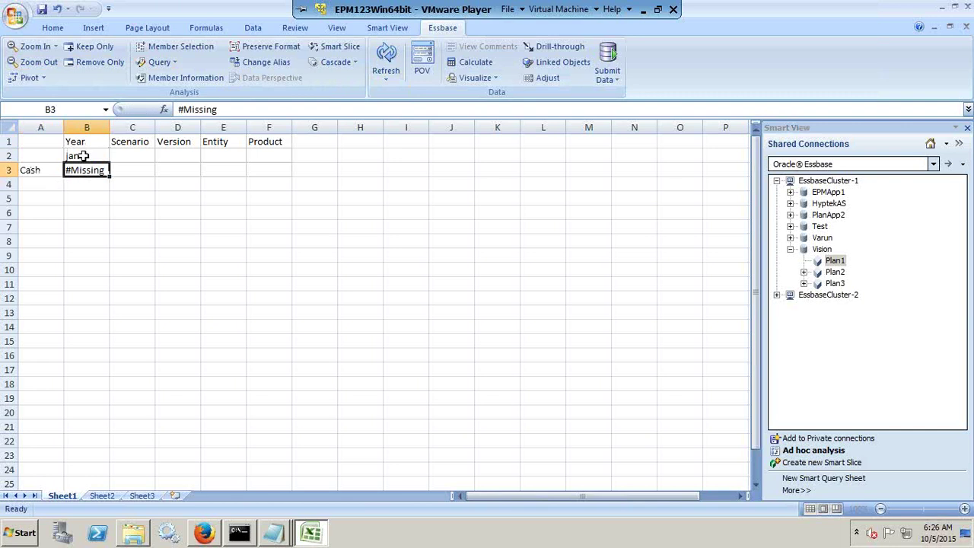
{"action": "key", "text": "Up"}
{"action": "key", "text": "Up"}
{"action": "type", "text": "'"}
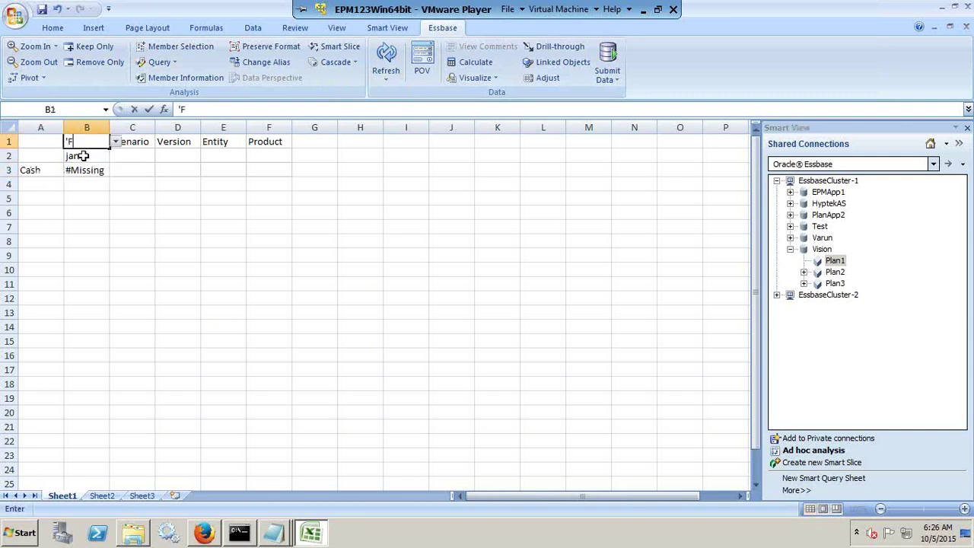
{"action": "type", "text": "FY15"}
{"action": "key", "text": "Return"}
Correct the capitalization of the Period member in cell B2 to Jan
{"action": "double_click", "coordinate": [84, 156]}
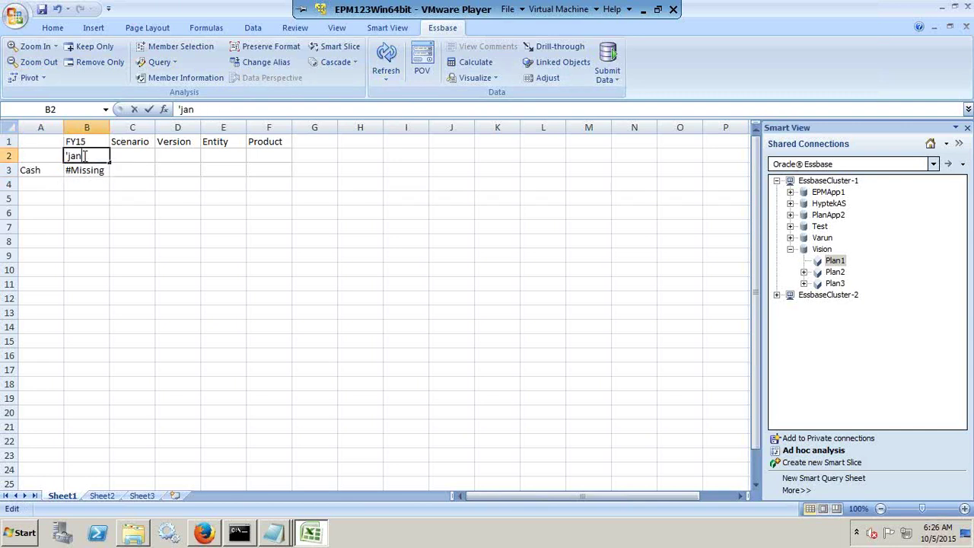
{"action": "key", "text": "Home"}
{"action": "type", "text": "'"}
{"action": "key", "text": "BackSpace"}
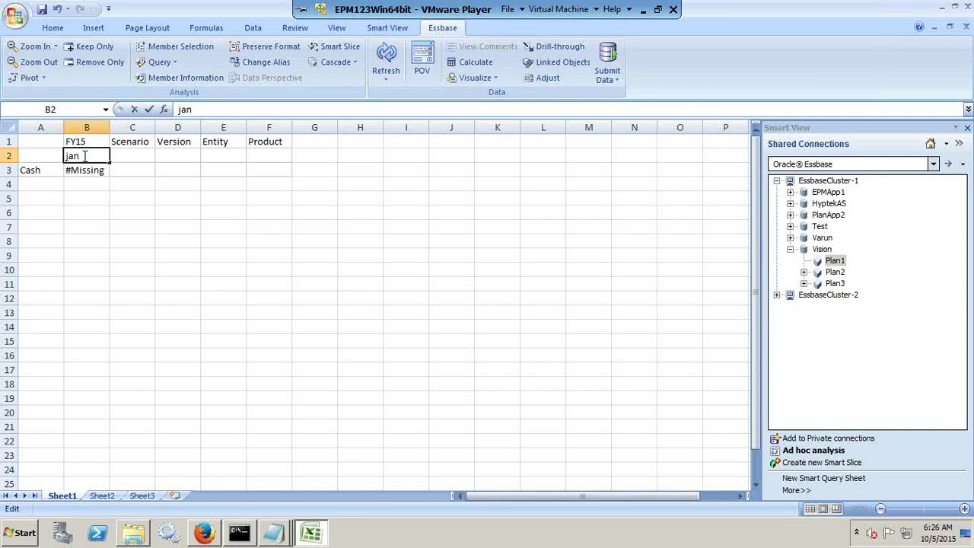
{"action": "key", "text": "Delete"}
{"action": "type", "text": "J"}
{"action": "key", "text": "Return"}
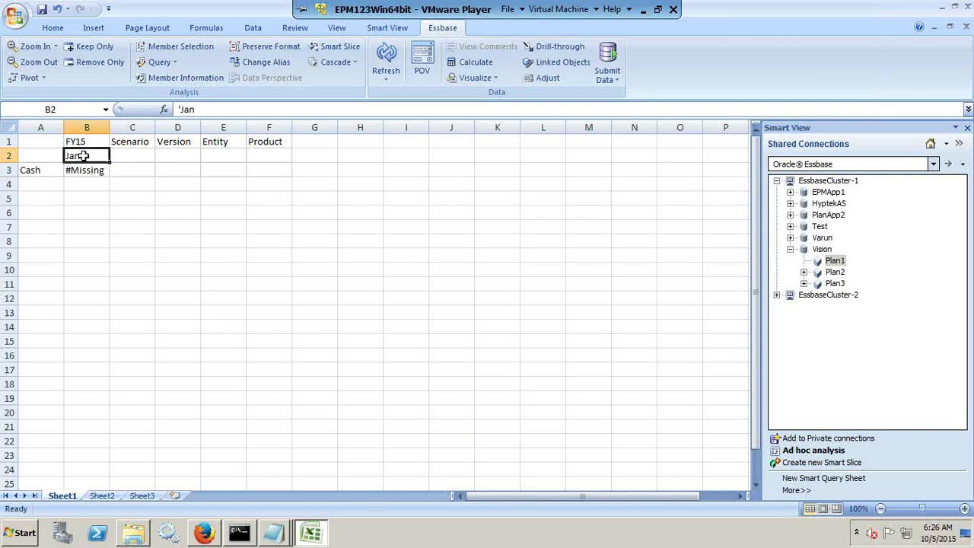
Set the Scenario member in cell C1 to Actual and the Version member in D1 to Working
{"action": "key", "text": "Up"}
{"action": "key", "text": "Up"}
{"action": "key", "text": "Right"}
{"action": "type", "text": "'"}
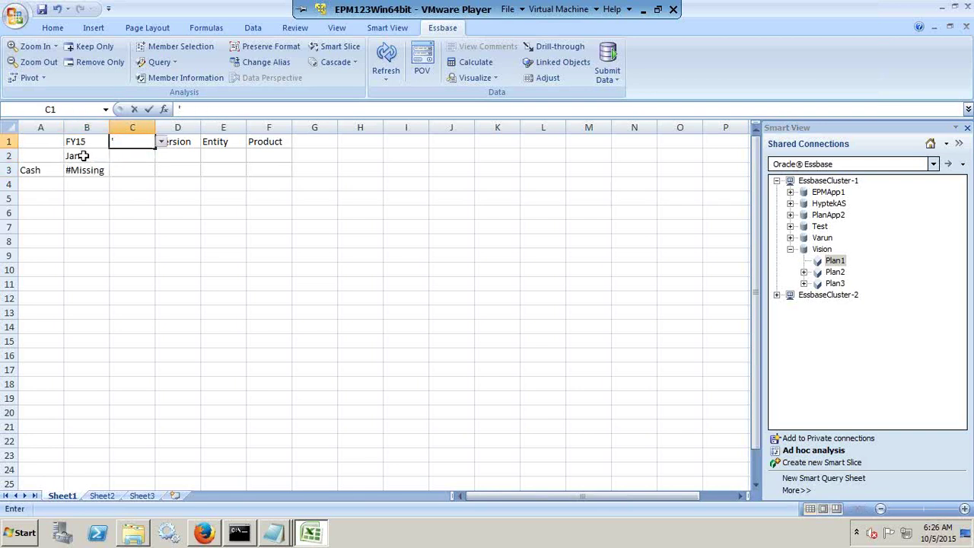
{"action": "type", "text": "Actual"}
{"action": "key", "text": "Return"}
{"action": "key", "text": "Up"}
{"action": "key", "text": "Right"}
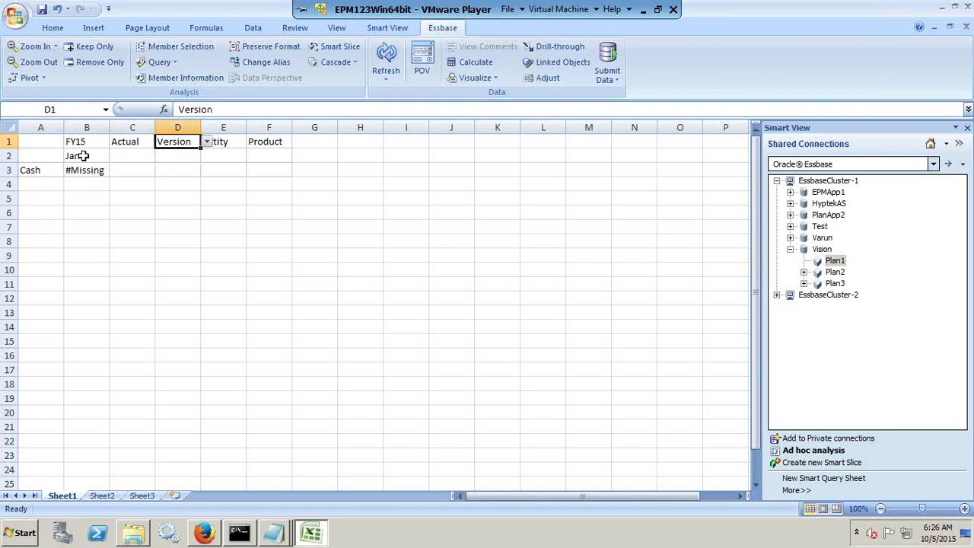
{"action": "type", "text": "'Working"}
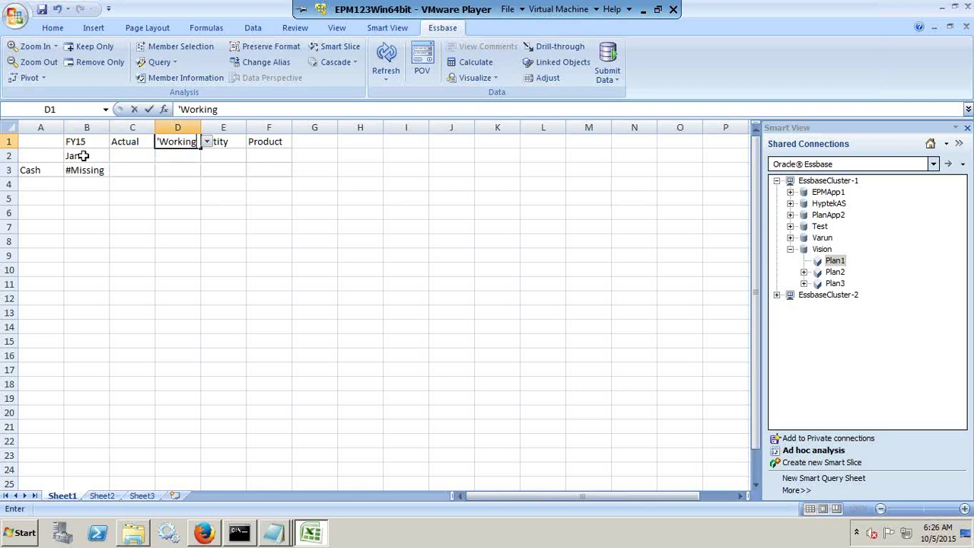
{"action": "key", "text": "Return"}
Move the PL_Load_Ignore file window down to uncover the grid's member cells, and return to the worksheet
{"action": "key", "text": "alt+Tab"}
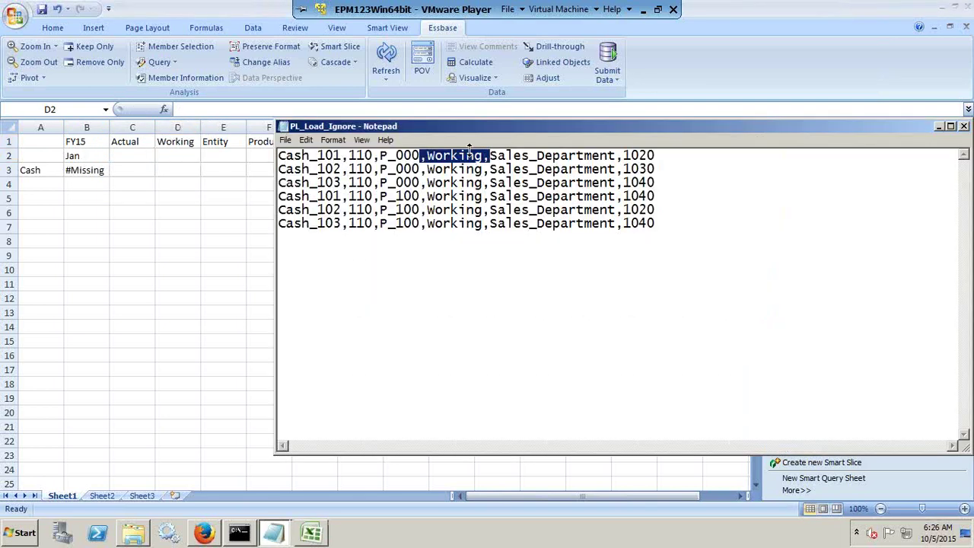
{"action": "left_click_drag", "start_coordinate": [430, 135], "coordinate": [416, 220]}
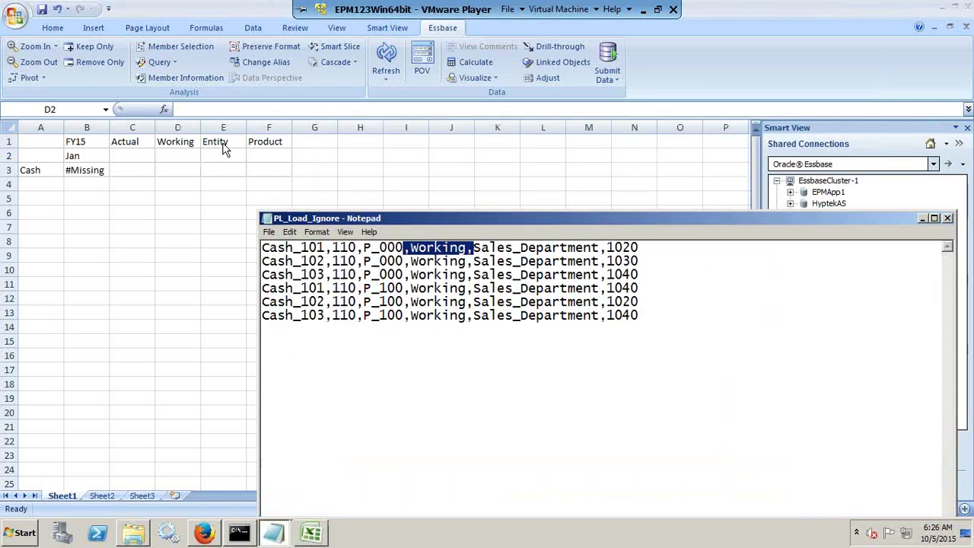
{"action": "key", "text": "alt+Tab"}
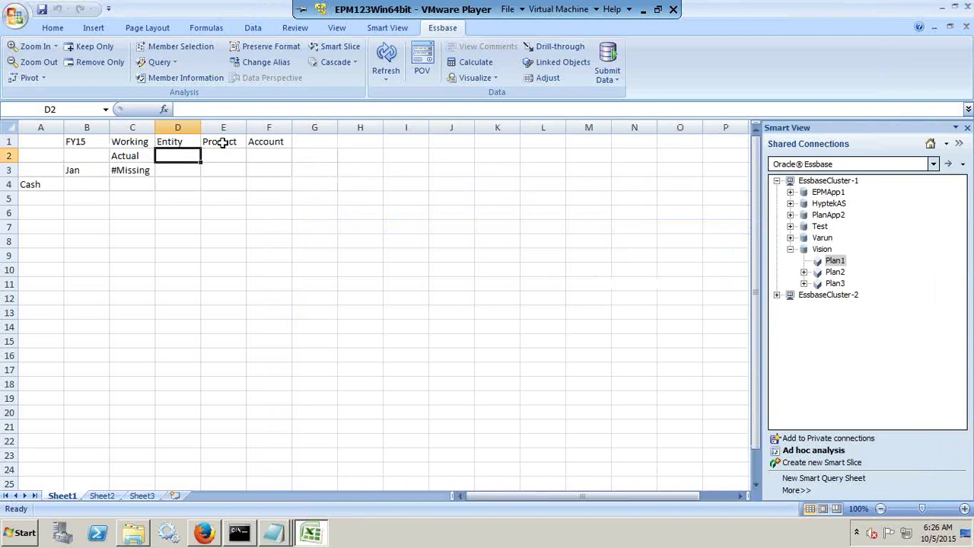
Set the Entity member in cell D1 to 110 and the Product member in E1 to P_000
{"action": "left_click", "coordinate": [183, 143]}
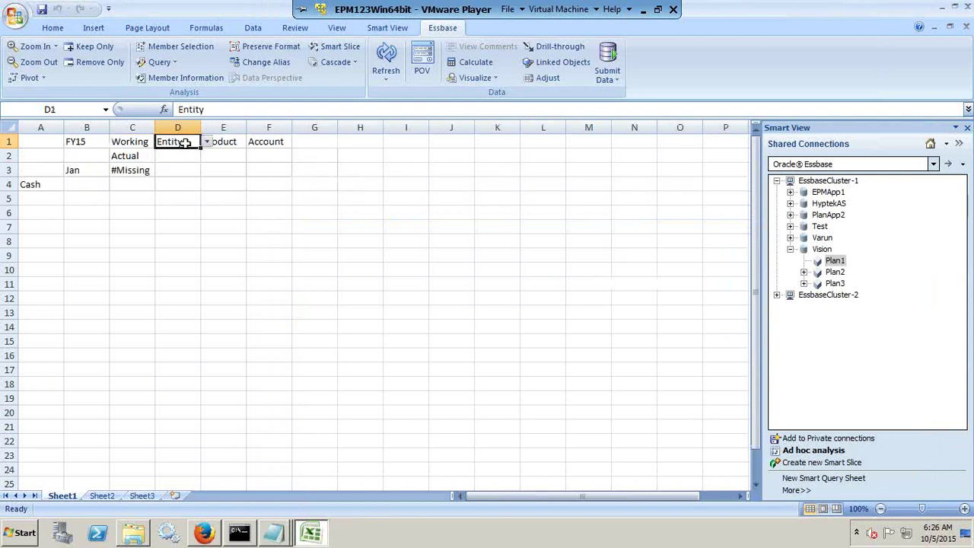
{"action": "type", "text": "110"}
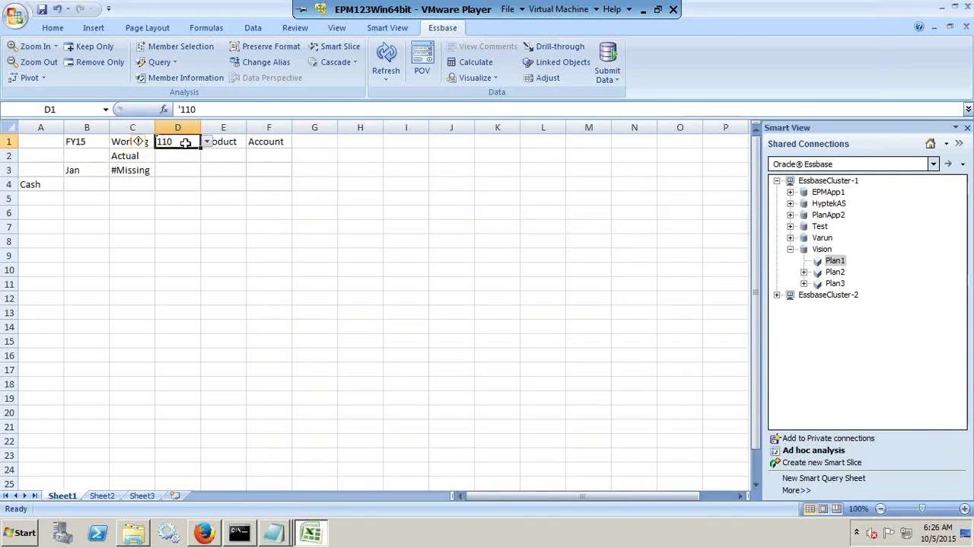
{"action": "key", "text": "Tab"}
{"action": "type", "text": "'P"}
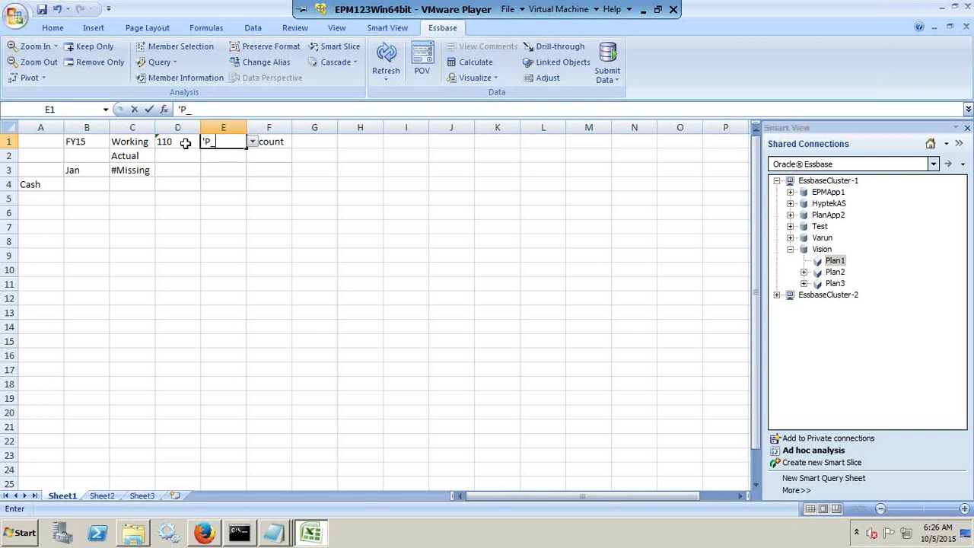
{"action": "key", "text": "Return"}
Compare the members in the grid with the records in the PL_Load_Ignore file, checking the Account dimension cell F1
{"action": "key", "text": "alt+Tab"}
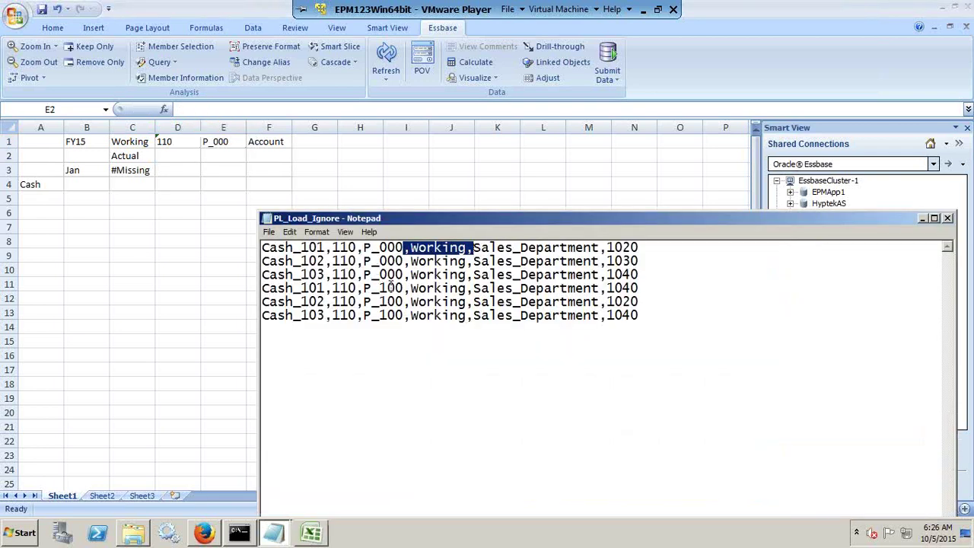
{"action": "key", "text": "alt+Tab"}
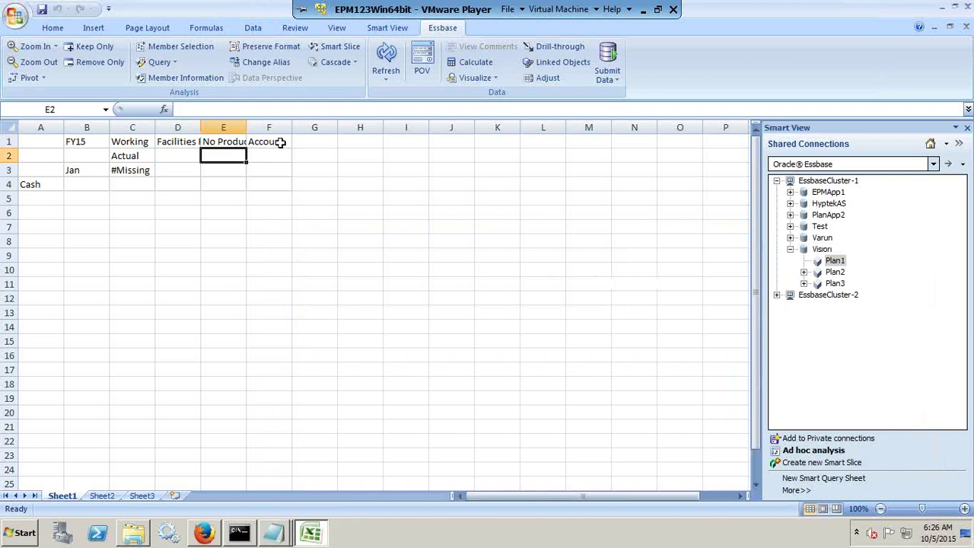
{"action": "left_click", "coordinate": [272, 143]}
{"action": "key", "text": "alt+Tab"}
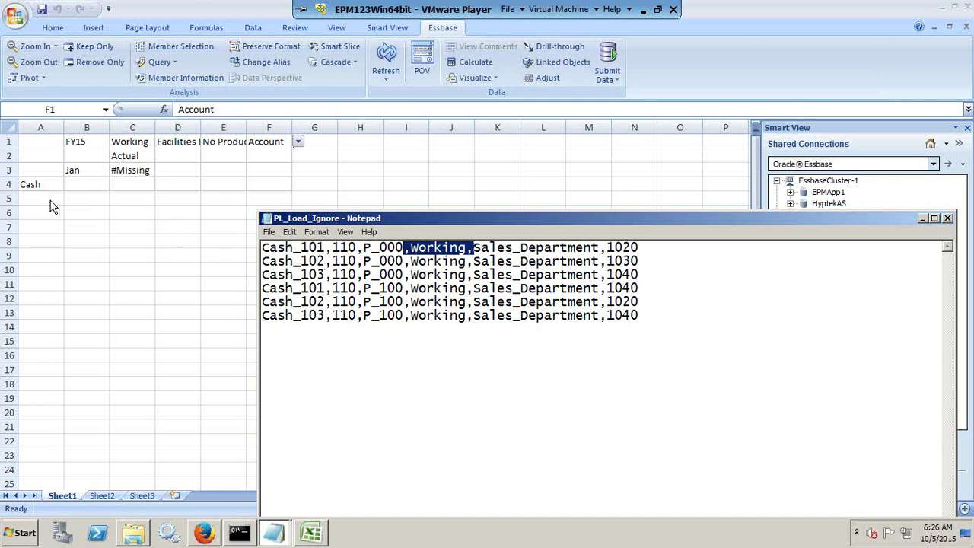
{"action": "key", "text": "alt+Tab"}
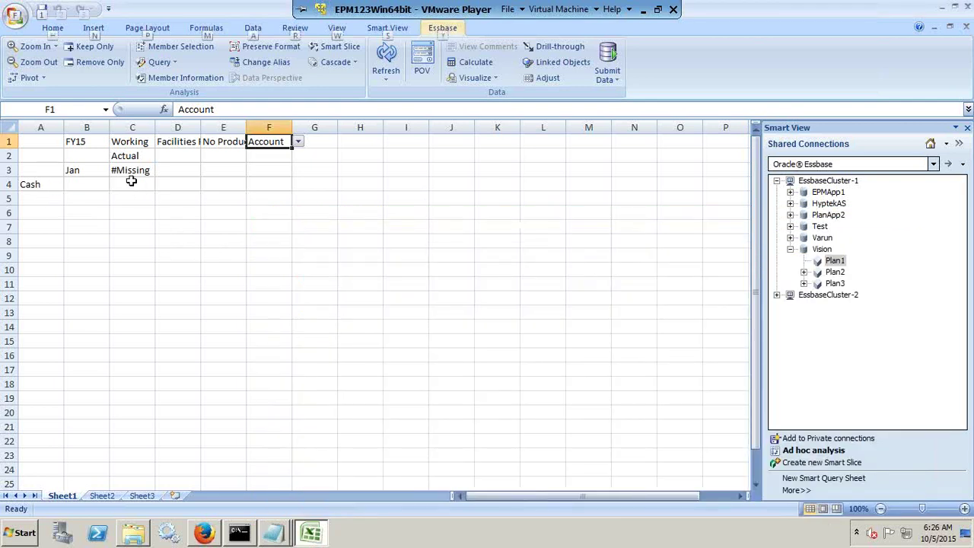
{"action": "key", "text": "alt+Tab"}
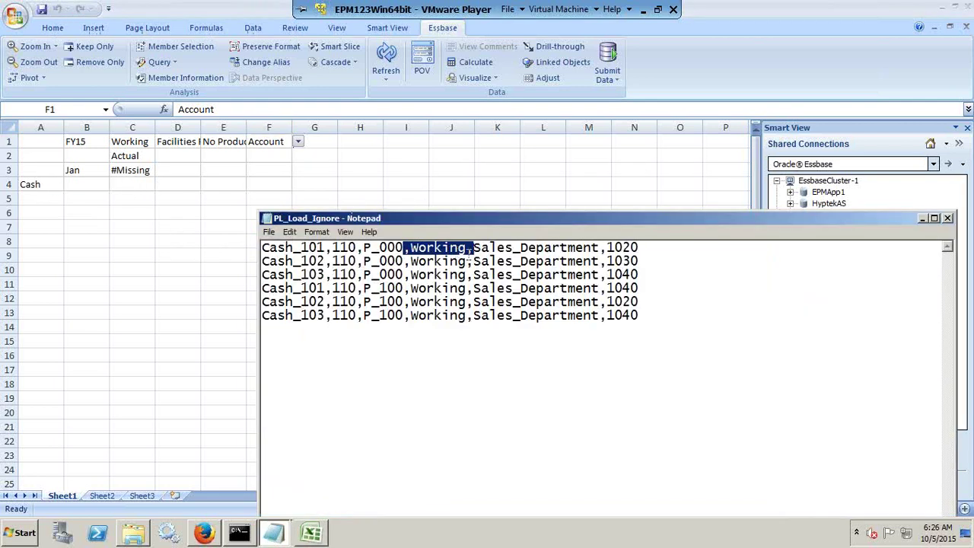
{"action": "key", "text": "alt+Tab"}
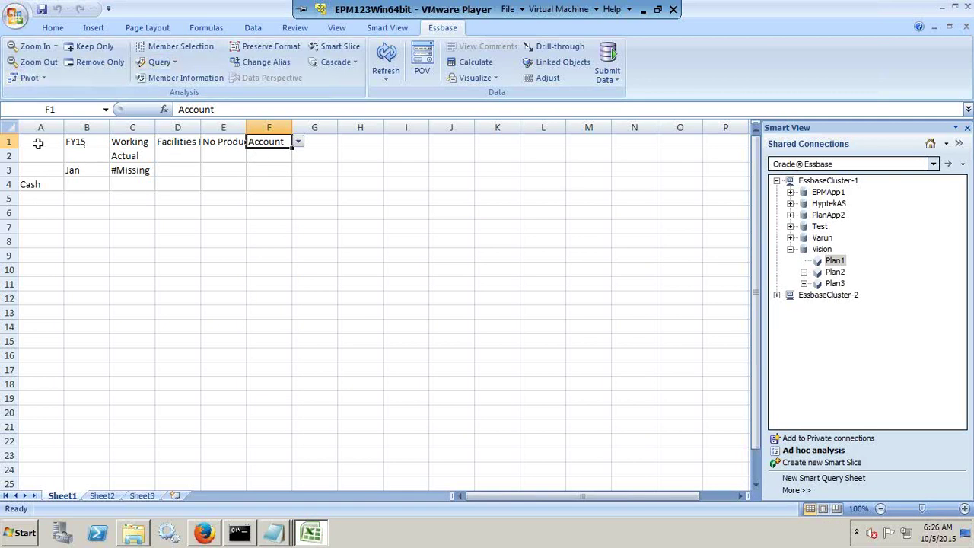
Clear the grid in A1:H4 on Sheet1 and try to restart ad hoc analysis on Plan1 there
{"action": "left_click_drag", "start_coordinate": [37, 143], "coordinate": [343, 191]}
{"action": "key", "text": "Delete"}
{"action": "left_click", "coordinate": [836, 261]}
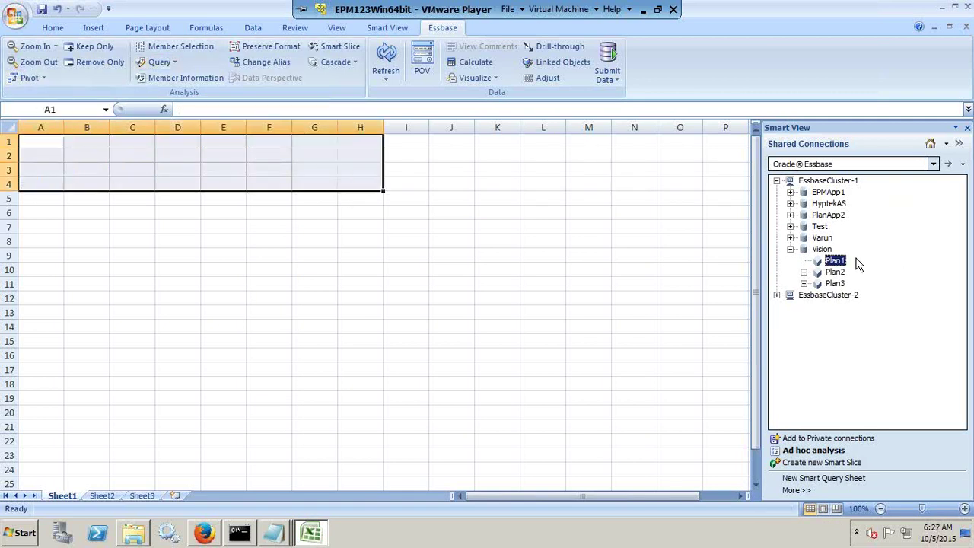
{"action": "right_click", "coordinate": [840, 266]}
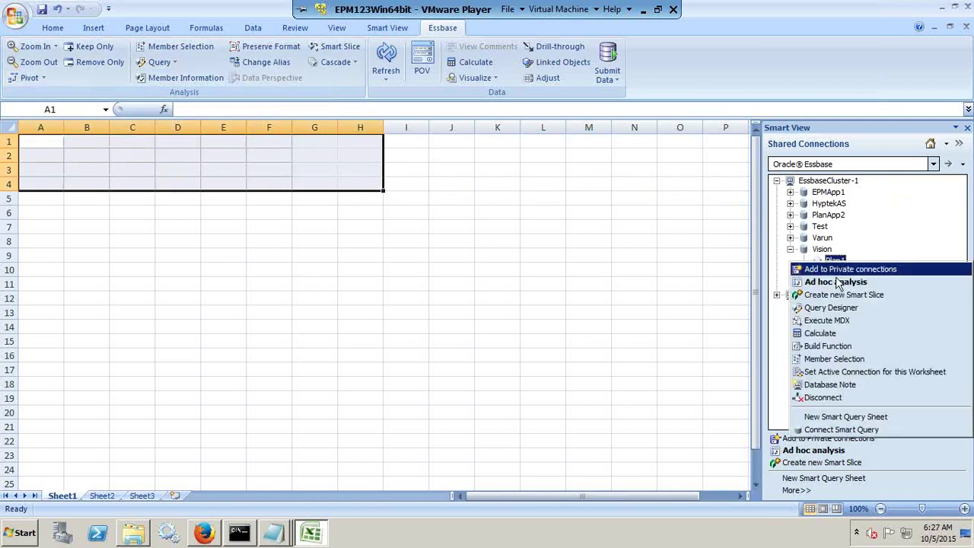
{"action": "left_click", "coordinate": [837, 280]}
{"action": "left_click", "coordinate": [621, 365]}
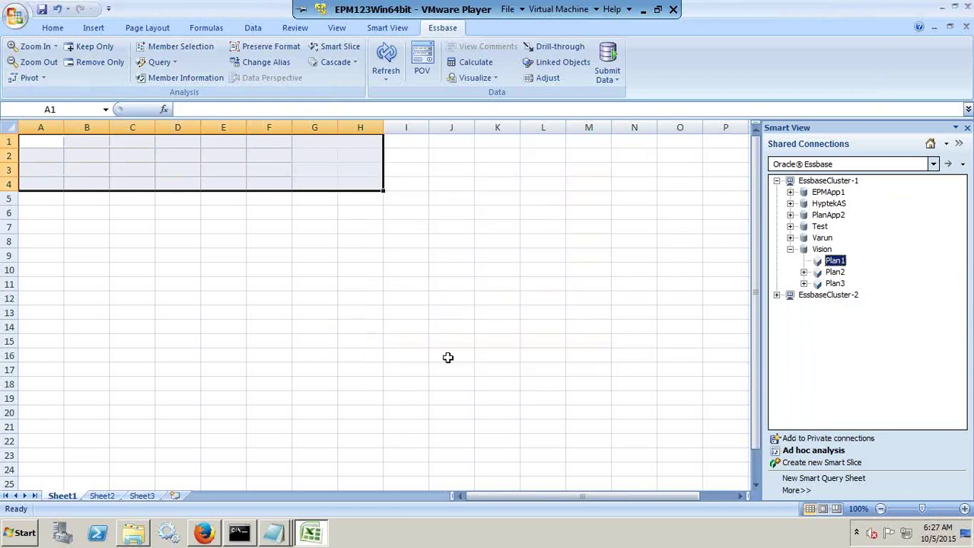
{"action": "left_click", "coordinate": [426, 352]}
Add a new worksheet and start an ad hoc analysis on Vision's Plan1 in it
{"action": "left_click", "coordinate": [174, 495]}
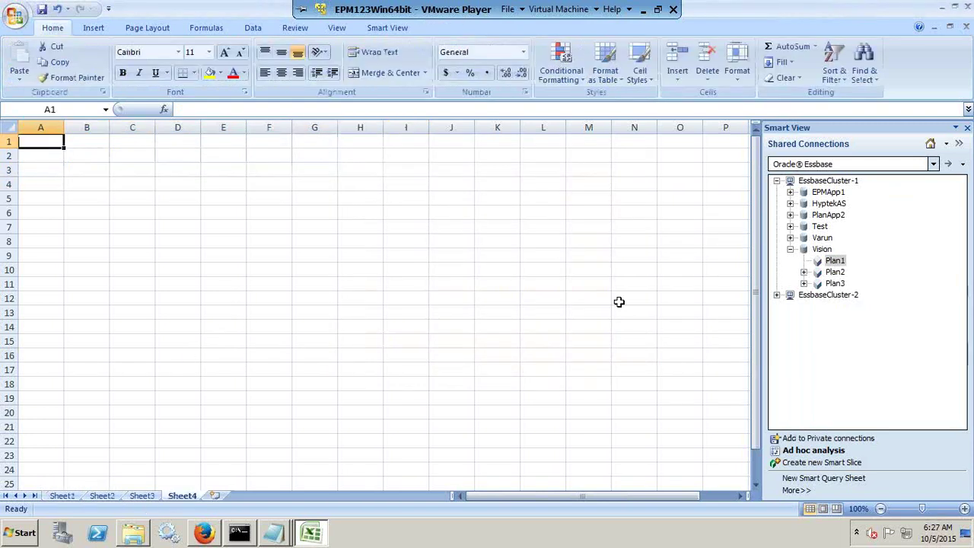
{"action": "right_click", "coordinate": [830, 262]}
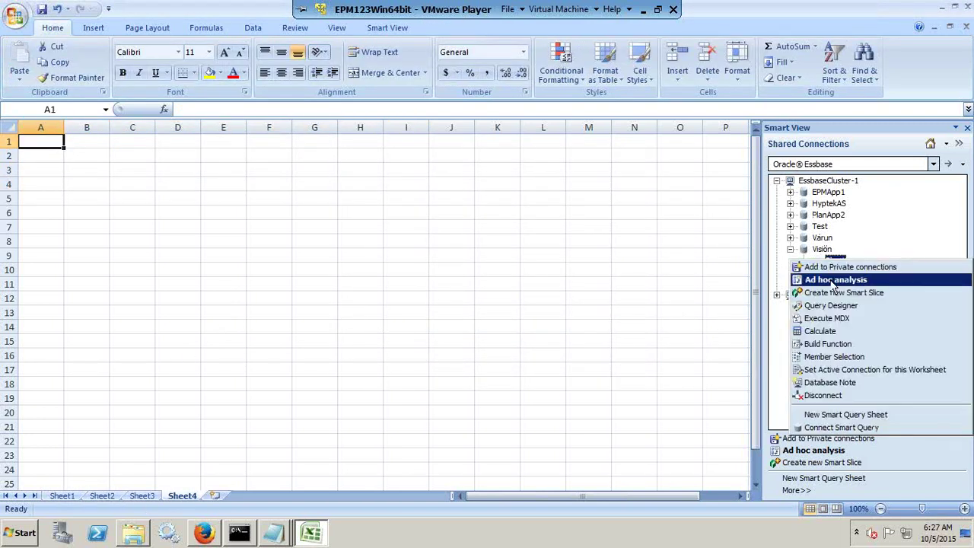
{"action": "left_click", "coordinate": [826, 279]}
Set the Account member in cell A3 of the new ad hoc grid to Cash
{"action": "left_click", "coordinate": [32, 171]}
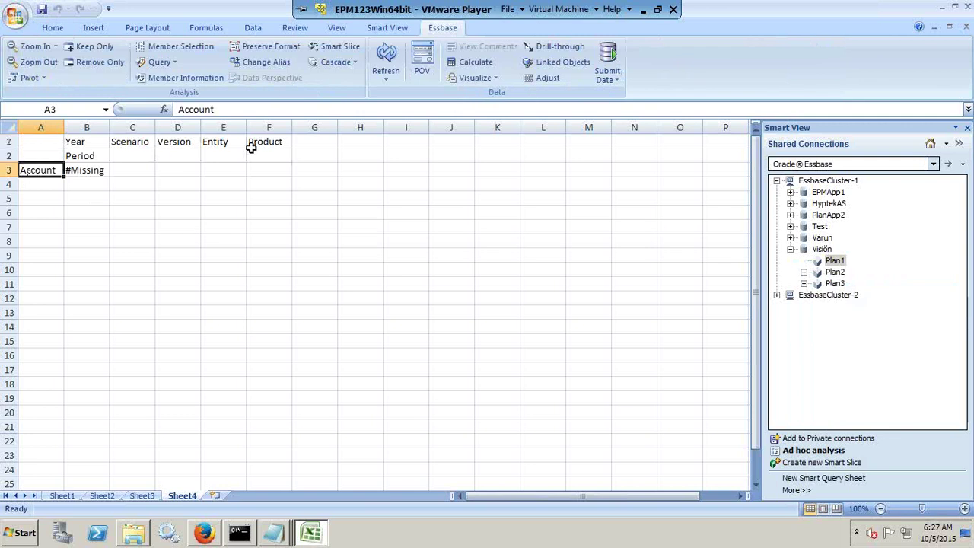
{"action": "type", "text": "'Cash"}
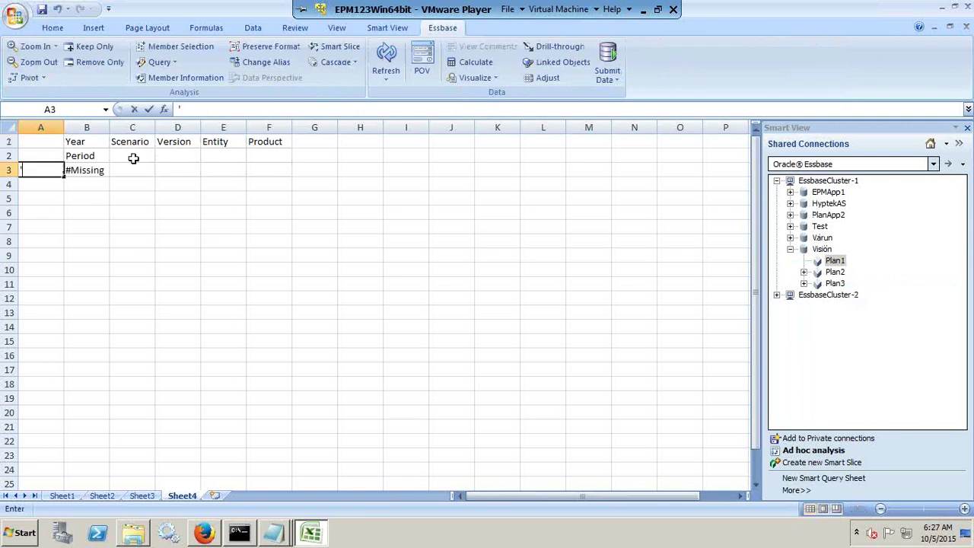
{"action": "key", "text": "Return"}
Set the Period member in cell B2 to Jan and the Year member in B1 to FY15
{"action": "key", "text": "Up"}
{"action": "key", "text": "Up"}
{"action": "key", "text": "Right"}
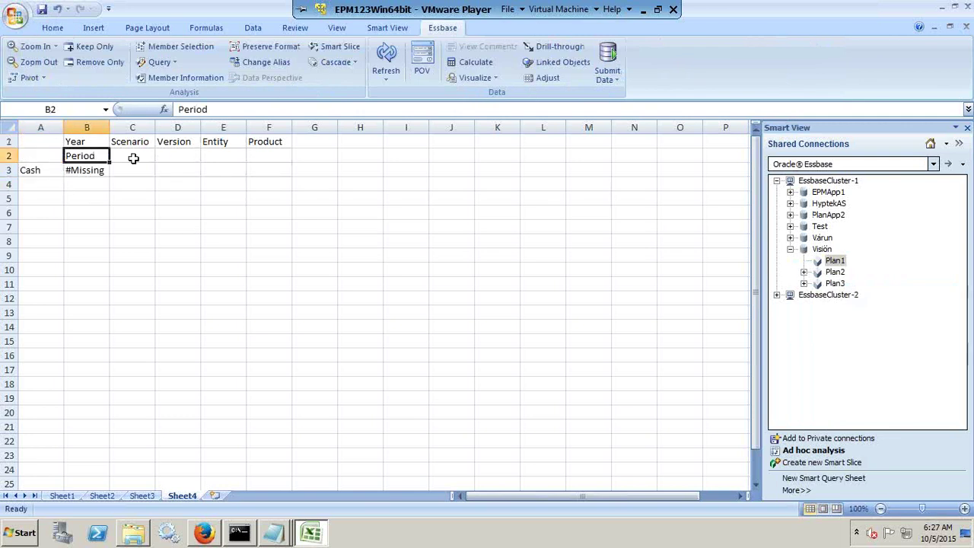
{"action": "key", "text": "Delete"}
{"action": "type", "text": "Jan"}
{"action": "key", "text": "Up"}
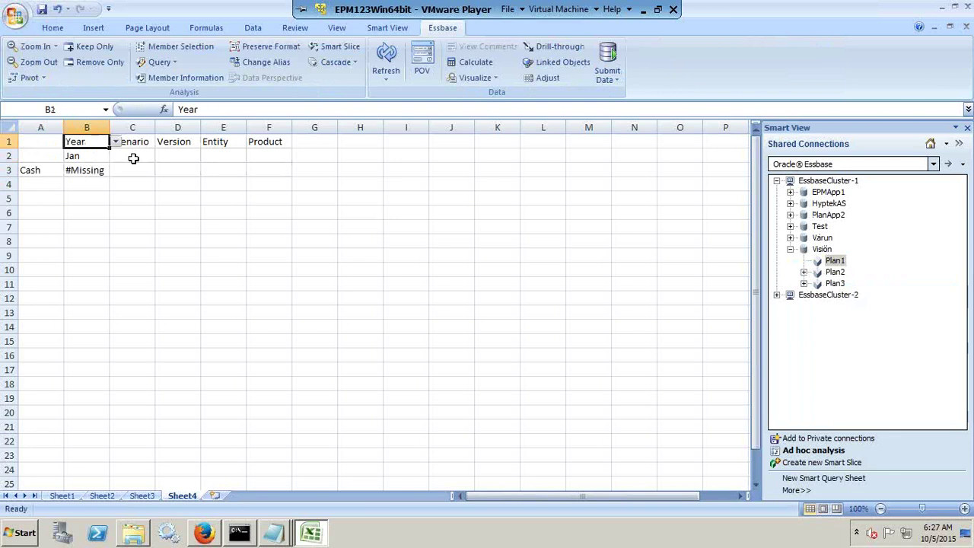
{"action": "type", "text": "'FY15"}
{"action": "key", "text": "Return"}
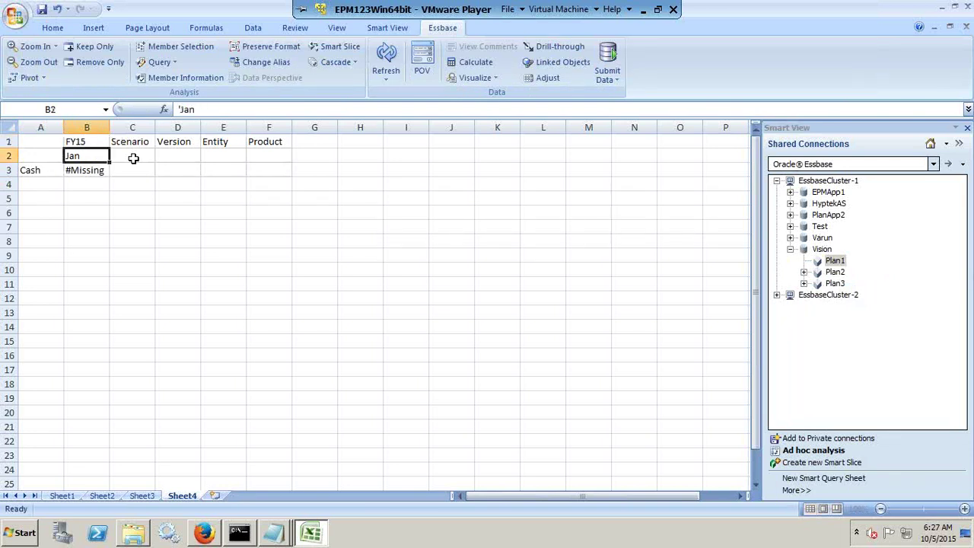
Set the Scenario member in cell C1 to Actual and the Version member in D1 to Working
{"action": "key", "text": "Up"}
{"action": "key", "text": "Right"}
{"action": "type", "text": "'"}
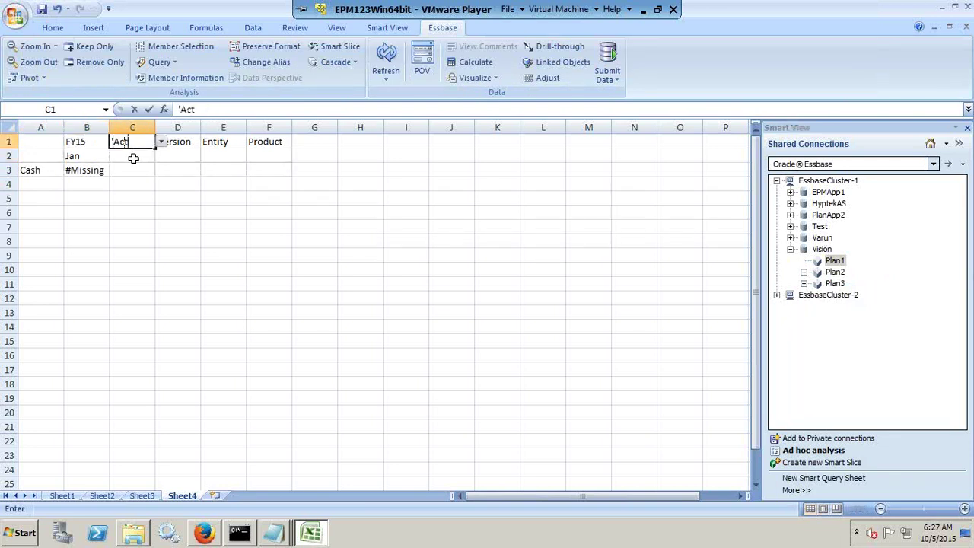
{"action": "key", "text": "Return"}
{"action": "key", "text": "Up"}
{"action": "key", "text": "Right"}
{"action": "type", "text": "'W"}
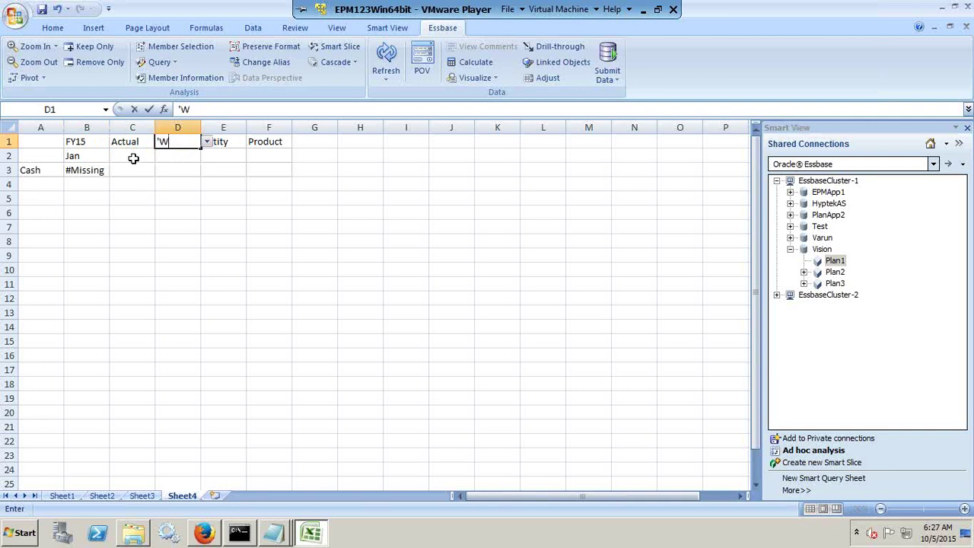
{"action": "type", "text": "orking"}
{"action": "key", "text": "Return"}
Enter 110 as the Entity member in E1 and P_000 as the Product member in F1, and refresh the grid
{"action": "key", "text": "Up"}
{"action": "key", "text": "Right"}
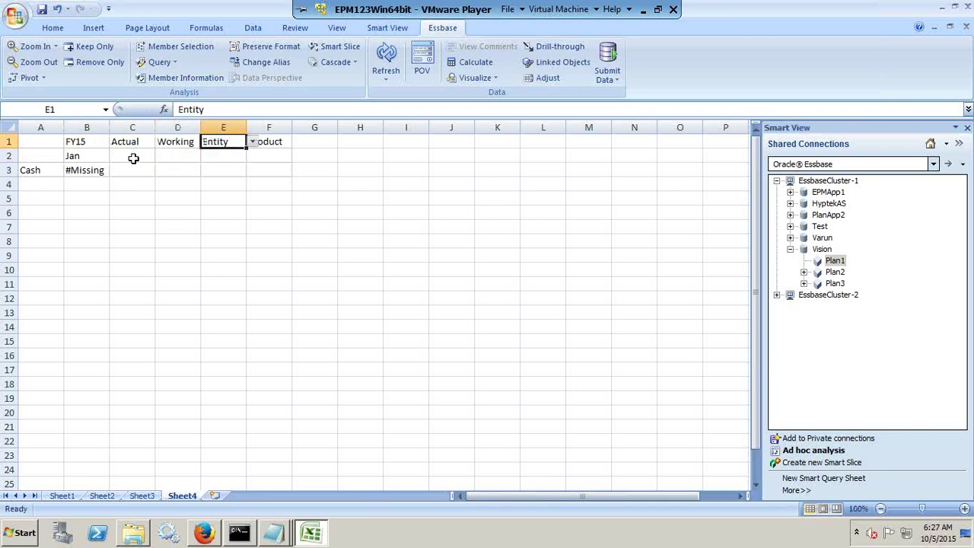
{"action": "type", "text": "'110"}
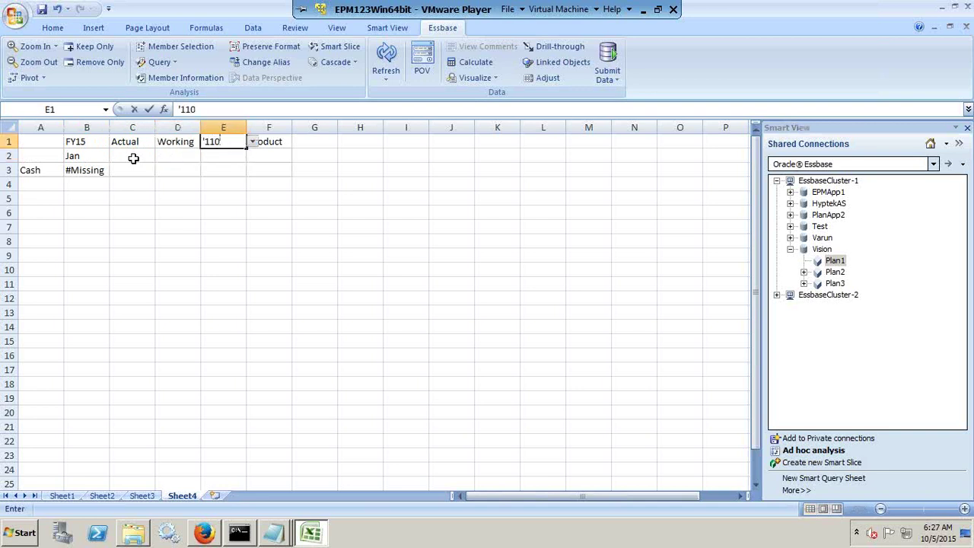
{"action": "key", "text": "Return"}
{"action": "key", "text": "Up"}
{"action": "key", "text": "Right"}
{"action": "type", "text": "'"}
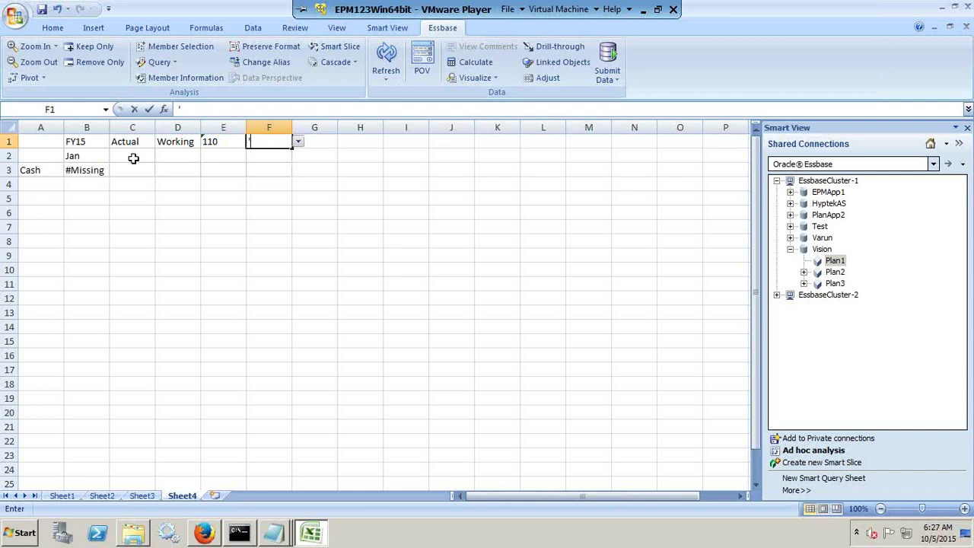
{"action": "type", "text": "P_000"}
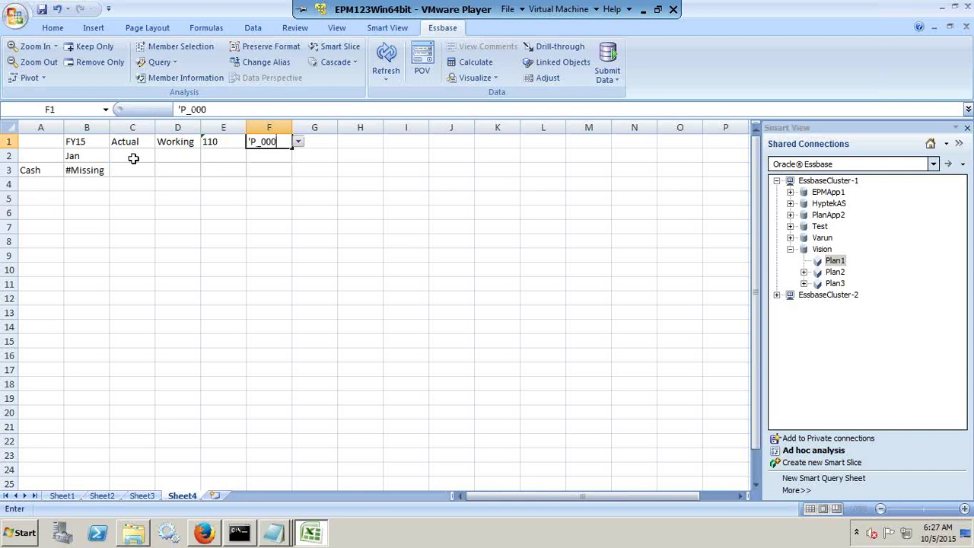
{"action": "key", "text": "Return"}
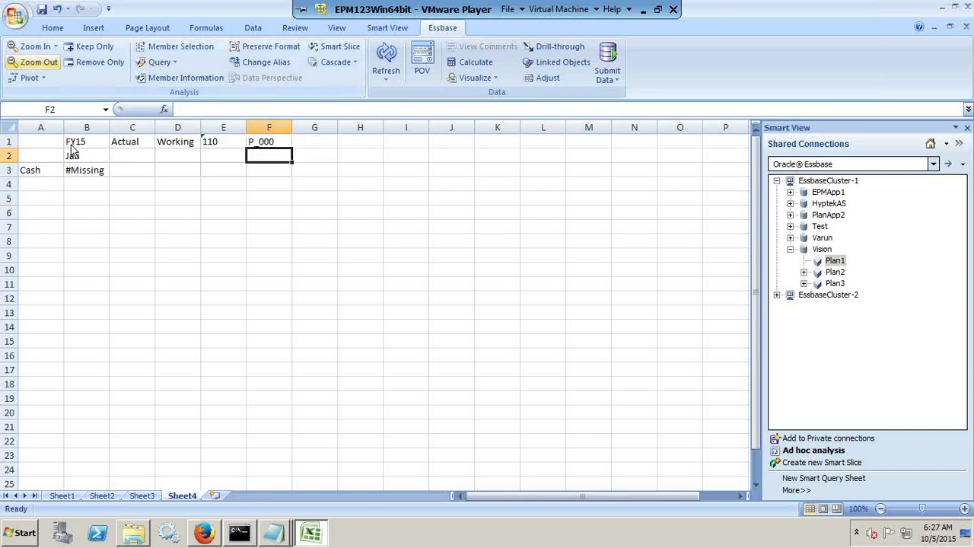
{"action": "left_click", "coordinate": [386, 61]}
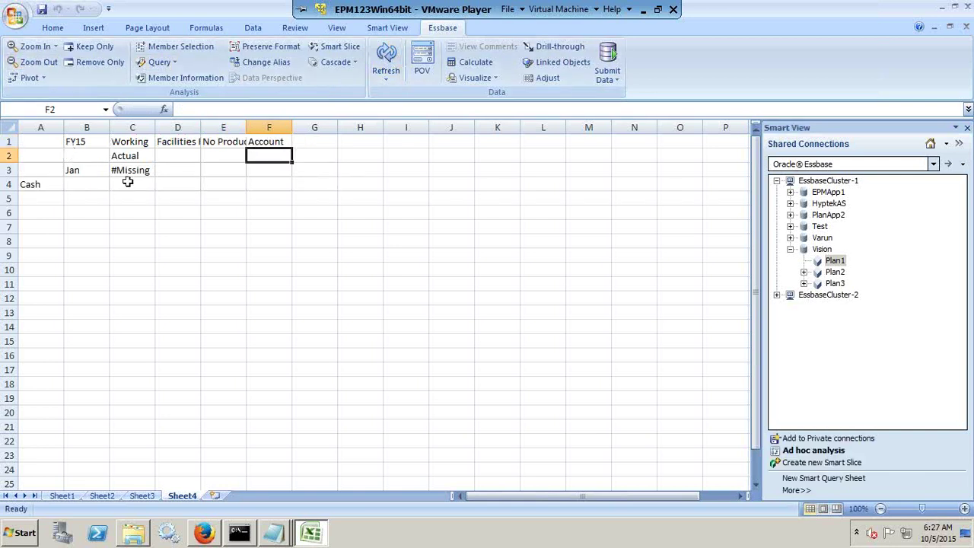
Compare the refreshed grid with the PL_Load_Ignore records, examining the member in each cell of row 1 and in C2
{"action": "key", "text": "alt+Tab"}
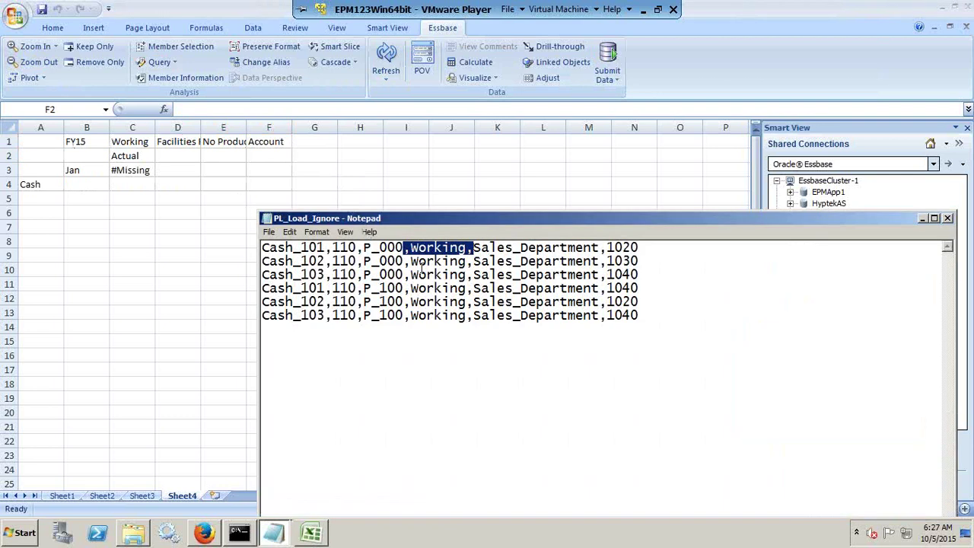
{"action": "left_click", "coordinate": [396, 275]}
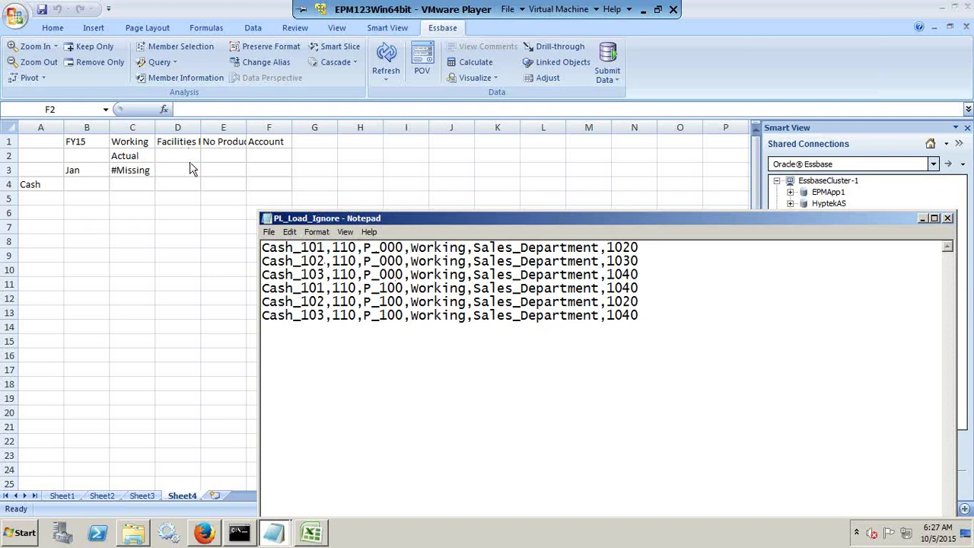
{"action": "left_click", "coordinate": [281, 149]}
{"action": "left_click", "coordinate": [281, 142]}
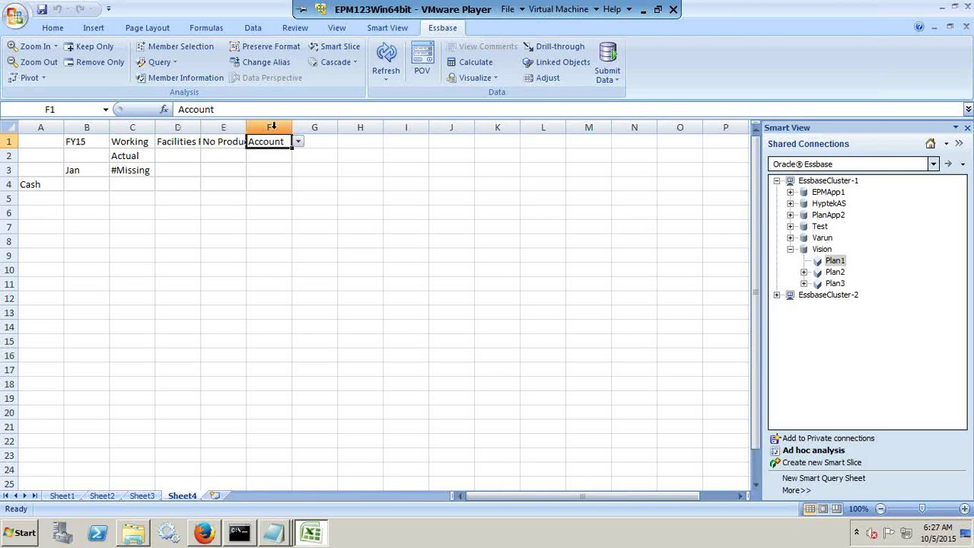
{"action": "left_click", "coordinate": [102, 143]}
{"action": "left_click", "coordinate": [144, 141]}
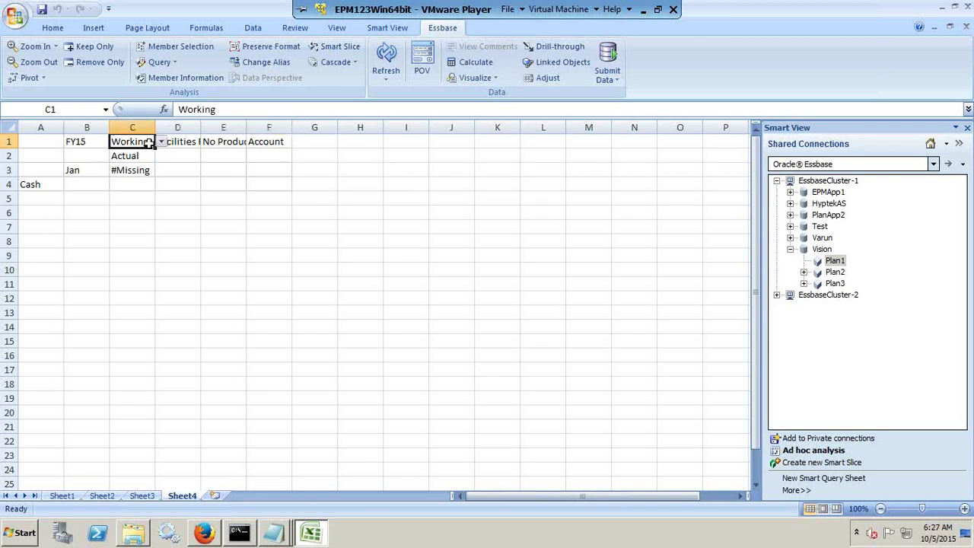
{"action": "left_click", "coordinate": [184, 142]}
{"action": "left_click", "coordinate": [226, 141]}
{"action": "key", "text": "Right"}
{"action": "left_click", "coordinate": [137, 155]}
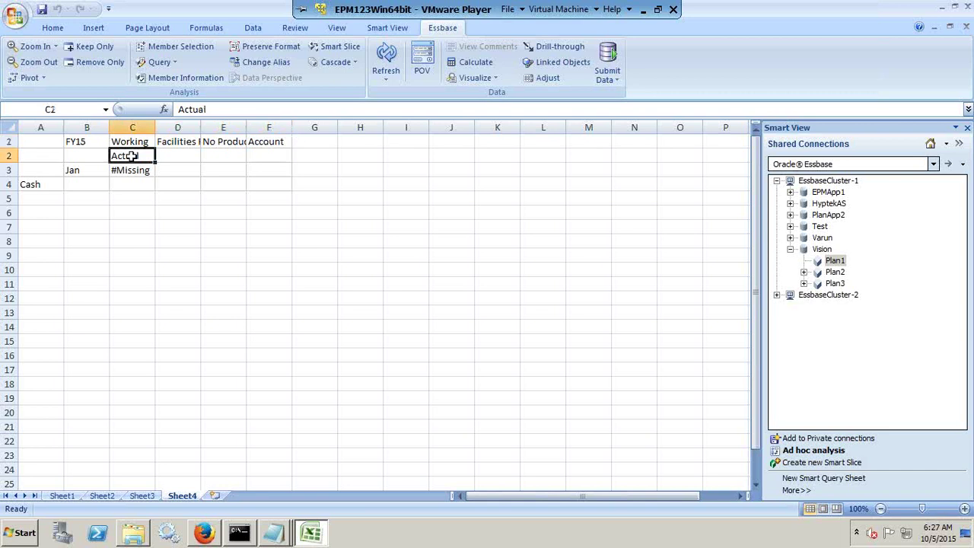
Check the remaining row members against the PL_Load_Ignore records and set the Account member in F1 to 1110
{"action": "left_click", "coordinate": [81, 170]}
{"action": "left_click", "coordinate": [53, 184]}
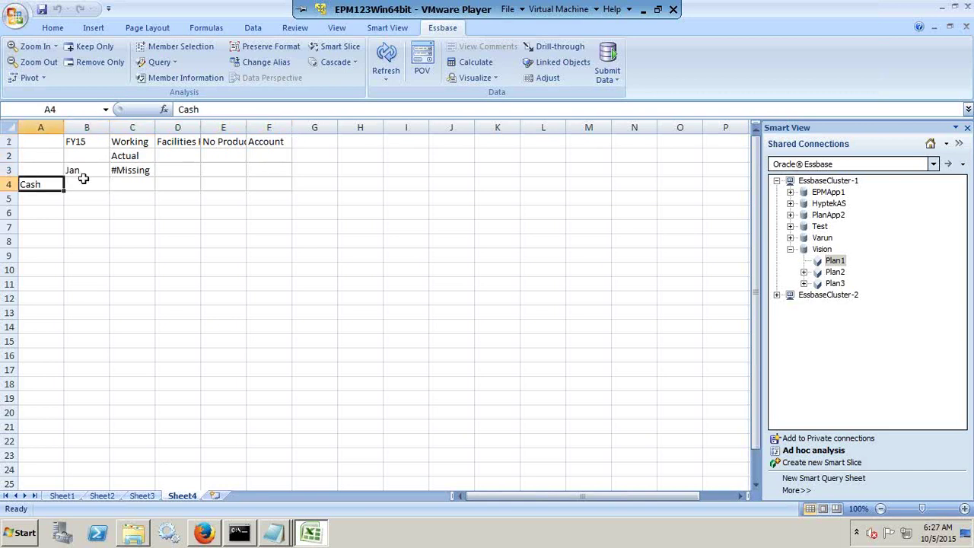
{"action": "key", "text": "alt+Tab"}
{"action": "key", "text": "alt+Tab"}
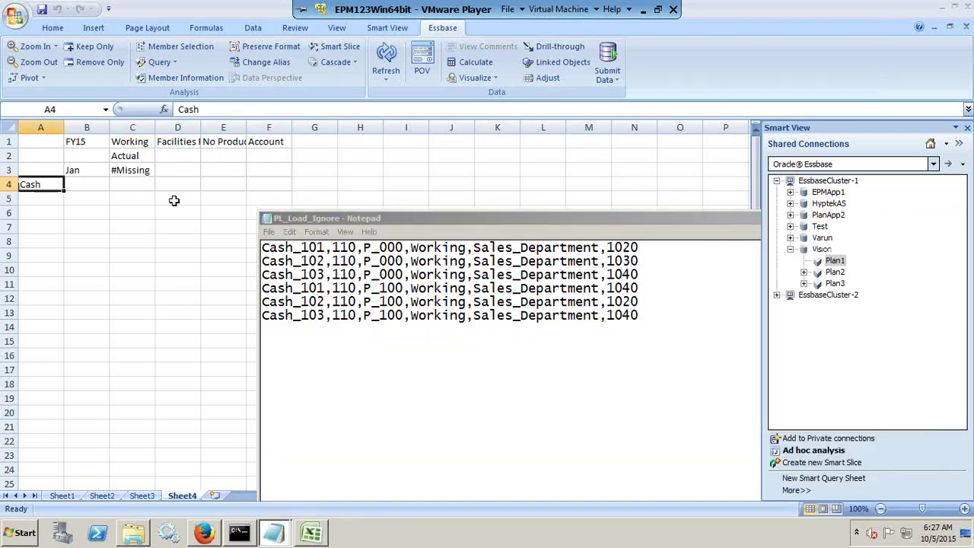
{"action": "left_click", "coordinate": [268, 154]}
{"action": "left_click", "coordinate": [271, 142]}
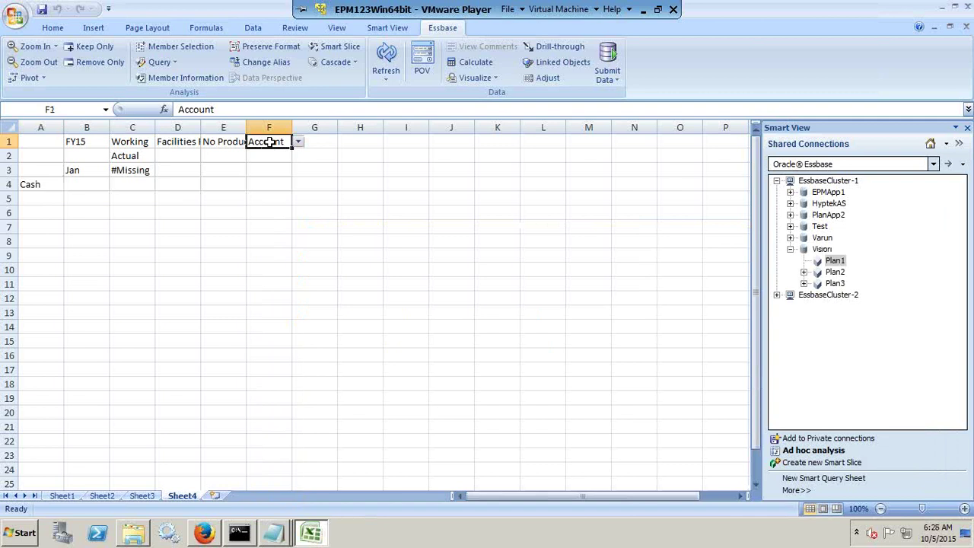
{"action": "type", "text": "'111"}
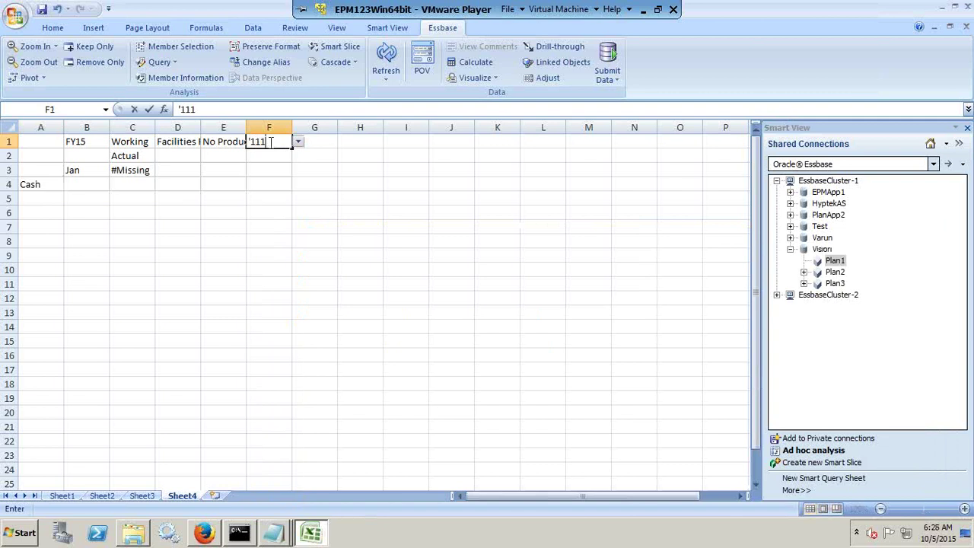
{"action": "key", "text": "Return"}
Clear the leftover Cash member in A4 and refresh the grid to compare it with the P_000 records in PL_Load_Ignore
{"action": "key", "text": "Down"}
{"action": "key", "text": "Left"}
{"action": "key", "text": "Left"}
{"action": "key", "text": "Left"}
{"action": "key", "text": "Left"}
{"action": "key", "text": "Left"}
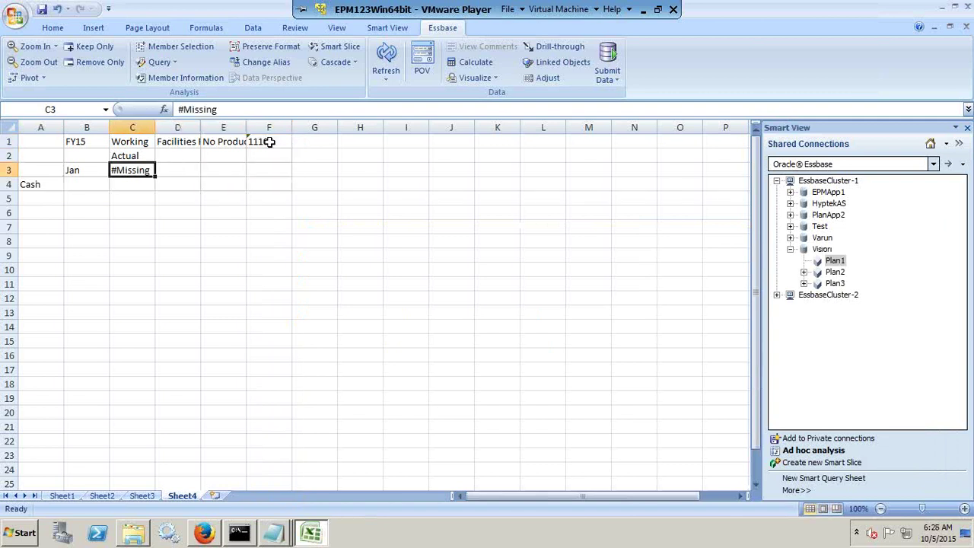
{"action": "key", "text": "Down"}
{"action": "key", "text": "Delete"}
{"action": "left_click", "coordinate": [403, 197]}
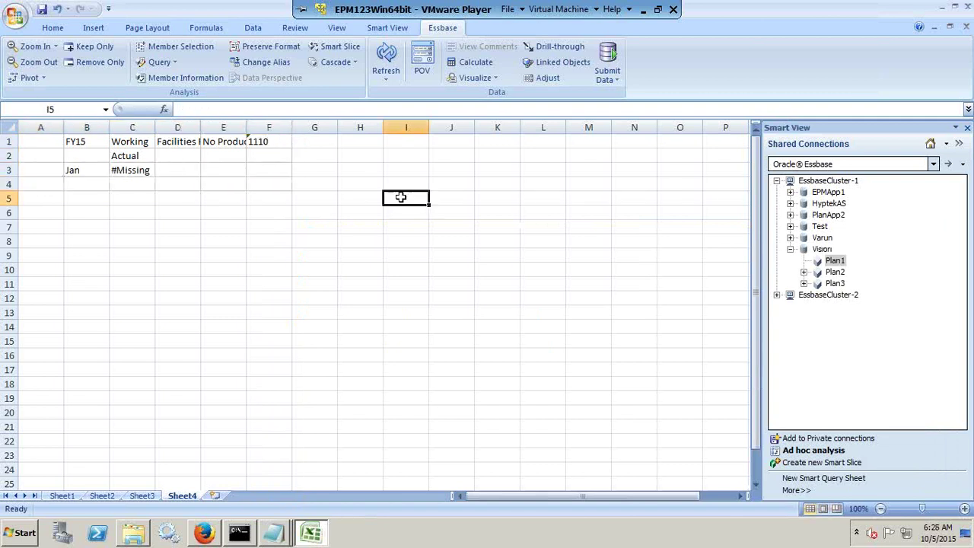
{"action": "left_click", "coordinate": [387, 52]}
{"action": "key", "text": "alt+Tab"}
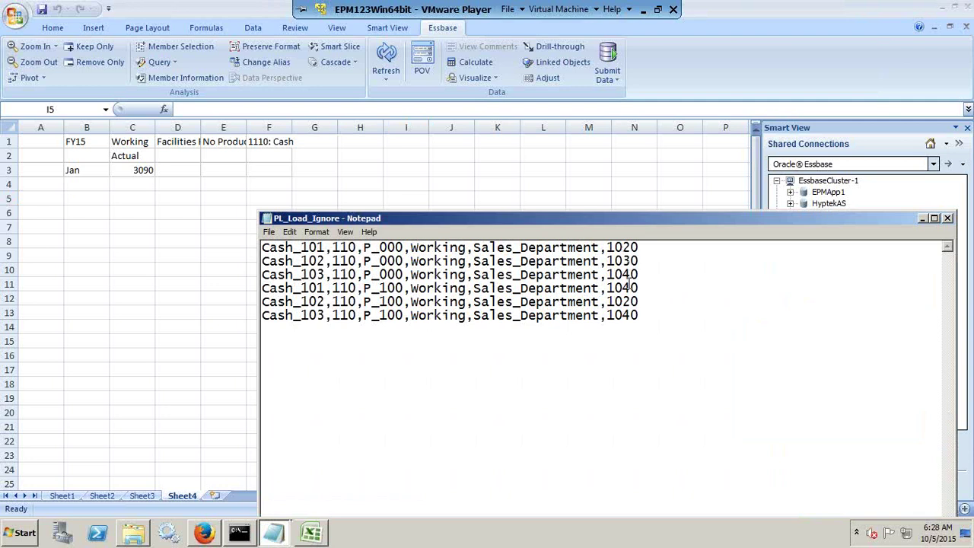
{"action": "left_click", "coordinate": [247, 131]}
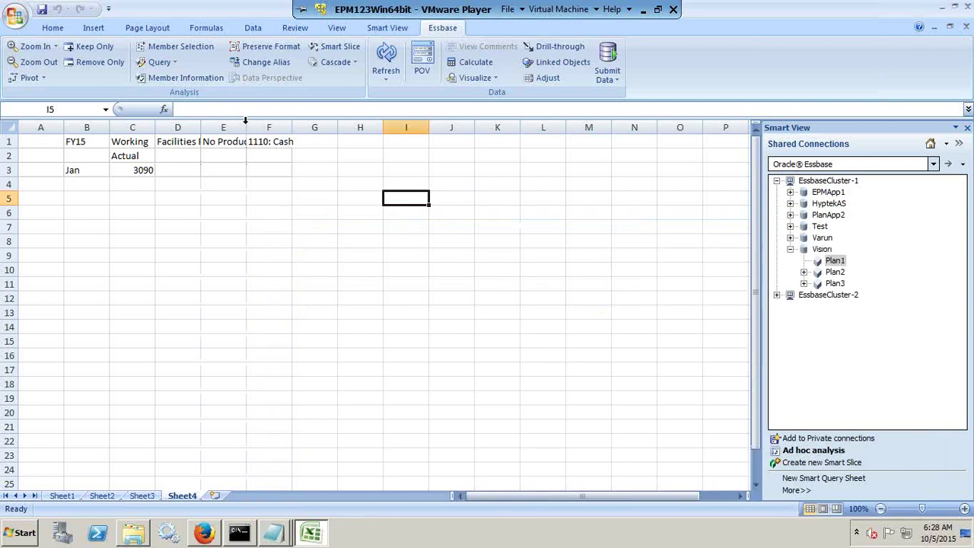
Zoom the product in E1 out to Total Product and back in to list its members as rows, widening the product column
{"action": "double_click", "coordinate": [246, 127]}
{"action": "left_click", "coordinate": [232, 128]}
{"action": "right_click", "coordinate": [234, 131]}
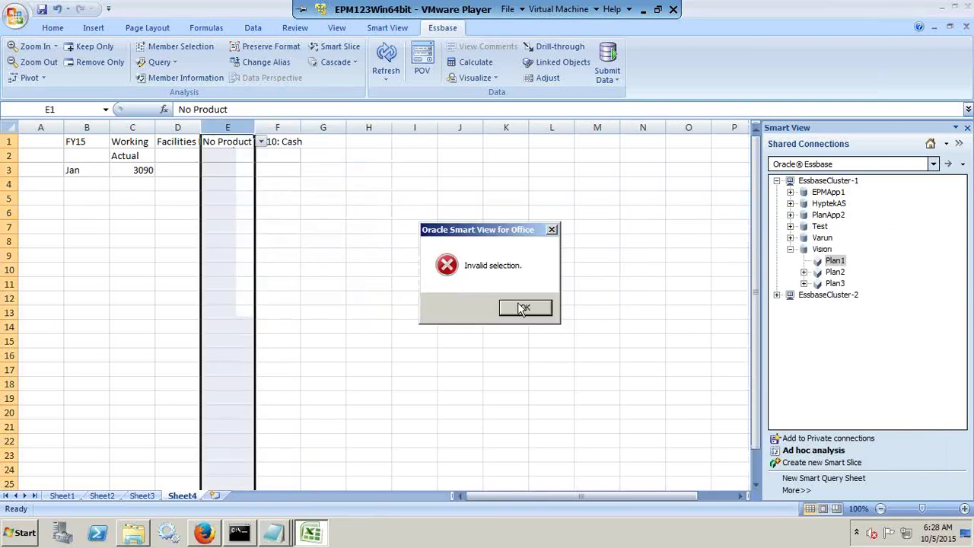
{"action": "left_click", "coordinate": [520, 304]}
{"action": "double_click", "coordinate": [240, 148]}
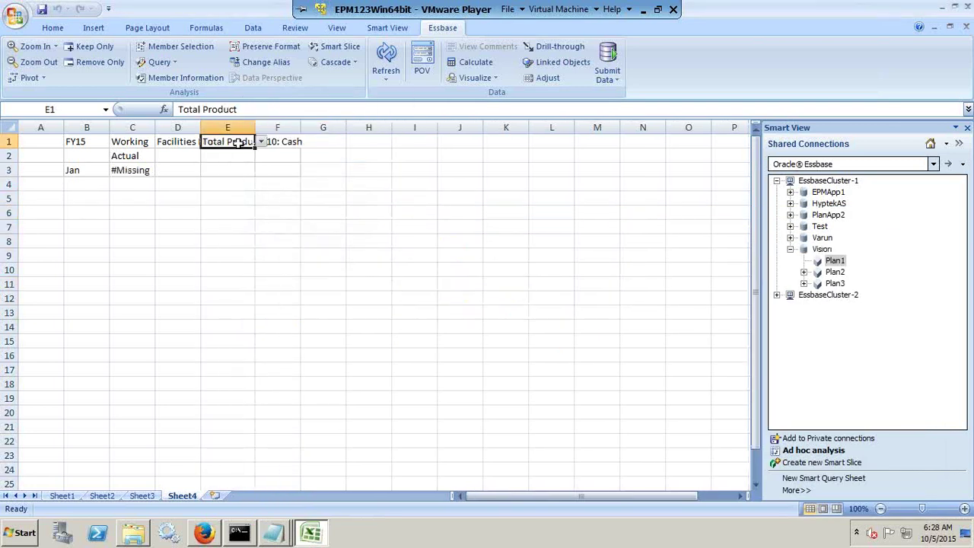
{"action": "left_click_drag", "start_coordinate": [110, 127], "coordinate": [152, 127]}
Delete the Computer Accessories, Computer Services and Total Product rows from the grid
{"action": "left_click_drag", "start_coordinate": [109, 198], "coordinate": [254, 215]}
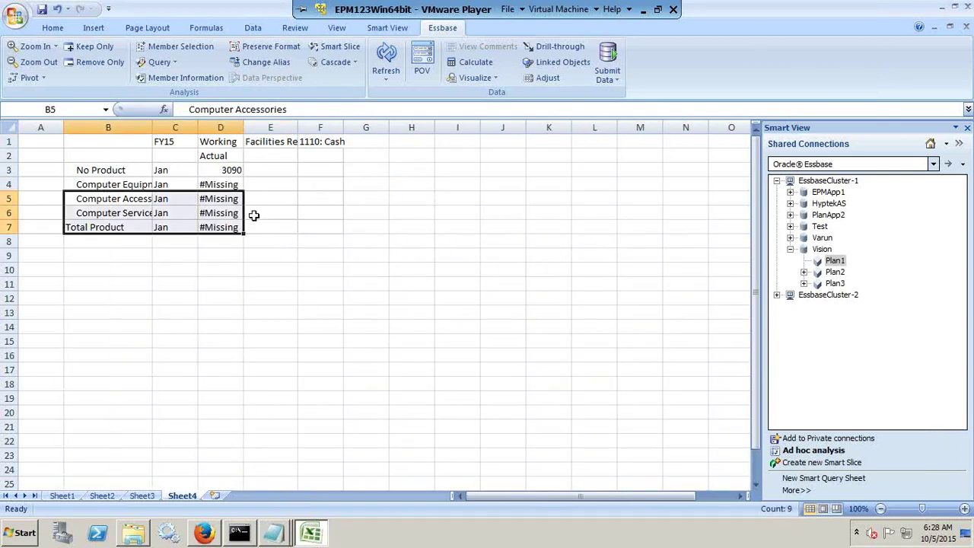
{"action": "key", "text": "End"}
{"action": "key", "text": "Delete"}
Replace Computer Equipment in B4 with the product member P_100 and refresh the grid
{"action": "key", "text": "Up"}
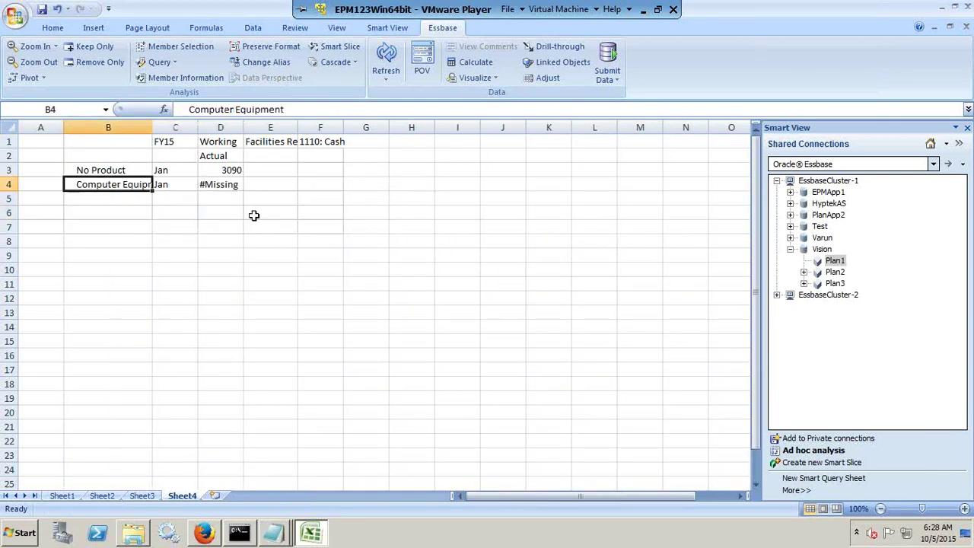
{"action": "type", "text": "'"}
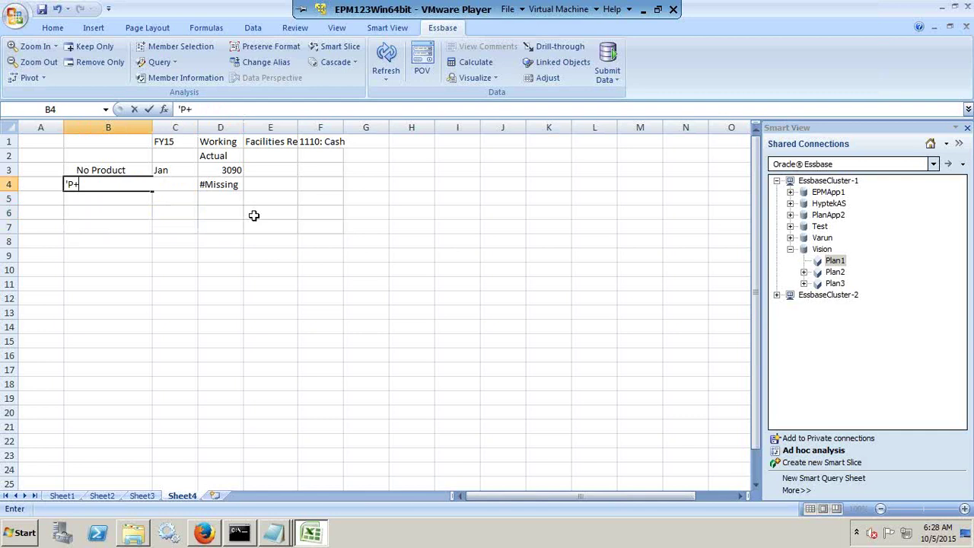
{"action": "type", "text": "P_100"}
{"action": "key", "text": "Return"}
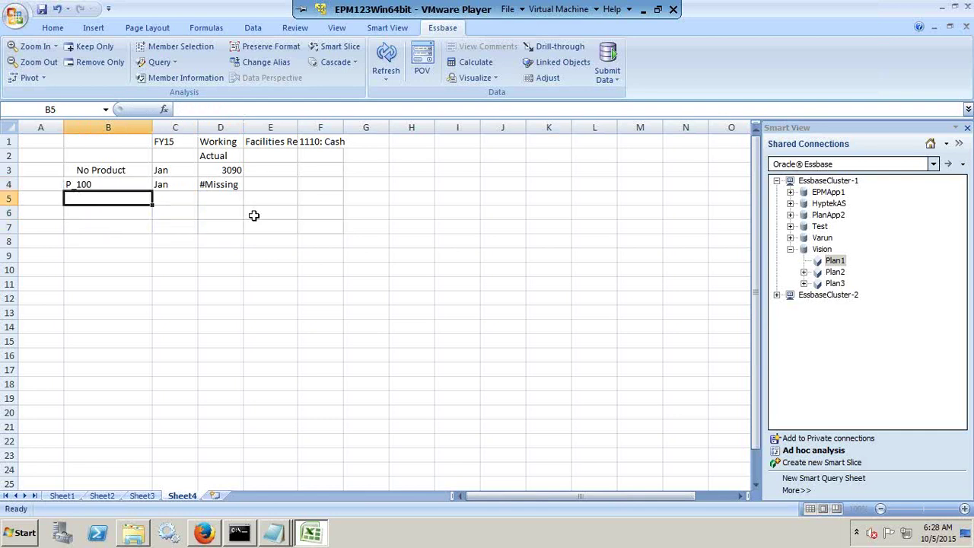
{"action": "key", "text": "alt+Tab"}
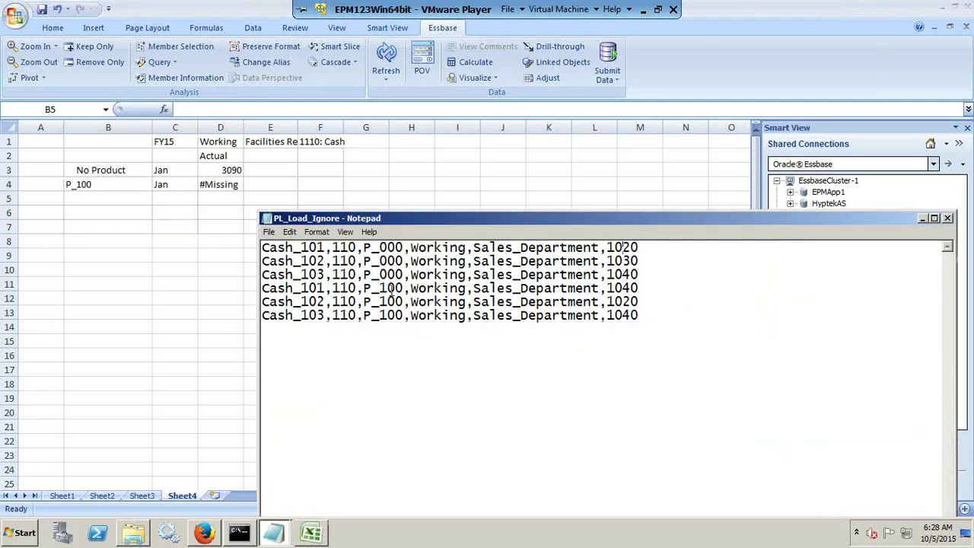
{"action": "key", "text": "alt+Tab"}
{"action": "left_click", "coordinate": [385, 68]}
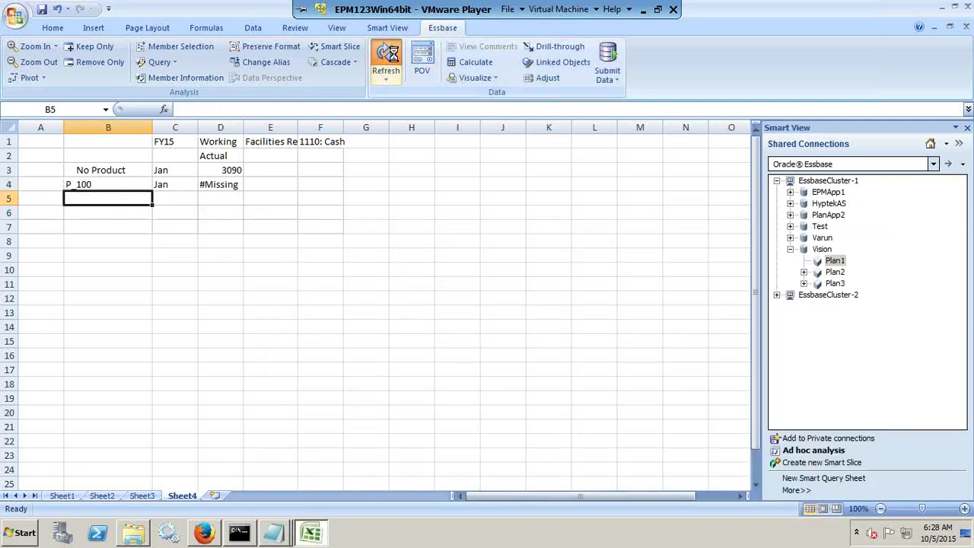
Compare the three P_100 records in PL_Load_Ignore with the refreshed value for the second product row
{"action": "key", "text": "alt+Tab"}
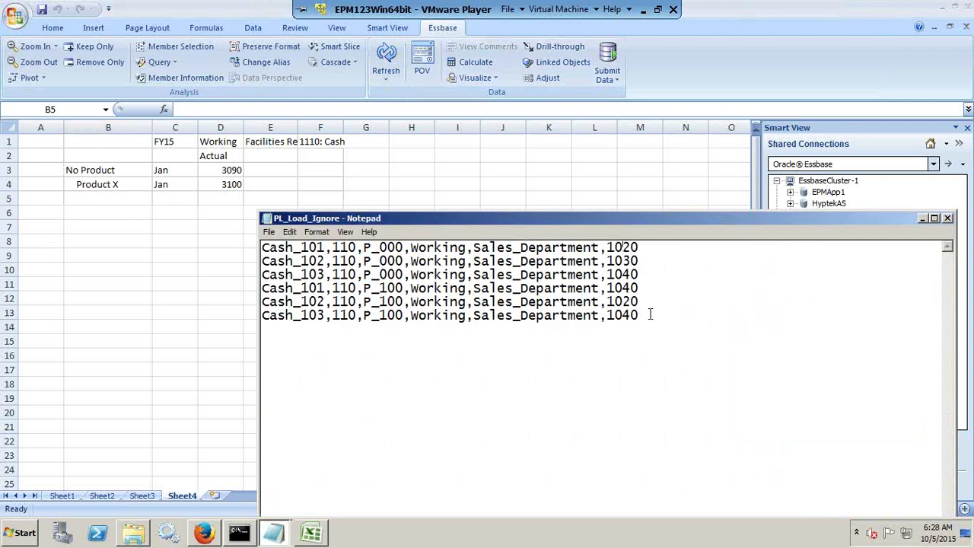
{"action": "left_click_drag", "start_coordinate": [651, 314], "coordinate": [206, 289]}
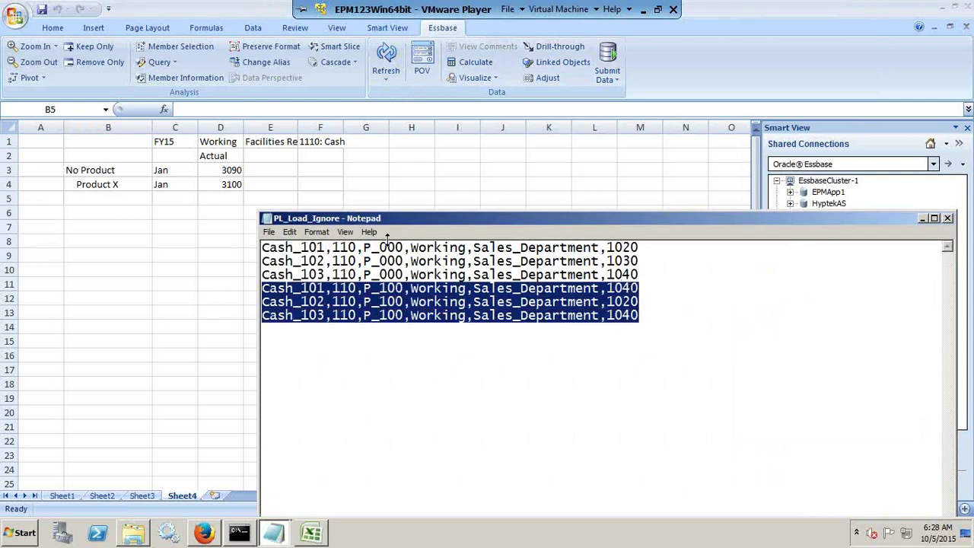
{"action": "left_click", "coordinate": [256, 192]}
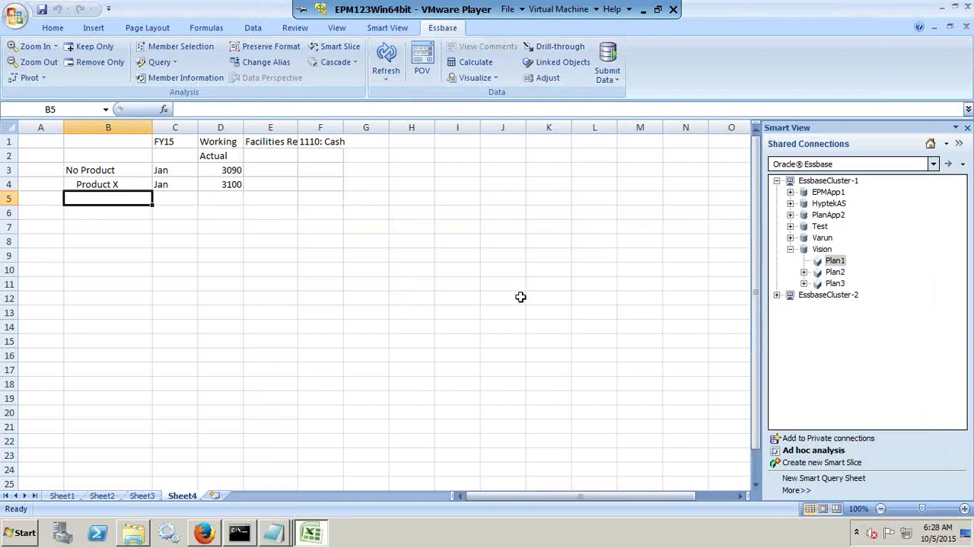
Minimize the virtual machine, switch to the PowerPoint presentation on FDMEE data loading and go to its last slide
{"action": "left_click", "coordinate": [643, 9]}
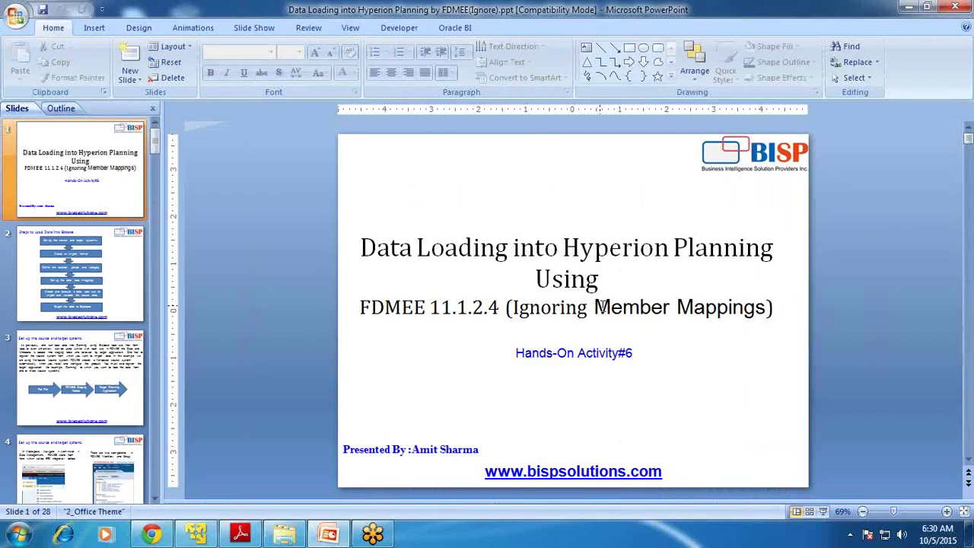
{"action": "key", "text": "End"}
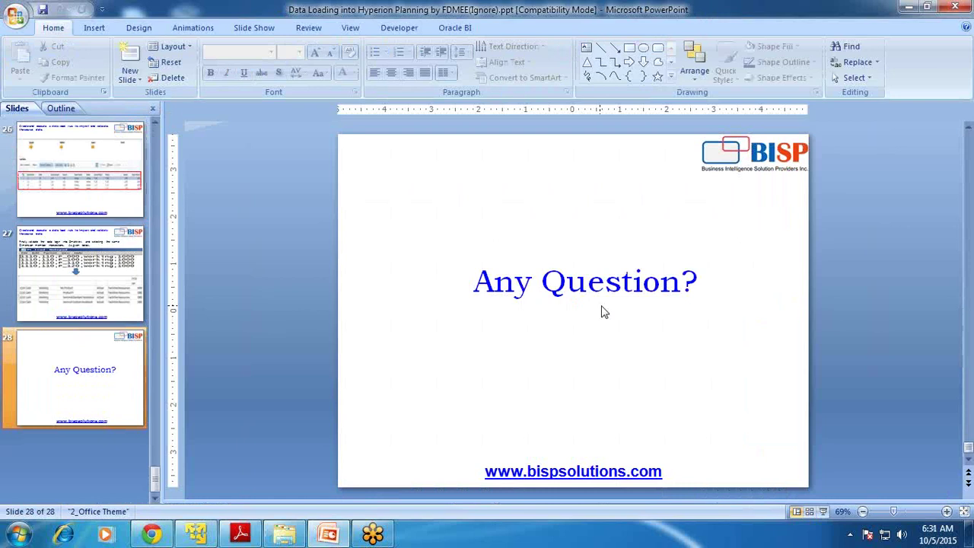